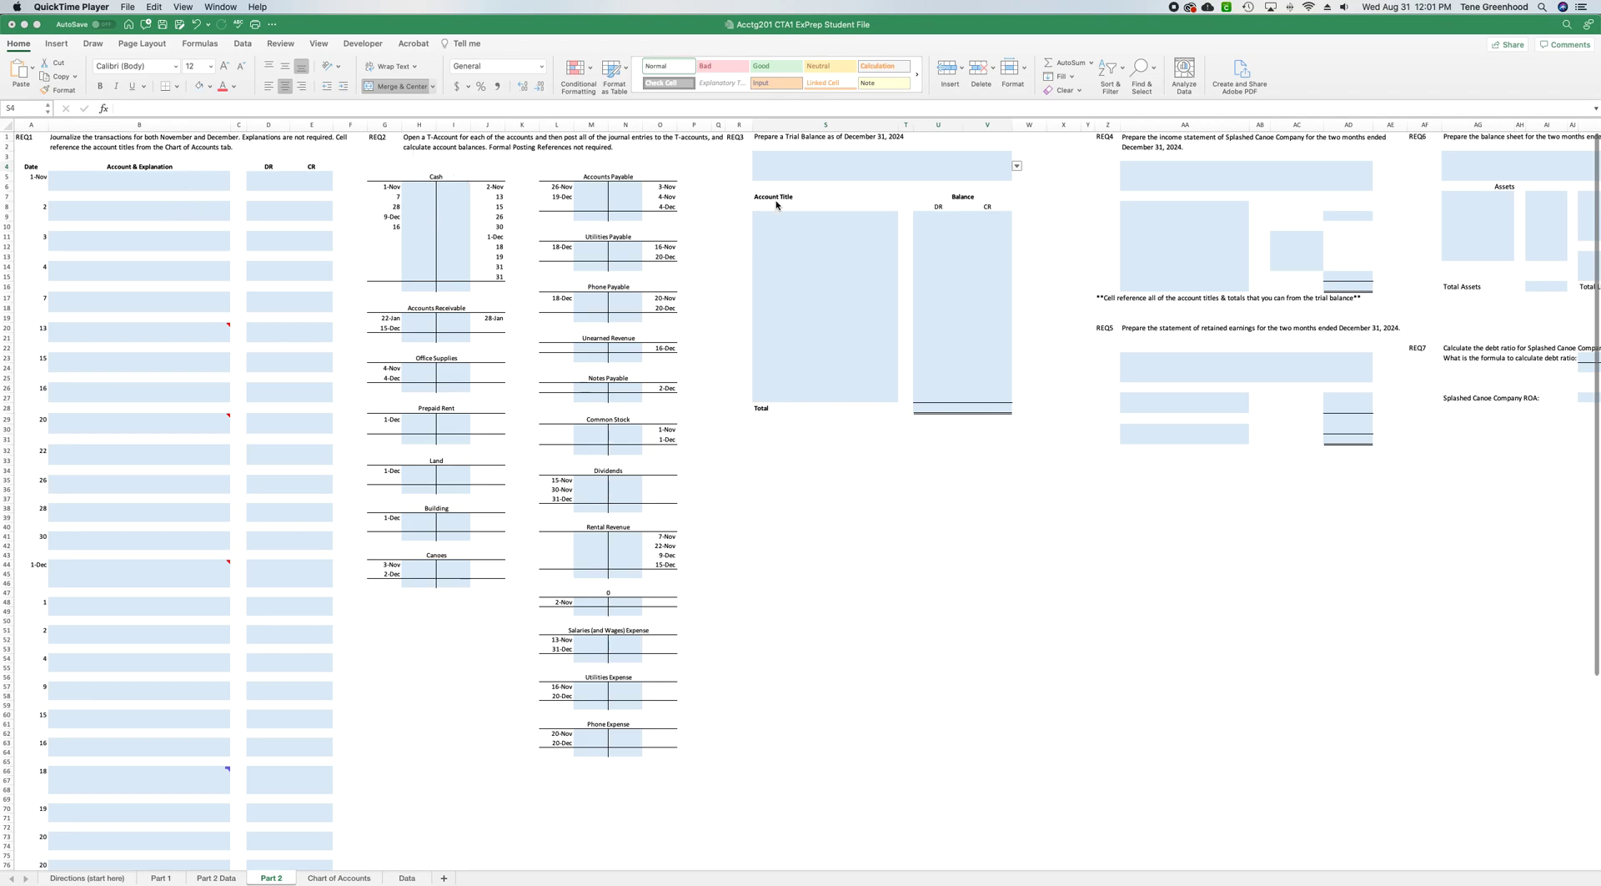
# Look over the Part 2 sheet, then bring the workbook window to the front.
pyautogui.hscroll(10, 851, 190)
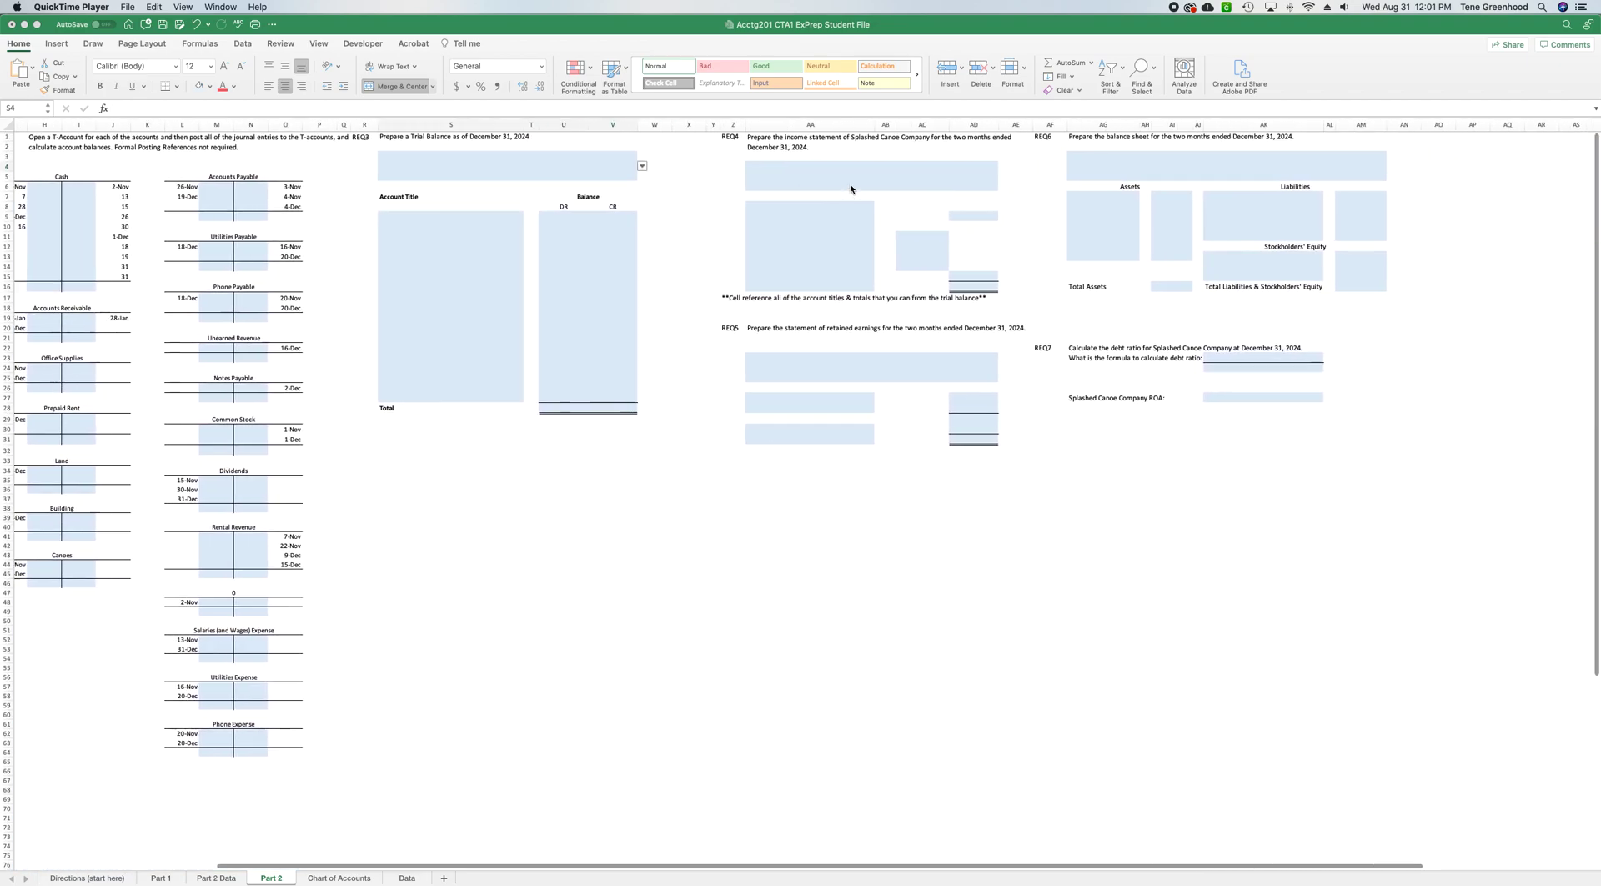
pyautogui.hscroll(-10, 850, 188)
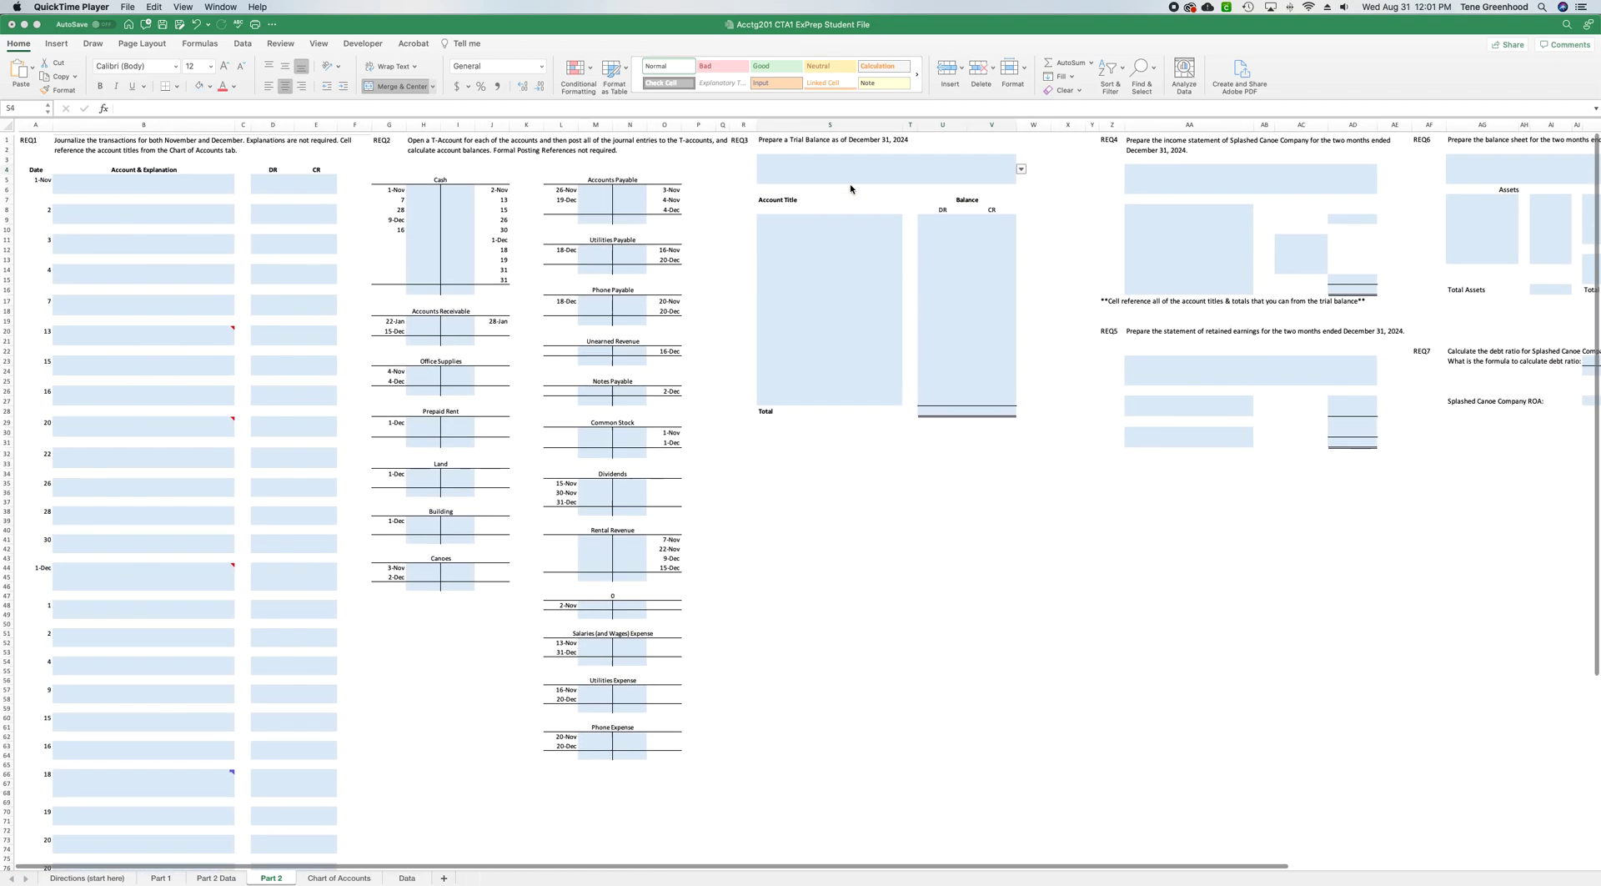
pyautogui.scroll(-1, 217, 834)
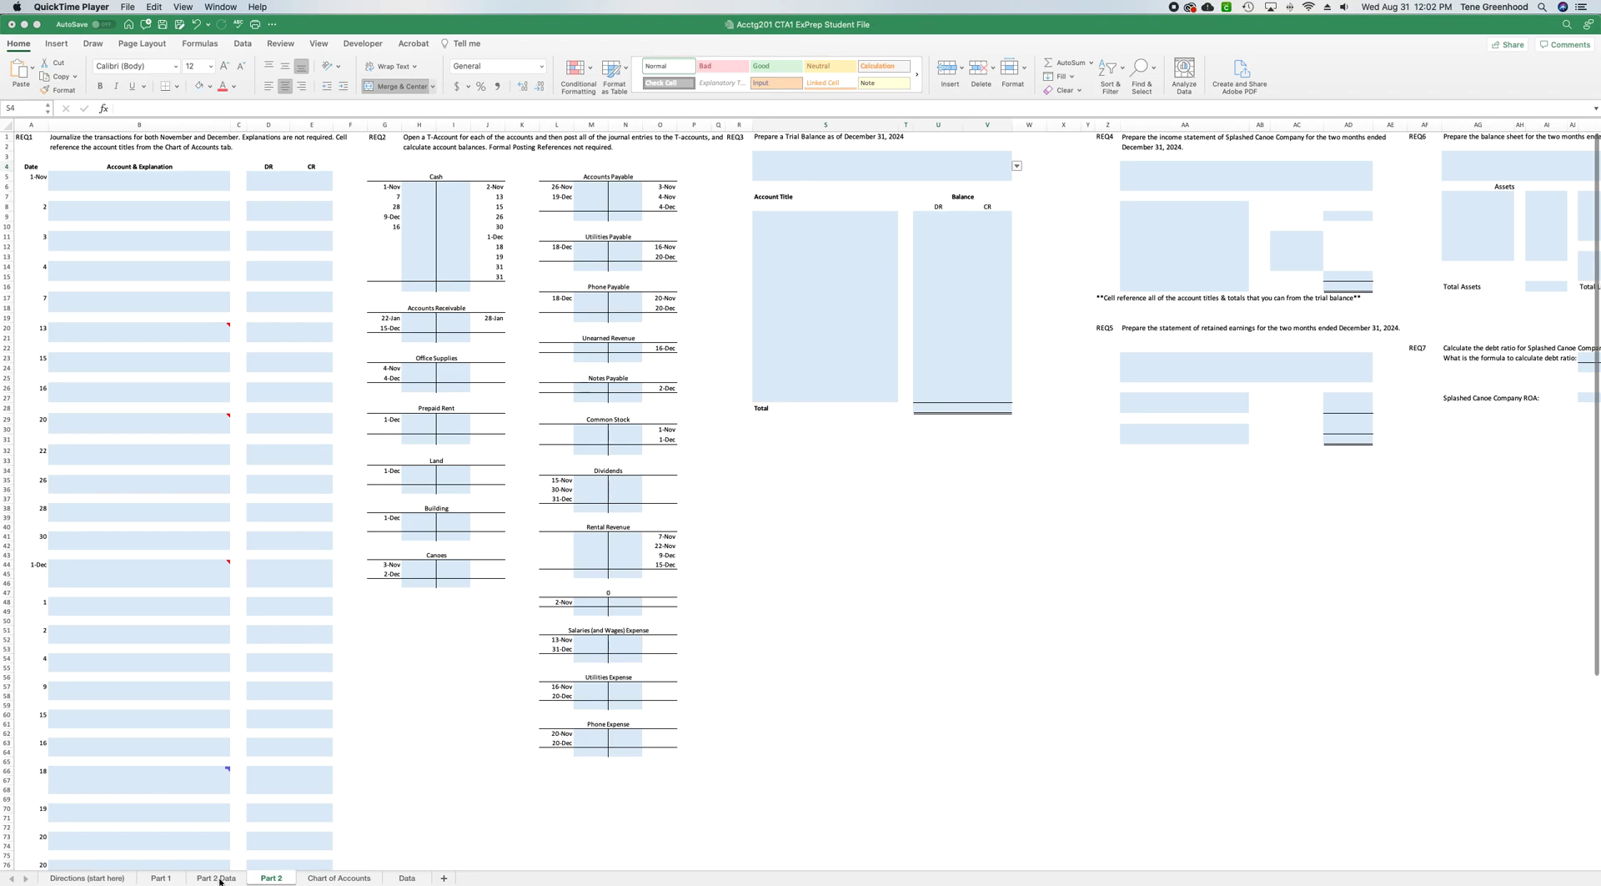
pyautogui.click(221, 881)
# Keep Part 2 Data showing and open a second window of the same workbook.
pyautogui.click(218, 878)
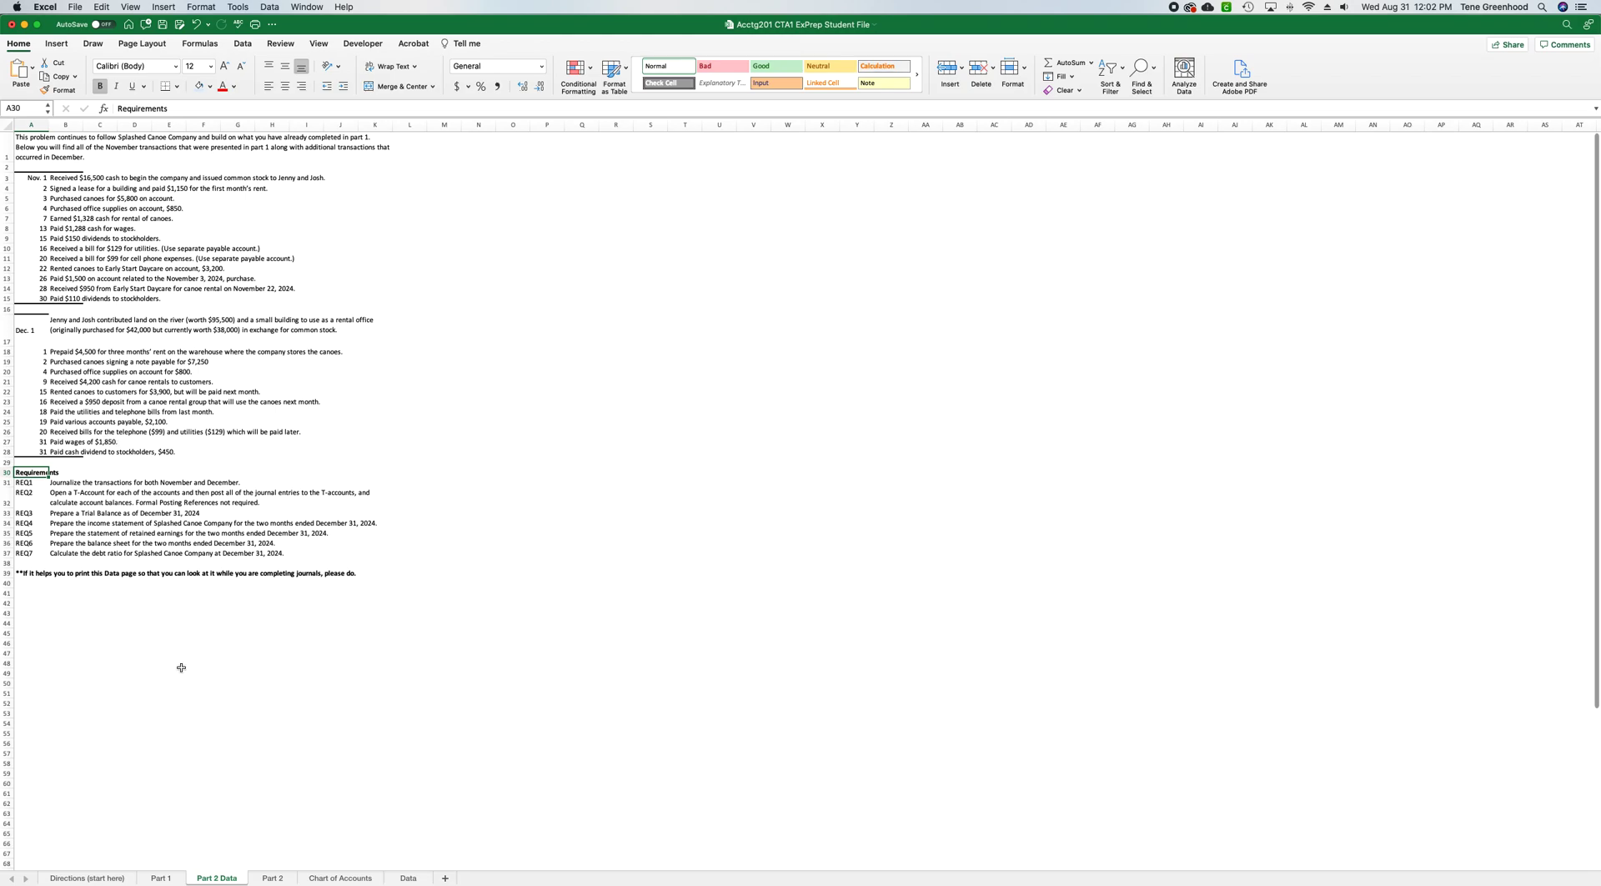
pyautogui.hotkey('ctrl', 'pagedown')
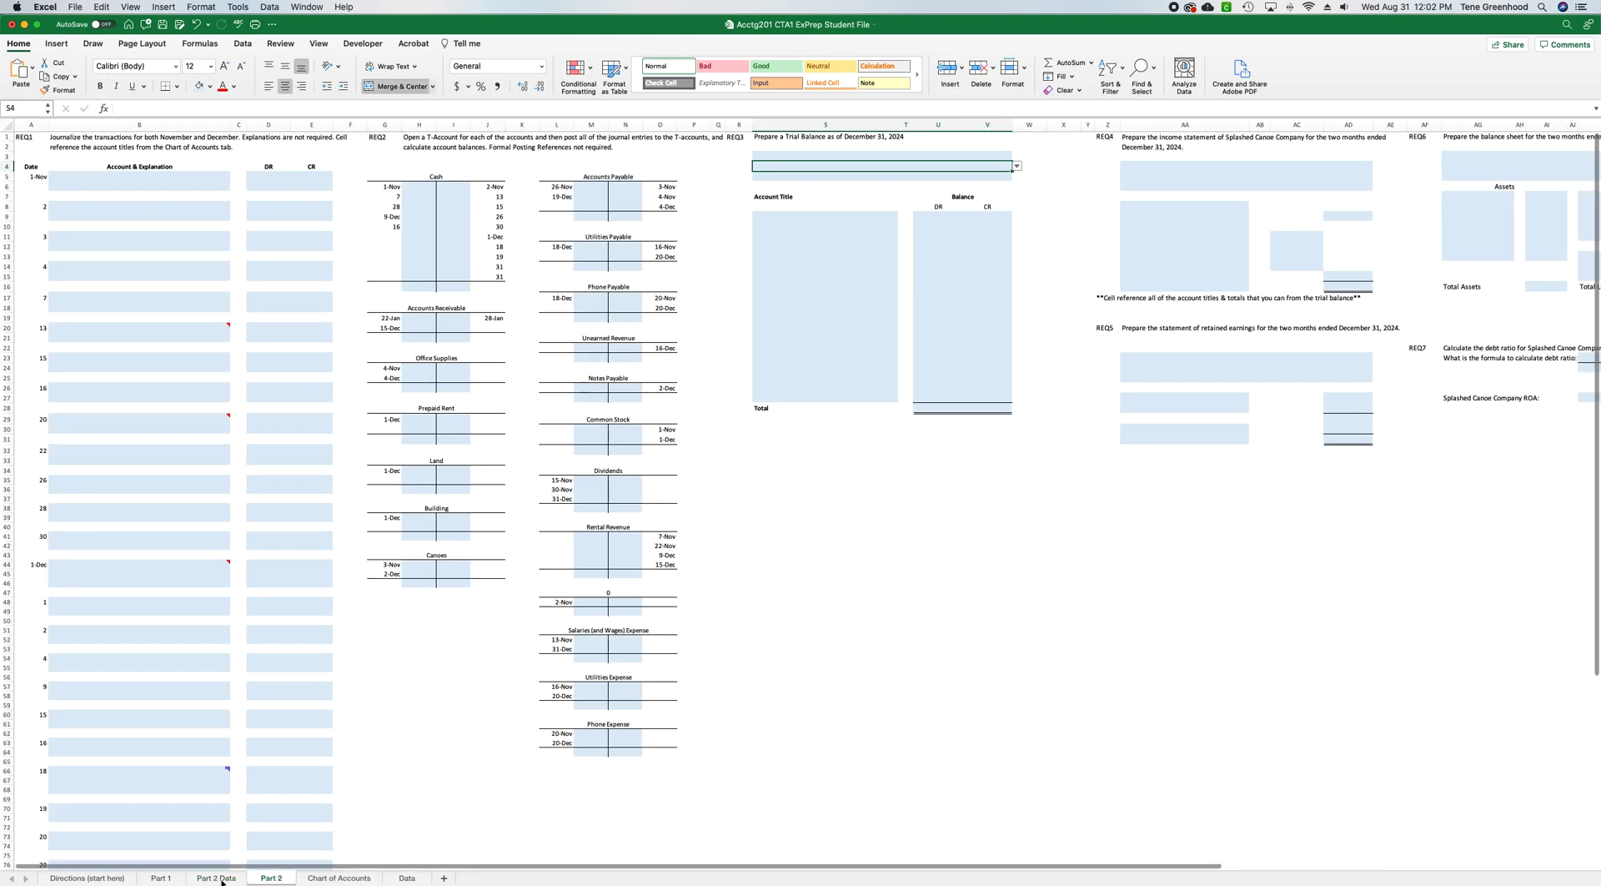
pyautogui.hotkey('ctrl', 'pageup')
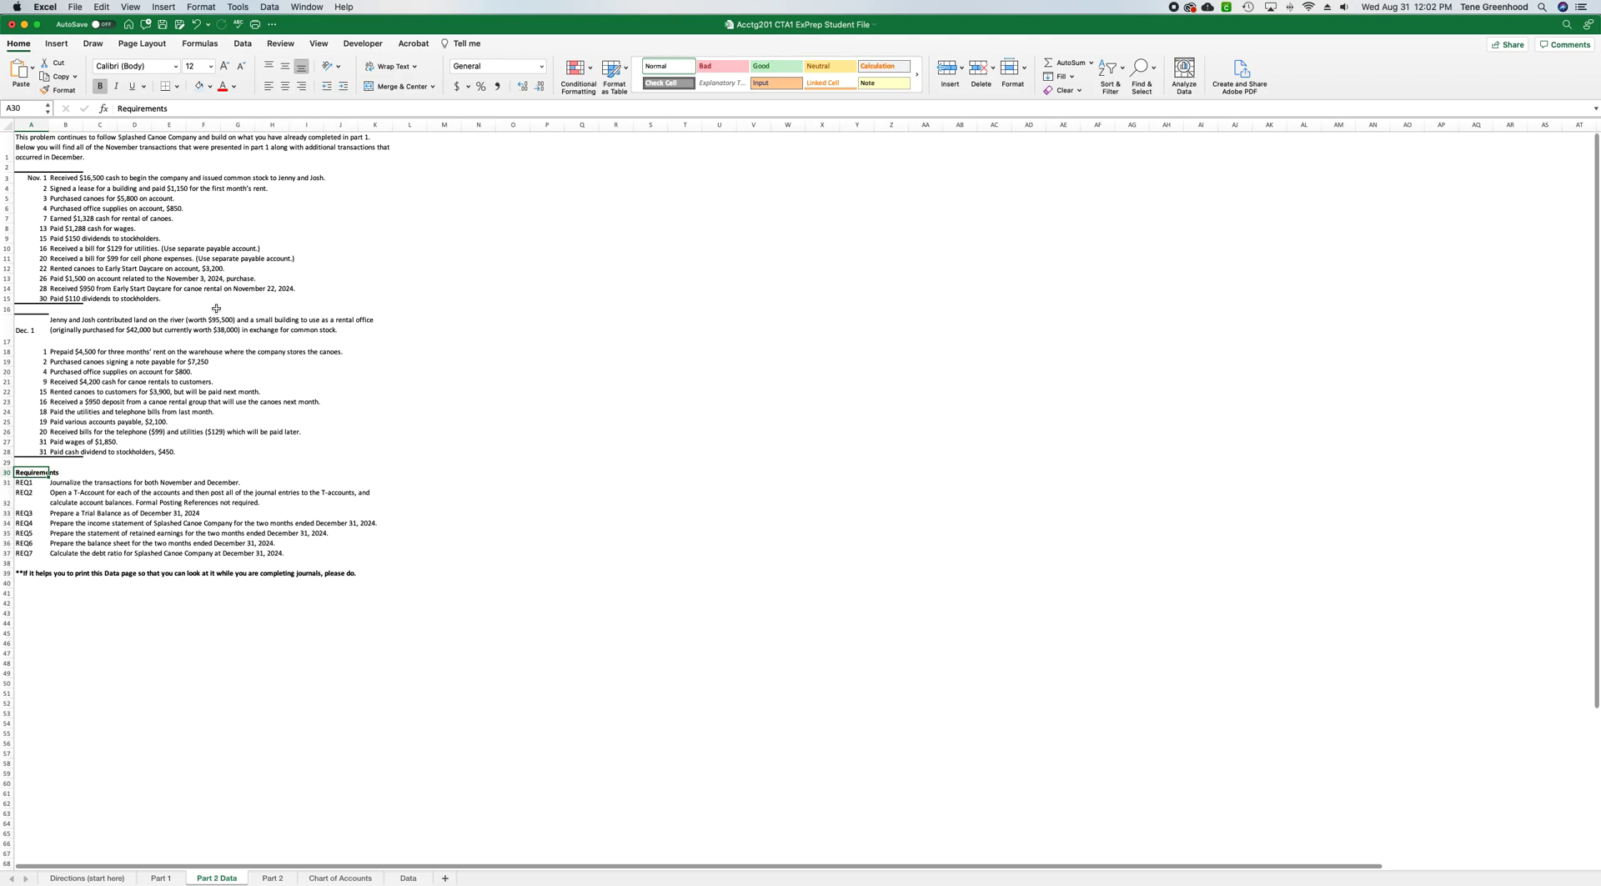
pyautogui.click(319, 43)
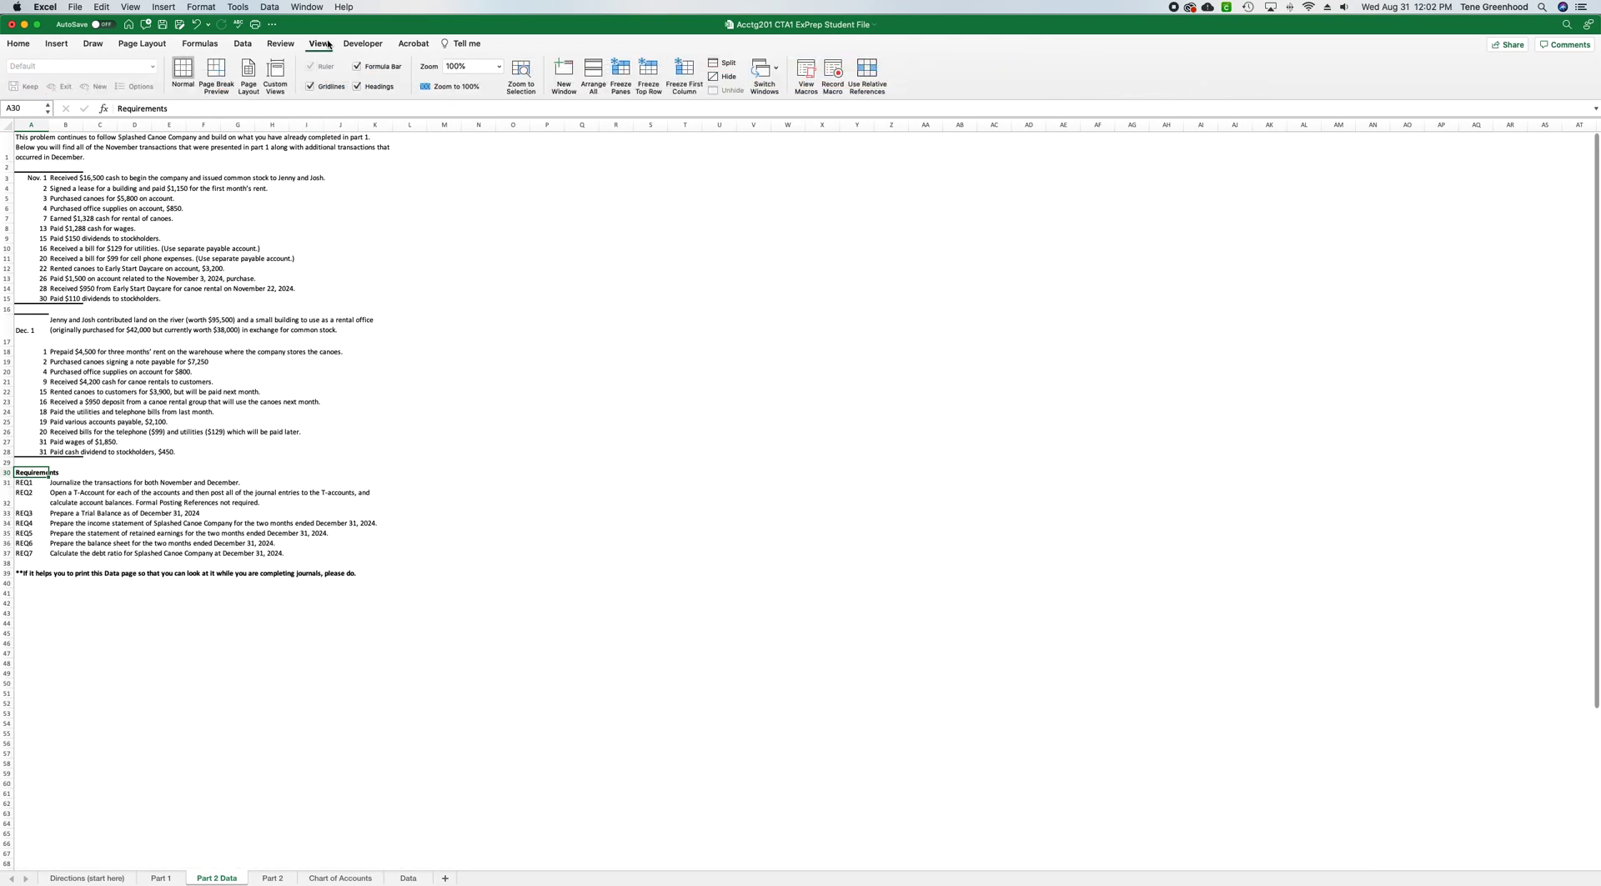
pyautogui.click(564, 72)
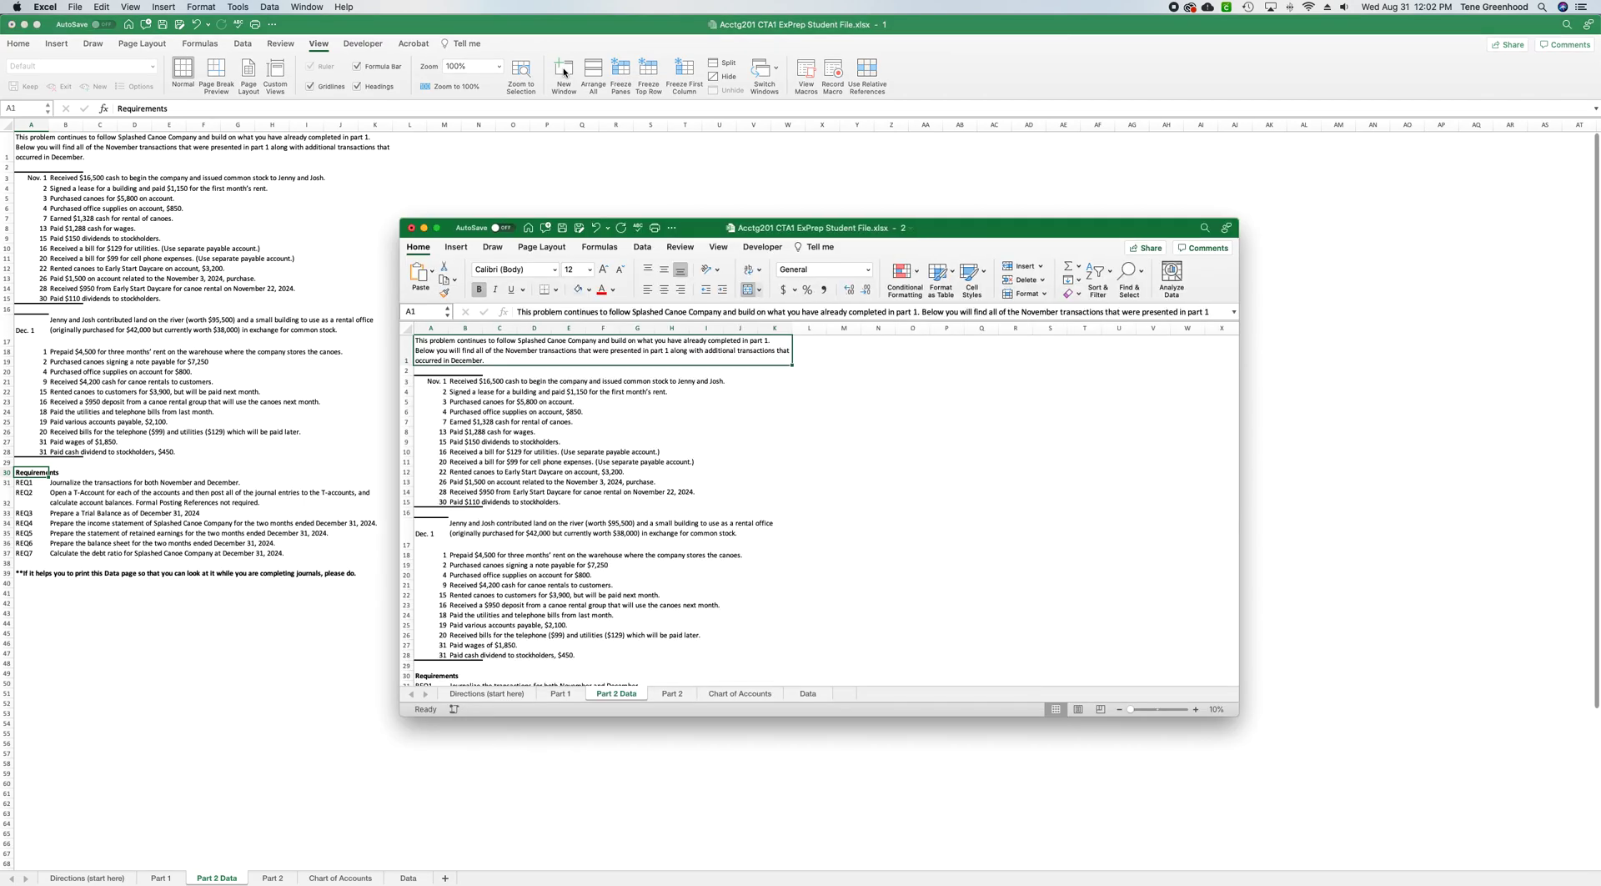
# Show Part 2 in the second window, sized to fill the right side of the screen.
pyautogui.moveTo(934, 222); pyautogui.dragTo(915, 164)
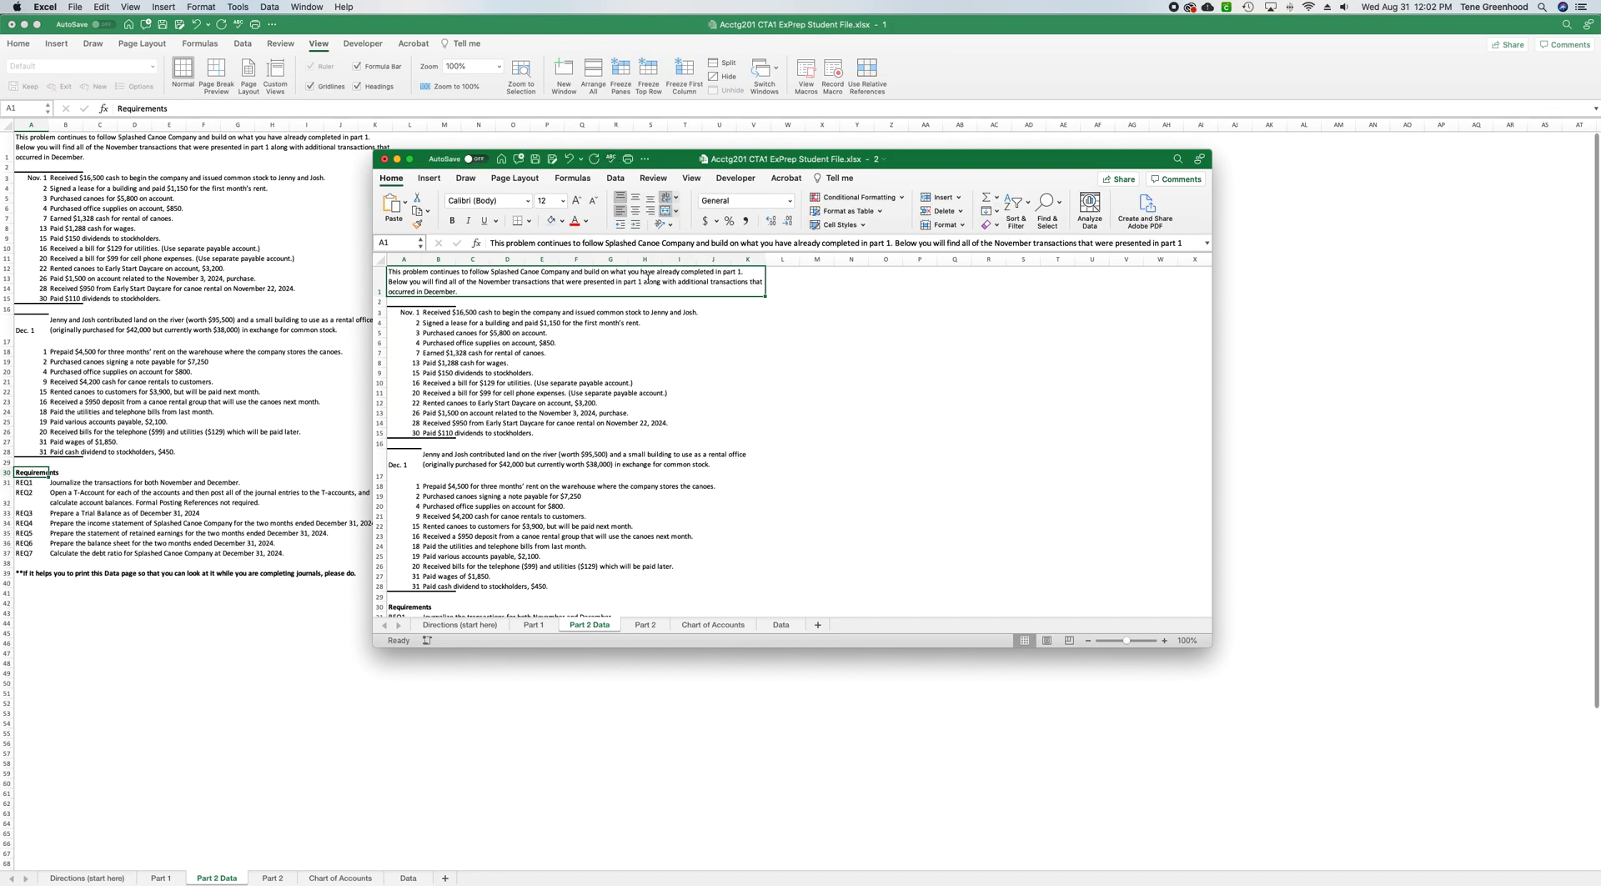
pyautogui.click(645, 624)
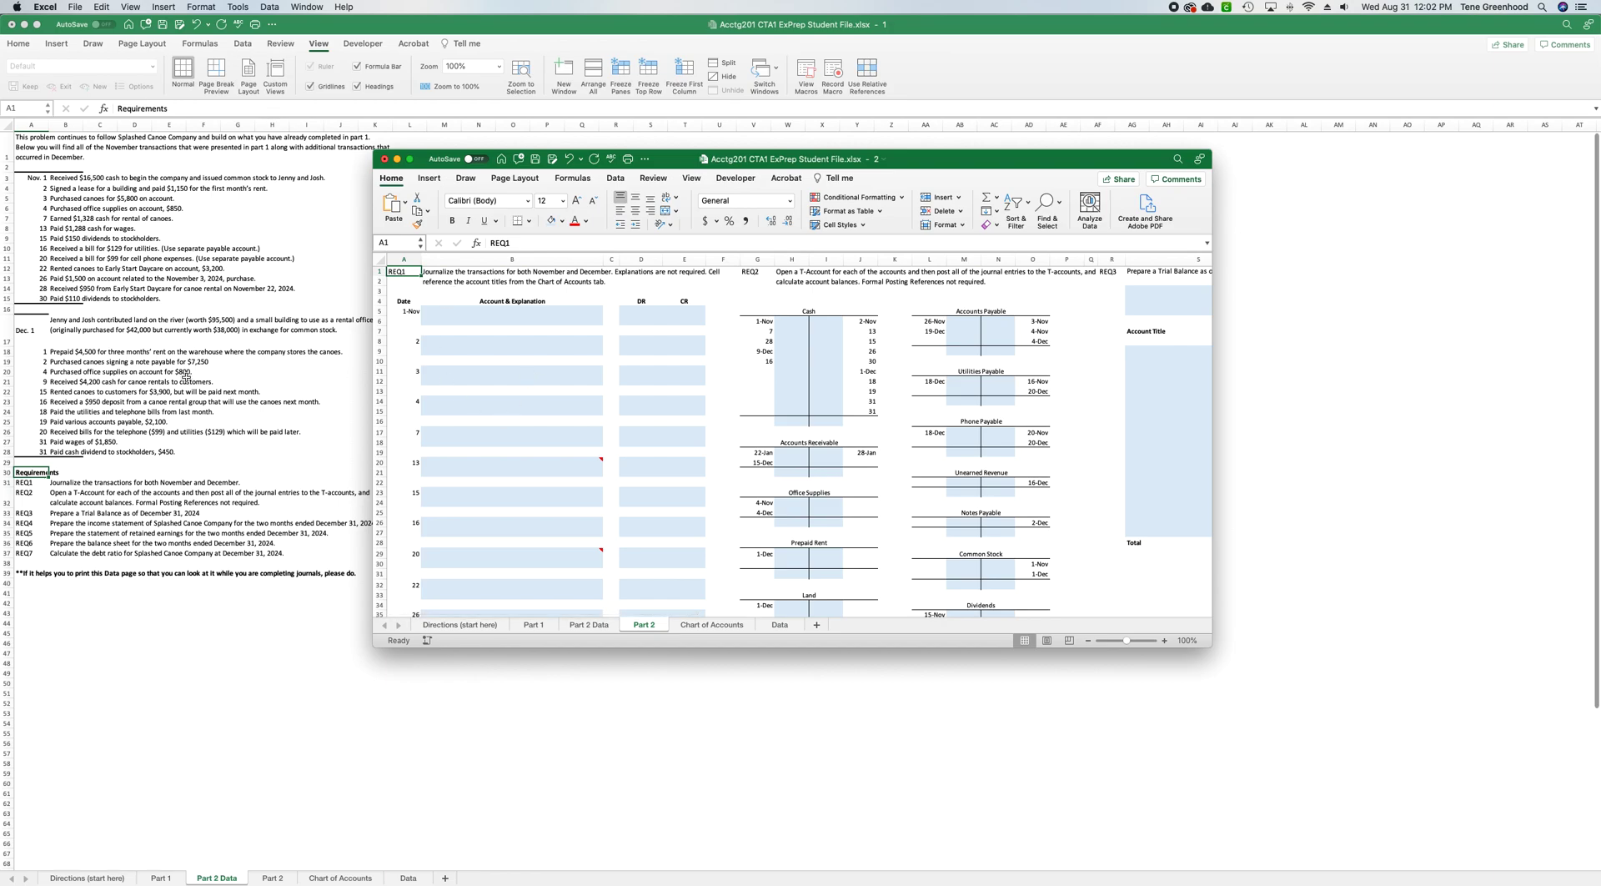
pyautogui.click(728, 160)
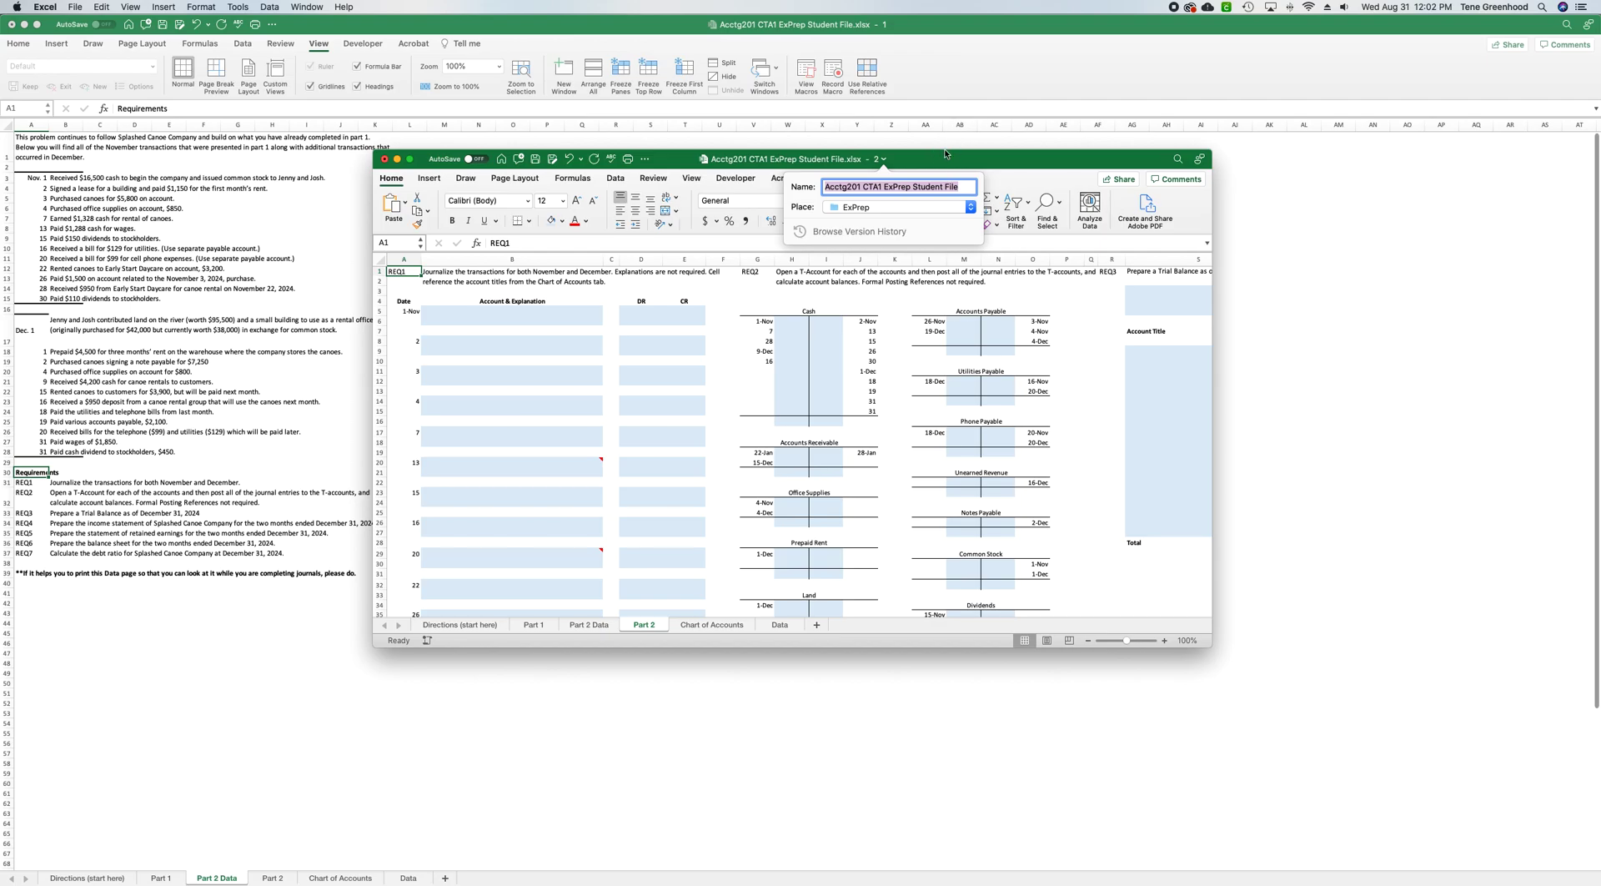
pyautogui.moveTo(943, 166); pyautogui.dragTo(965, 34)
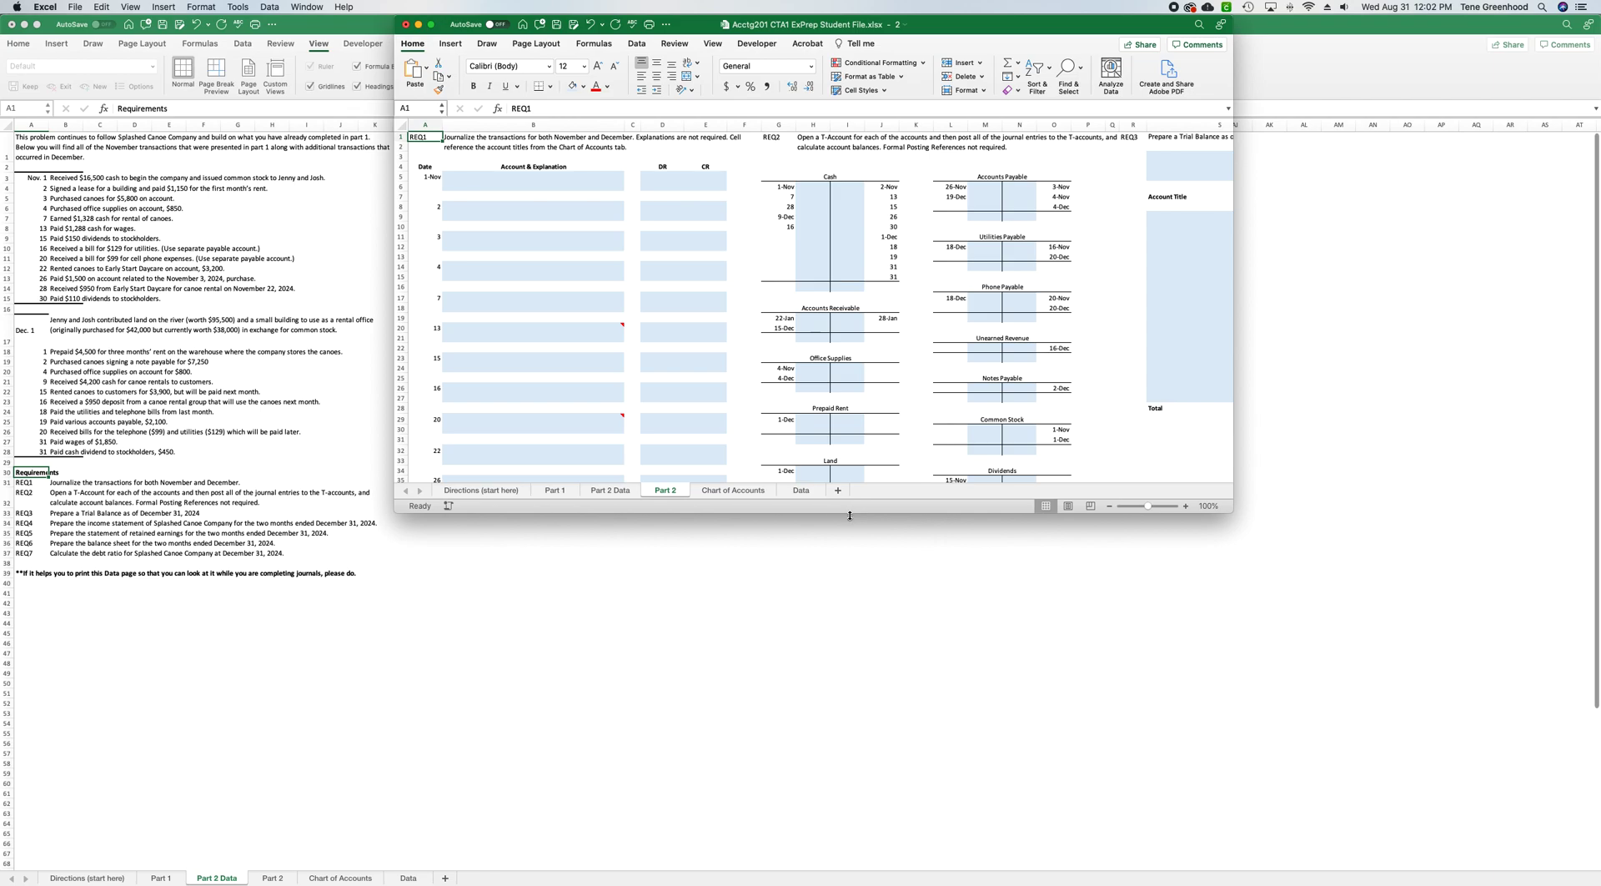
pyautogui.moveTo(849, 515); pyautogui.dragTo(838, 546)
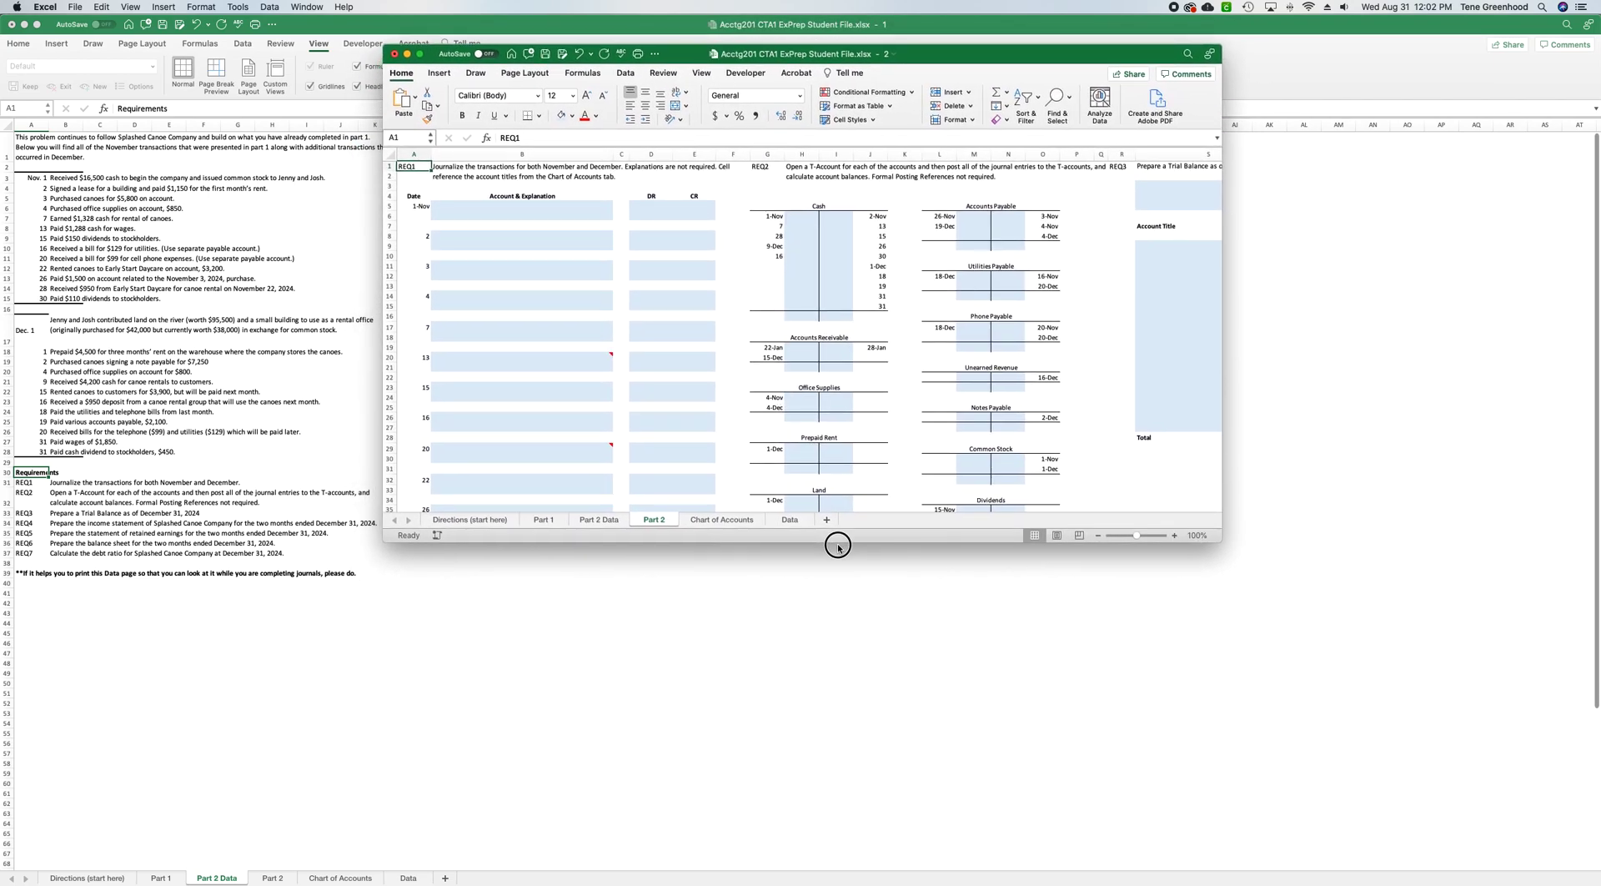
pyautogui.moveTo(945, 54); pyautogui.dragTo(943, 24)
pyautogui.moveTo(825, 512); pyautogui.dragTo(782, 885)
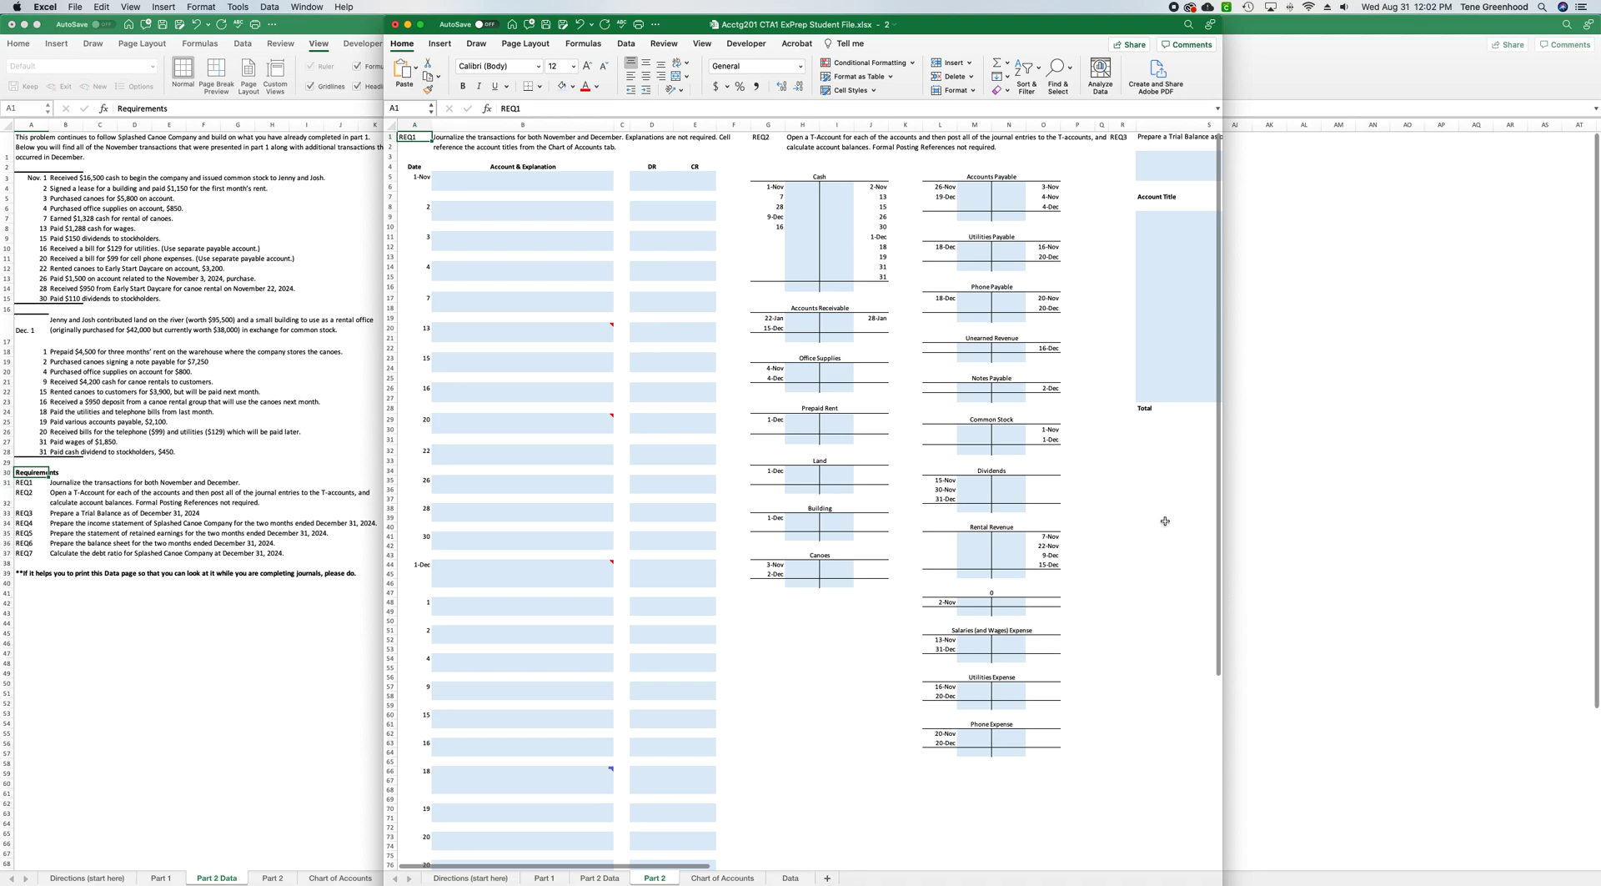
pyautogui.moveTo(1447, 499); pyautogui.dragTo(1577, 503)
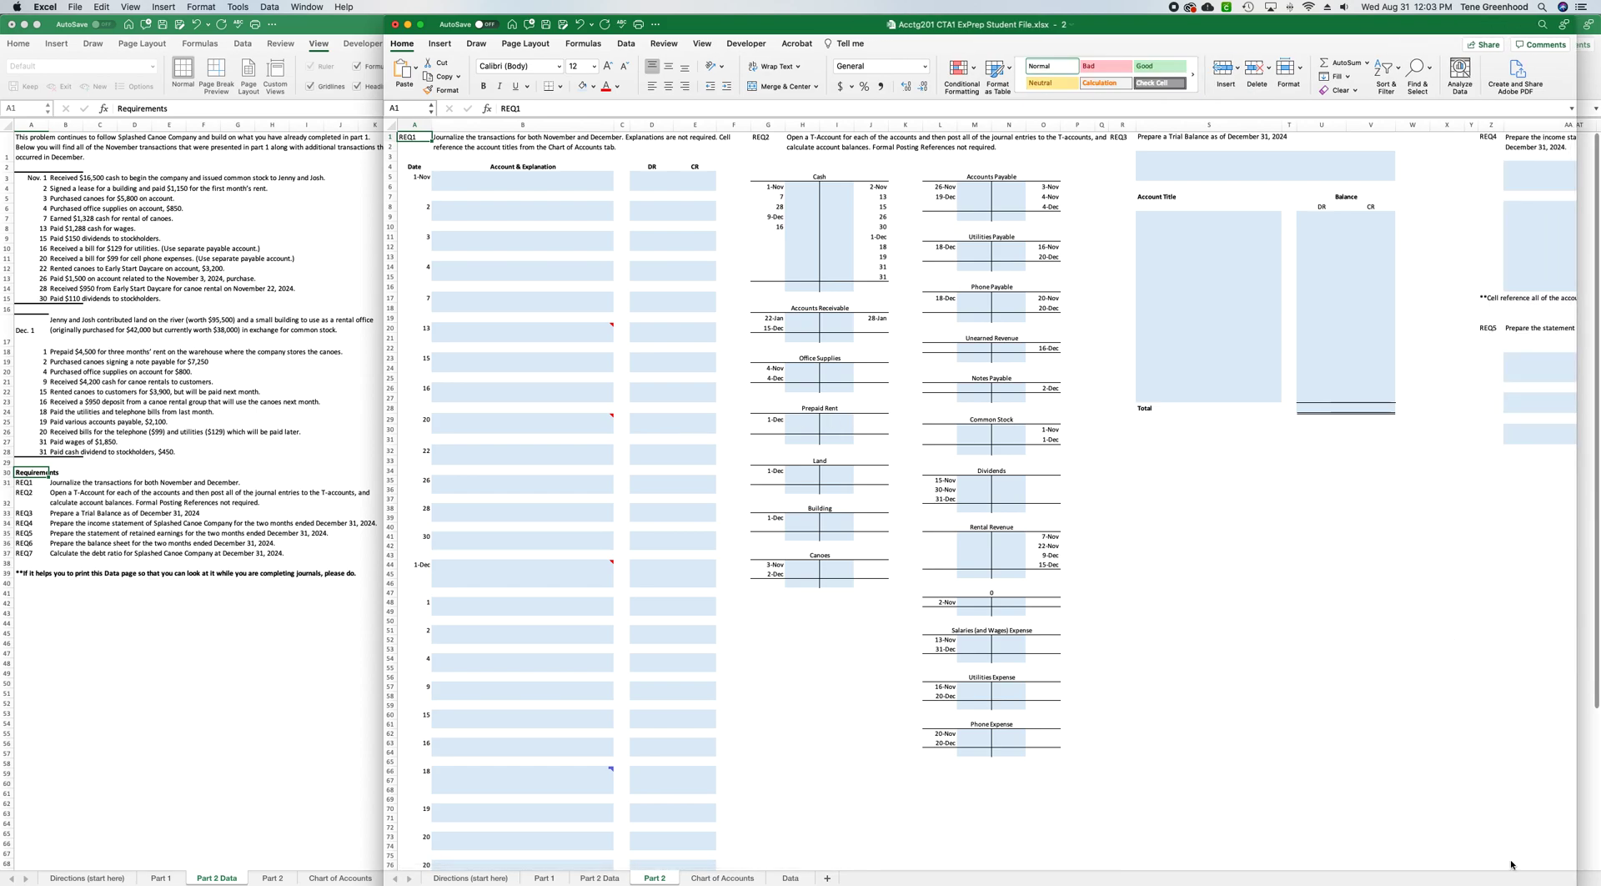
# Start a formula in B5 that references Cash in Chart of Accounts cell A19.
pyautogui.scroll(2, 932, 600)
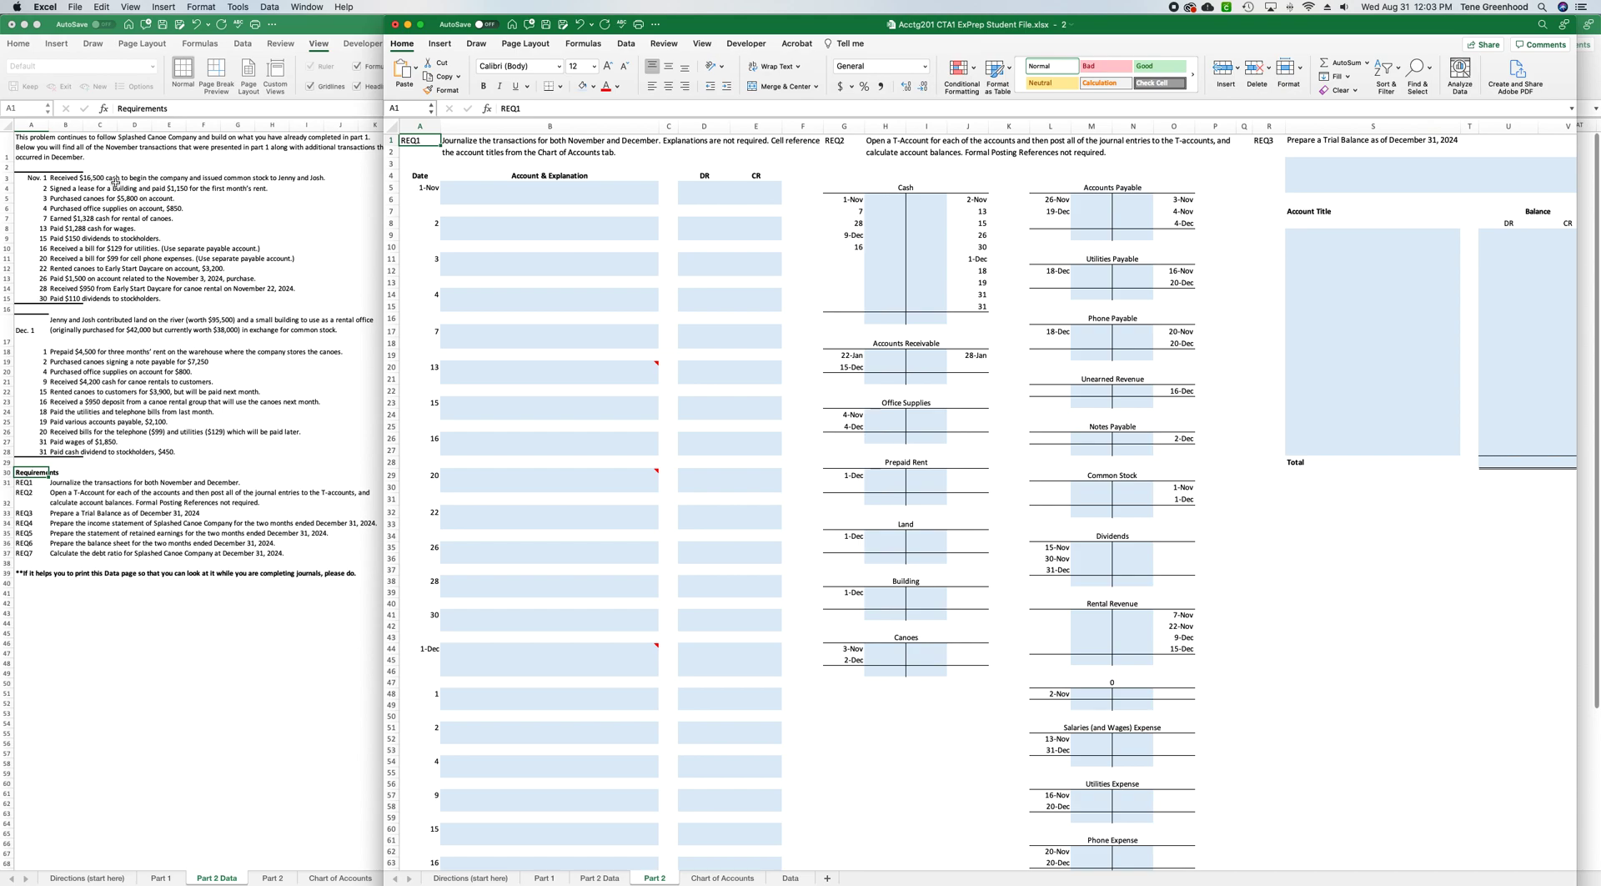
pyautogui.click(472, 188)
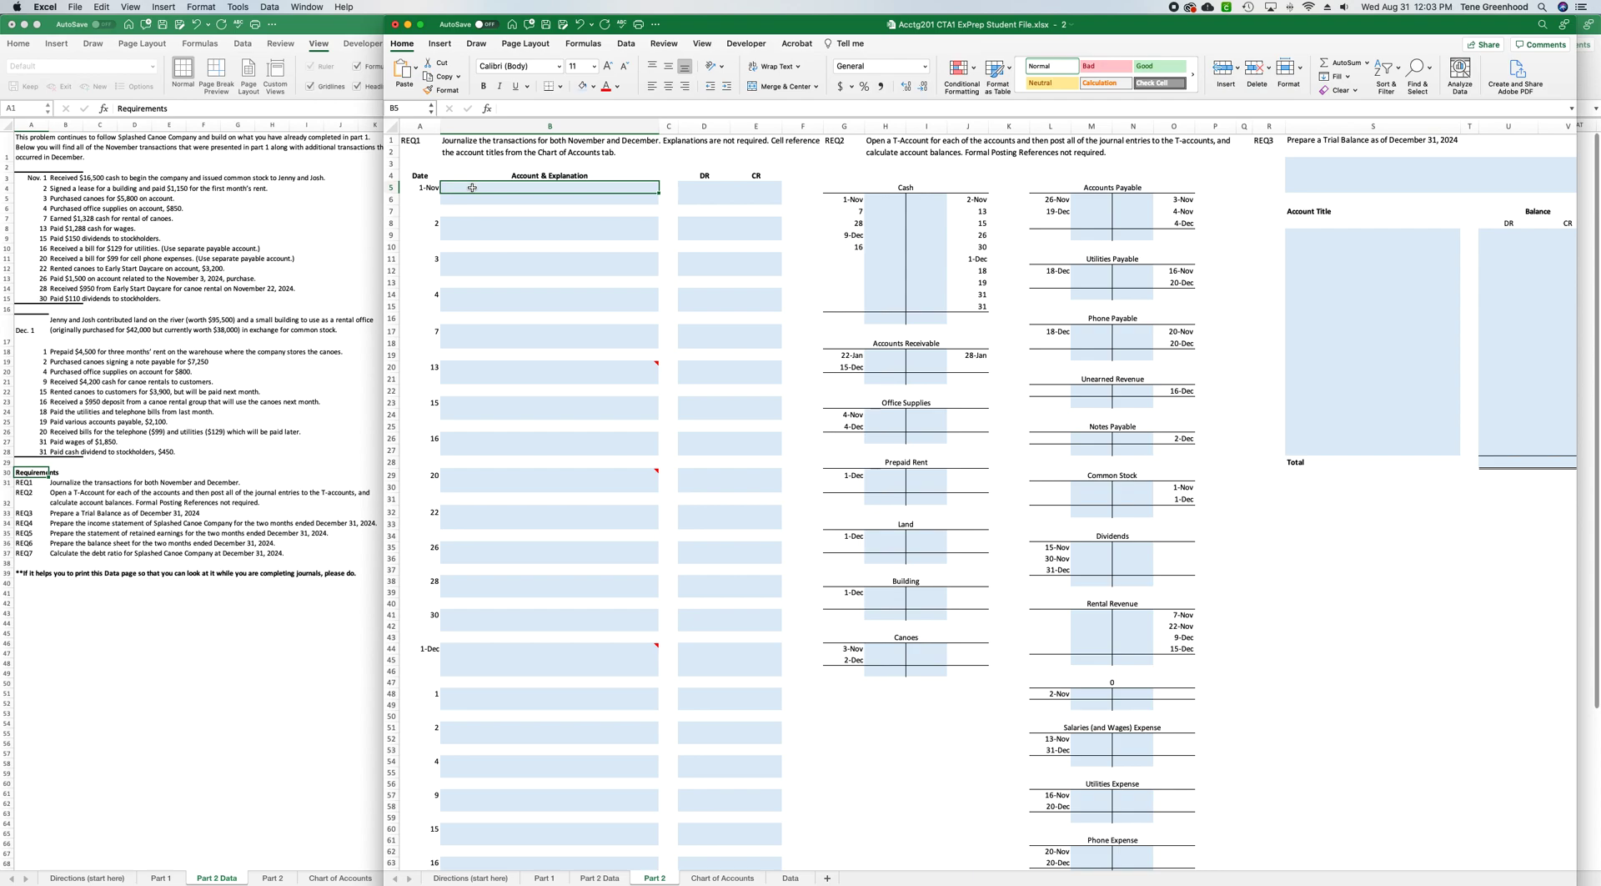
pyautogui.write('=')
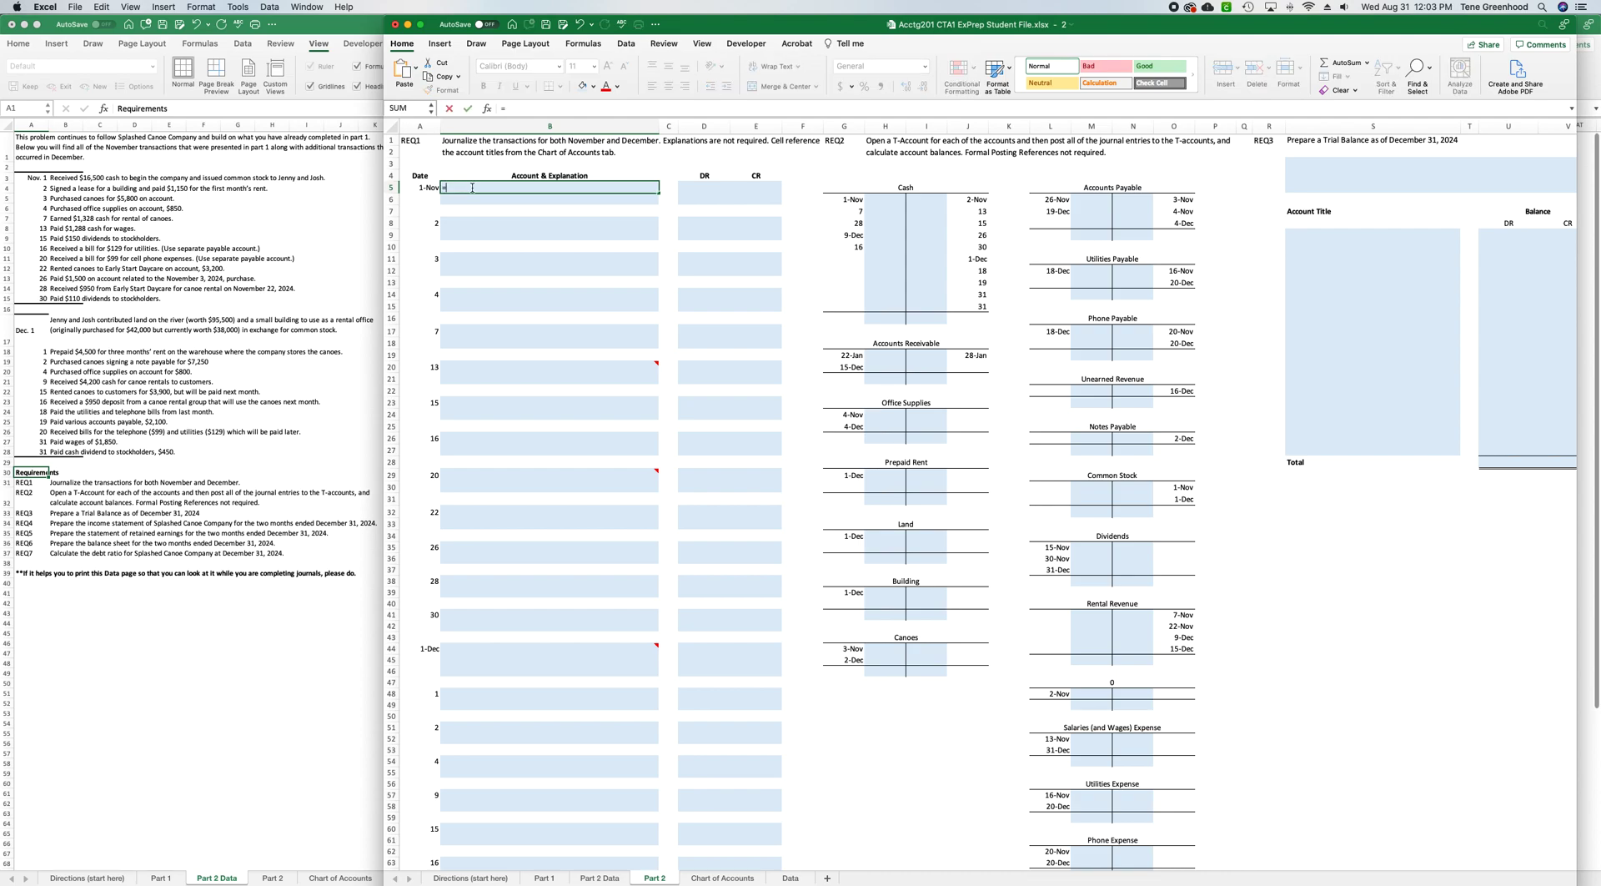
pyautogui.click(723, 879)
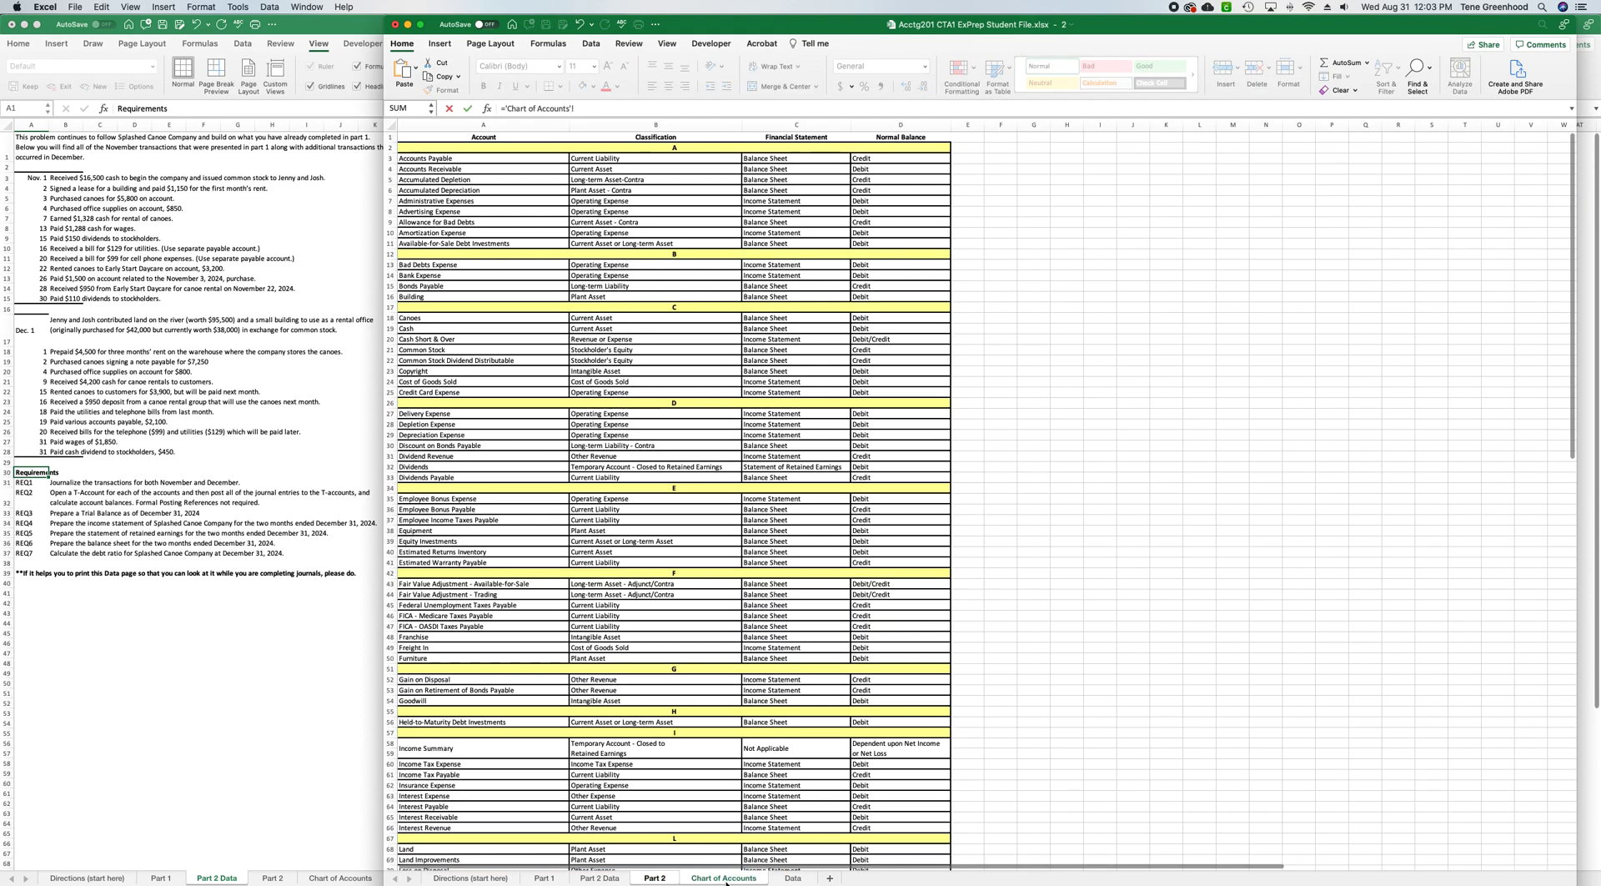
pyautogui.click(431, 328)
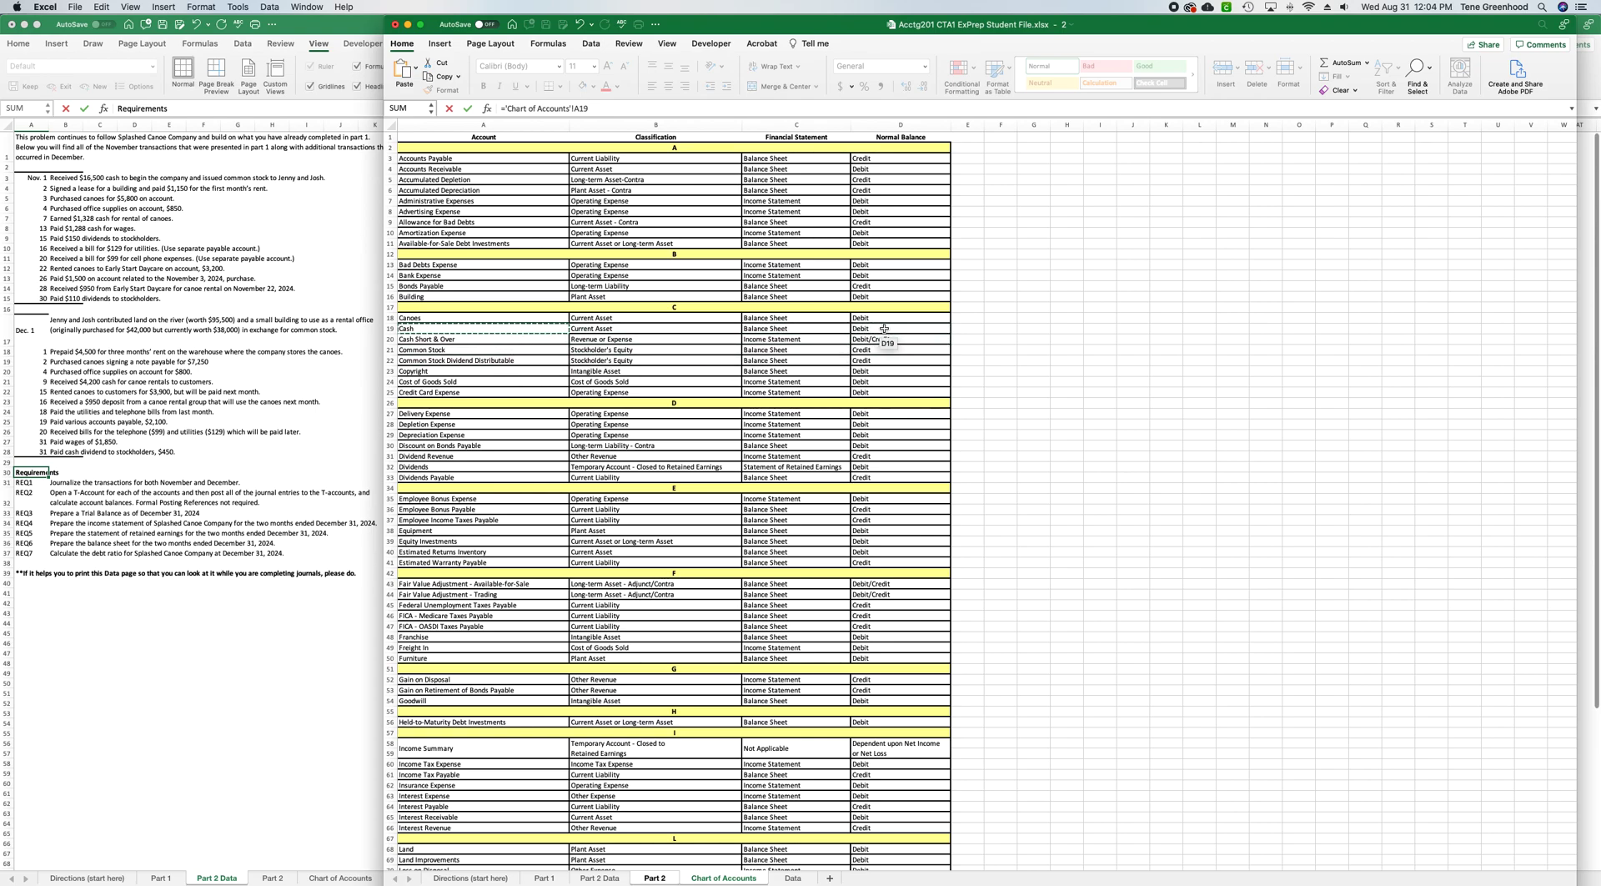
# Finish B5 as Cash and enter a 16,500 debit in D5.
pyautogui.press('Return')
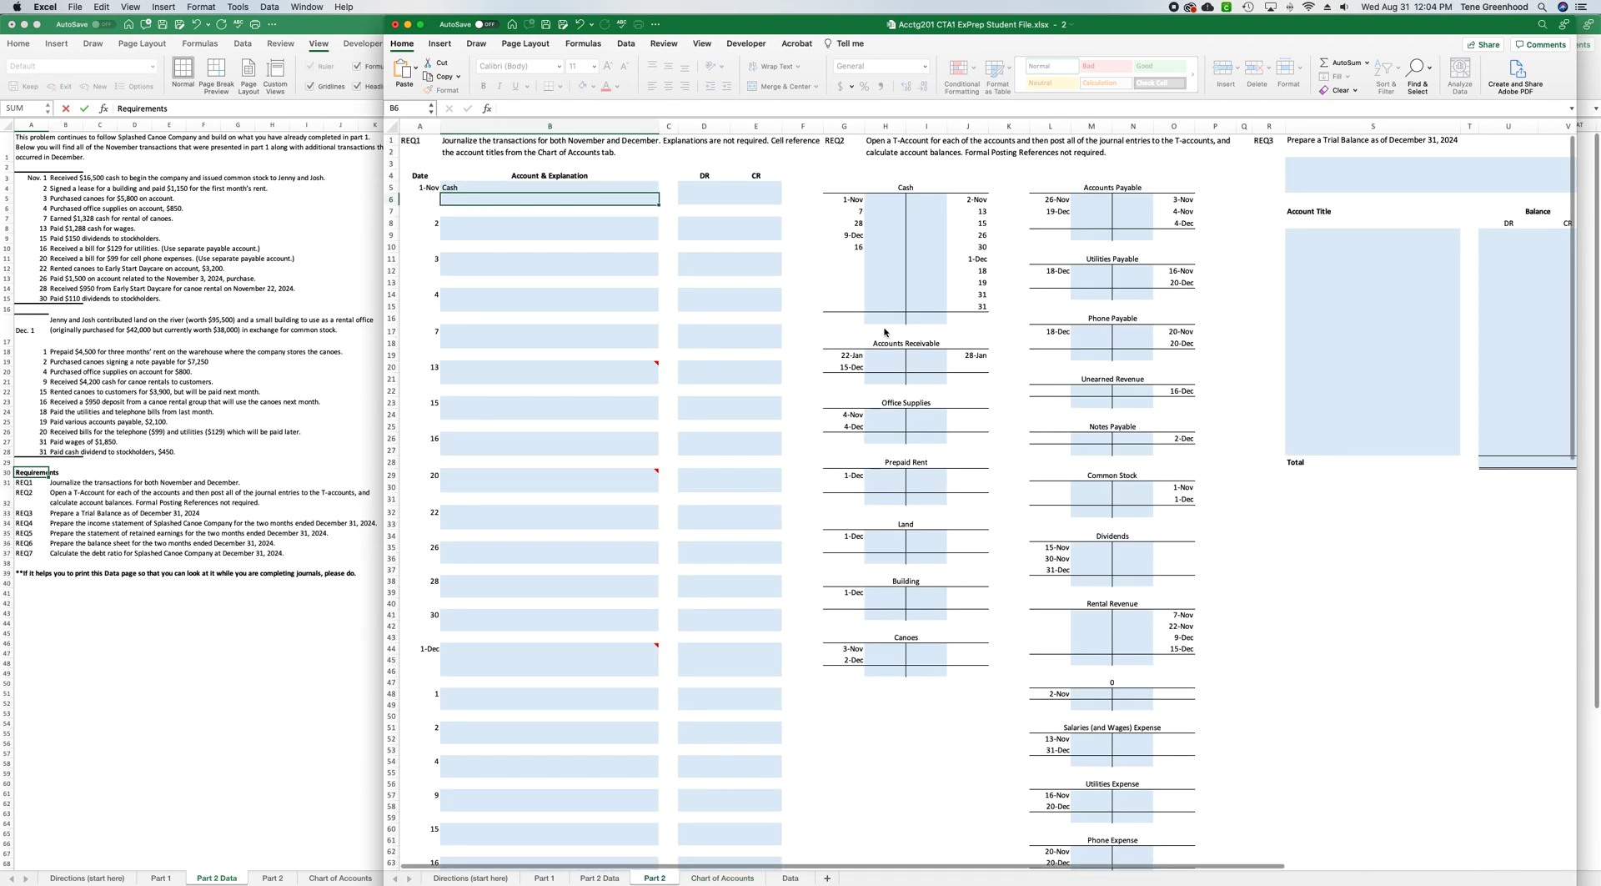
pyautogui.click(688, 186)
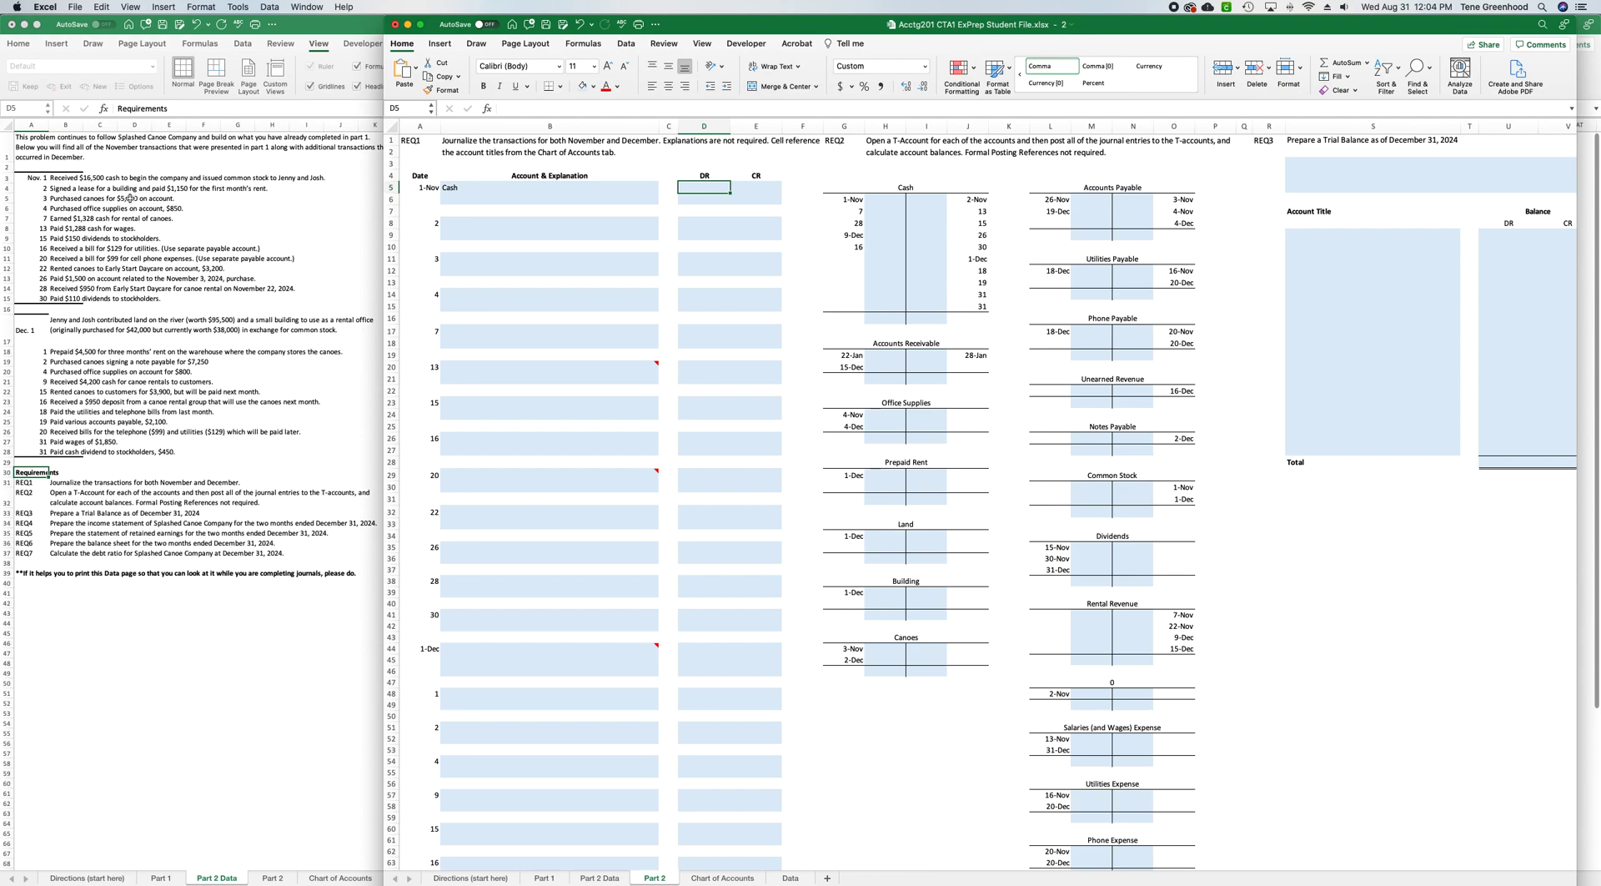
pyautogui.write('16500')
pyautogui.press('Return')
# Link B6 to the Common Stock title on the Chart of Accounts.
pyautogui.press('Left')
pyautogui.press('Left')
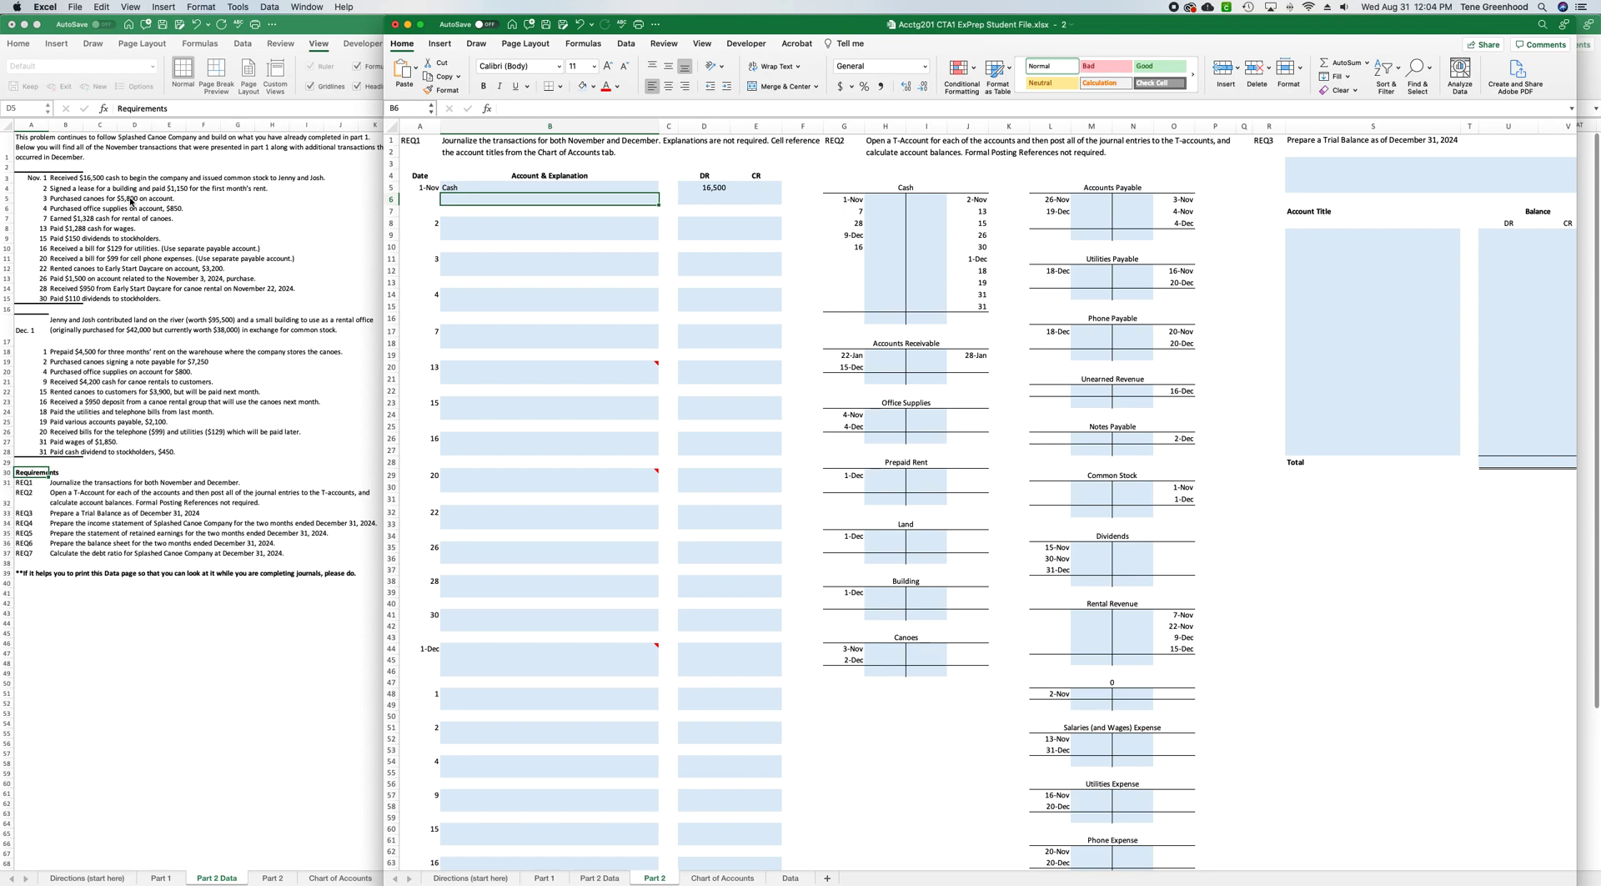
pyautogui.write('=')
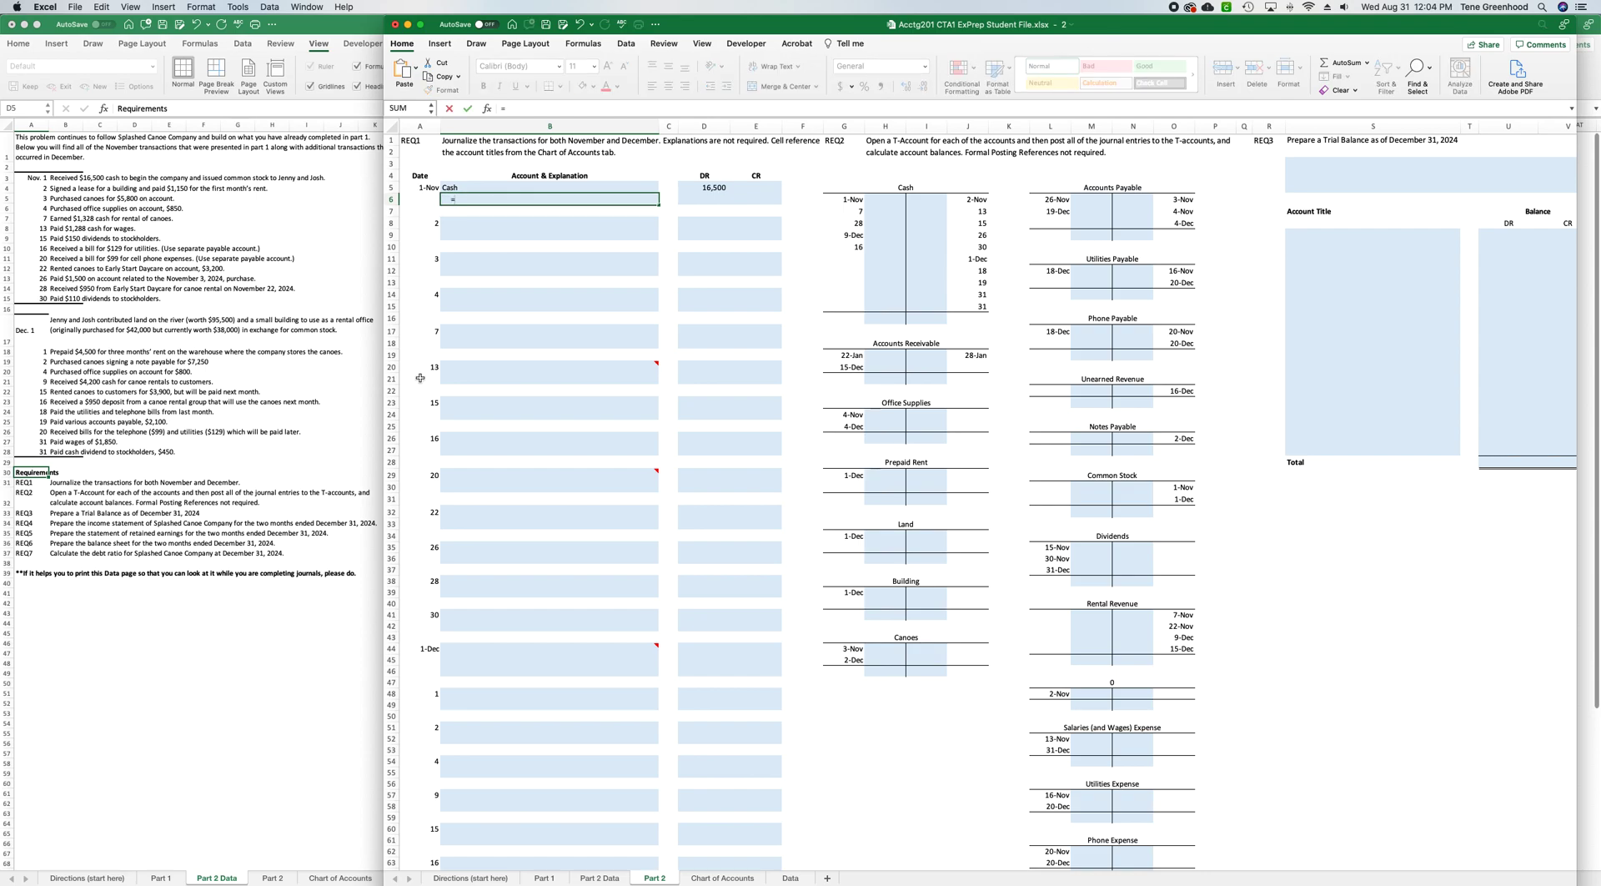
pyautogui.click(722, 877)
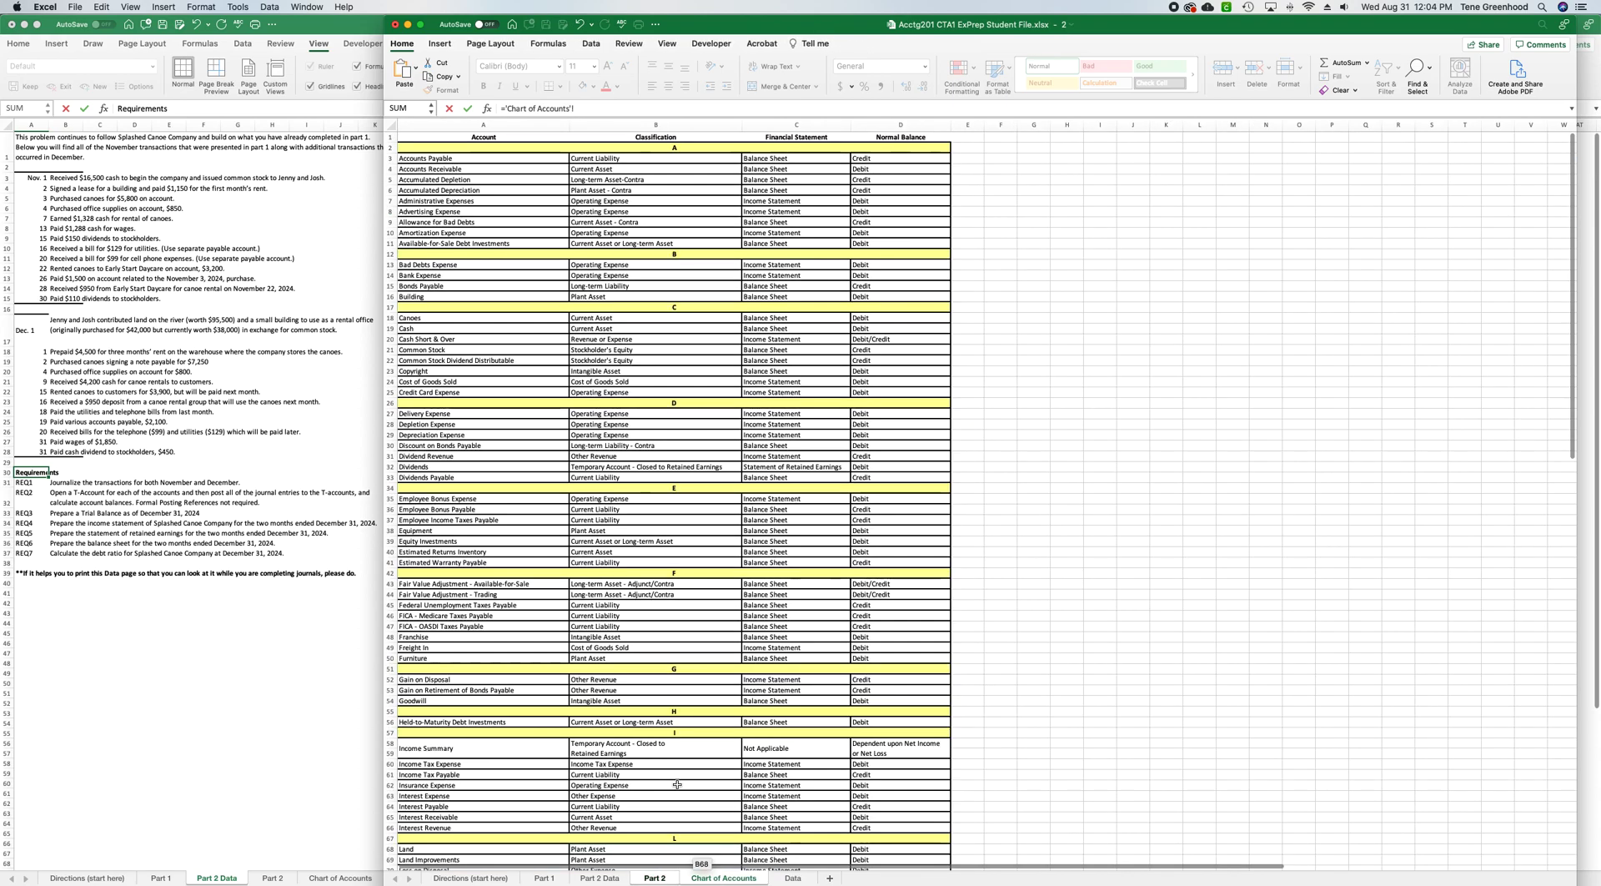
pyautogui.click(459, 350)
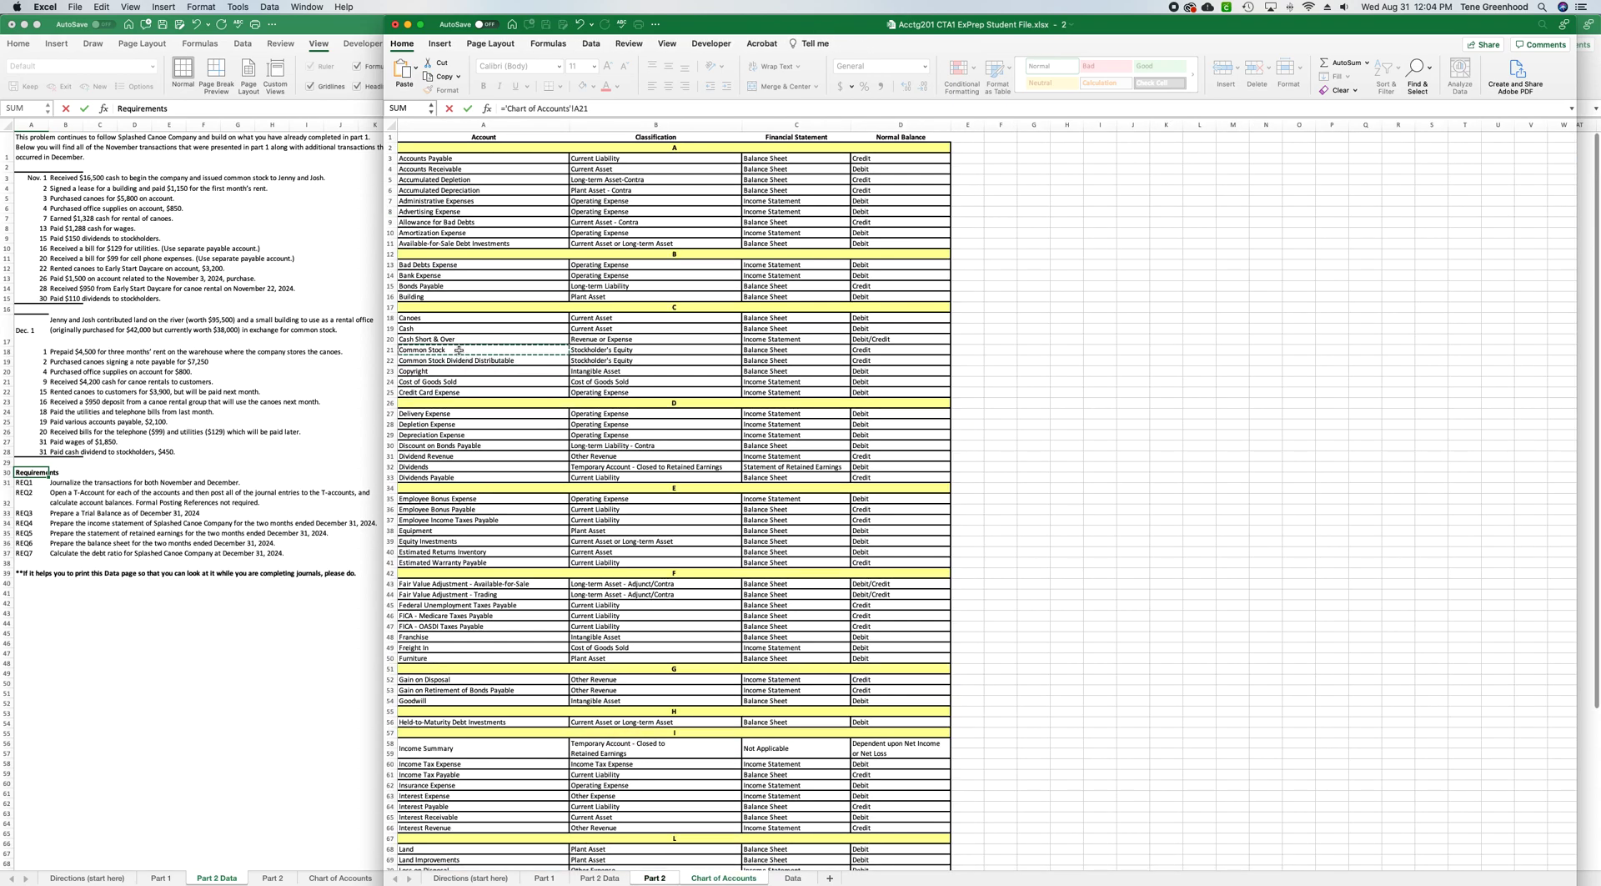
pyautogui.press('Return')
# Set the Common Stock credit in E6 to =D5.
pyautogui.press('Up')
pyautogui.press('Right')
pyautogui.press('Right')
pyautogui.press('Right')
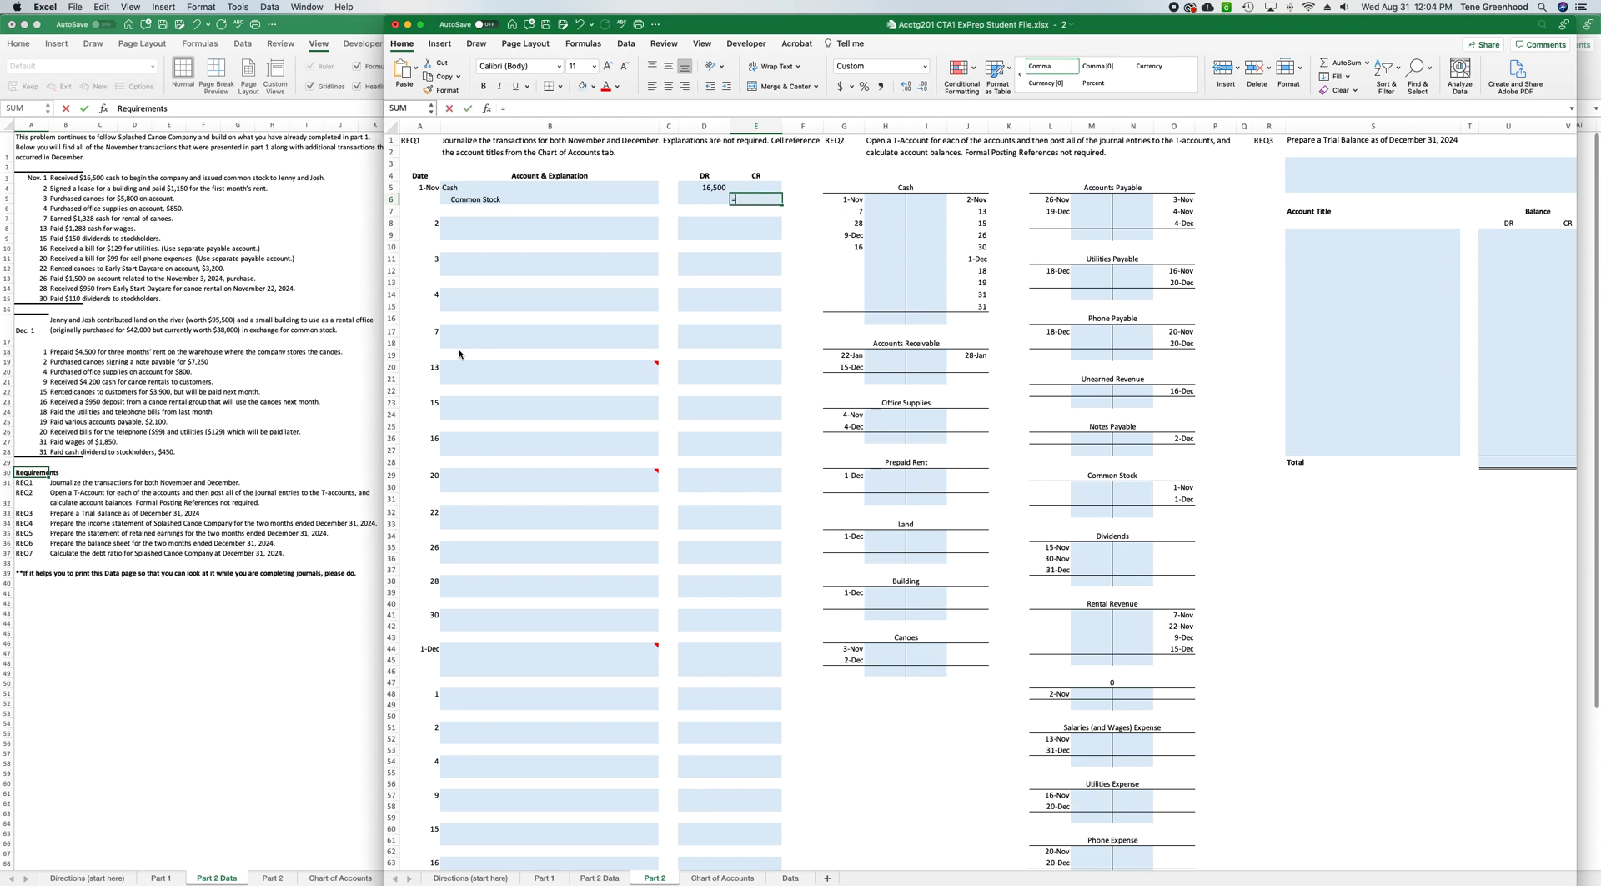
pyautogui.write('=')
pyautogui.press('Up')
pyautogui.press('Left')
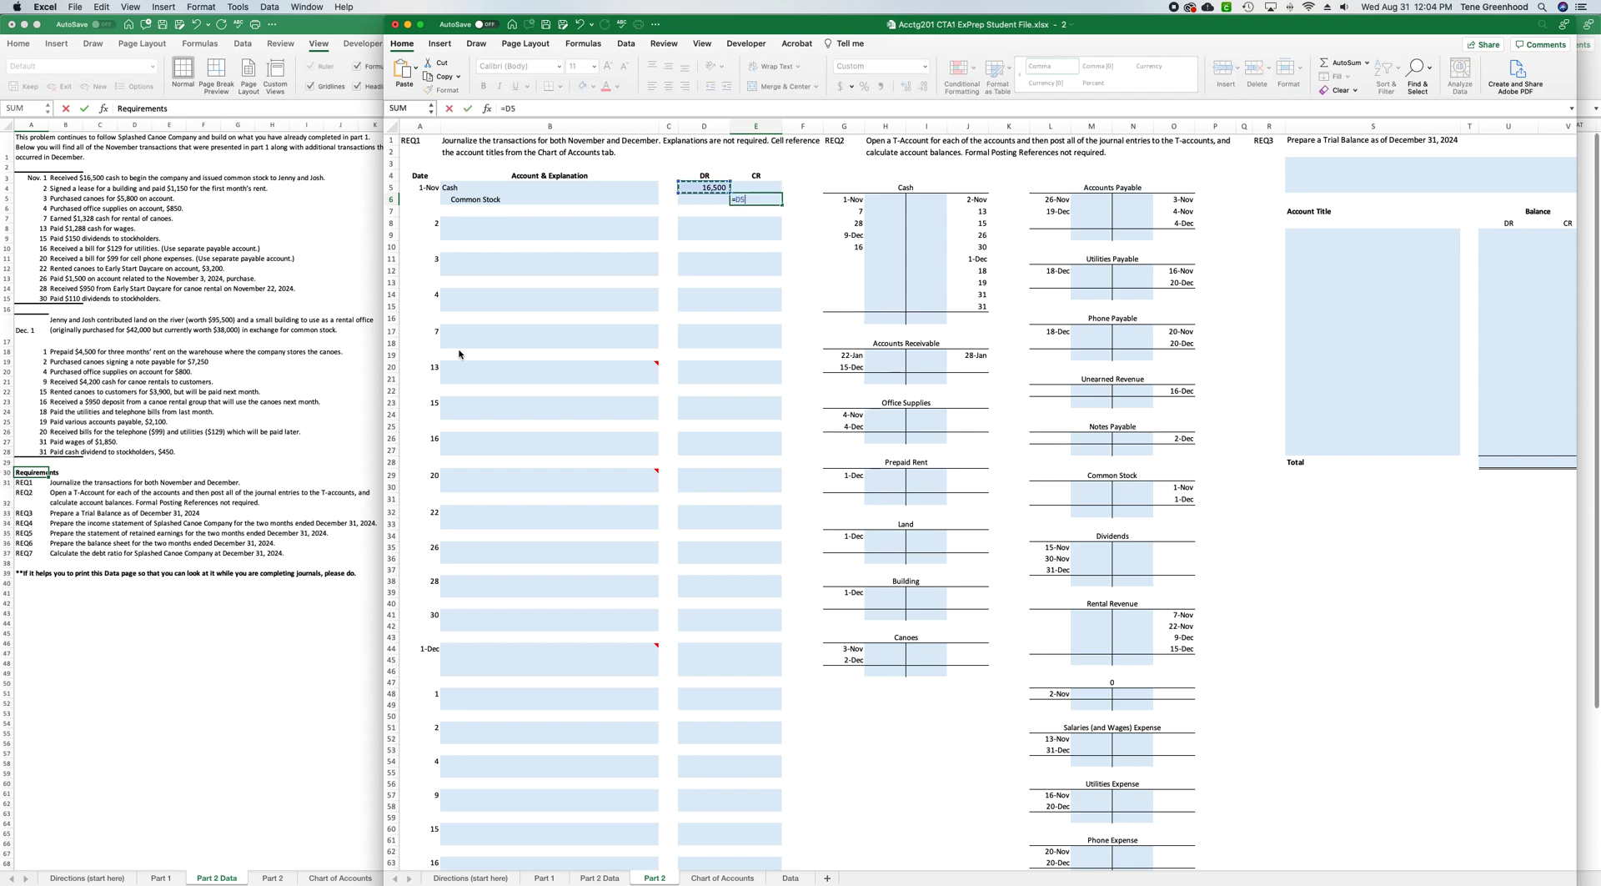
pyautogui.press('Return')
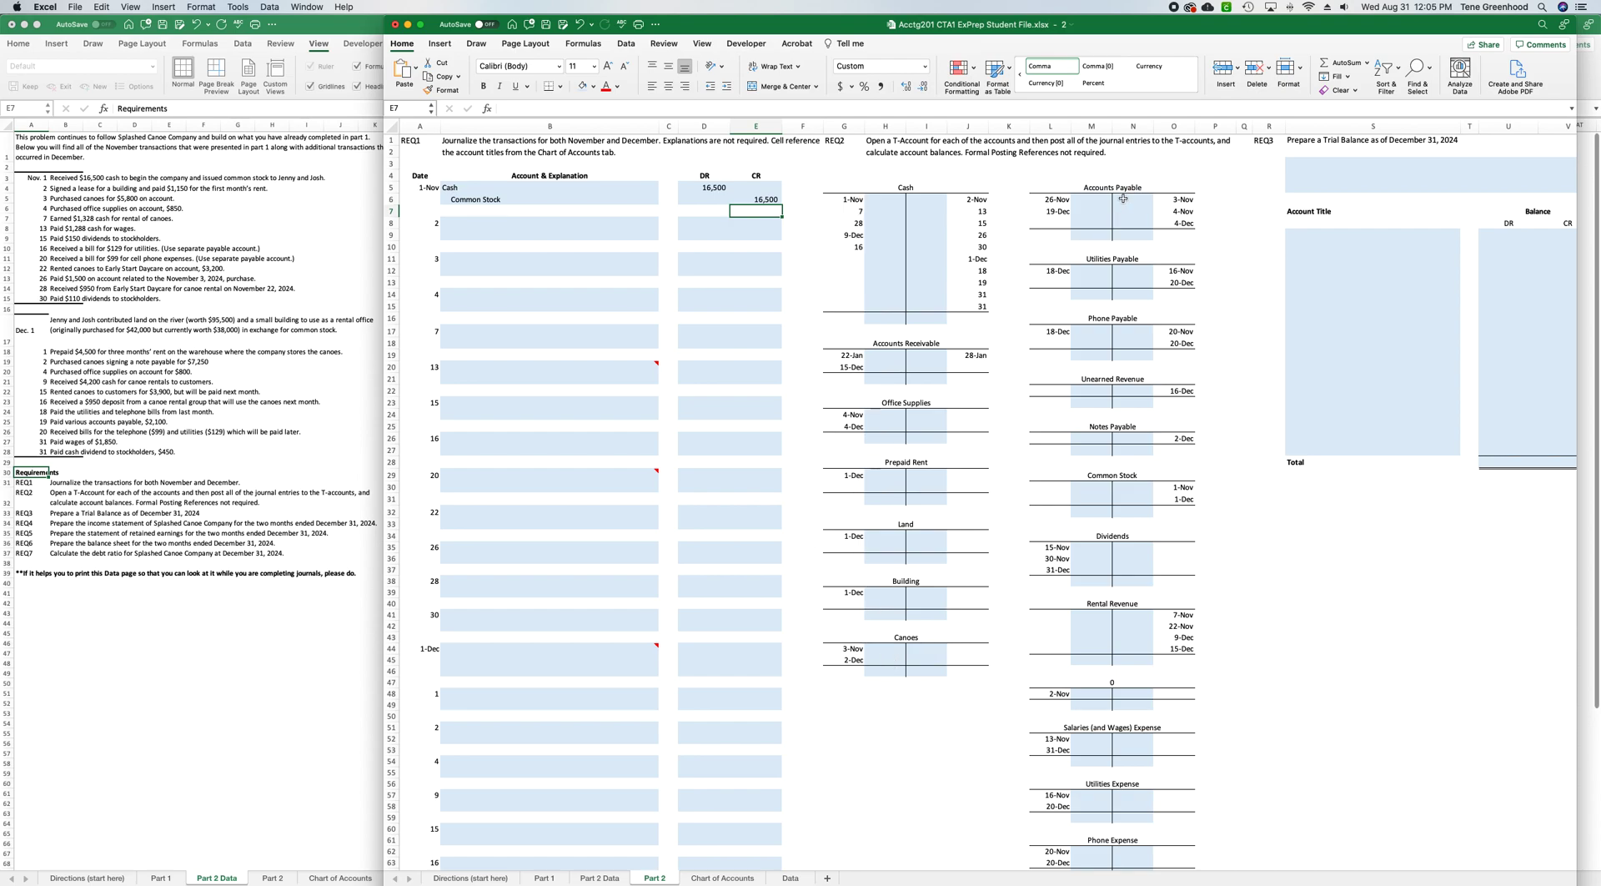
# Post 16,500 to the Cash T-account debit (=D5) and Common Stock T-account credit (=E6).
pyautogui.scroll(-5, 1112, 435)
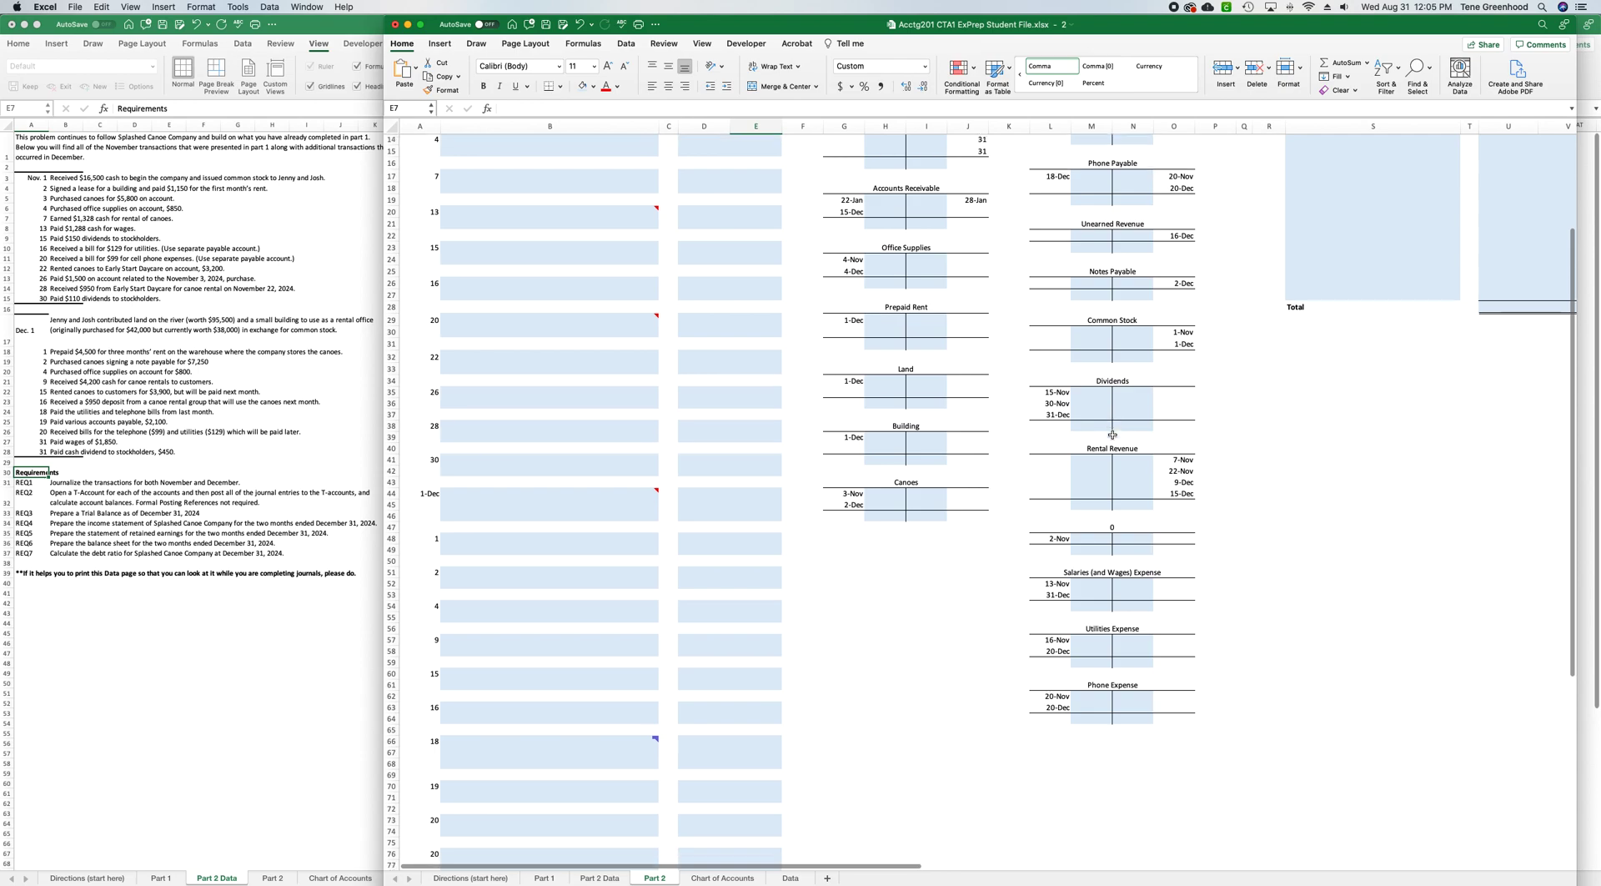
pyautogui.scroll(5, 1113, 435)
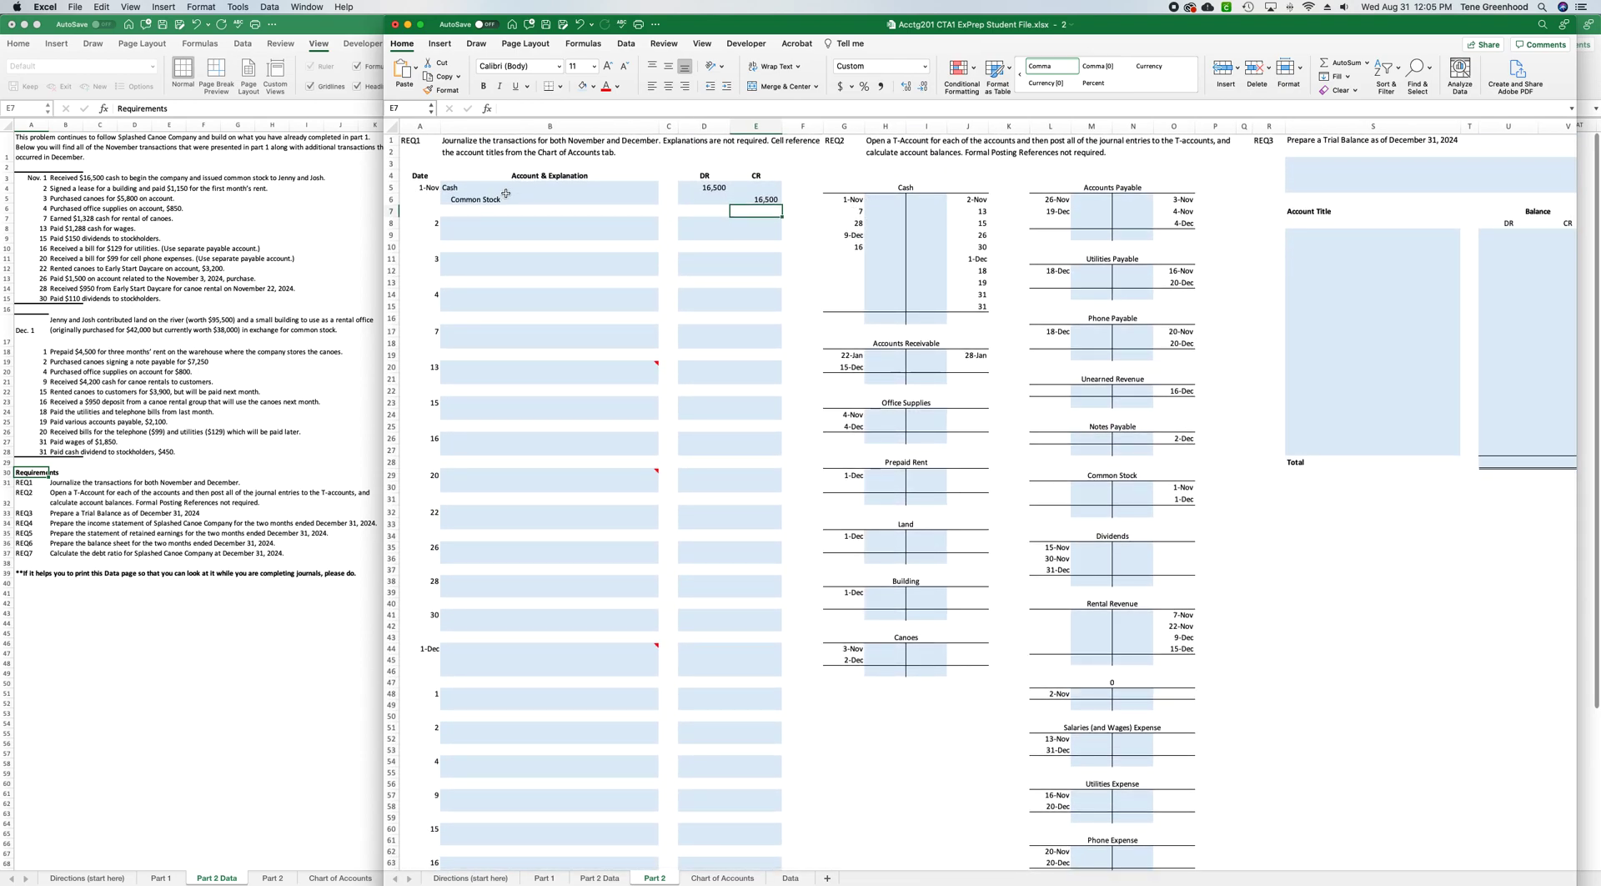
pyautogui.click(889, 198)
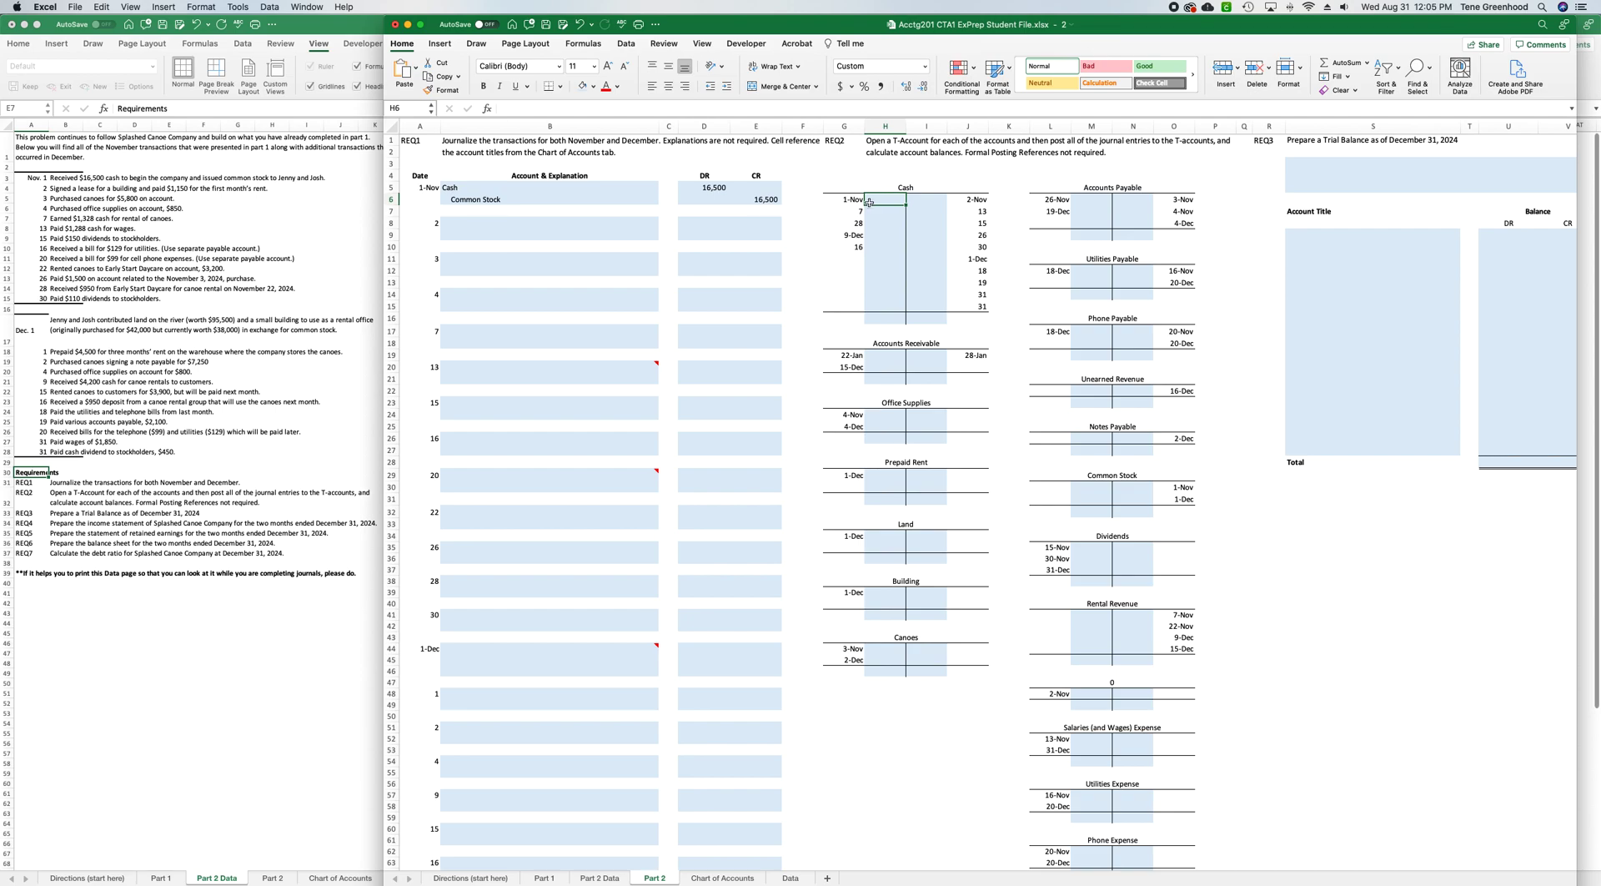
pyautogui.write('=')
pyautogui.click(705, 187)
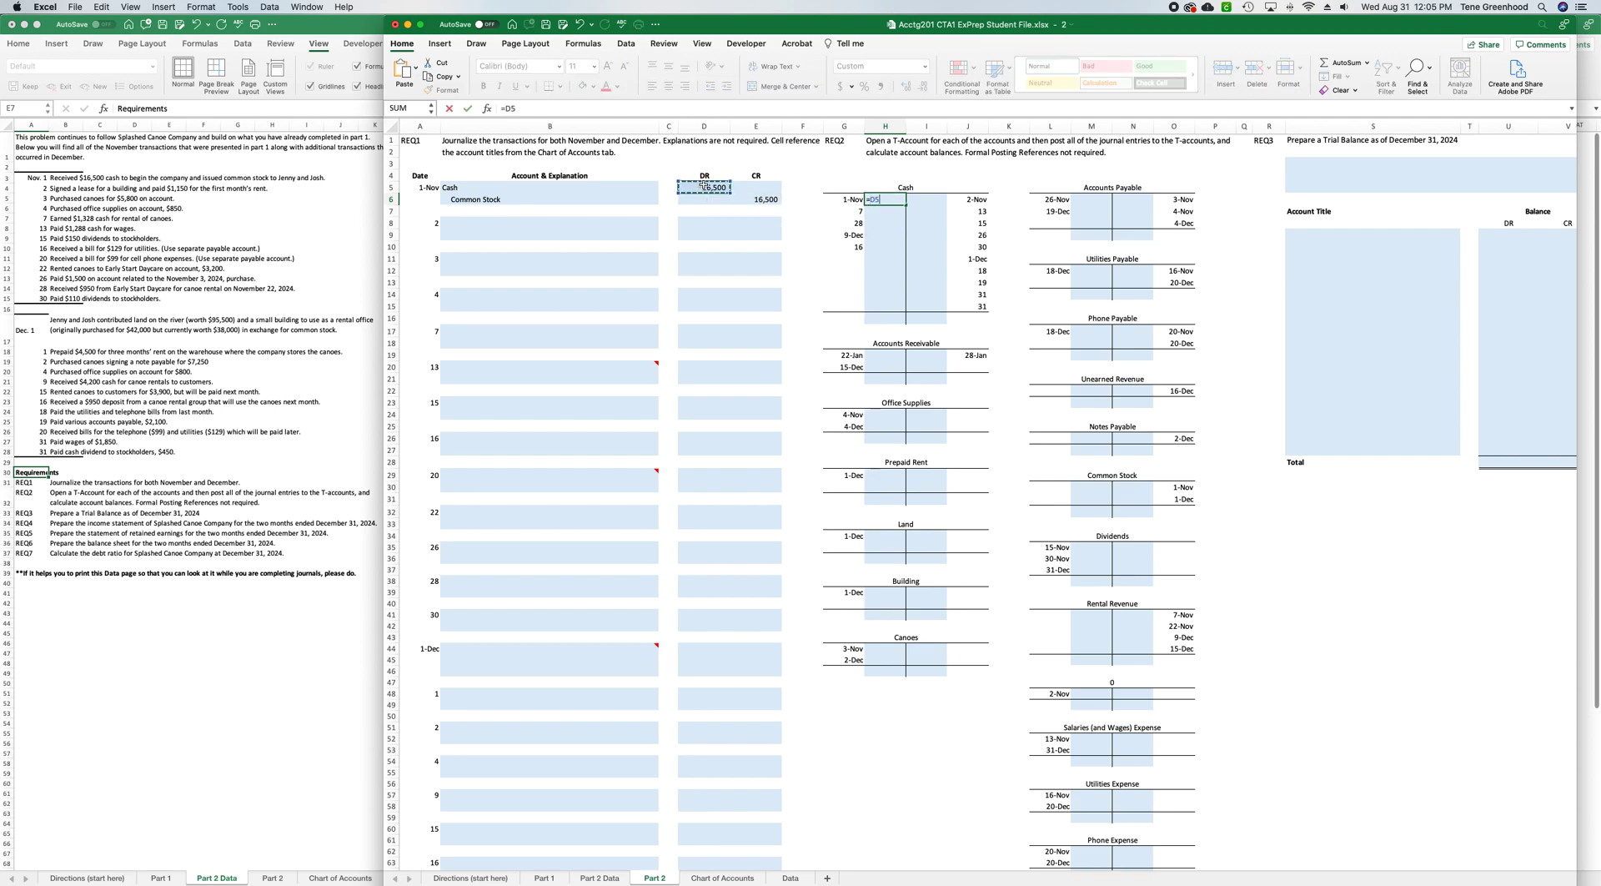
pyautogui.press('Return')
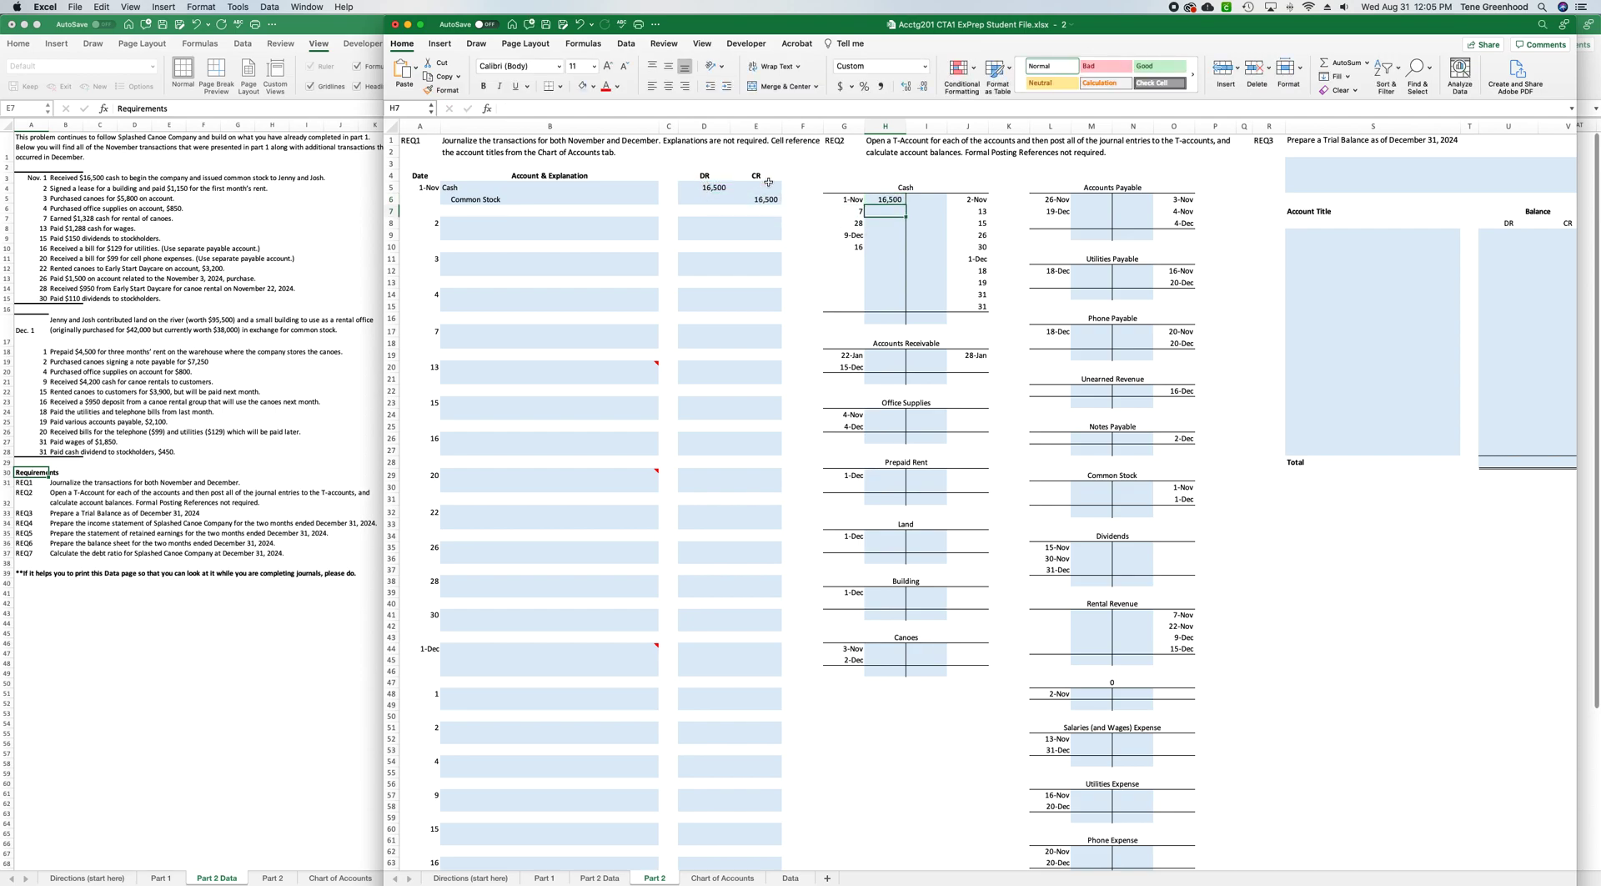
pyautogui.click(1125, 490)
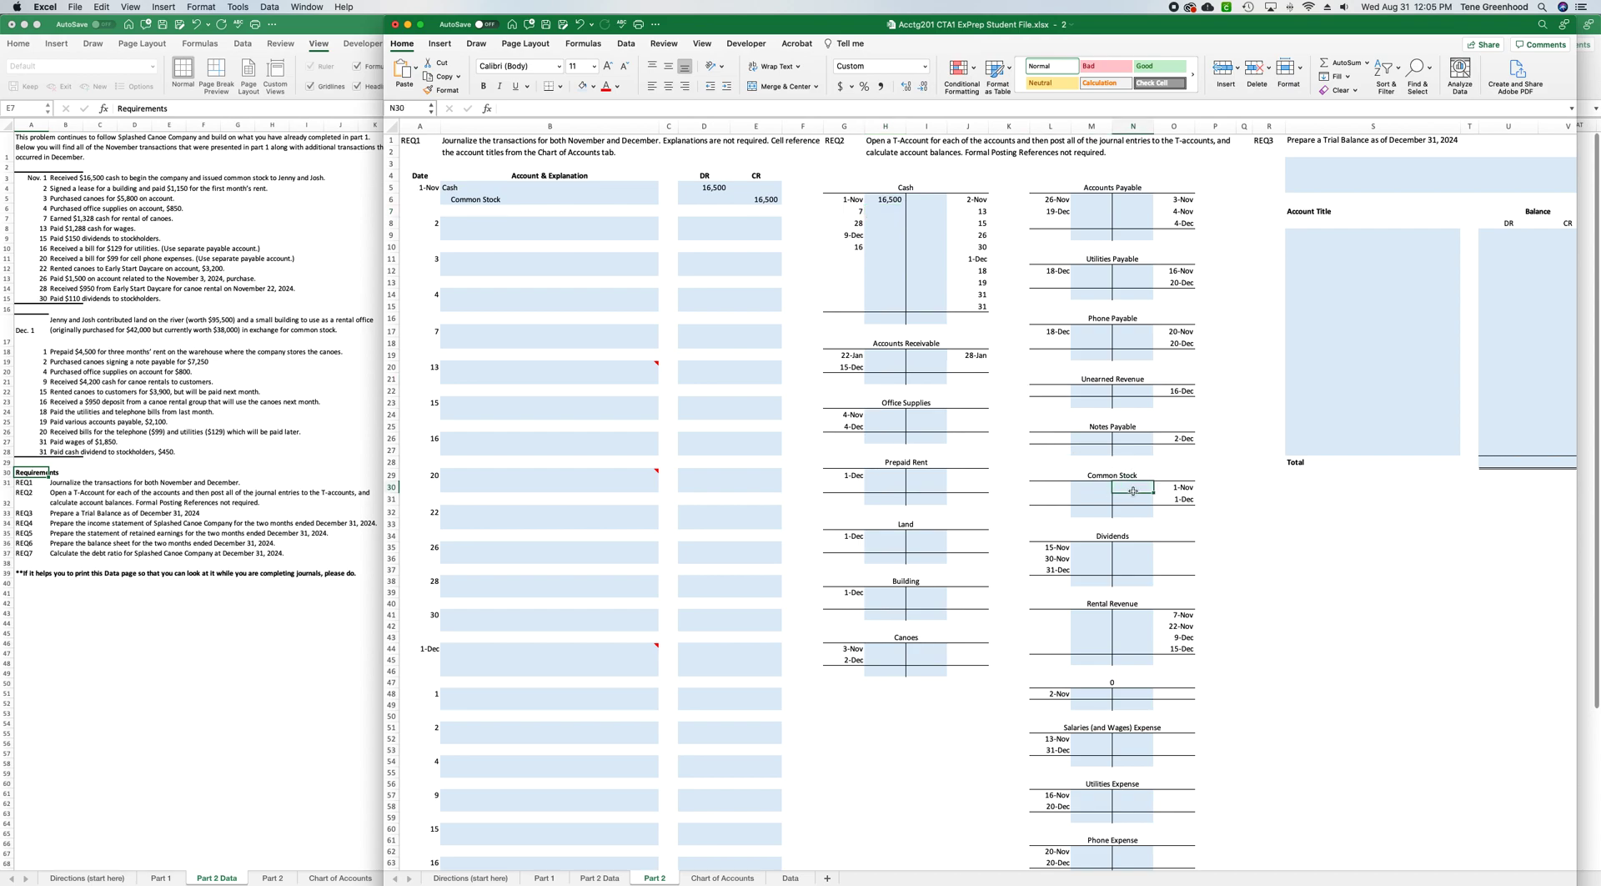
pyautogui.write('=')
pyautogui.click(766, 199)
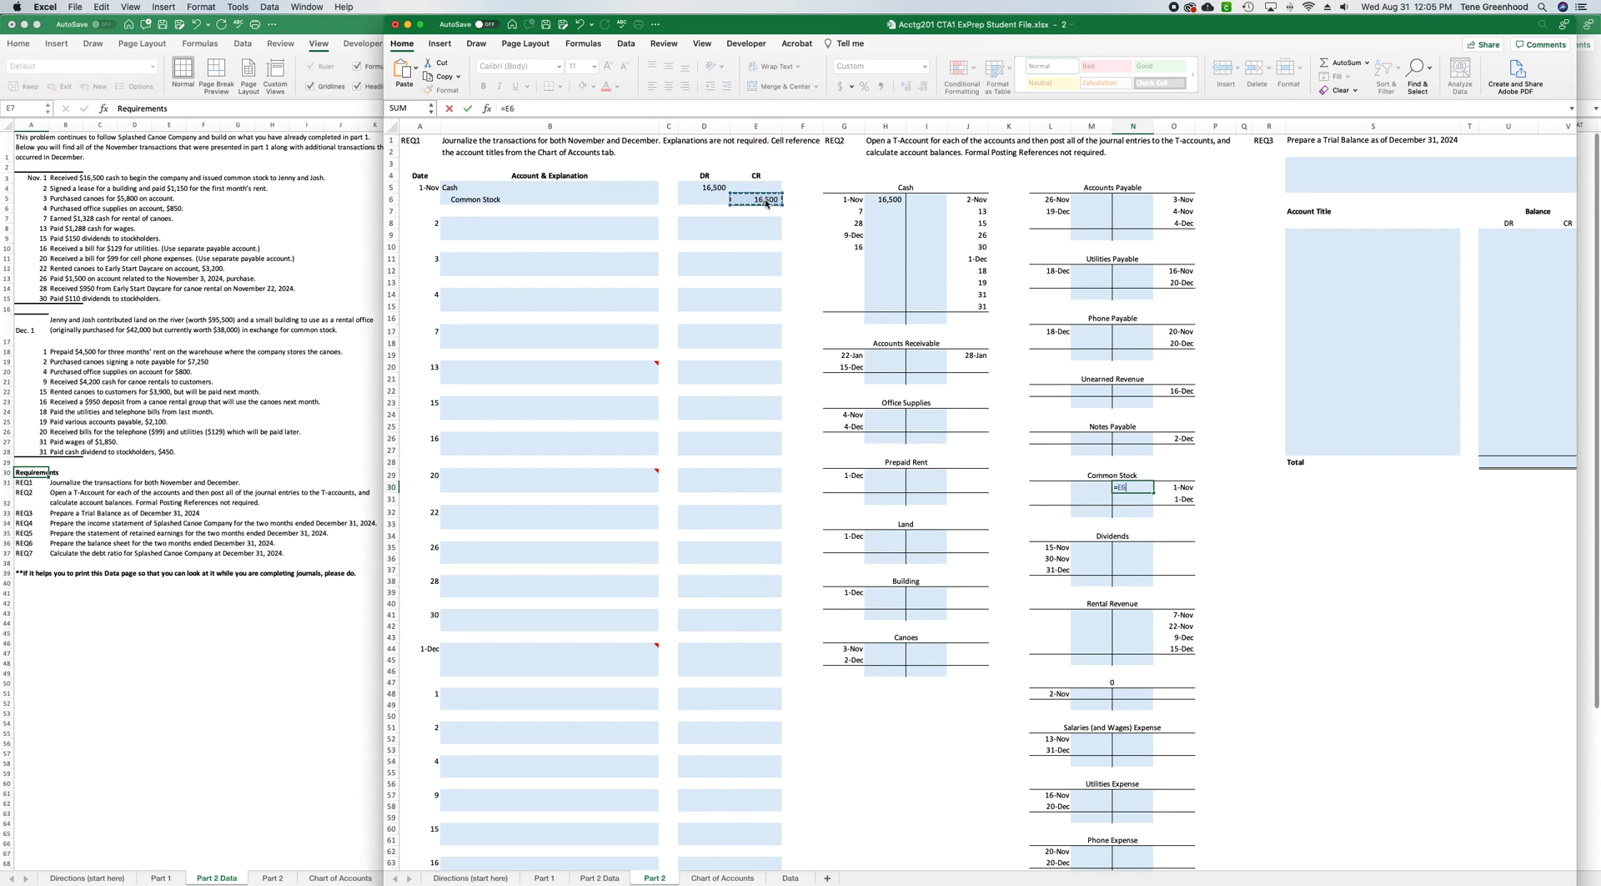
pyautogui.press('Return')
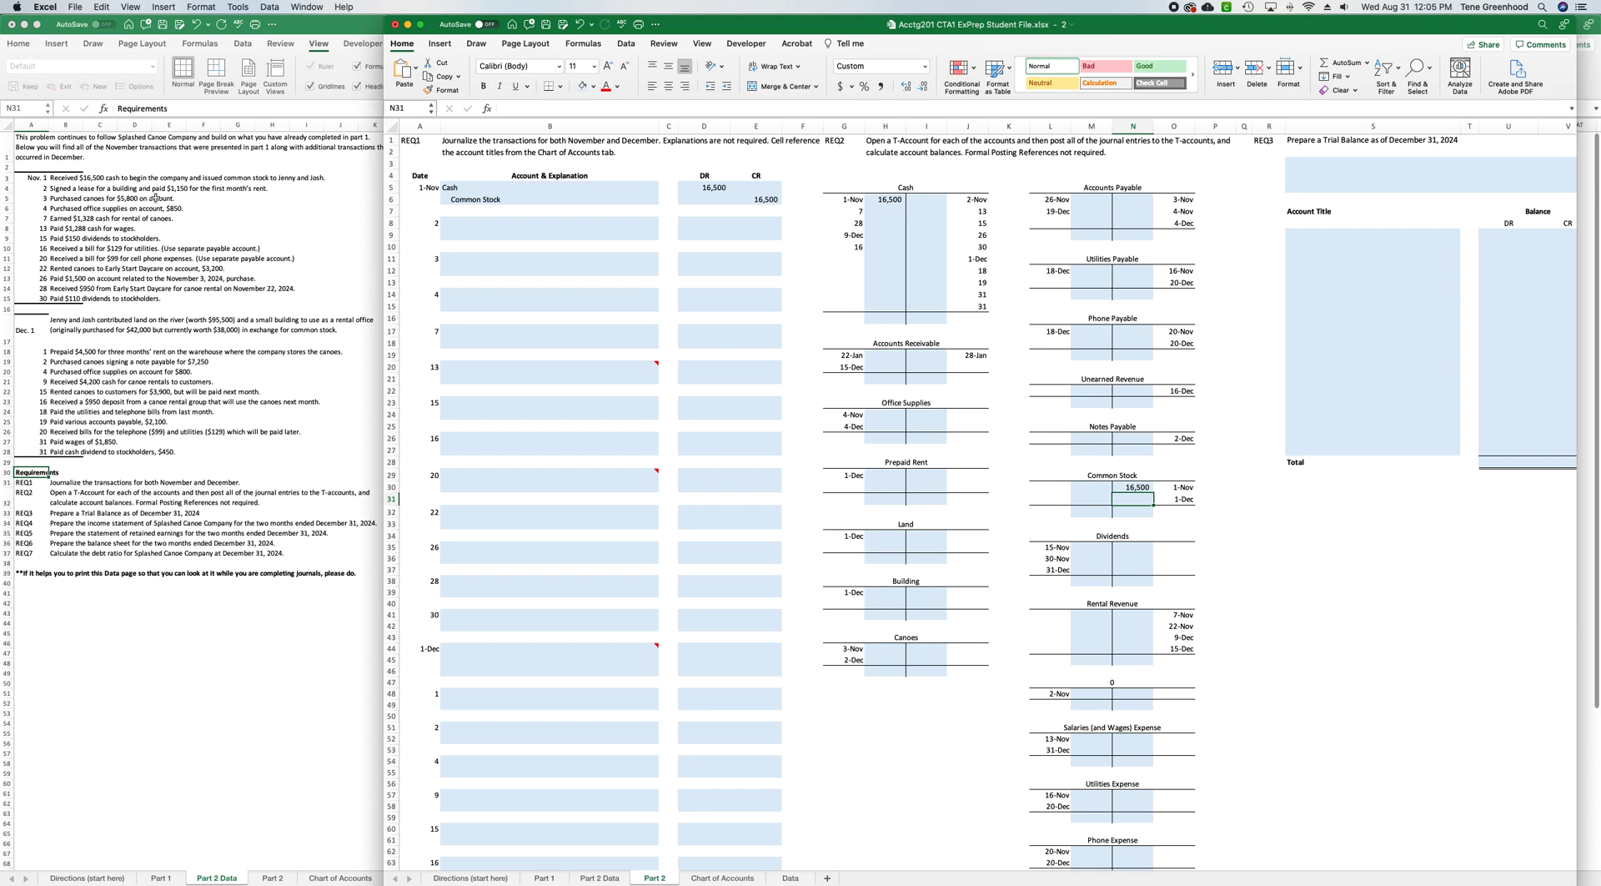
# Link B8 to the Rent Expense title on the Chart of Accounts.
pyautogui.click(474, 222)
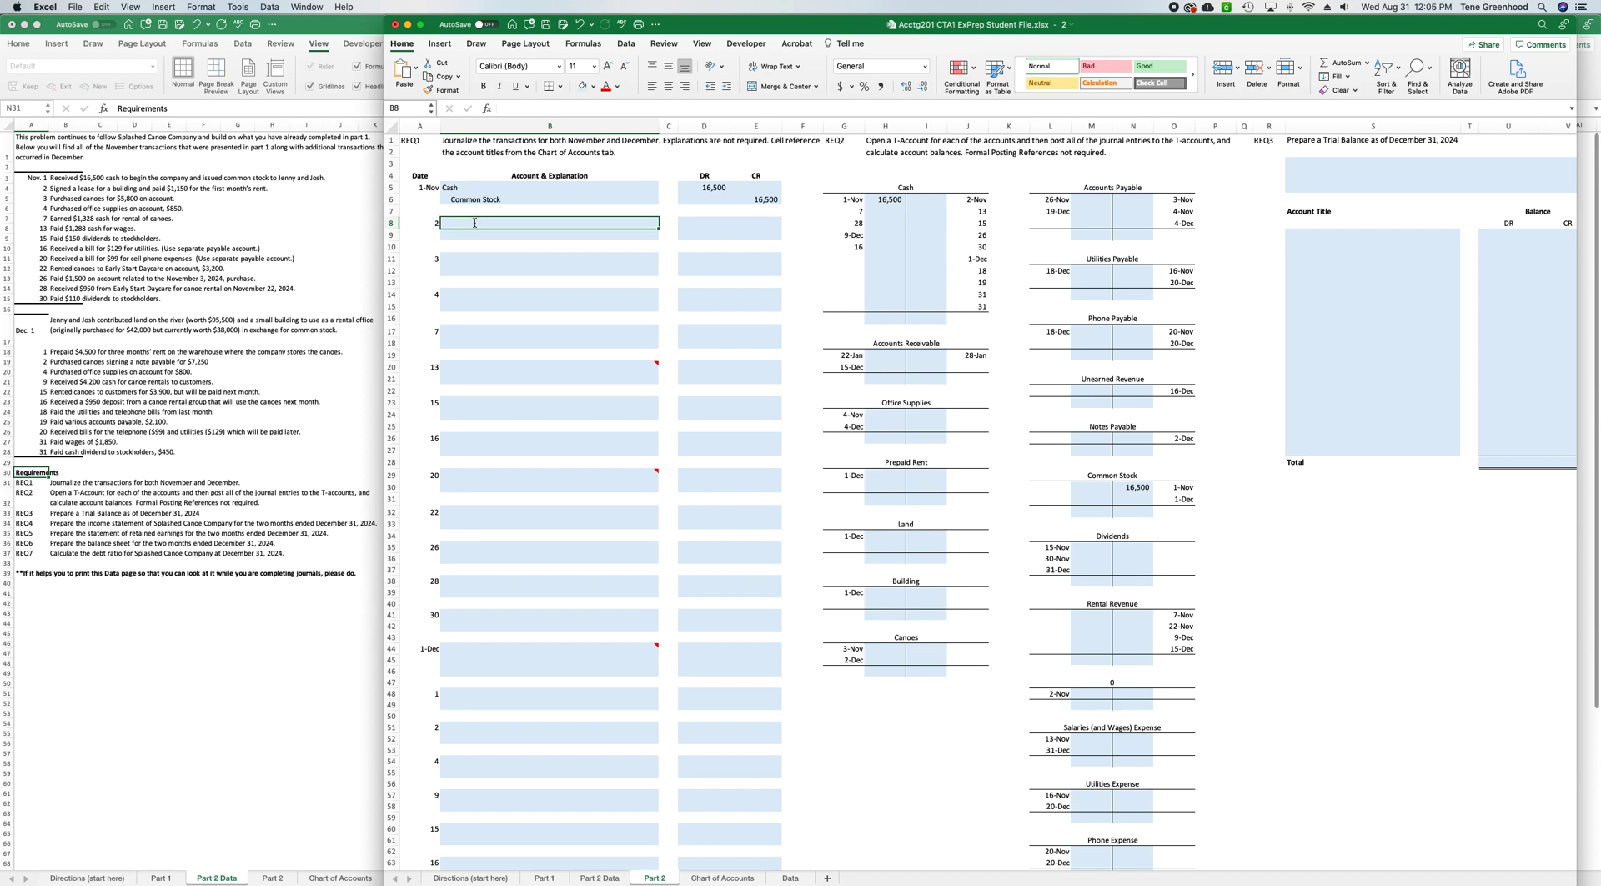
pyautogui.write('=')
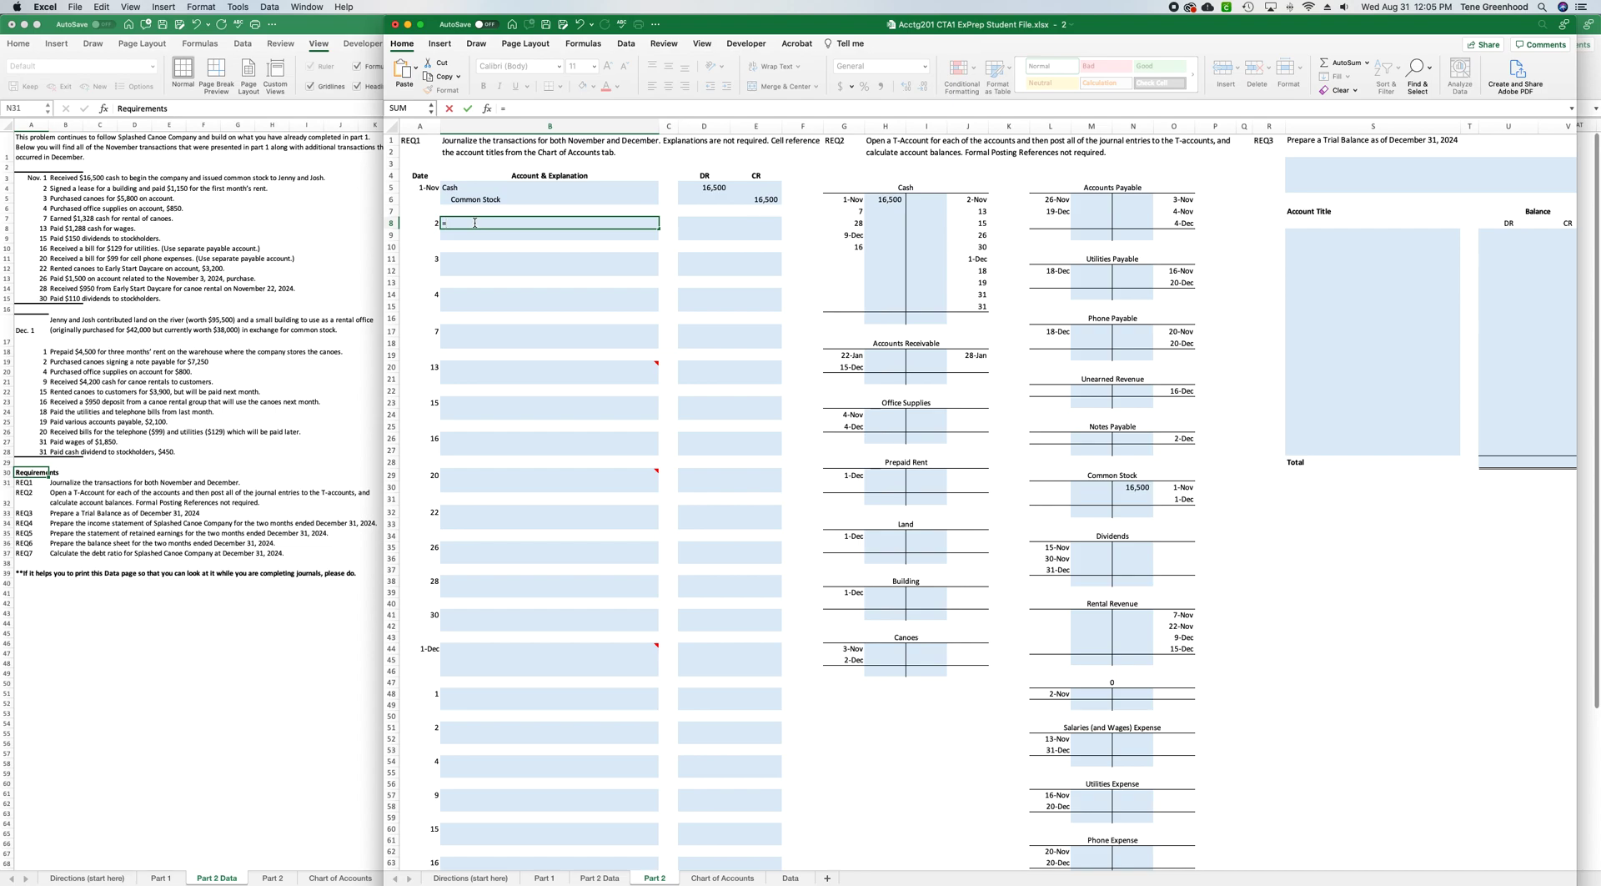
pyautogui.scroll(-2, 1060, 648)
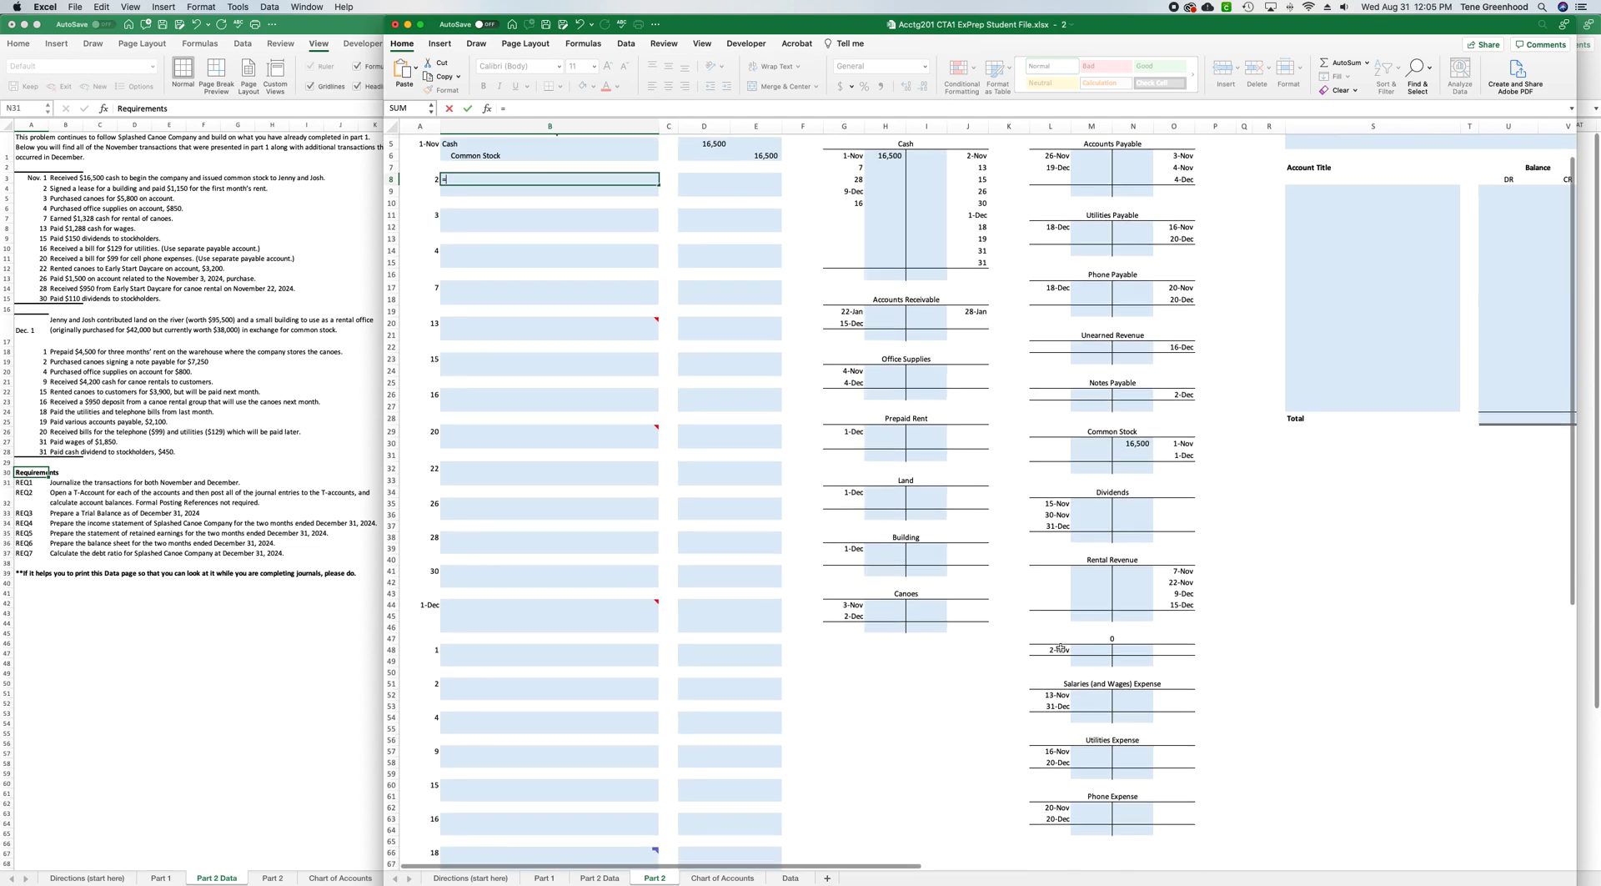
pyautogui.scroll(-3, 1060, 648)
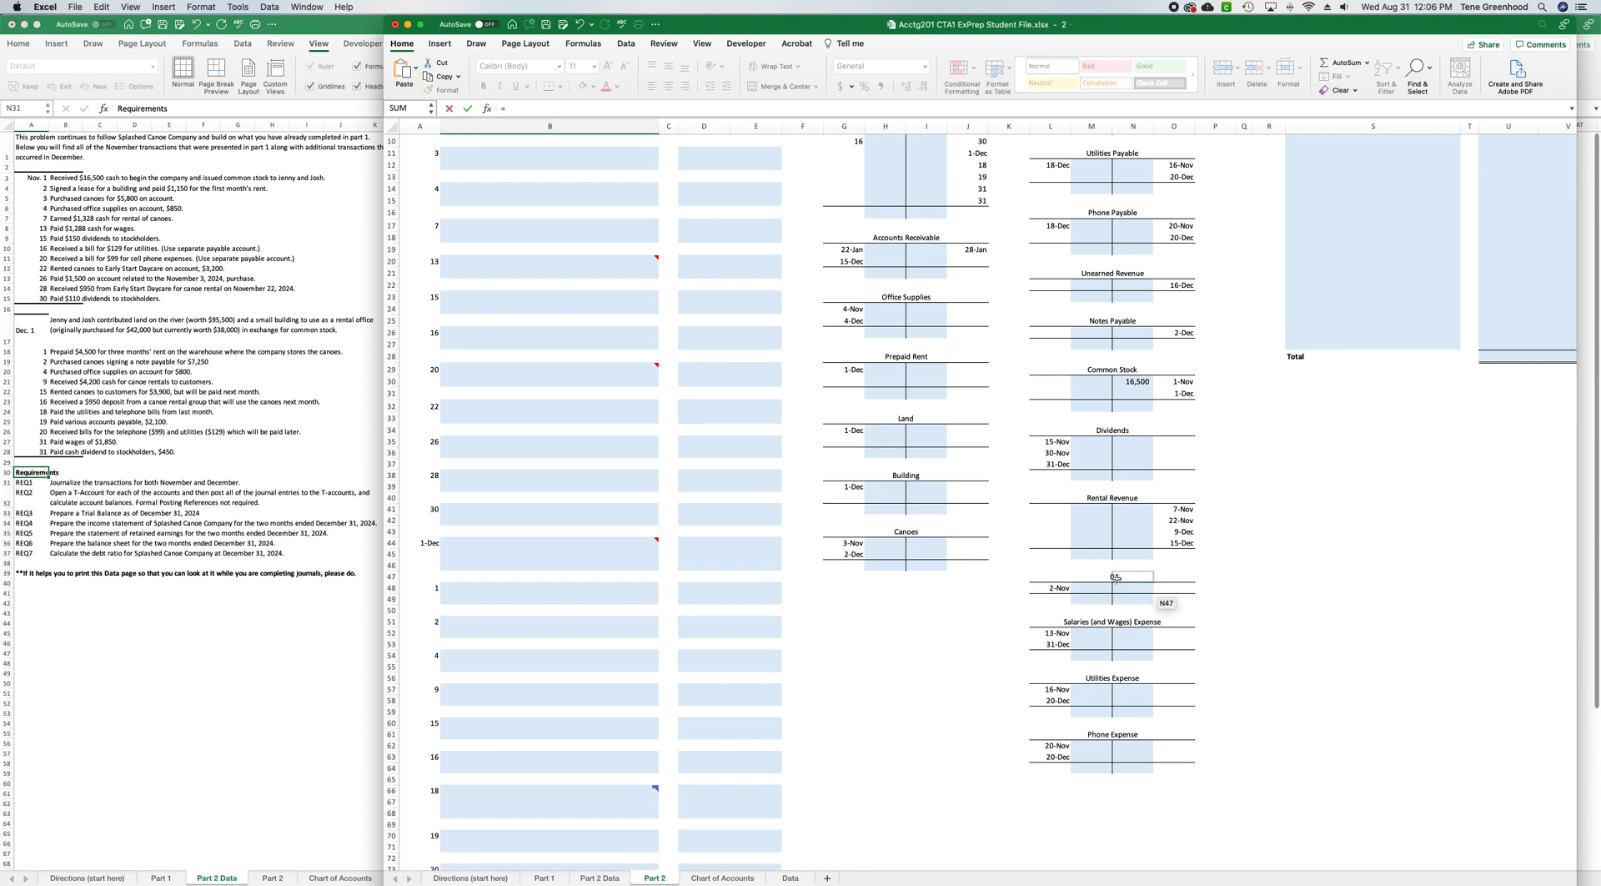
pyautogui.click(719, 877)
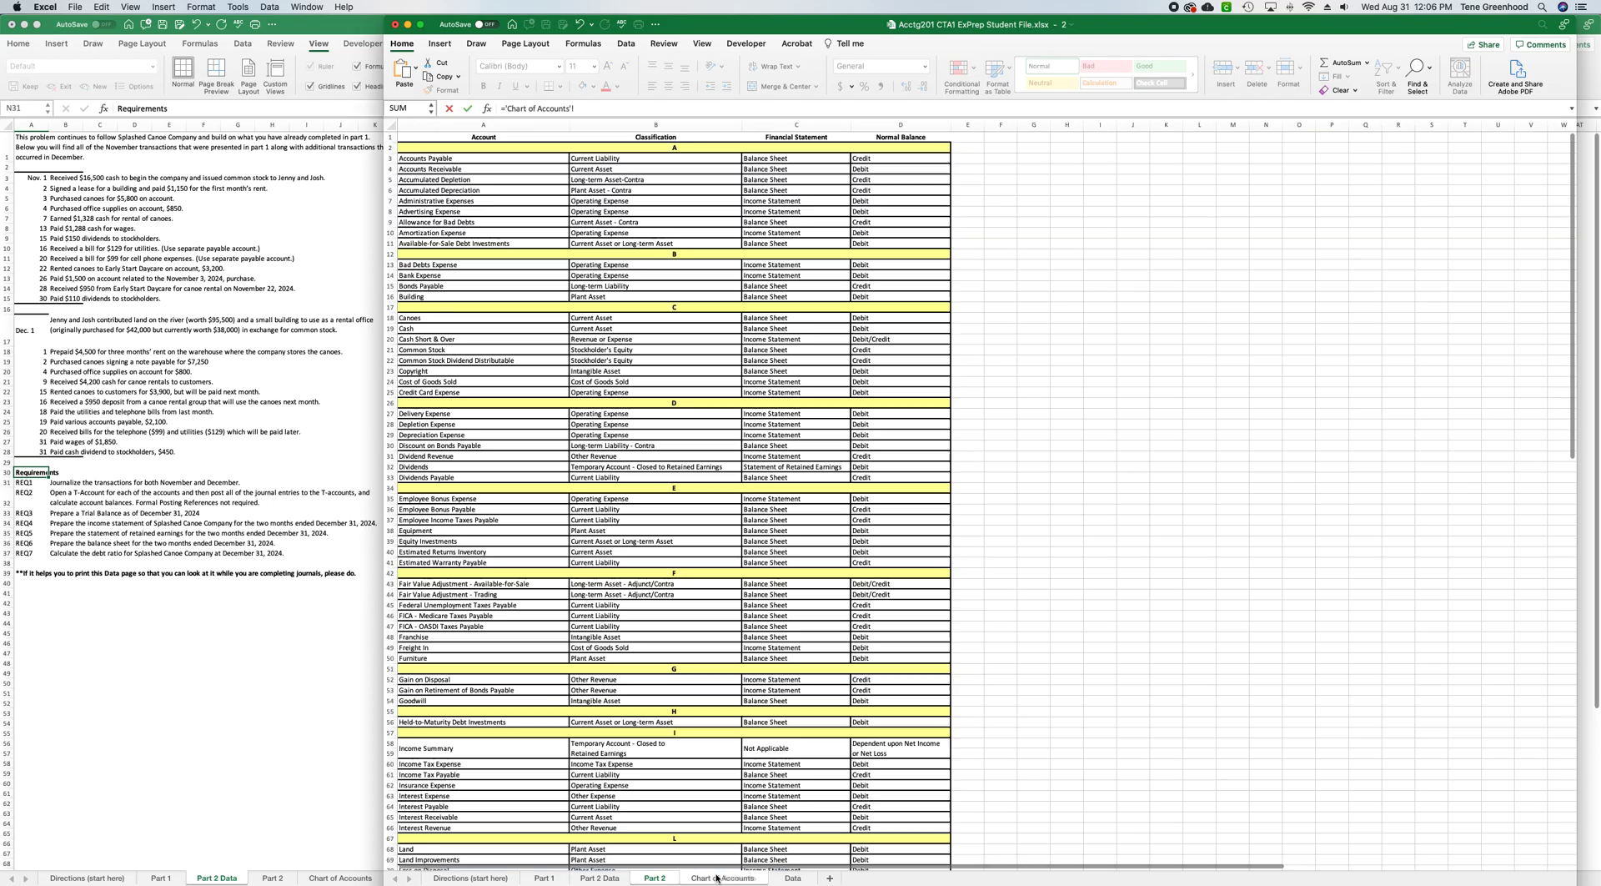
pyautogui.scroll(-15, 568, 672)
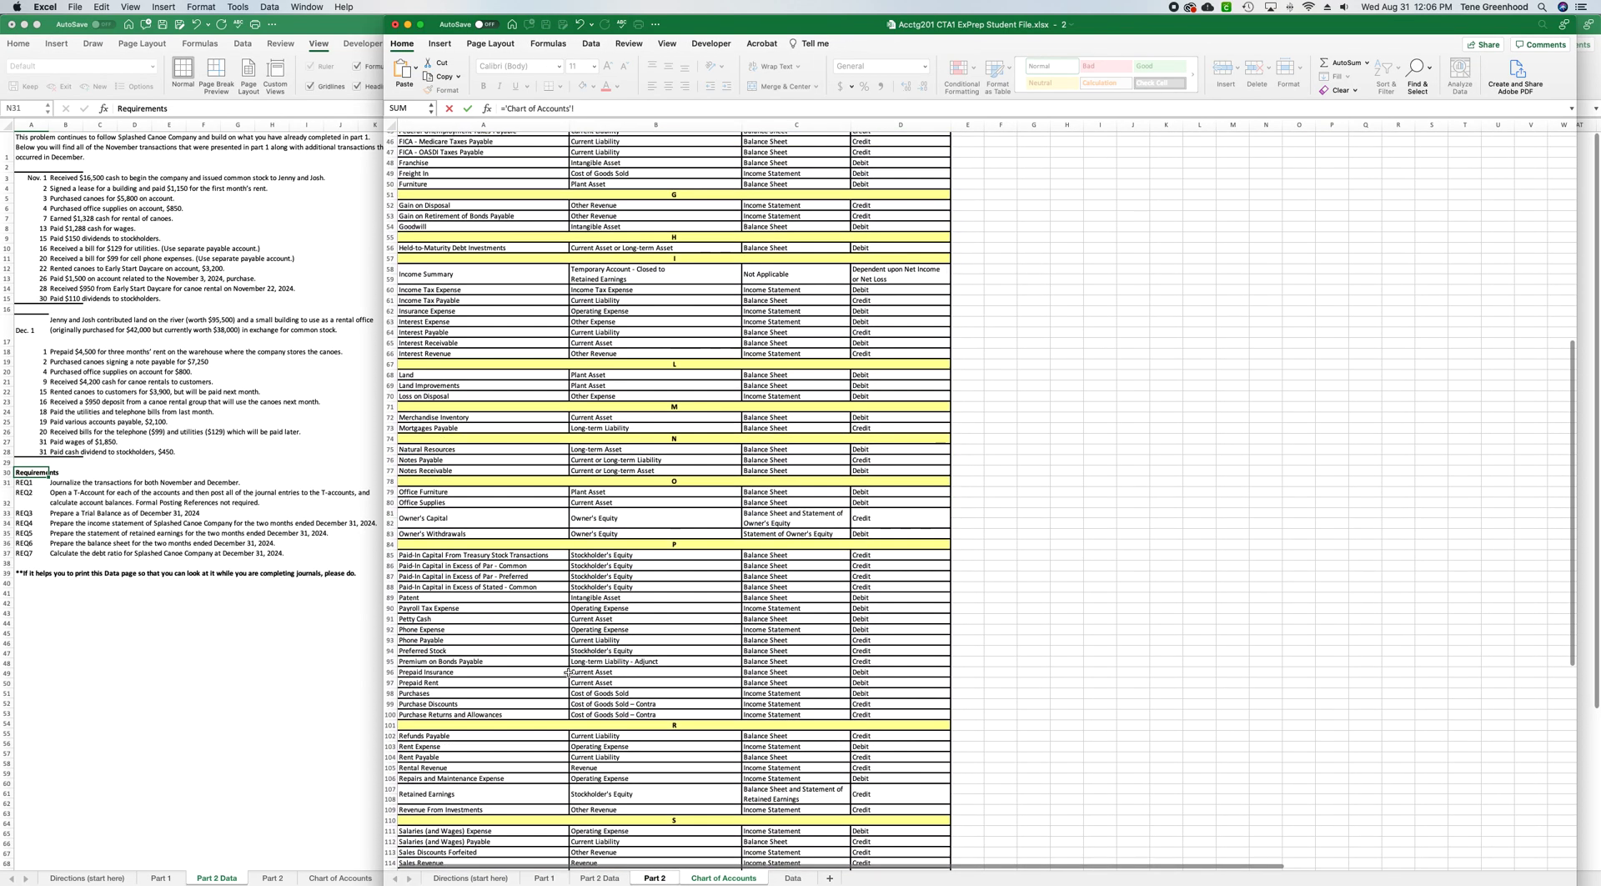
pyautogui.scroll(-3, 568, 672)
pyautogui.click(411, 652)
pyautogui.press('Return')
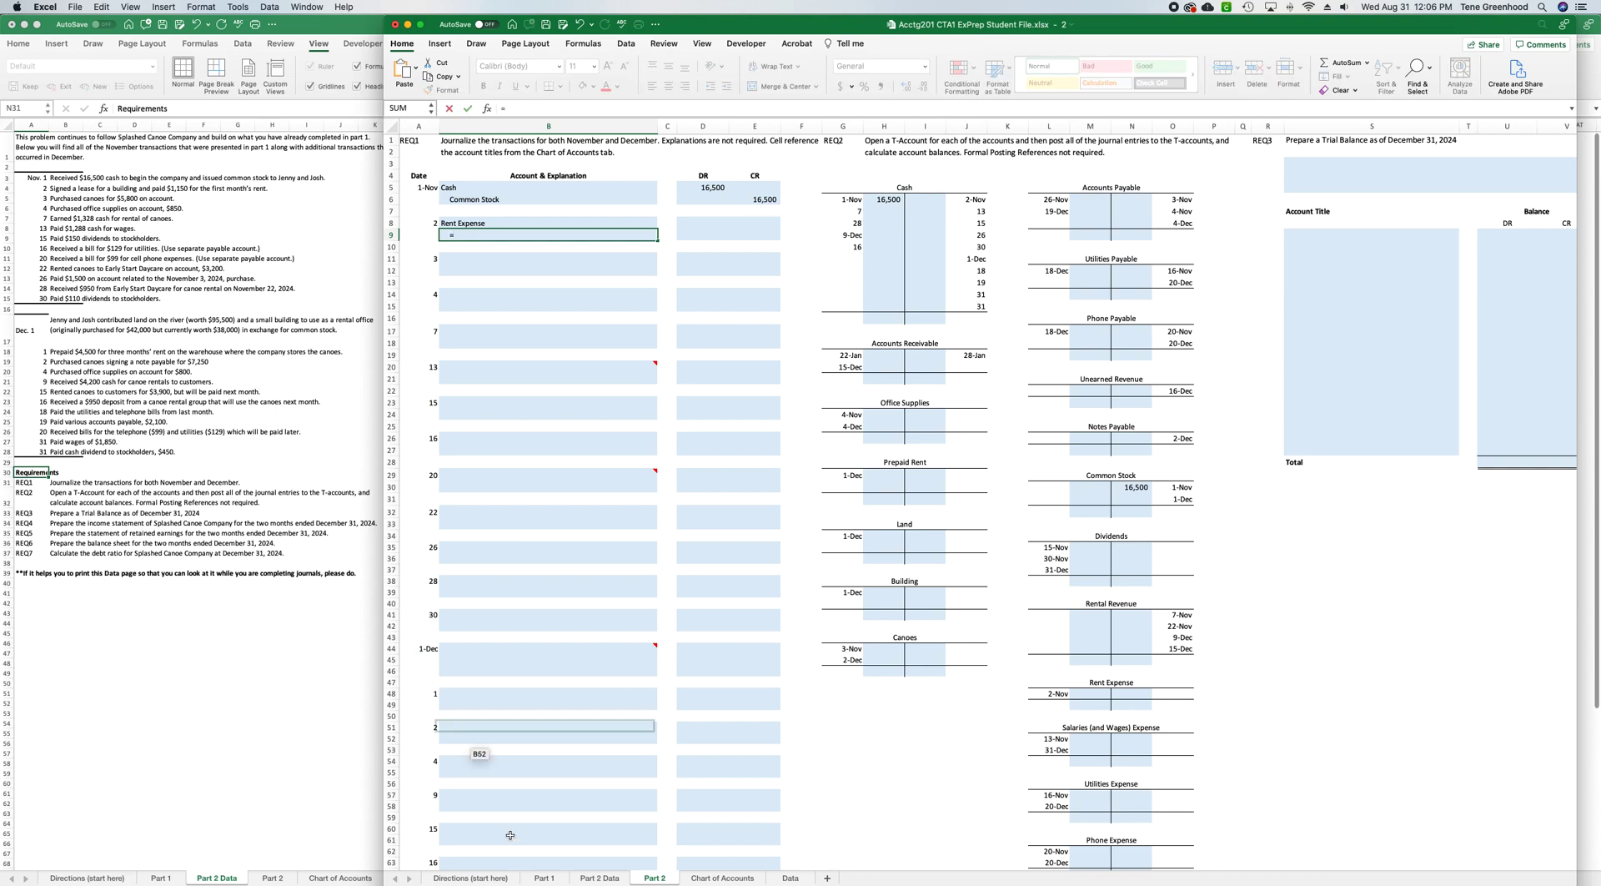
# Link B9 to the Cash T-account title.
pyautogui.click(469, 187)
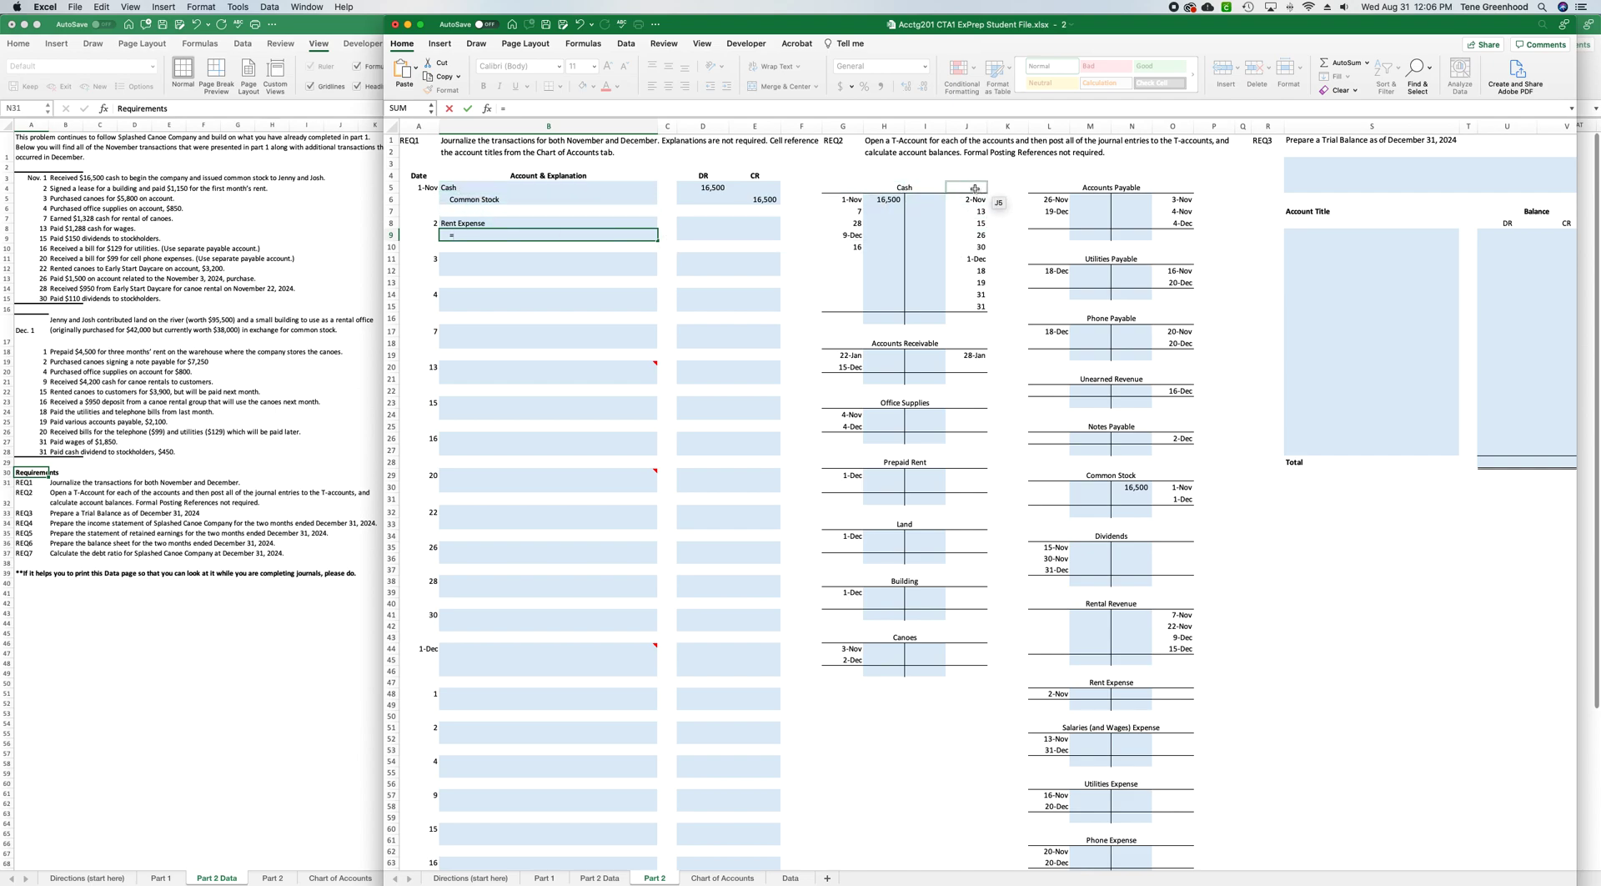
pyautogui.click(854, 189)
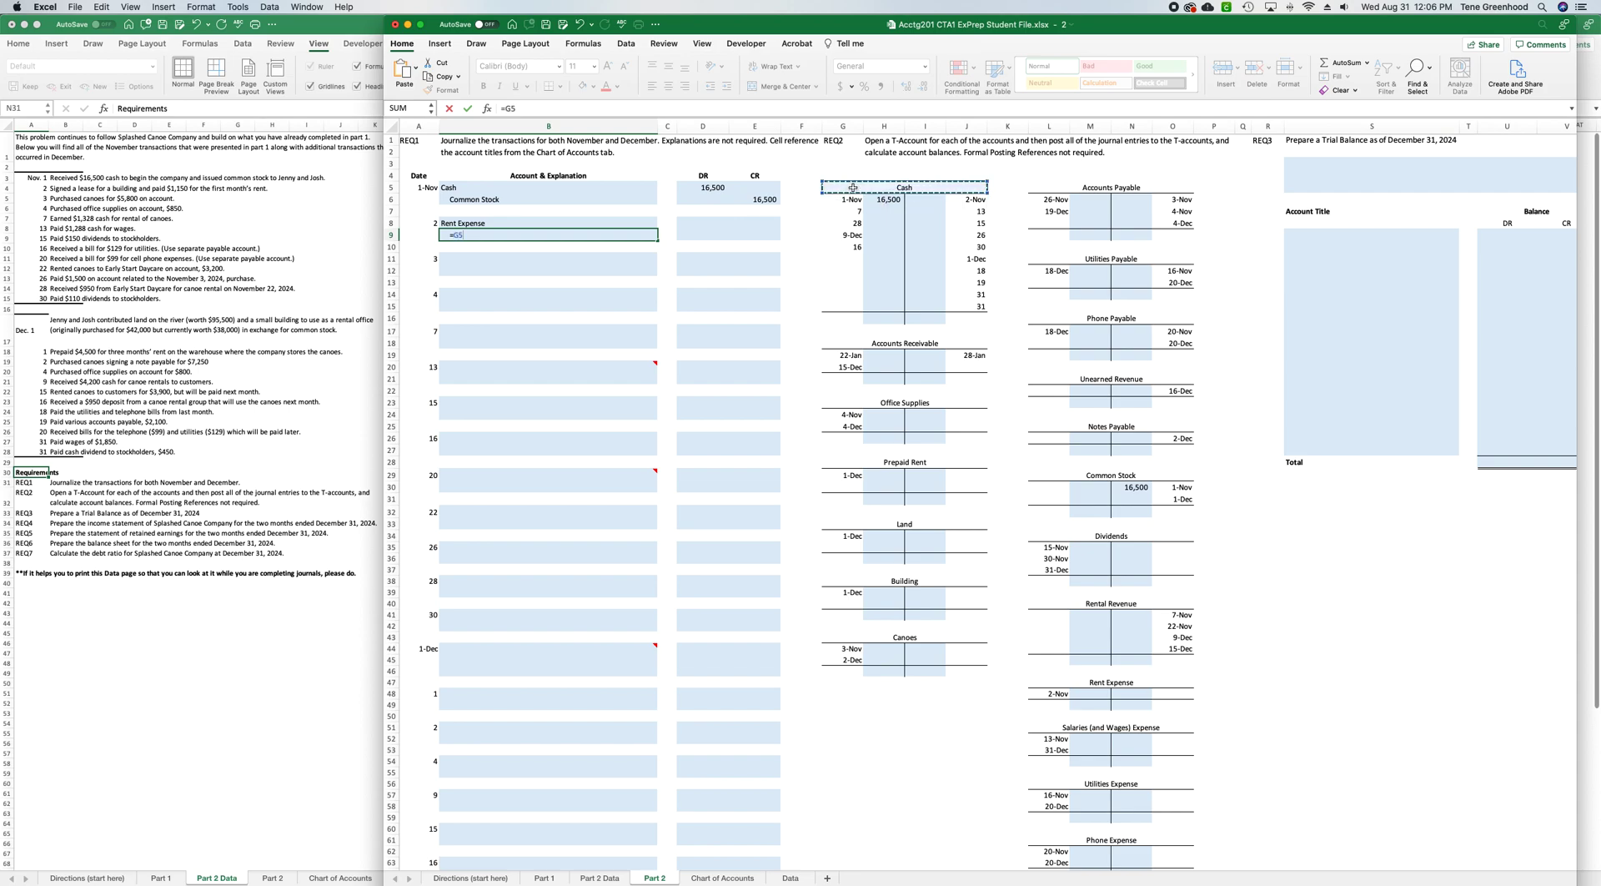
pyautogui.press('Return')
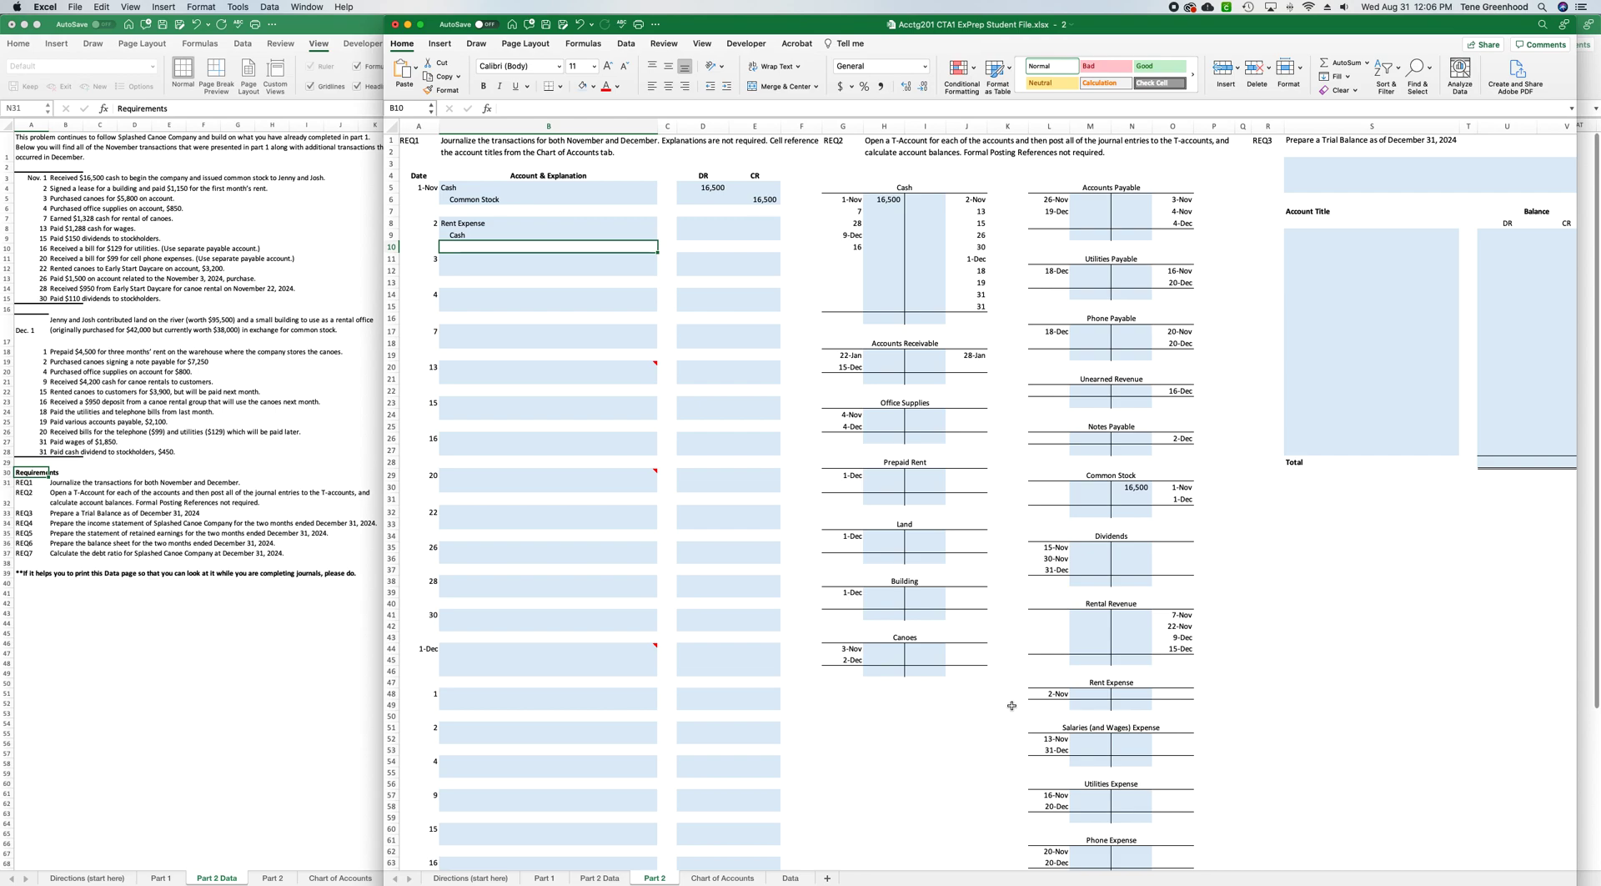
# Enter the 1,150 Rent Expense debit in D8 and set the Cash credit E9 to =D8.
pyautogui.click(1110, 684)
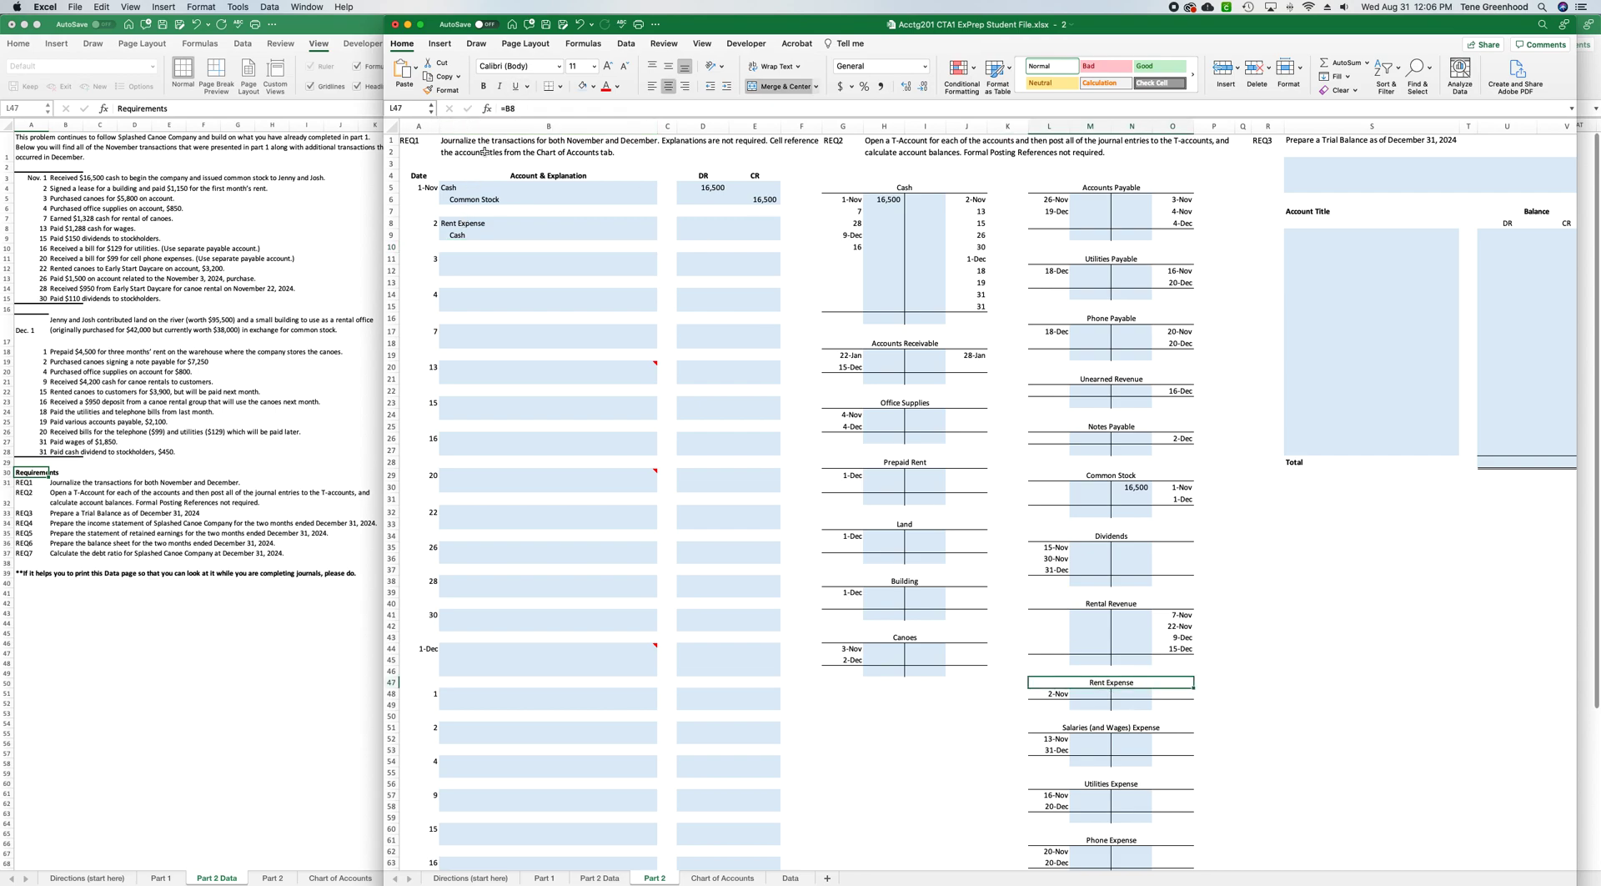
pyautogui.press('Down')
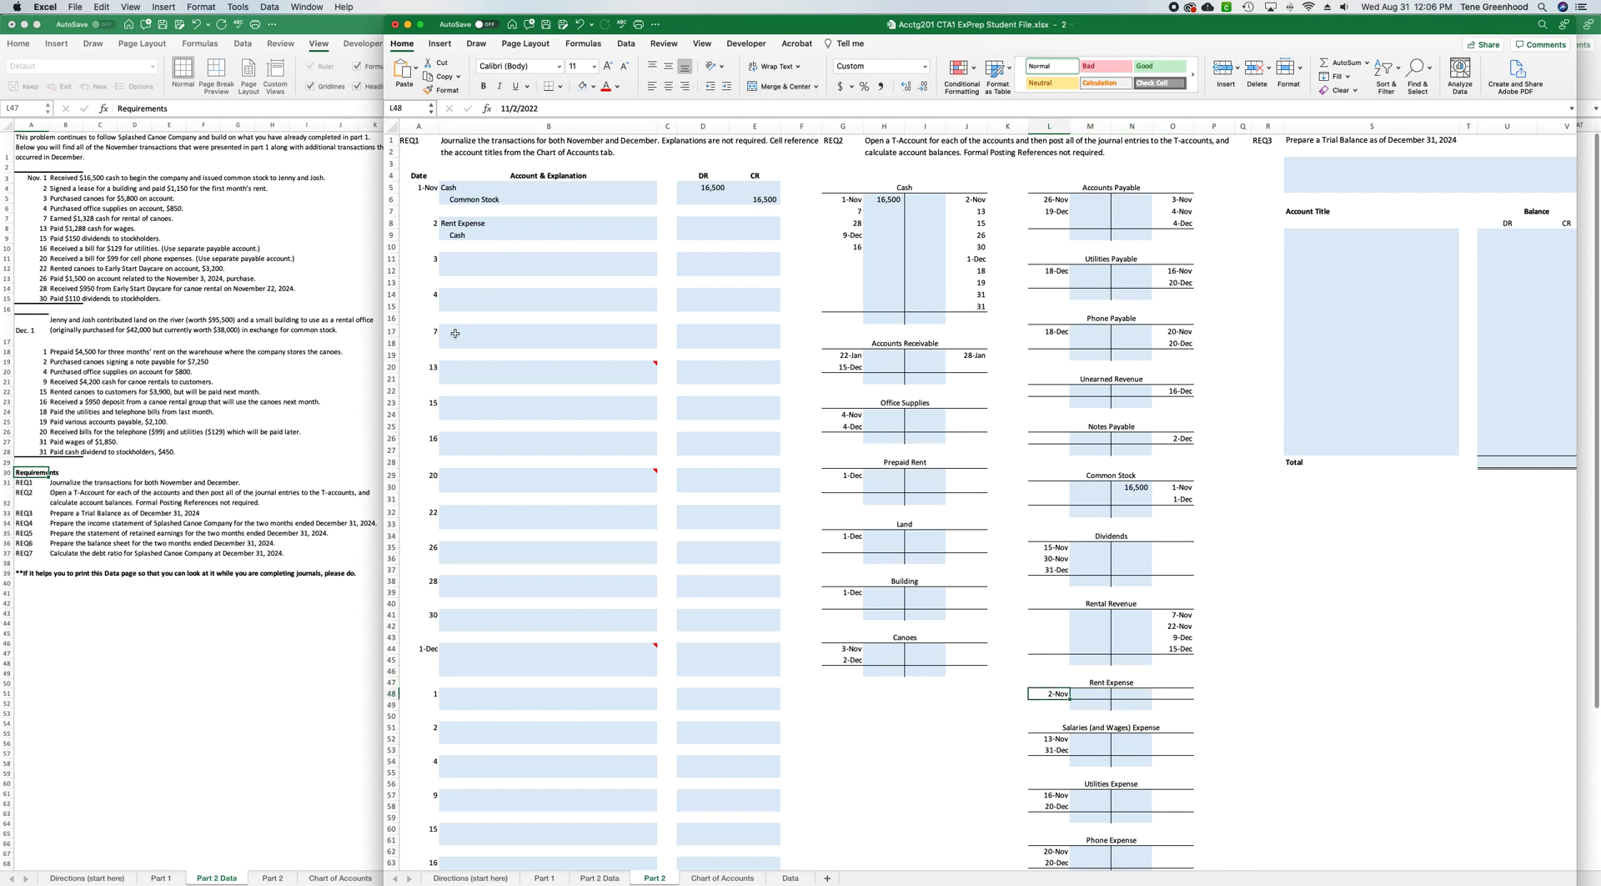
pyautogui.click(690, 221)
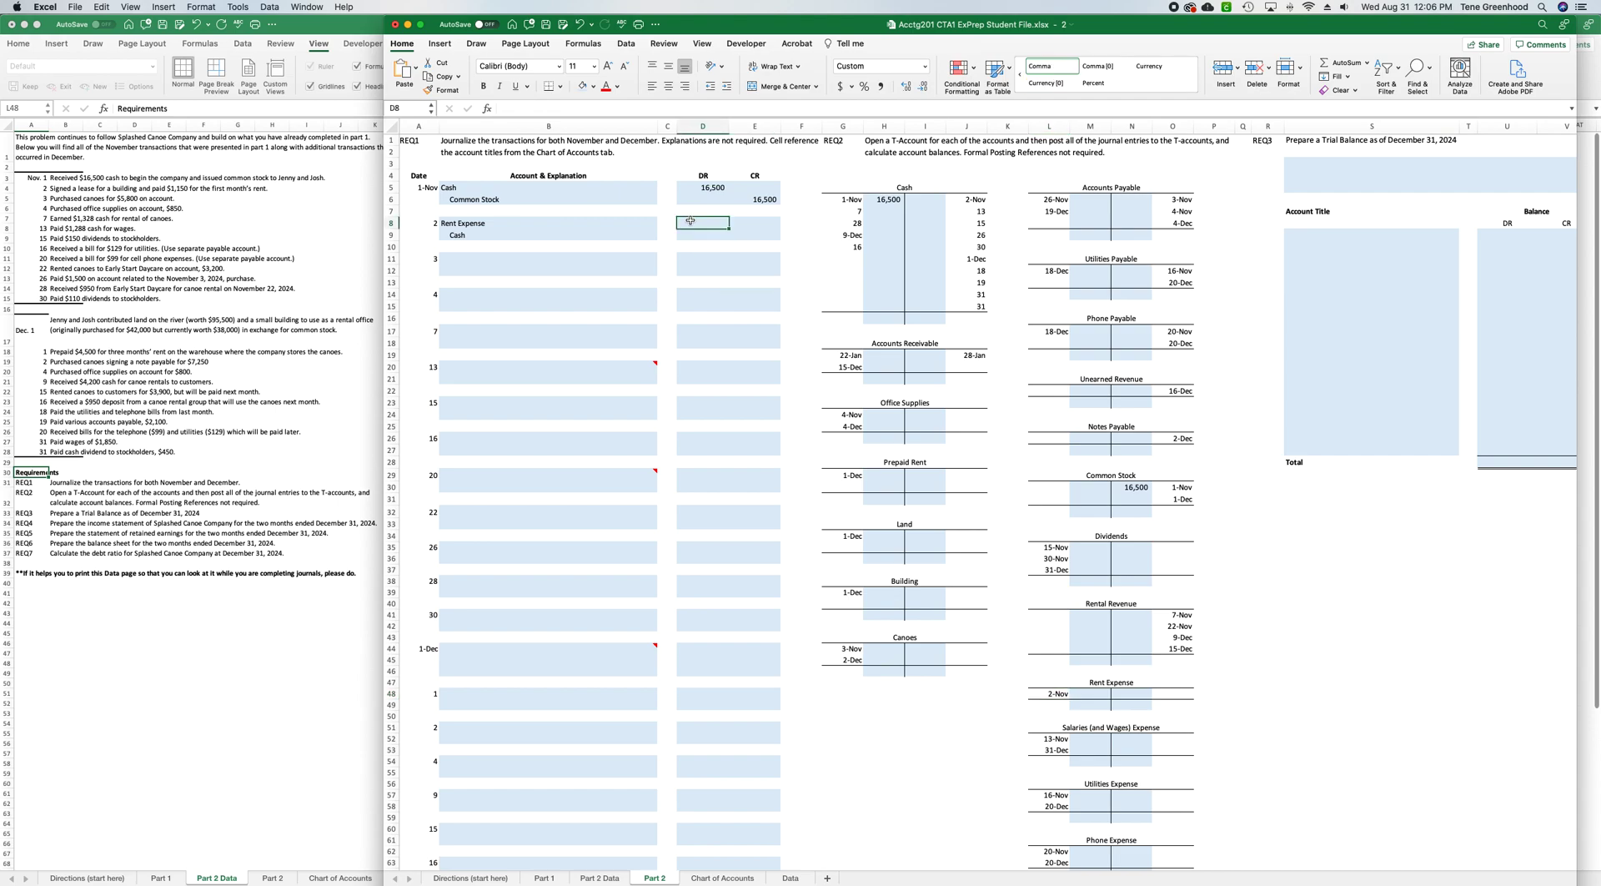
pyautogui.write('1150')
pyautogui.press('Return')
pyautogui.press('Right')
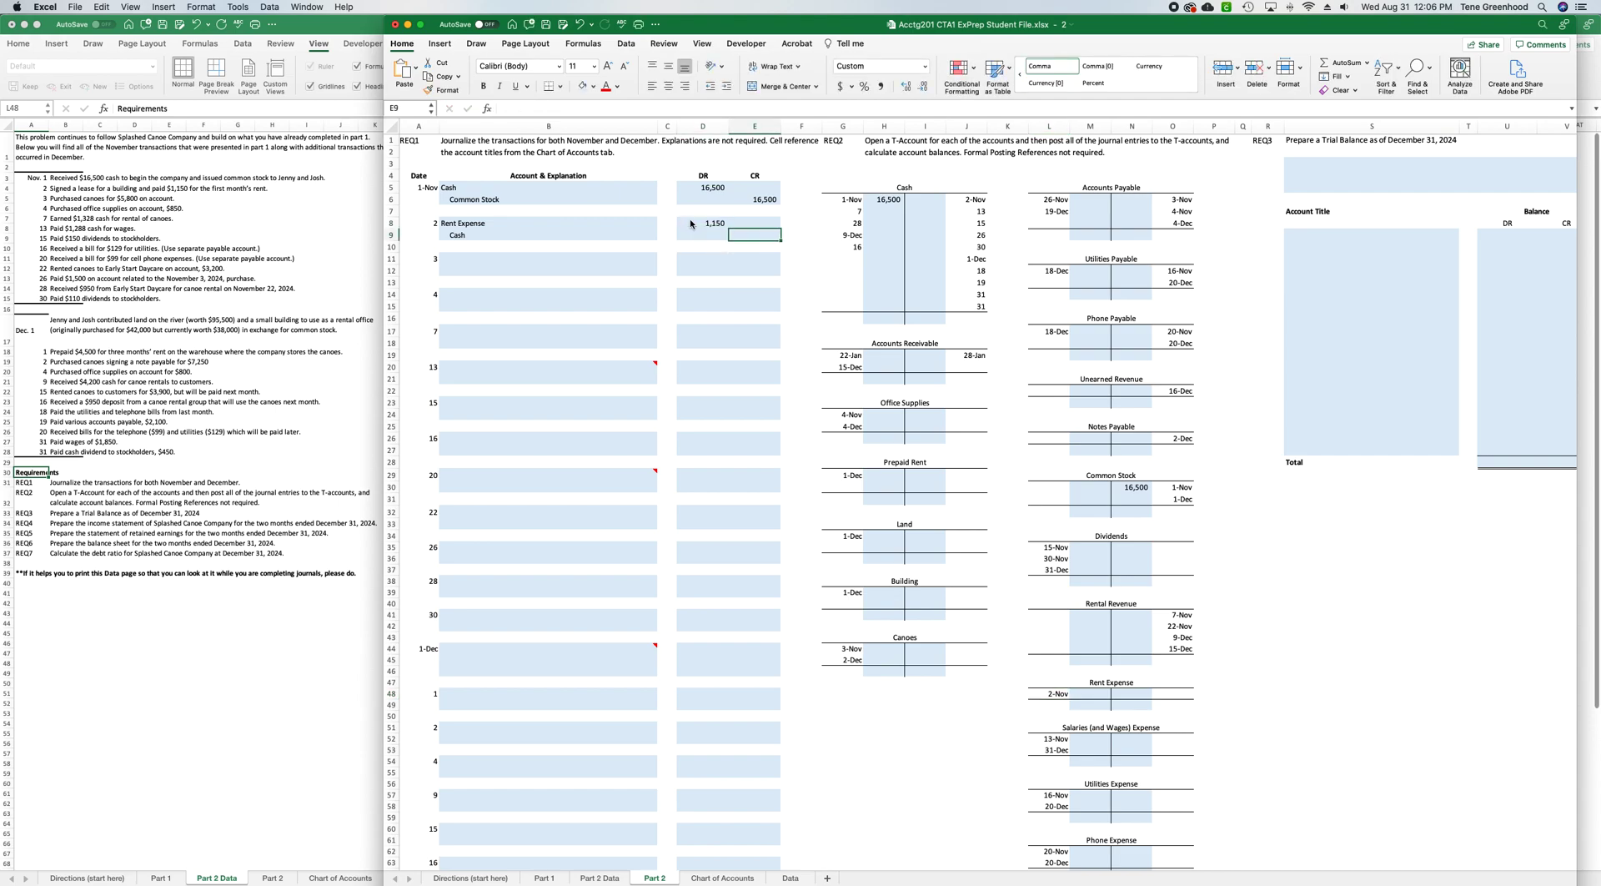
pyautogui.write('=')
pyautogui.click(690, 223)
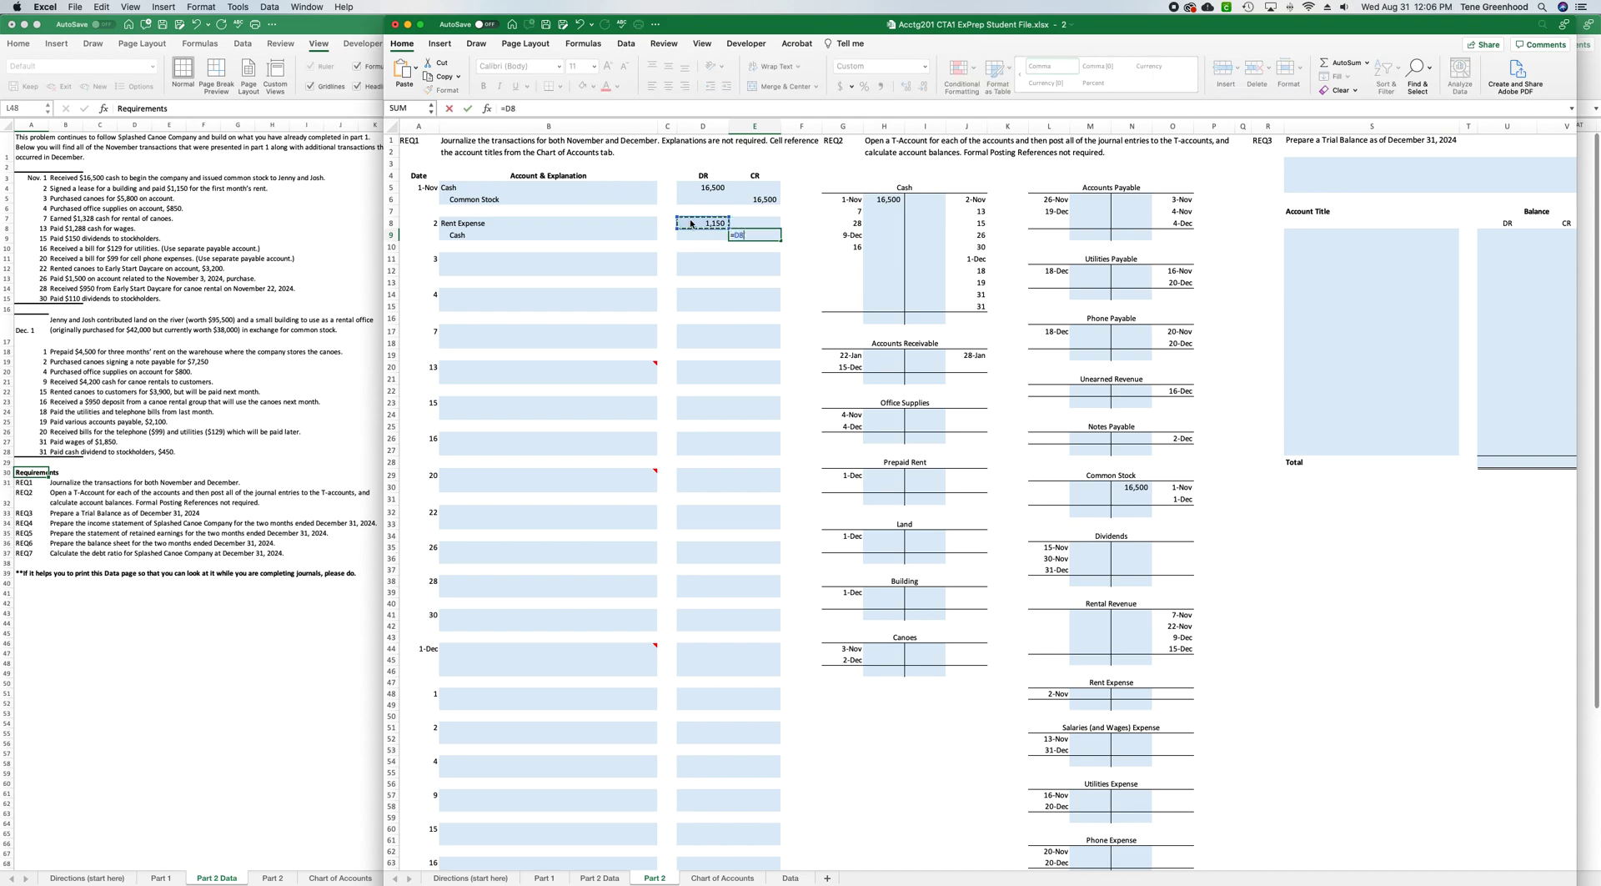
pyautogui.press('Return')
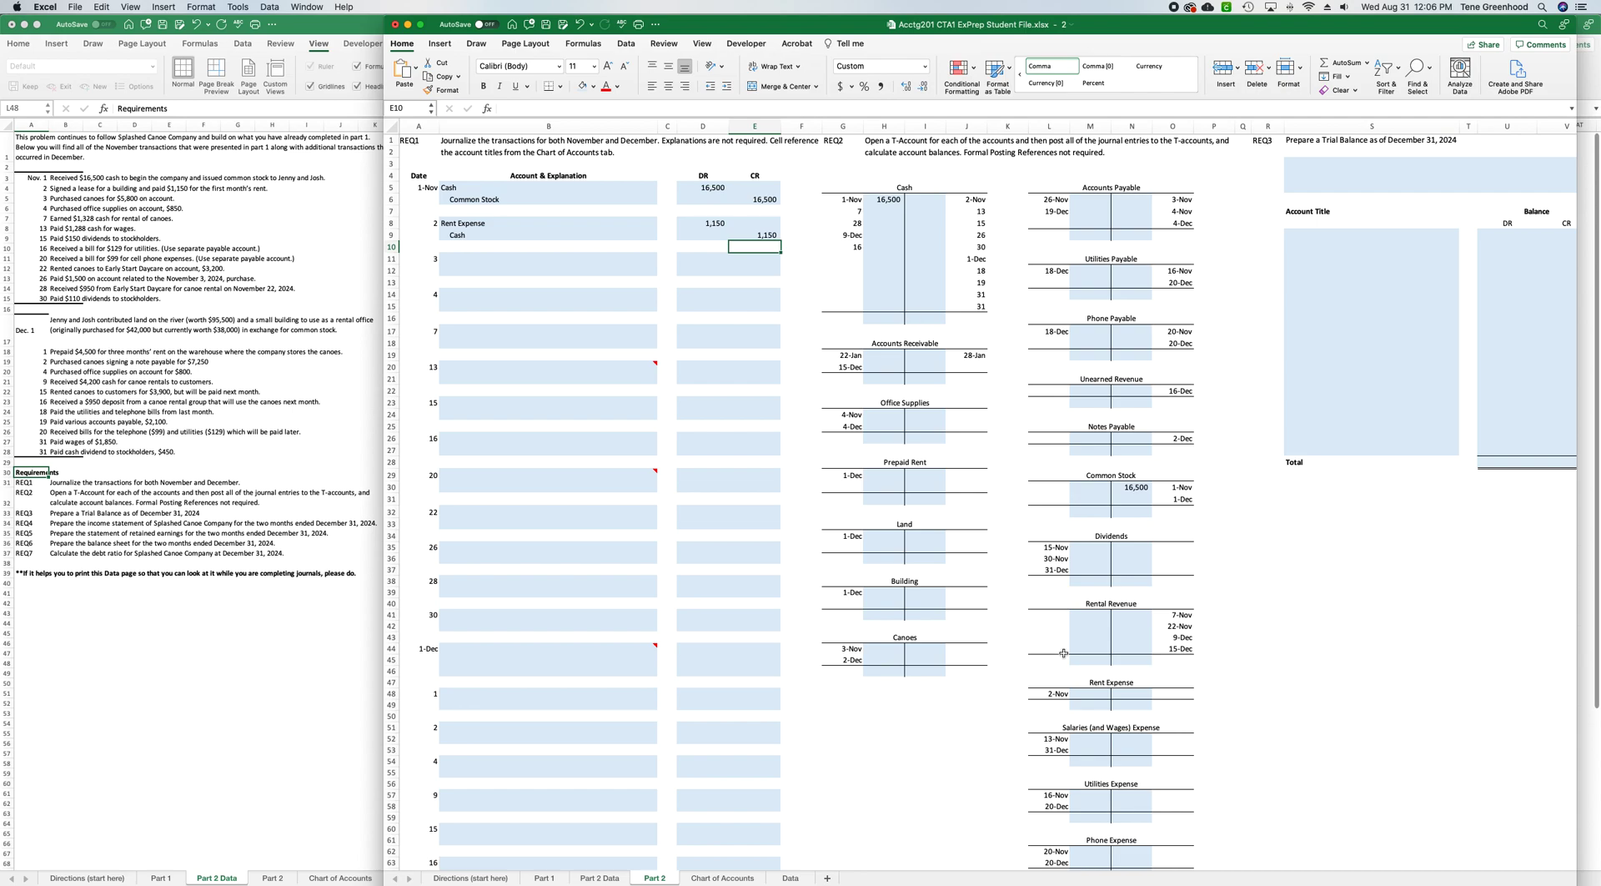
# Post 1,150 to the Rent Expense T-account debit (=D8) and Cash T-account credit (=E9).
pyautogui.click(1088, 693)
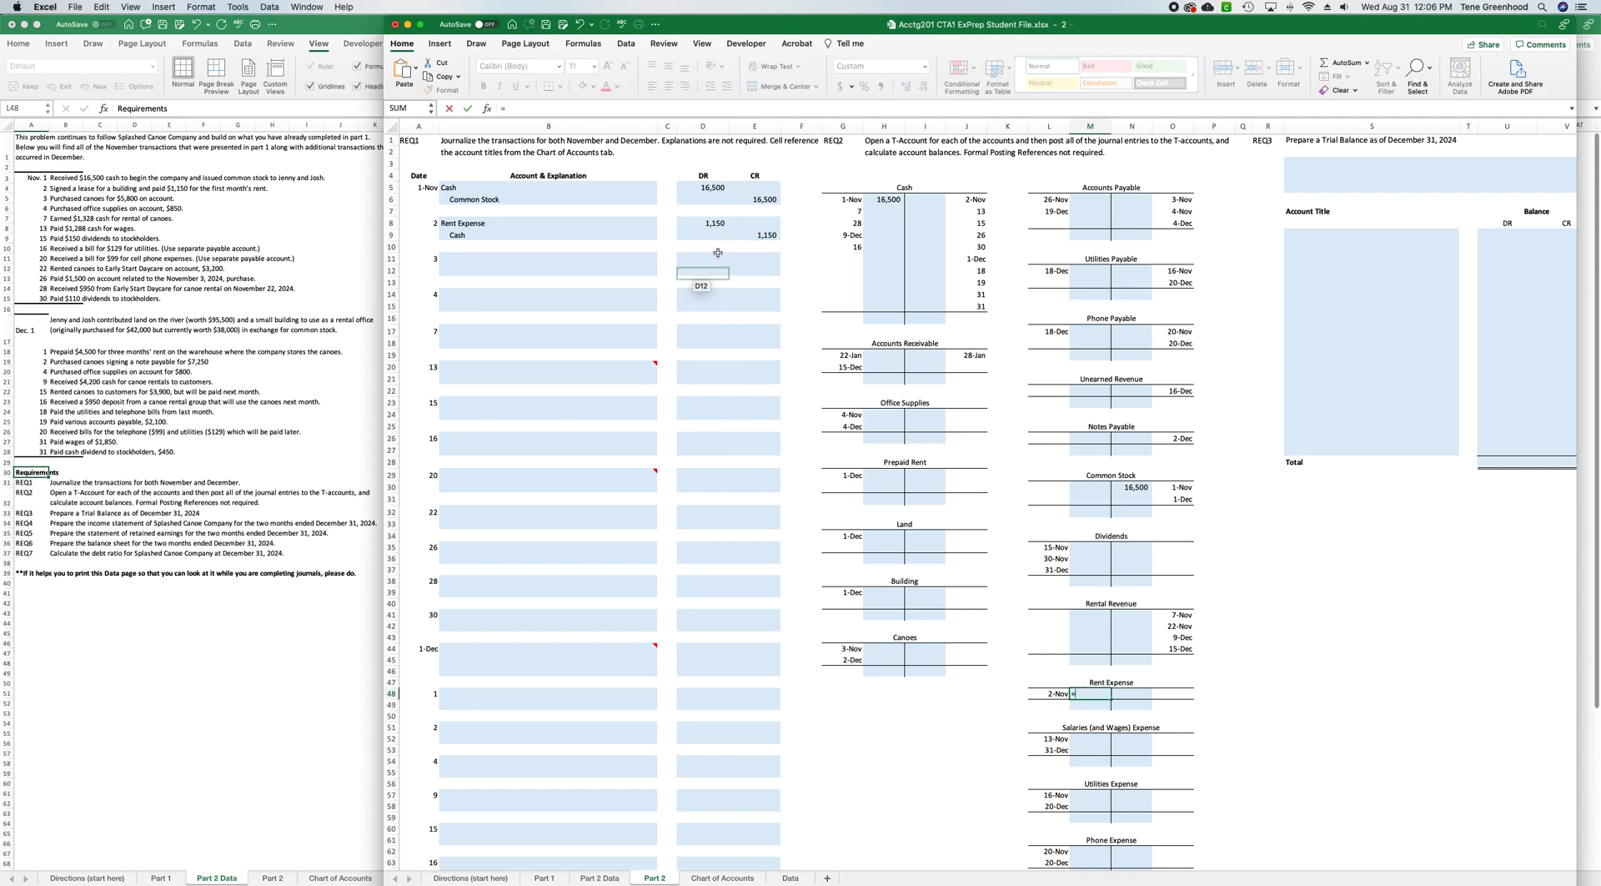
pyautogui.click(755, 234)
pyautogui.click(679, 221)
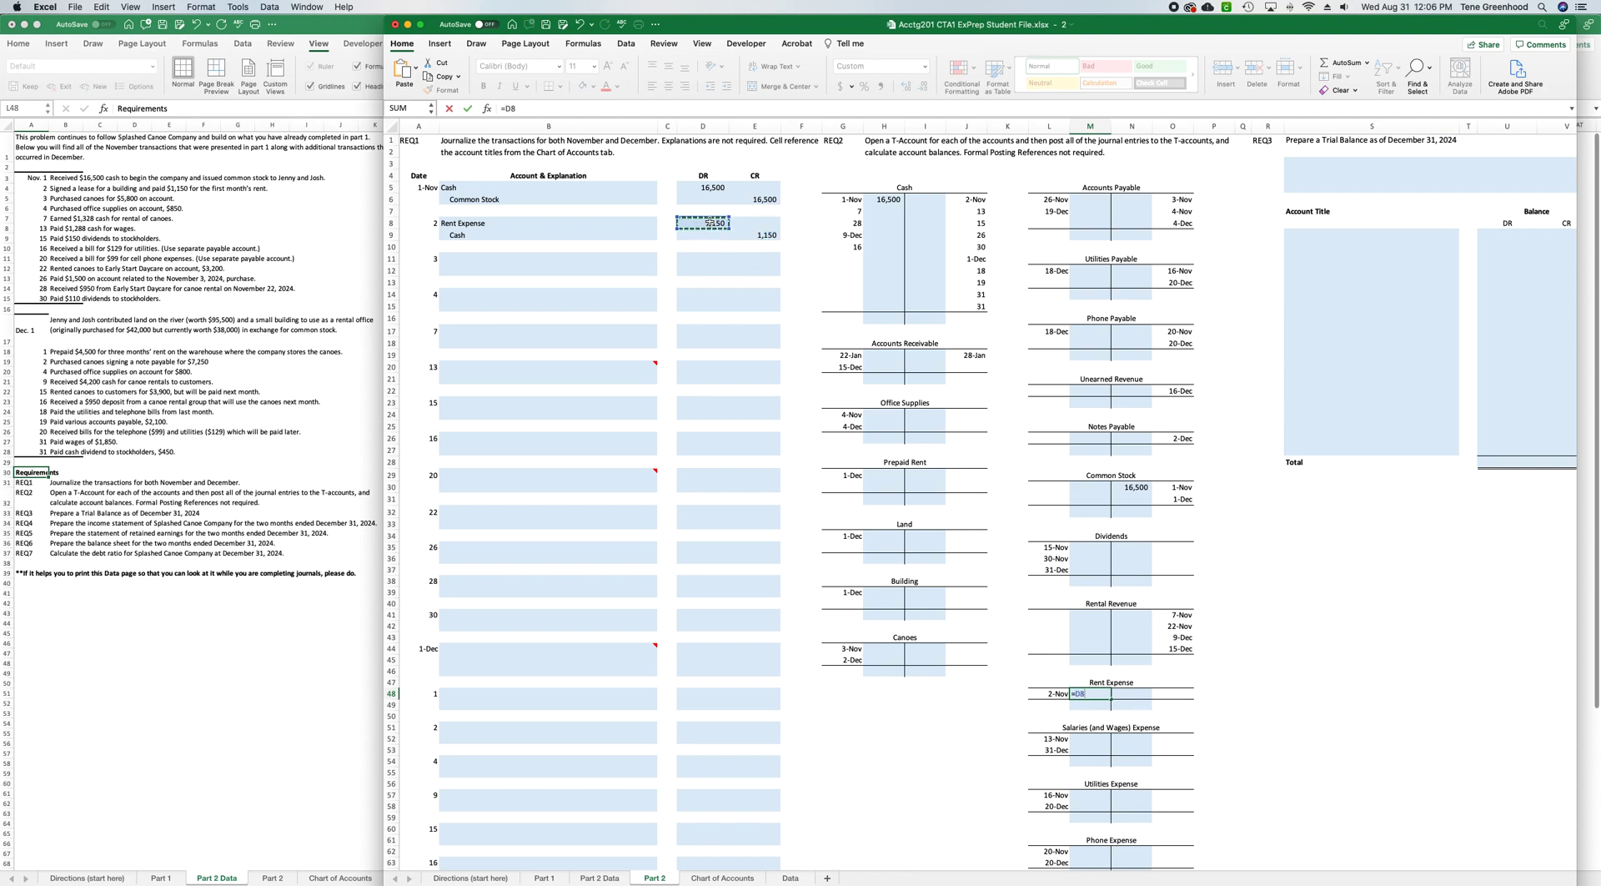
pyautogui.press('Return')
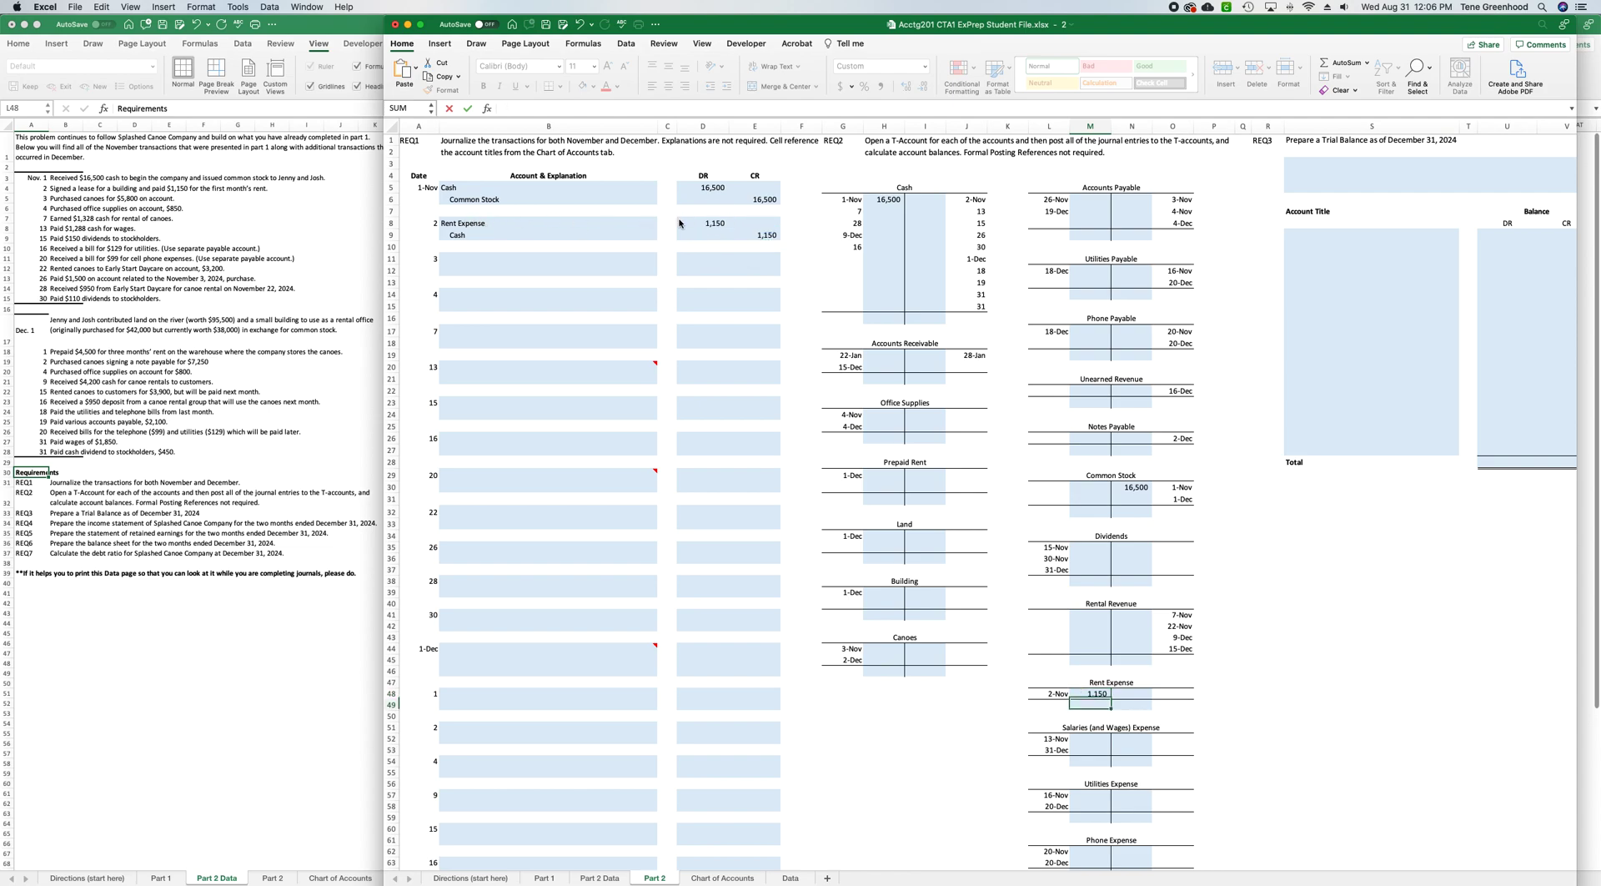
pyautogui.click(923, 200)
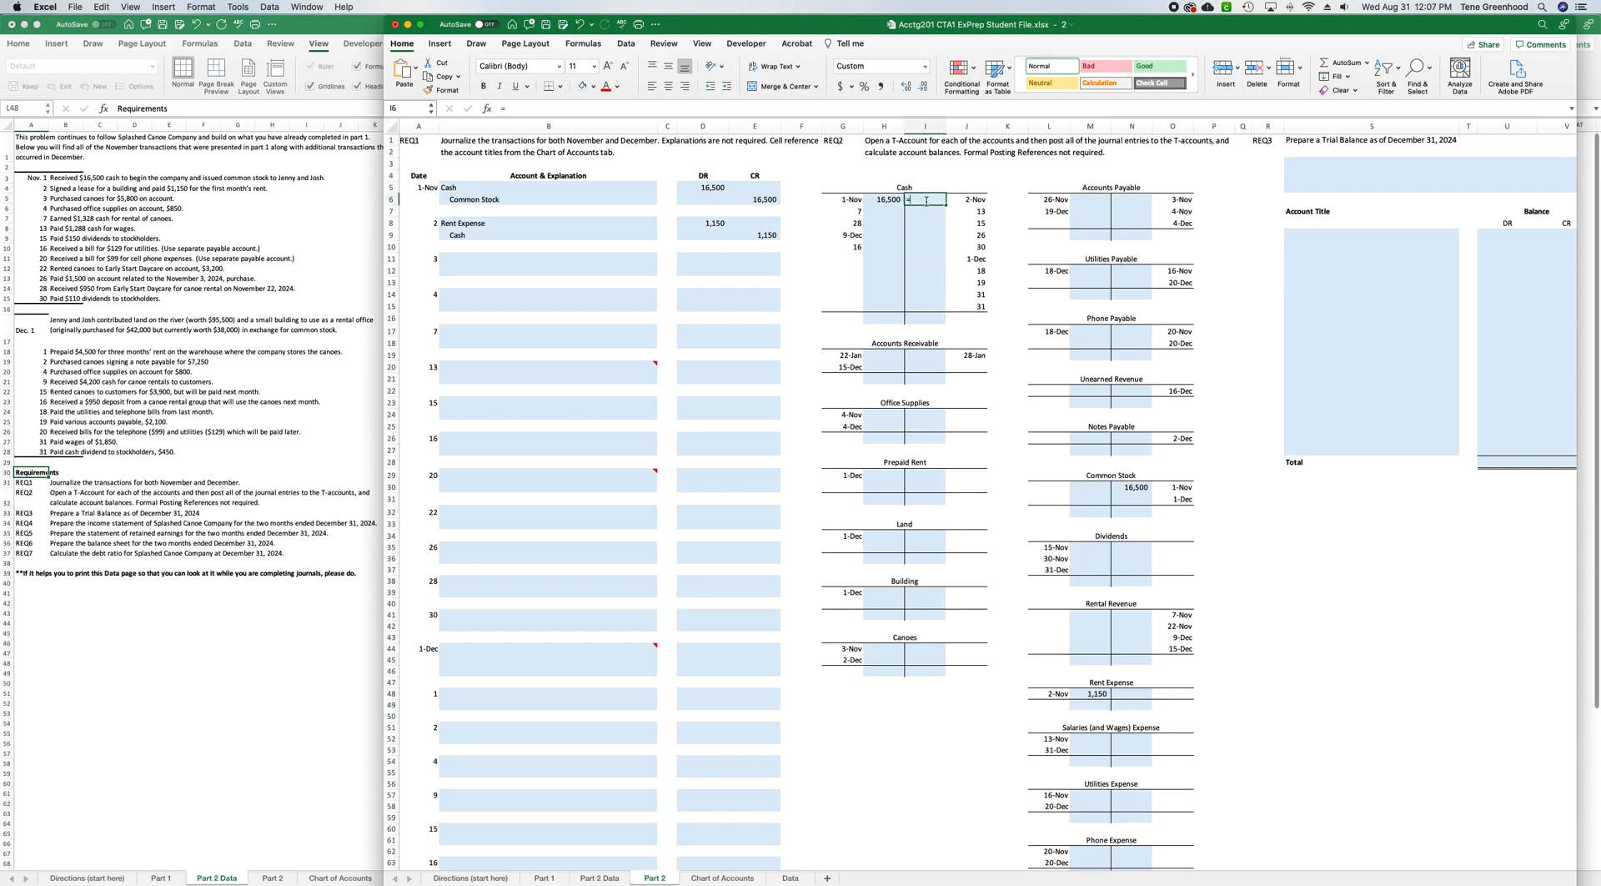
pyautogui.click(775, 235)
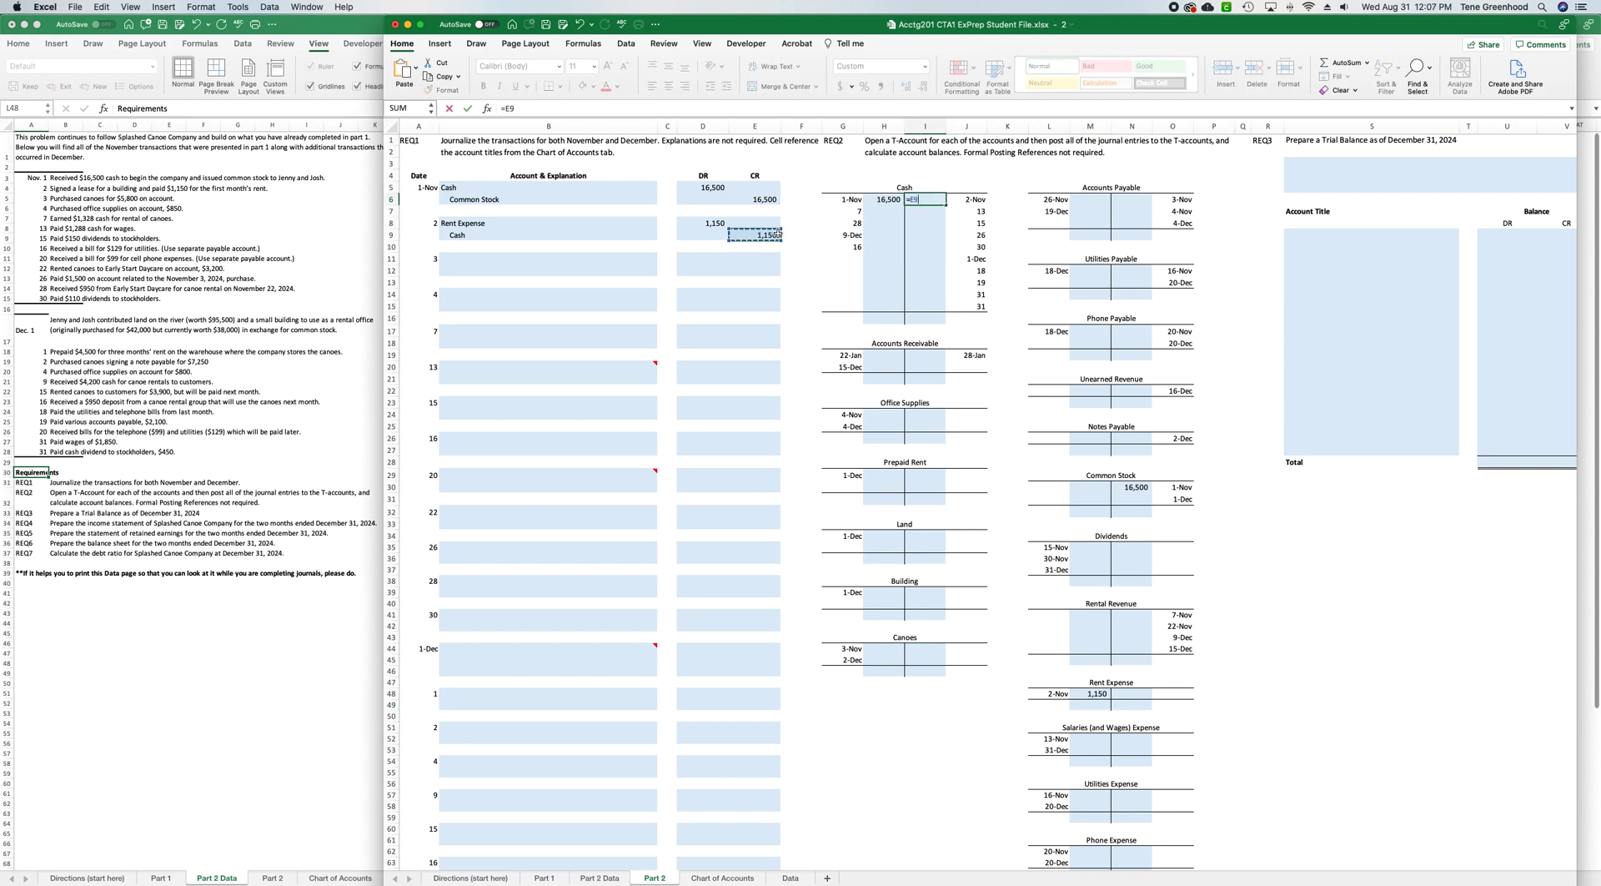
pyautogui.press('Return')
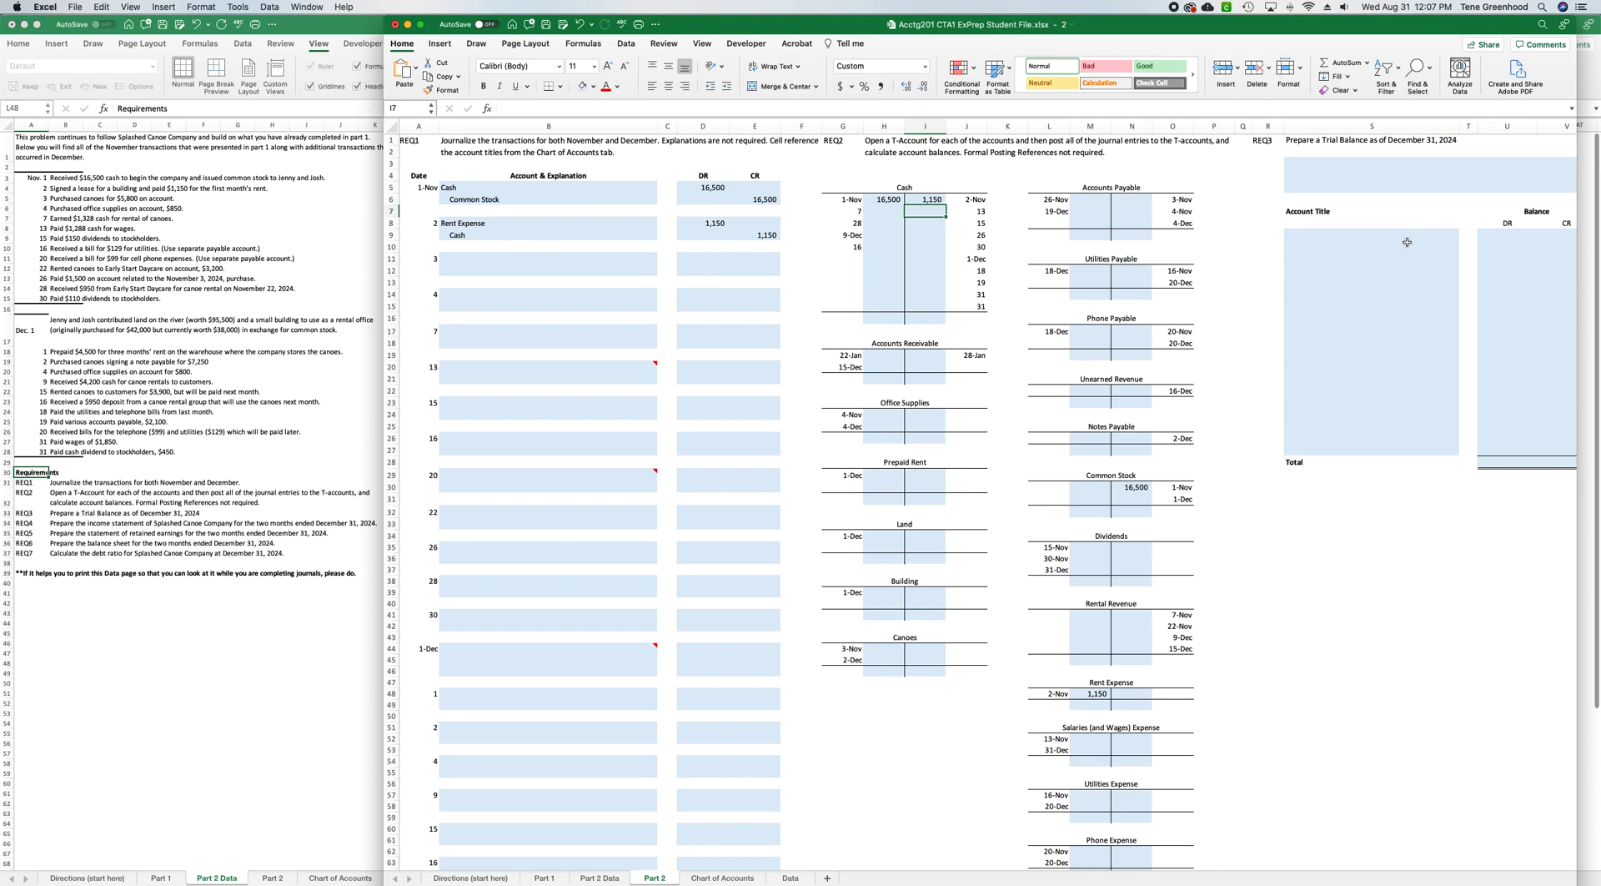
# Link the 3-Nov account titles: Canoes in B11 and Accounts Payable in B12.
pyautogui.click(584, 262)
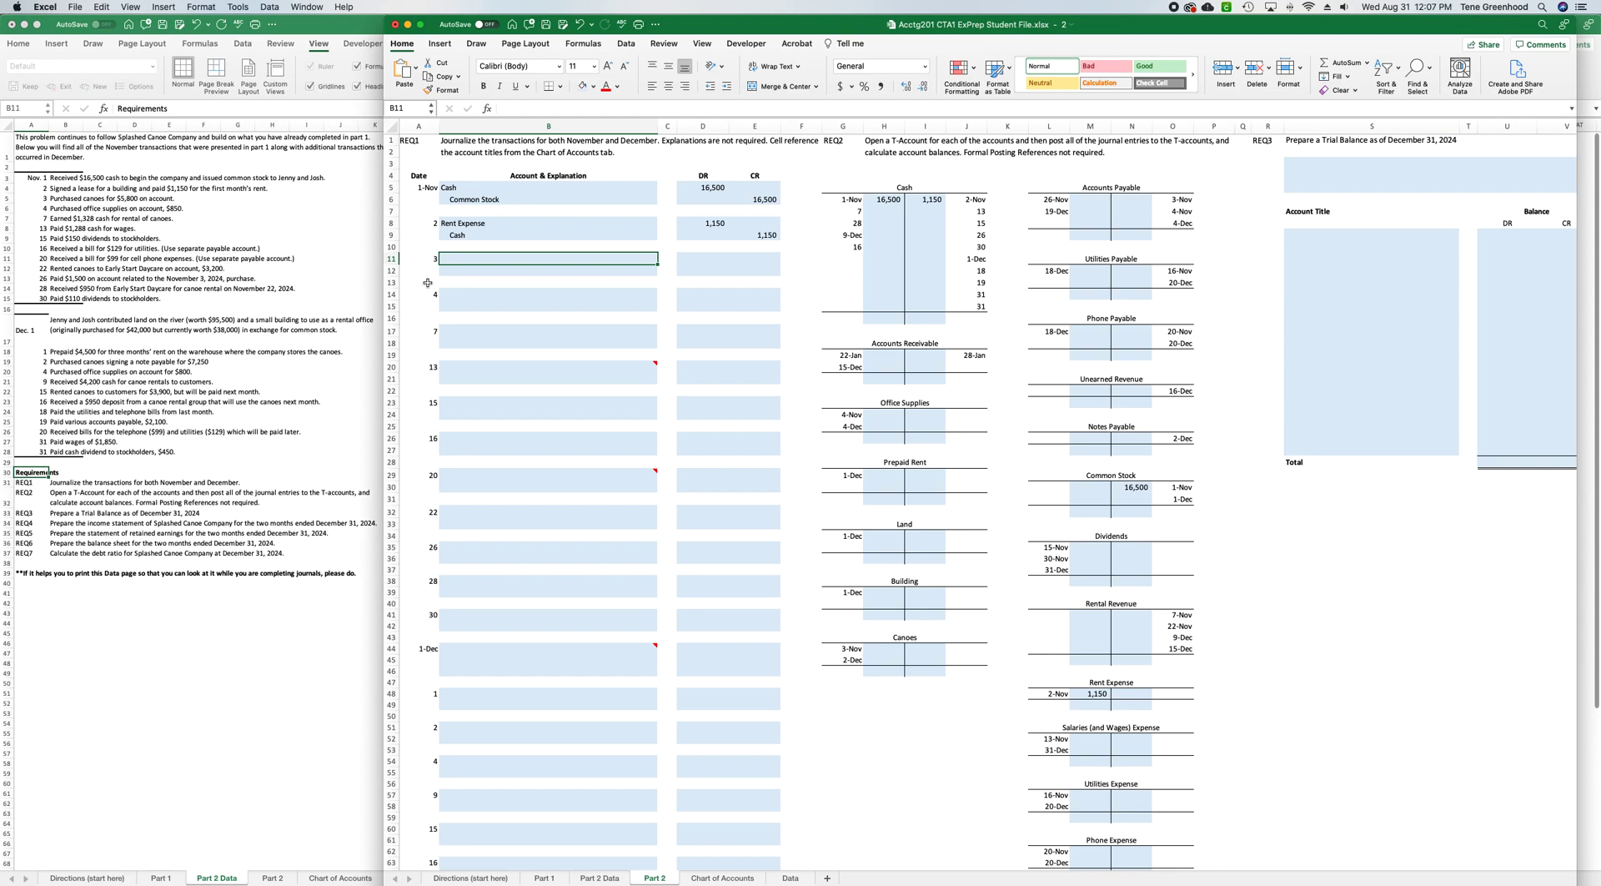
pyautogui.write('=')
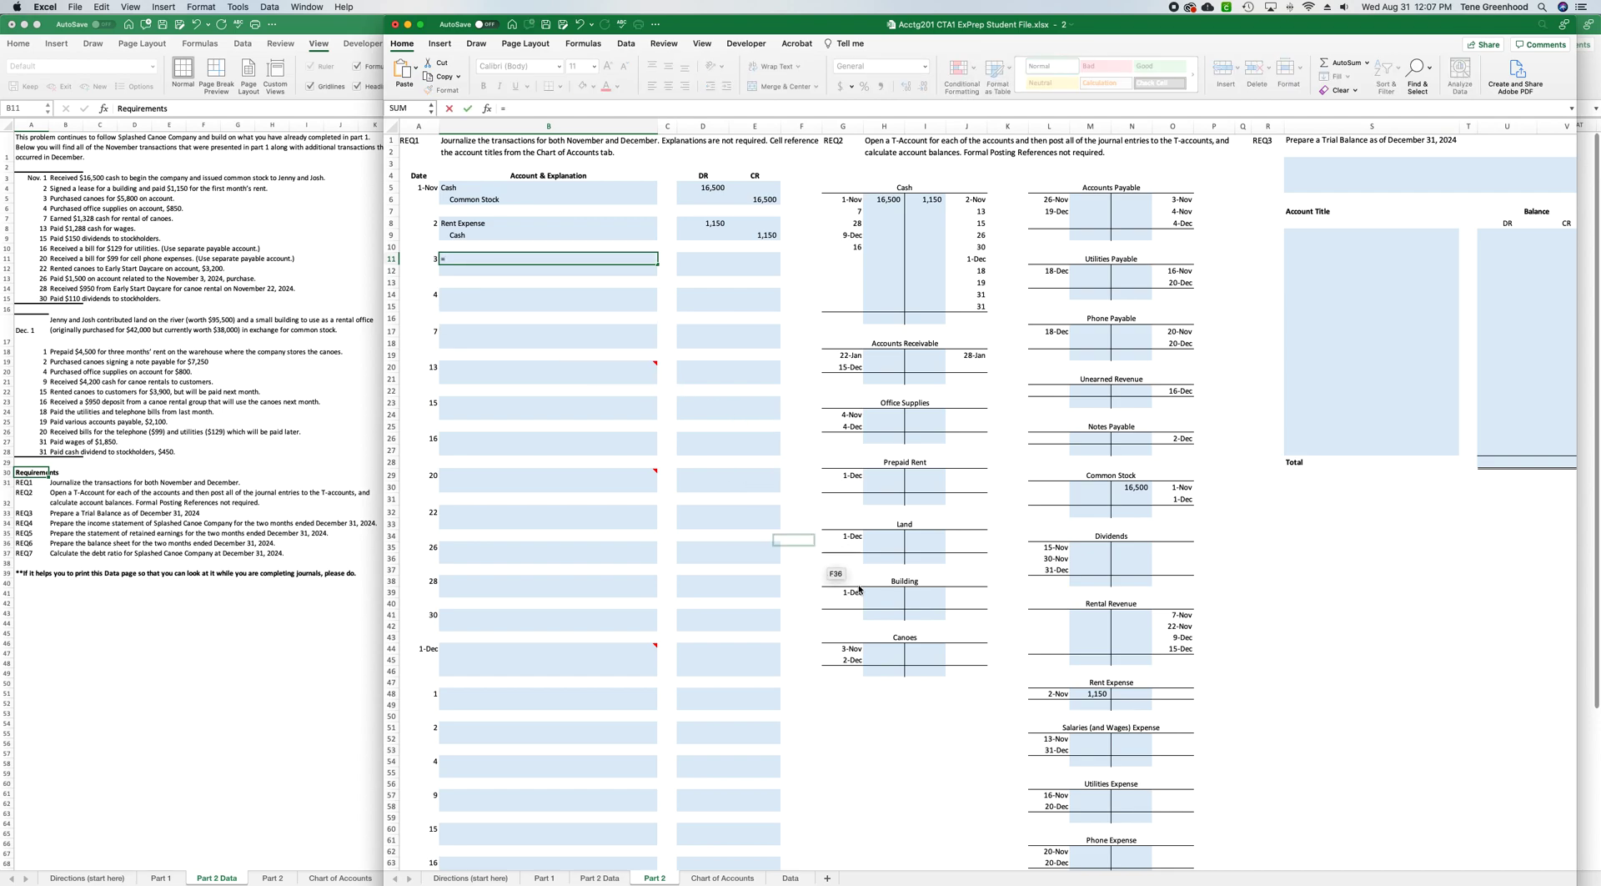
pyautogui.click(898, 636)
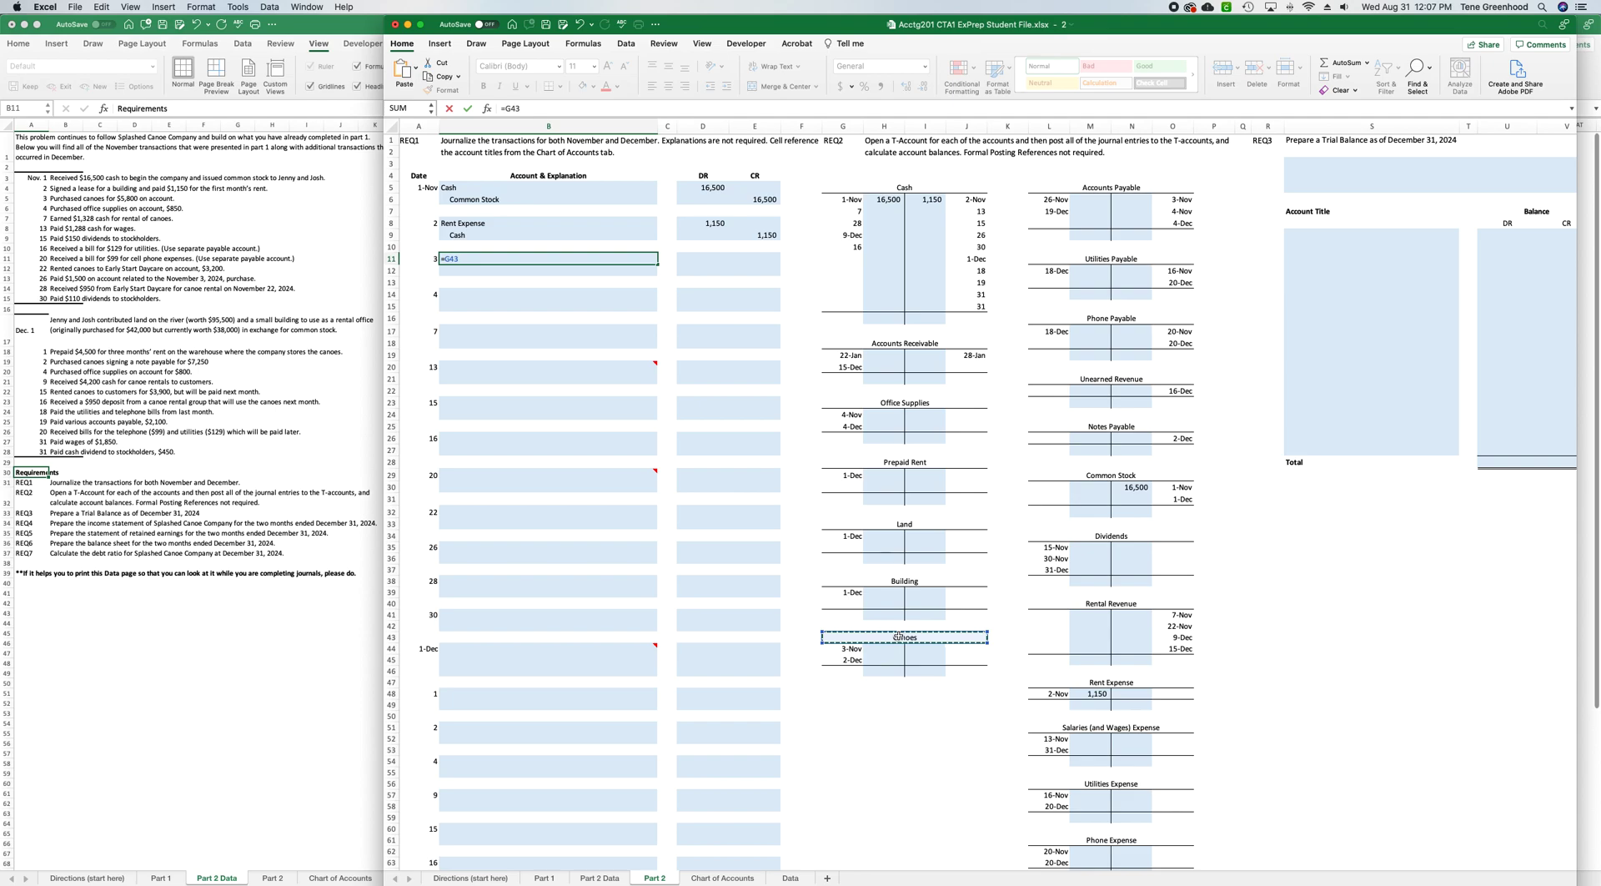
pyautogui.press('Return')
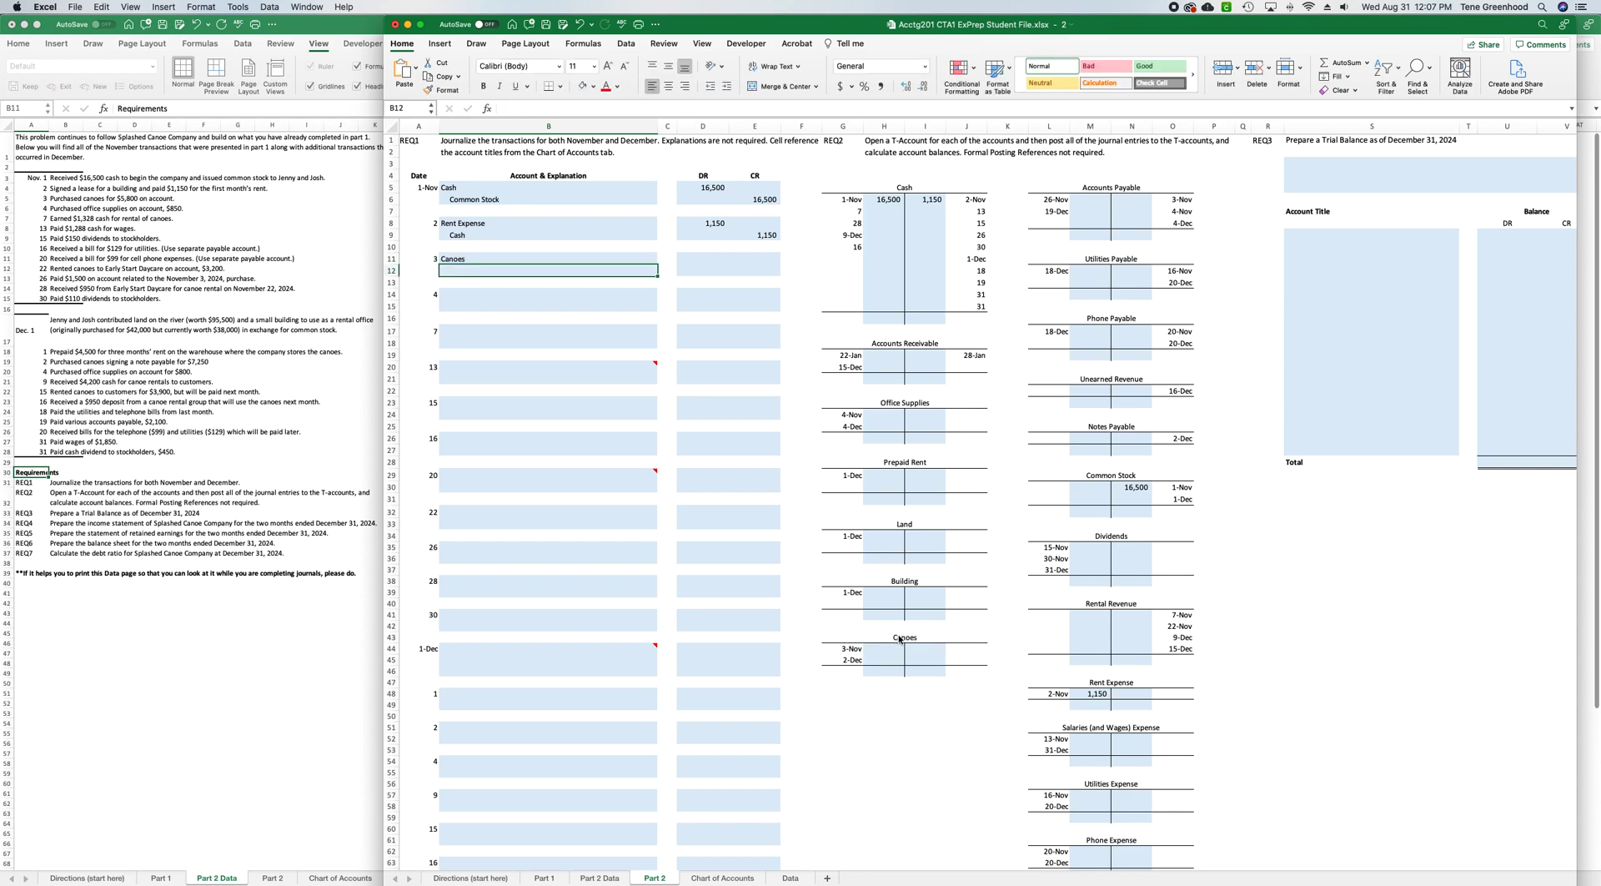
pyautogui.write('=')
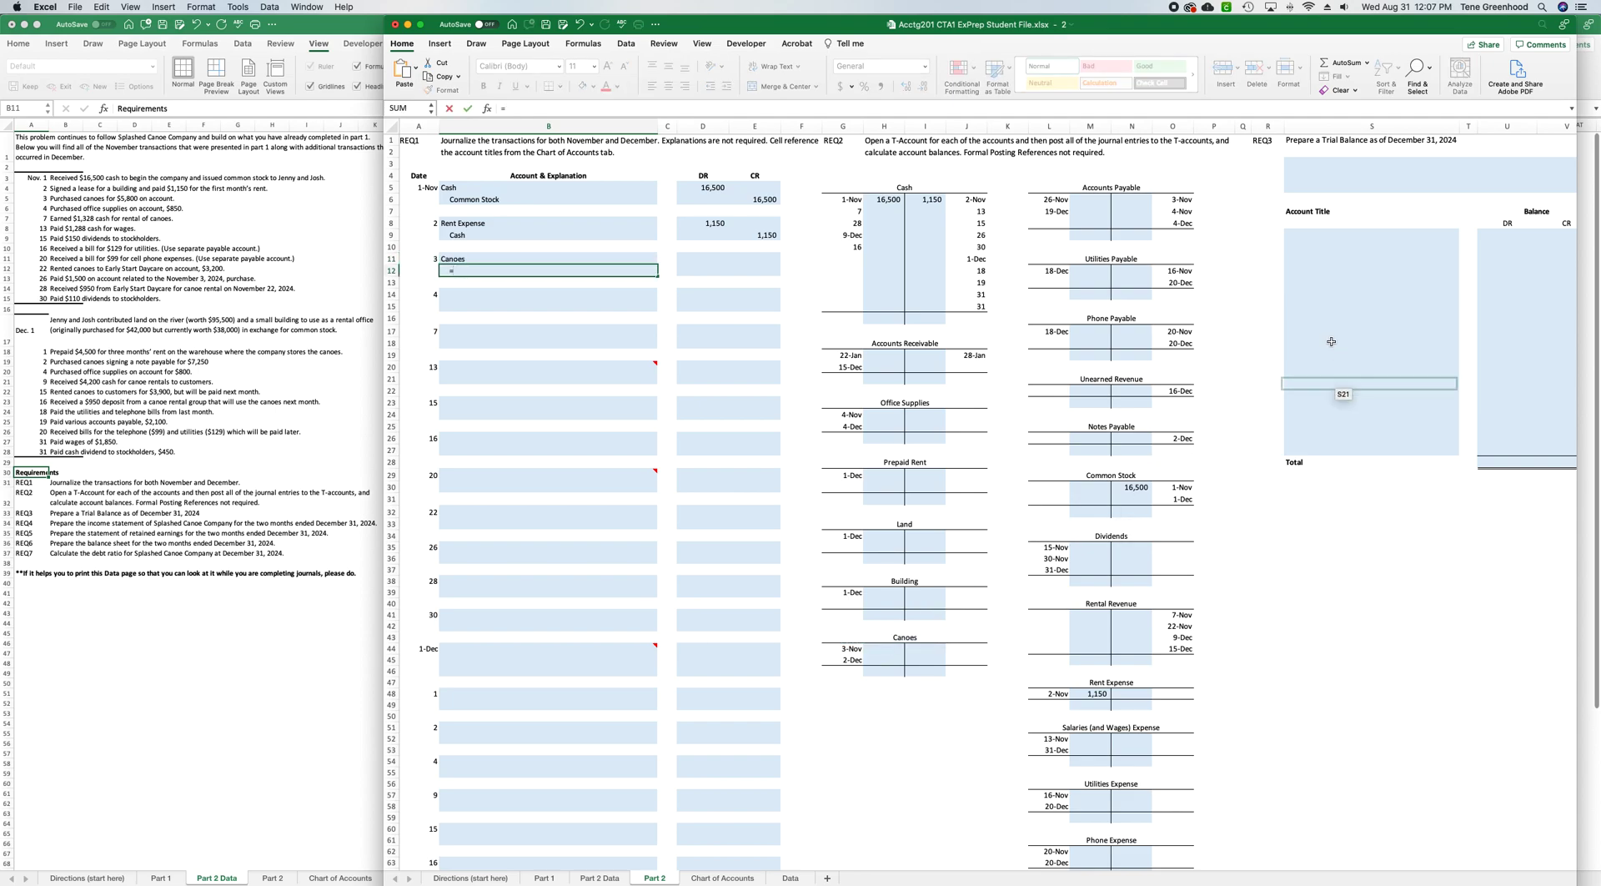
pyautogui.click(1081, 189)
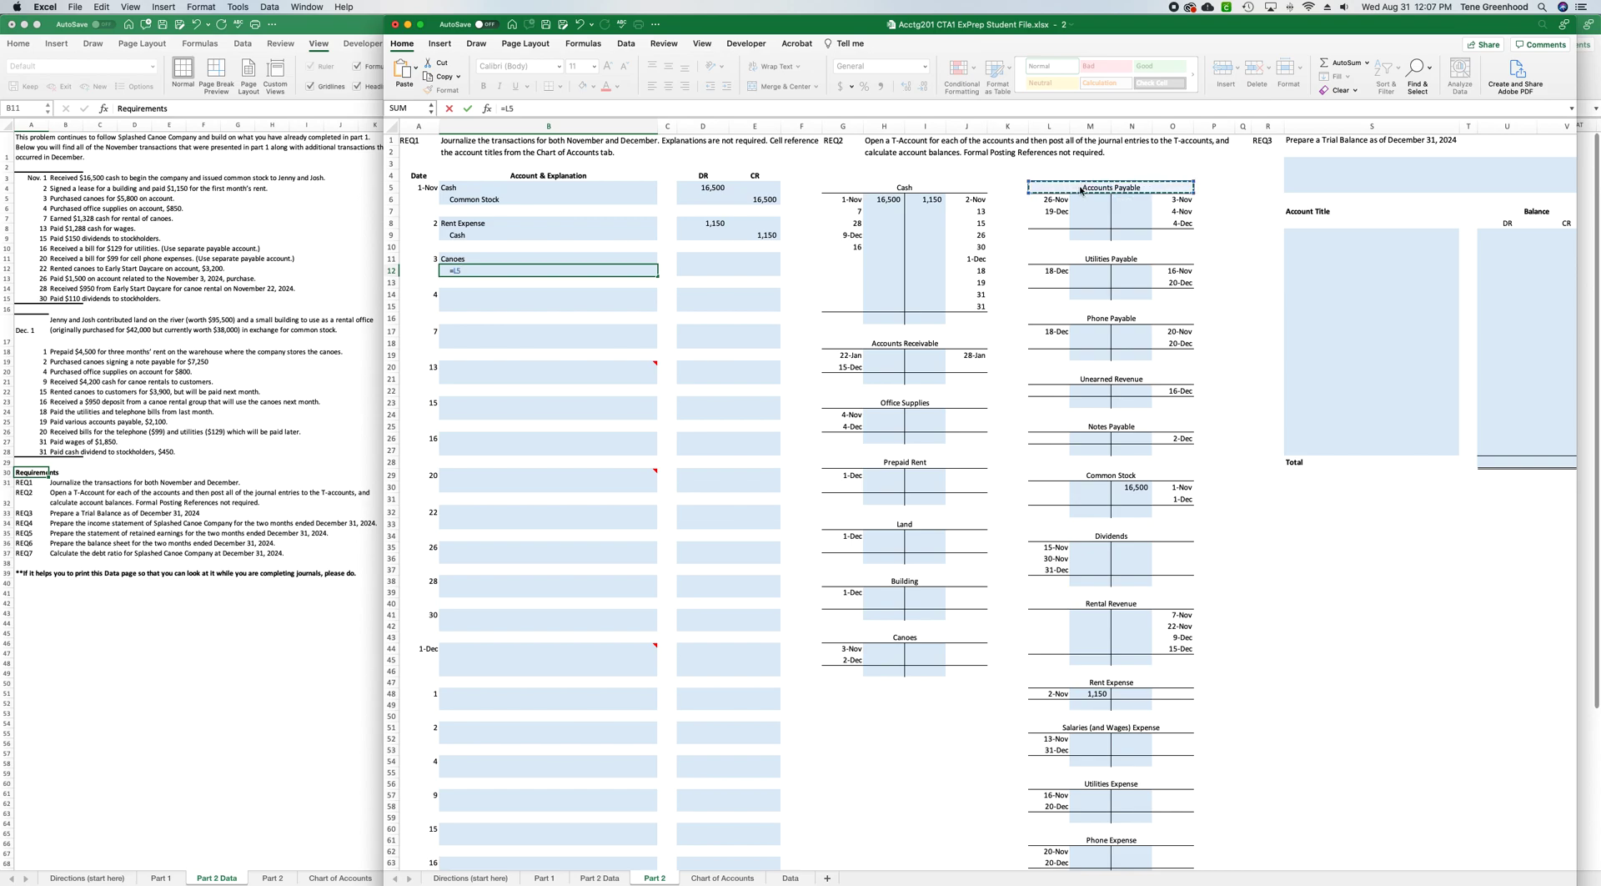
pyautogui.press('Return')
# Enter the 5,800 Canoes debit in D11 and set the Accounts Payable credit E12 to =D11.
pyautogui.press('Up')
pyautogui.press('Up')
pyautogui.press('Right')
pyautogui.press('Right')
pyautogui.write('5800')
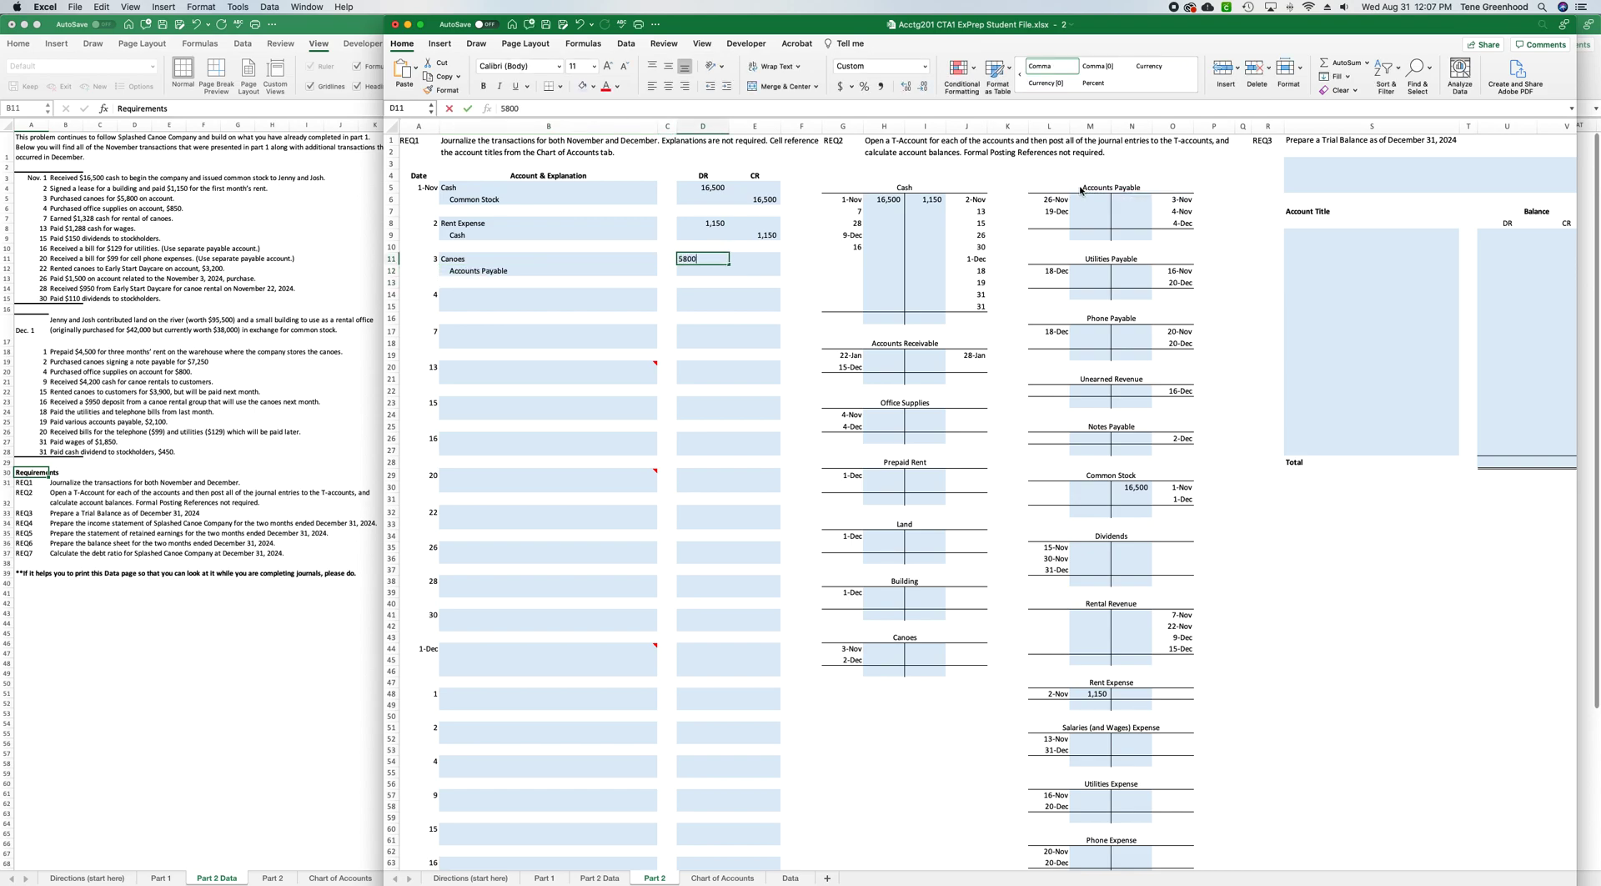
pyautogui.press('Return')
pyautogui.press('Right')
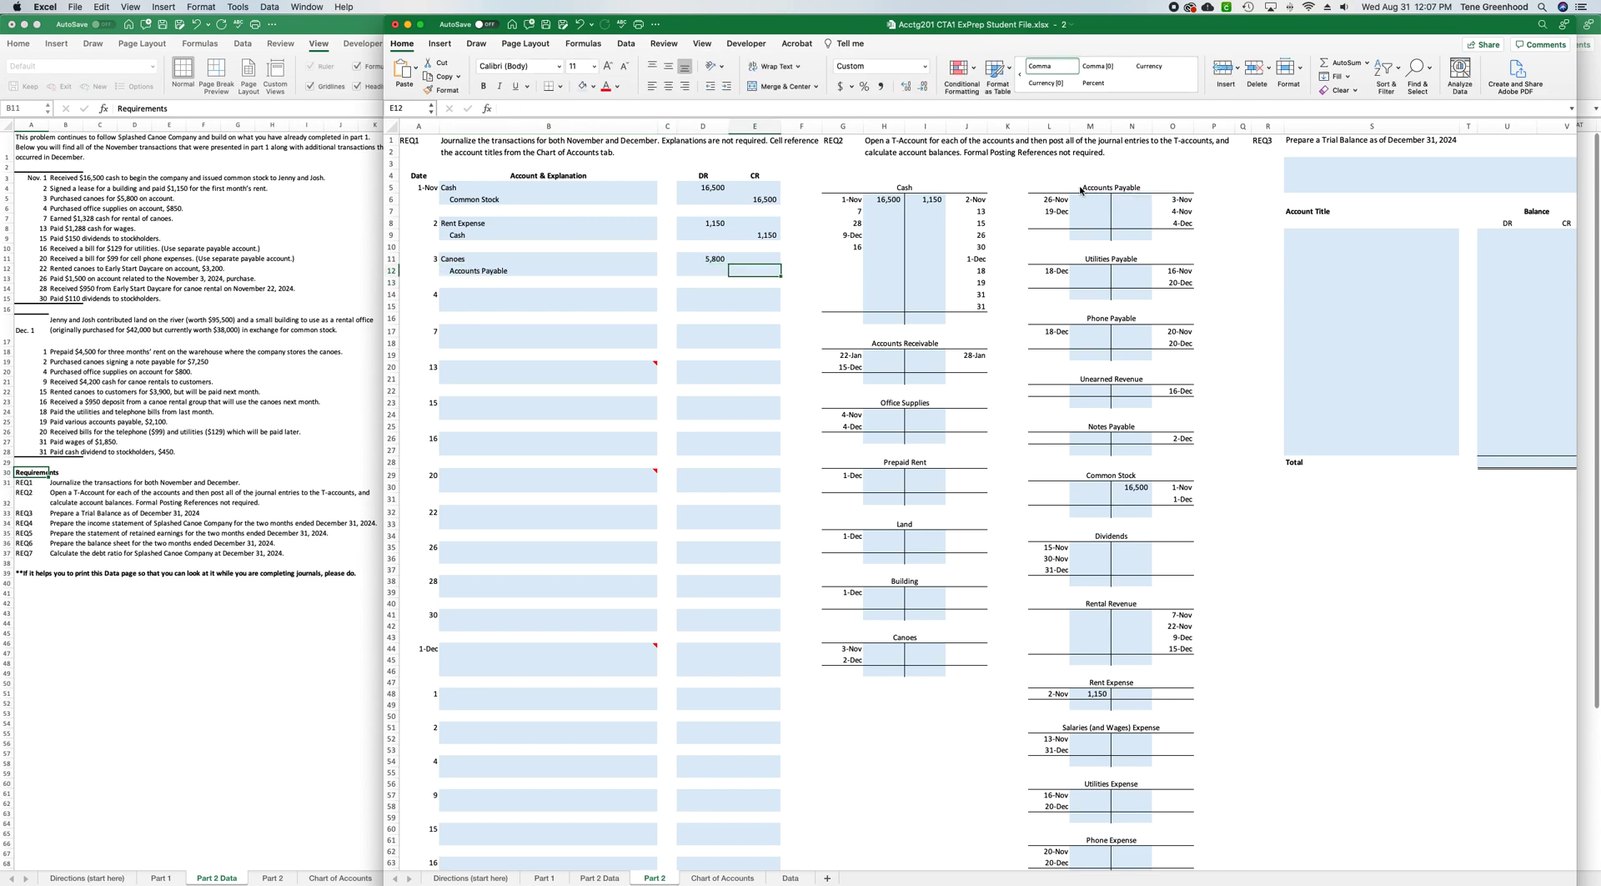
pyautogui.write('=')
pyautogui.press('Left')
pyautogui.press('Up')
pyautogui.press('Return')
# Post 5,800 to the Canoes T-account debit (=D11) and Accounts Payable credit (=E12).
pyautogui.click(881, 648)
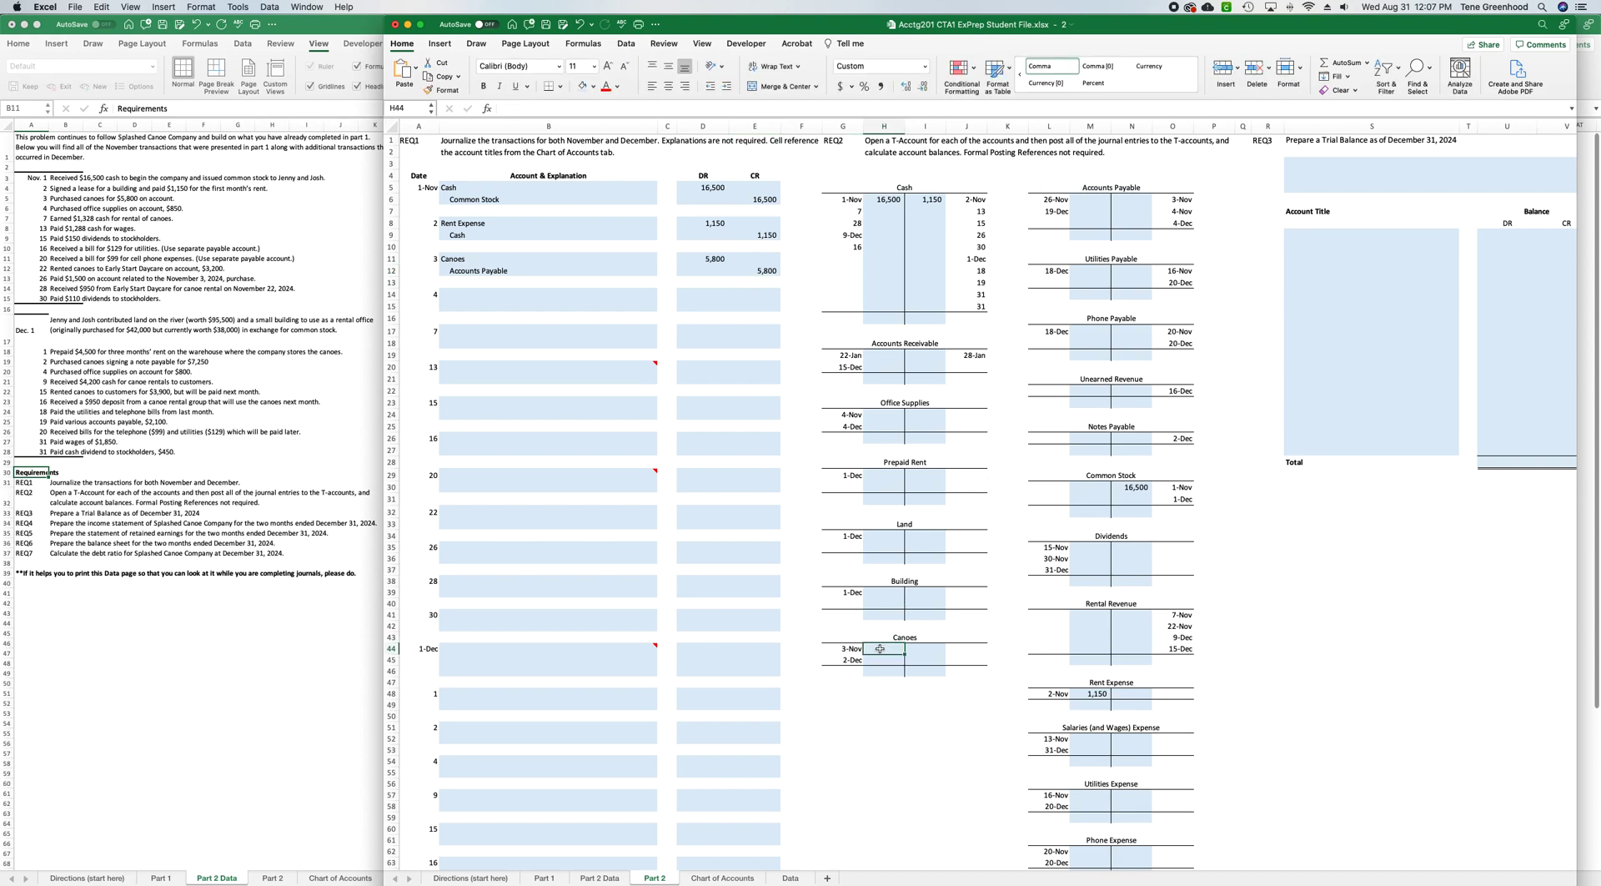
pyautogui.write('=')
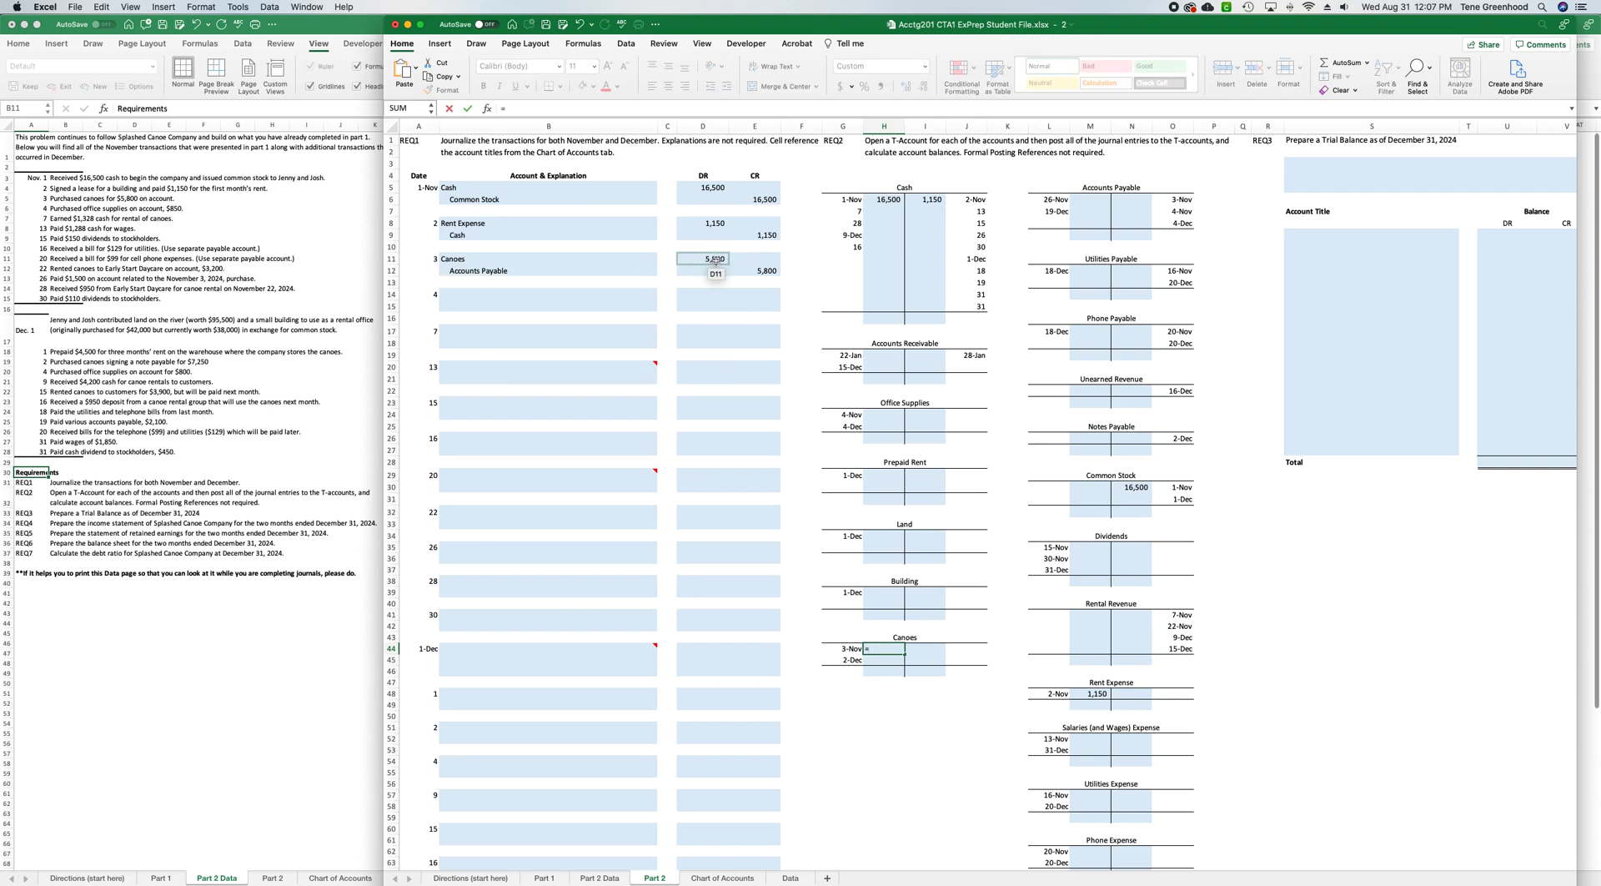
pyautogui.click(717, 260)
pyautogui.press('Return')
pyautogui.click(1132, 199)
pyautogui.write('=')
pyautogui.click(767, 271)
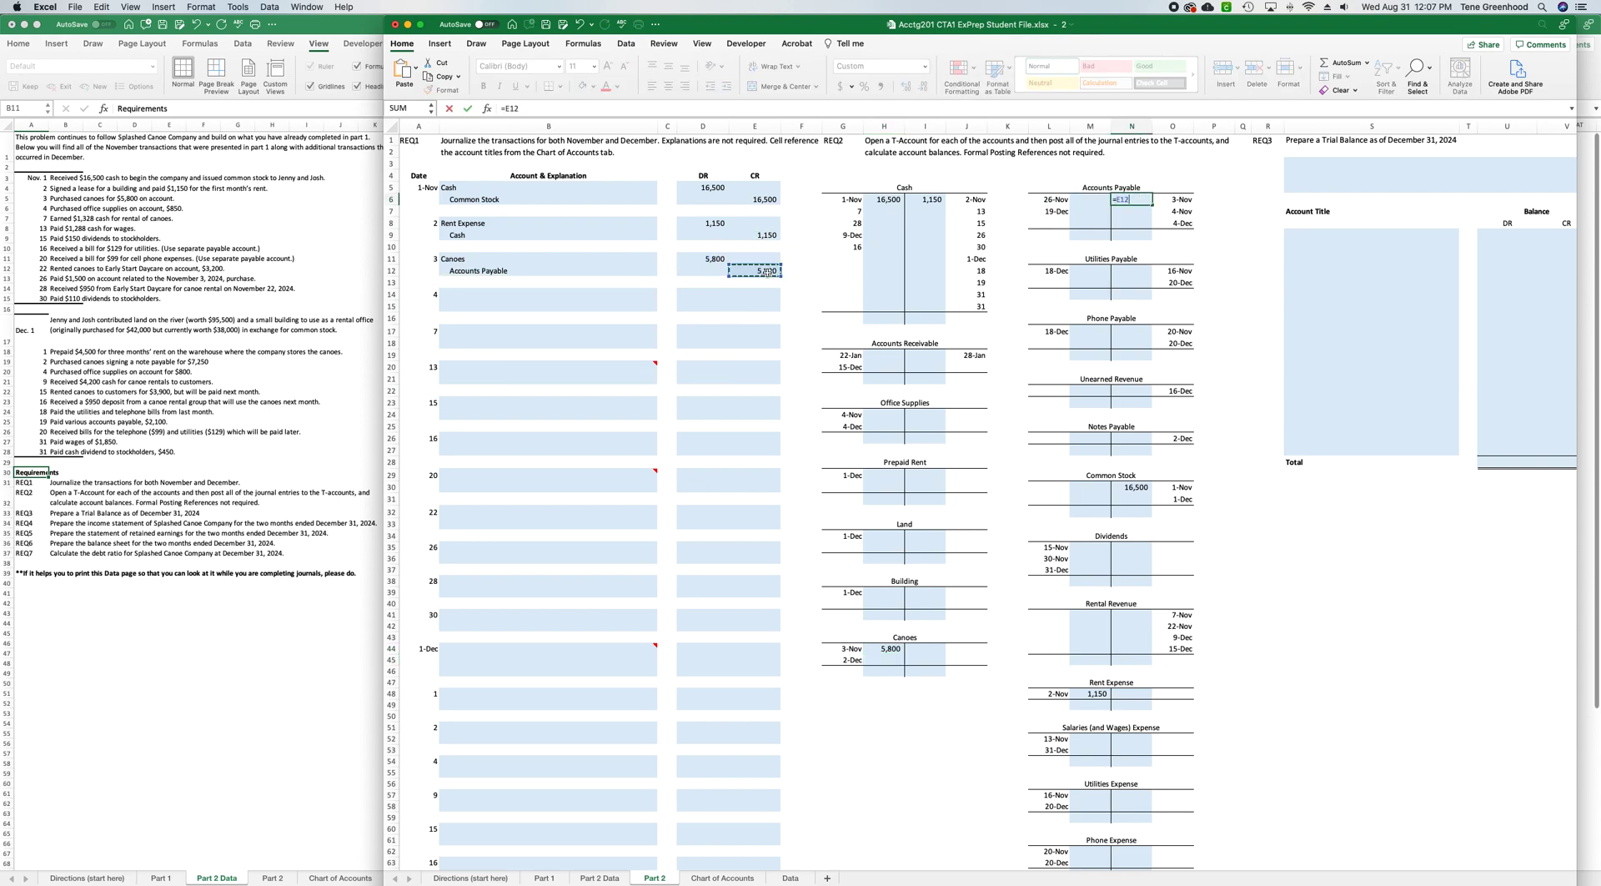
pyautogui.press('Return')
pyautogui.click(510, 297)
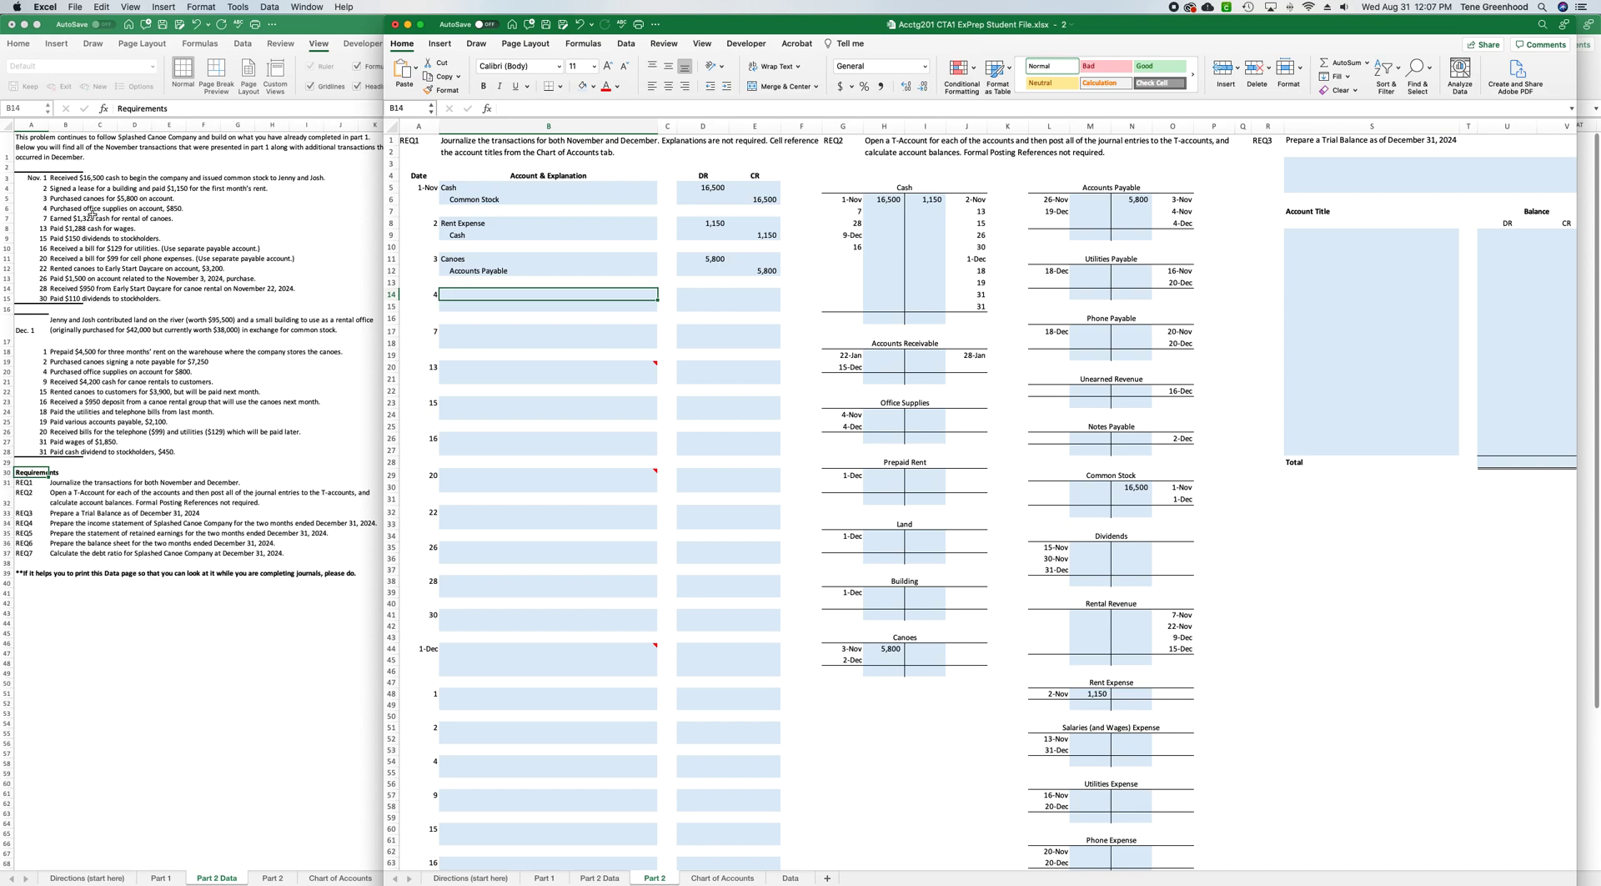
# Link the 4-Nov account titles: Office Supplies in B14 and Accounts Payable in B15.
pyautogui.write('=')
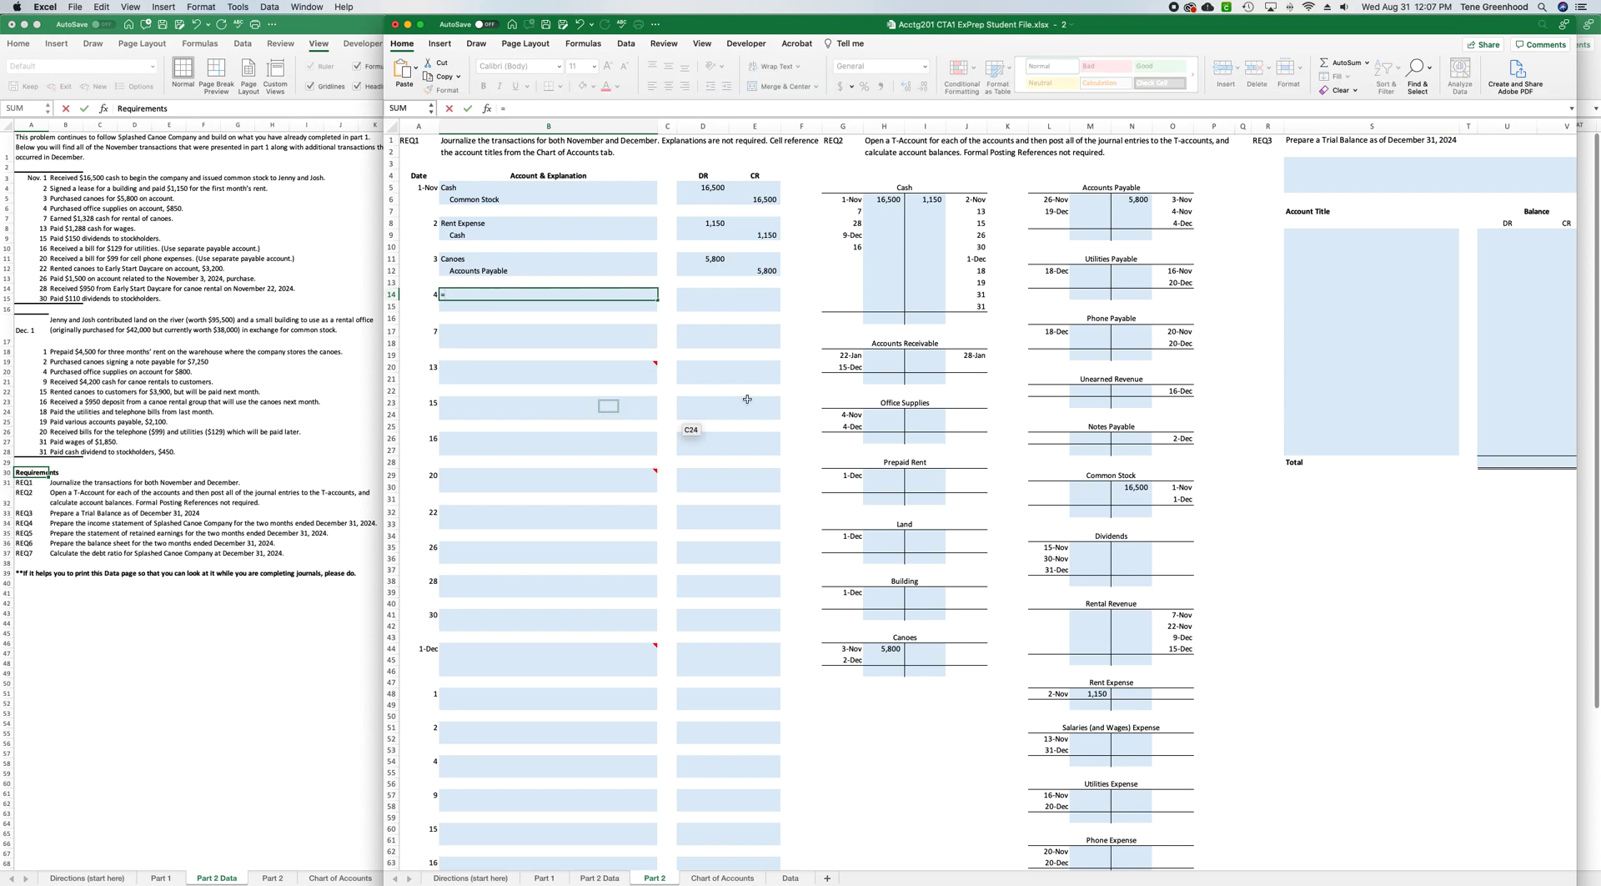
pyautogui.click(883, 404)
pyautogui.press('Return')
pyautogui.write('=')
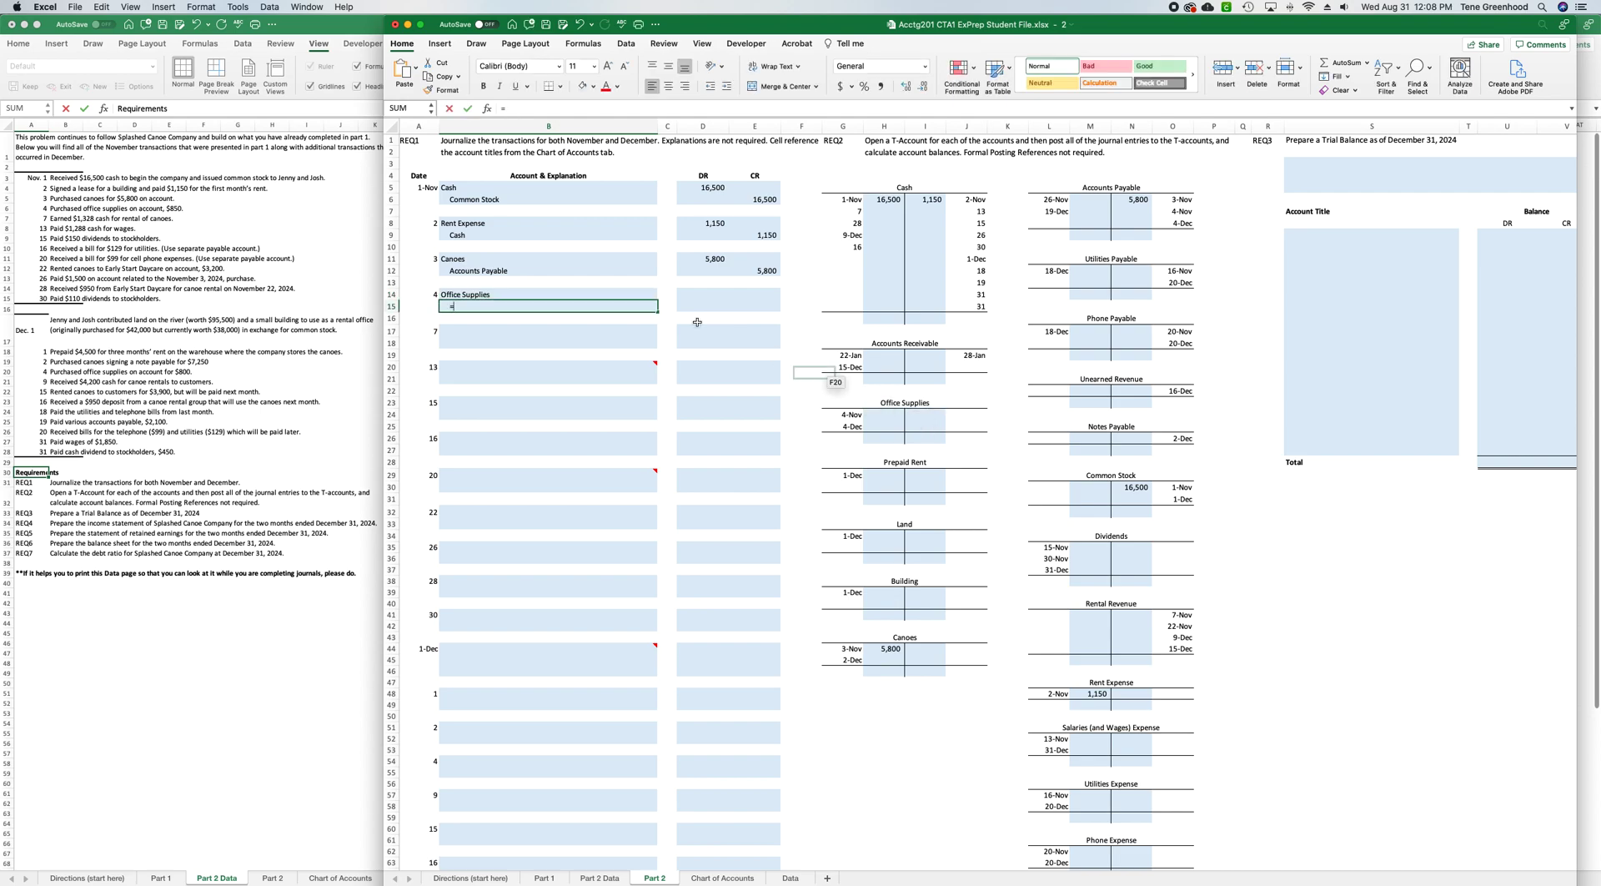
pyautogui.click(1109, 187)
pyautogui.press('Return')
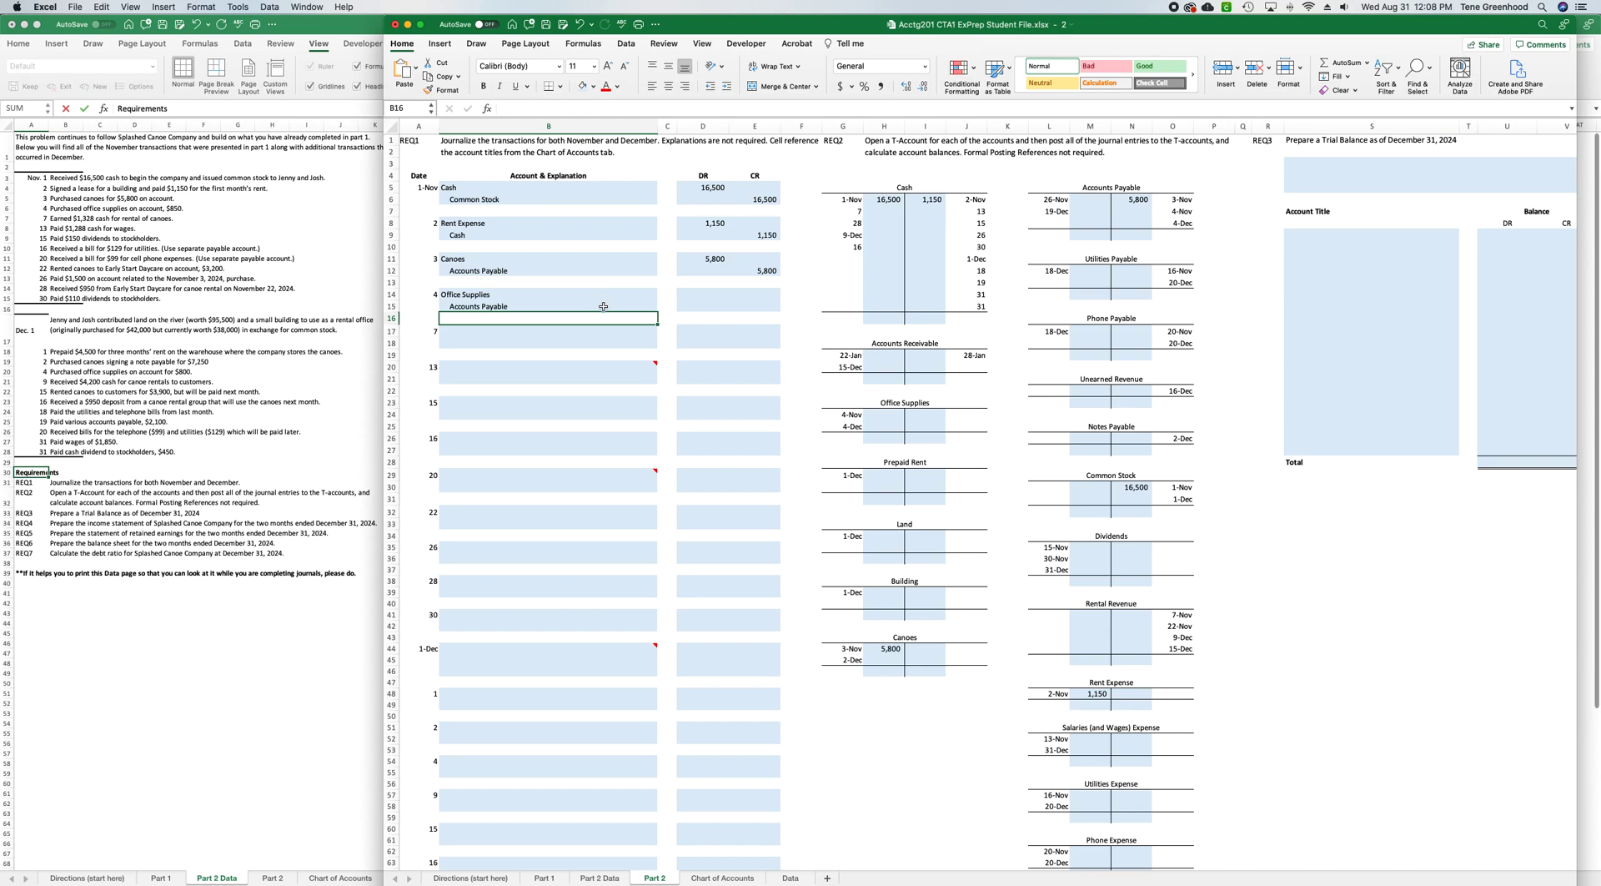
# Enter the 850 Office Supplies debit in D14 and set the Accounts Payable credit E15 to =D14.
pyautogui.click(701, 292)
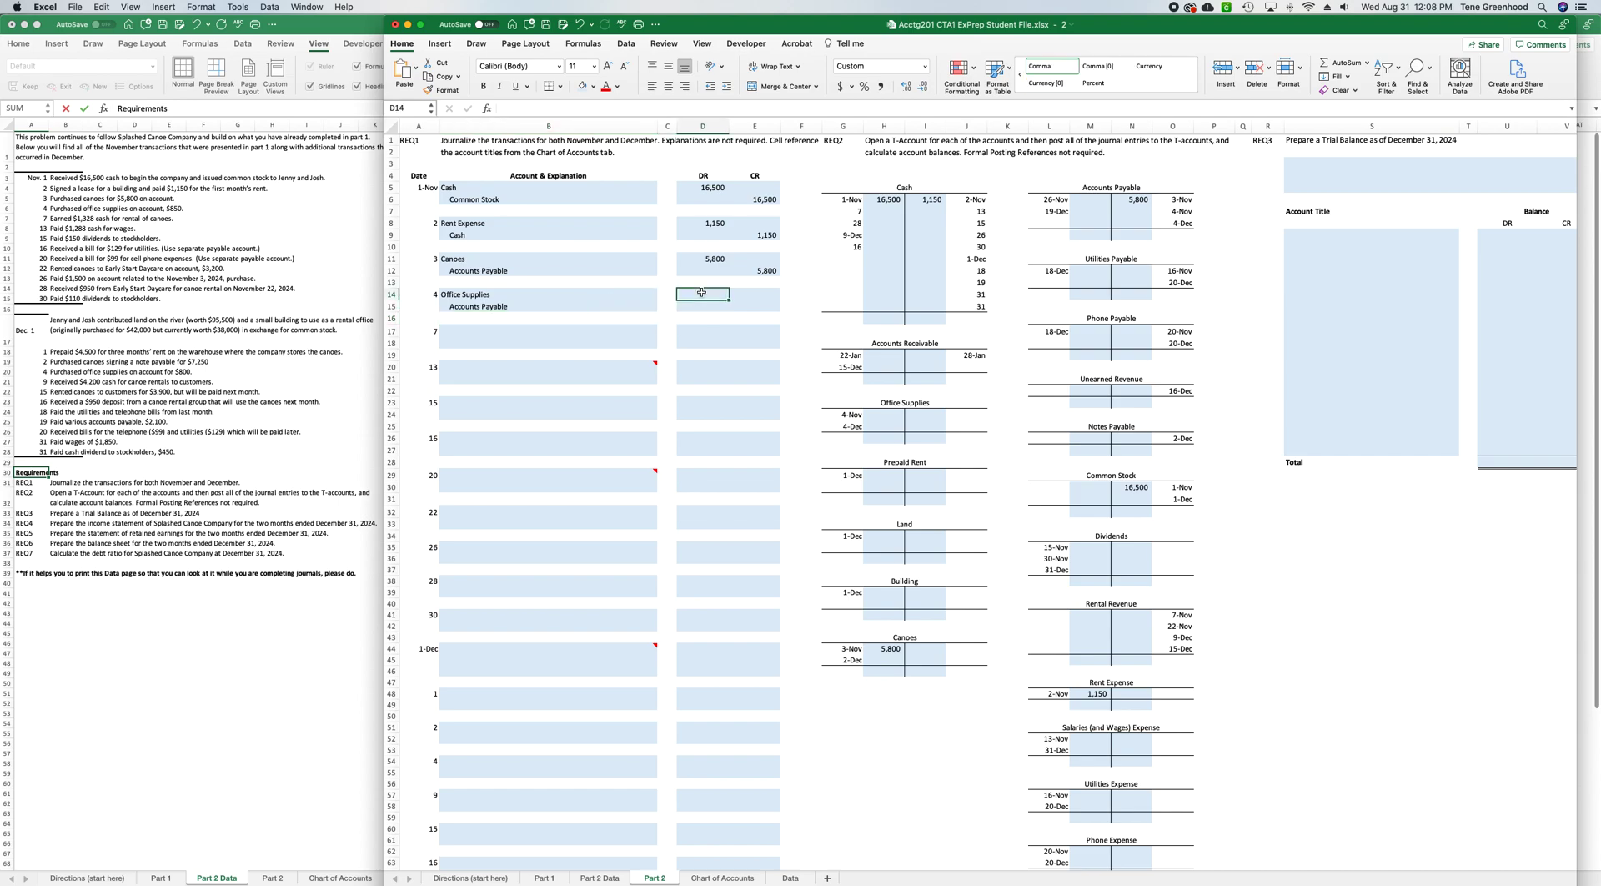
pyautogui.write('850')
pyautogui.press('Return')
pyautogui.press('Right')
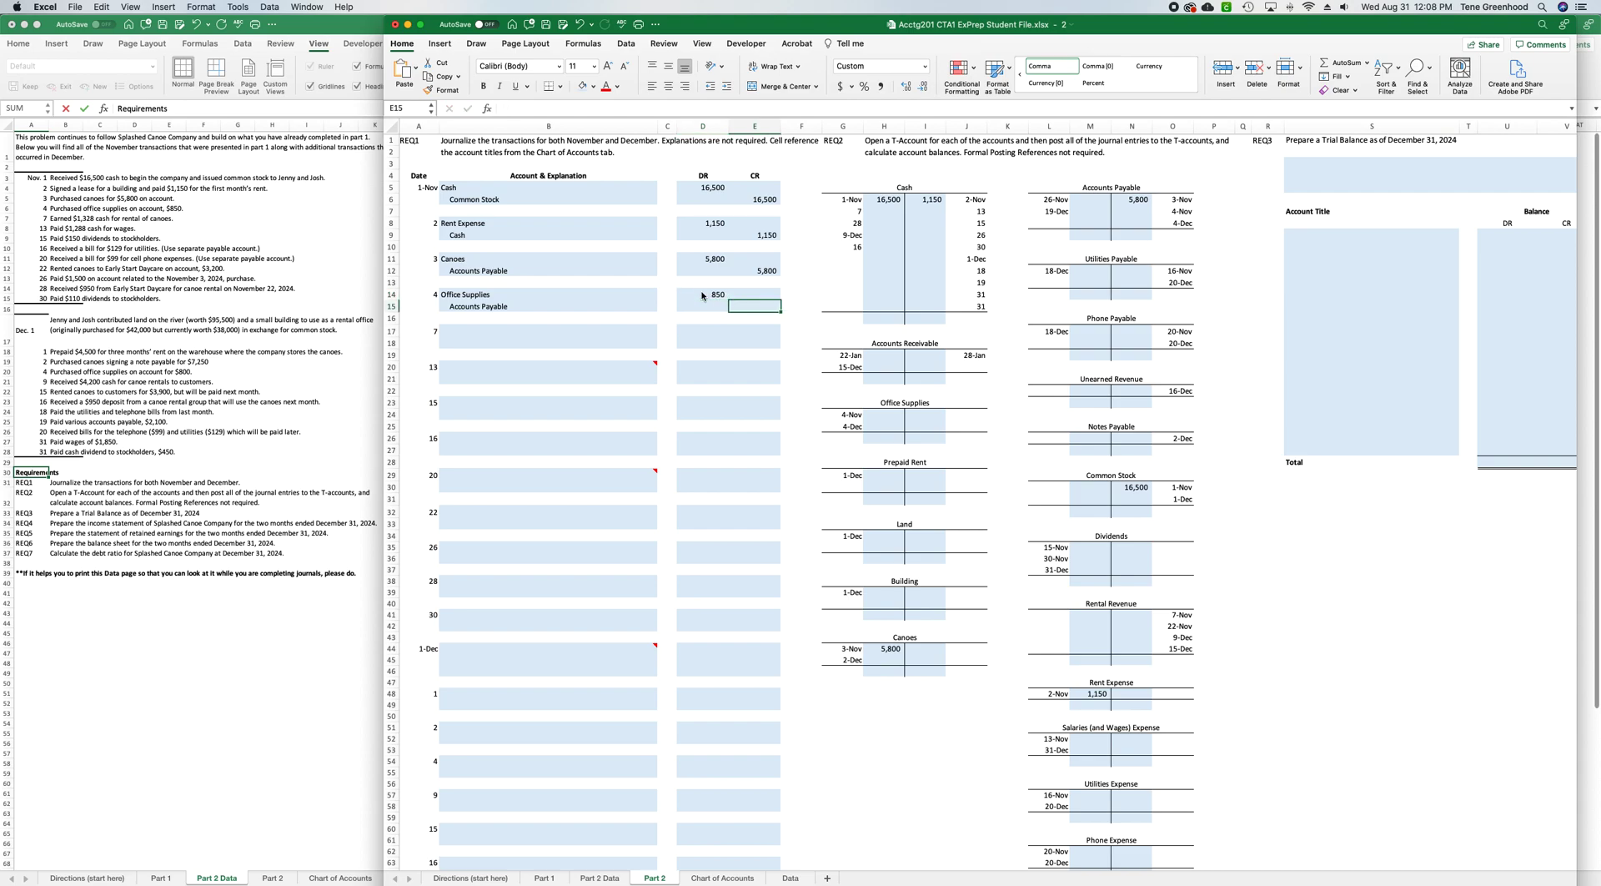
pyautogui.write('=')
pyautogui.press('Up')
pyautogui.press('Left')
pyautogui.press('Return')
# Post 850 to the Office Supplies T-account debit (=D14) and Accounts Payable credit (=E15).
pyautogui.click(882, 414)
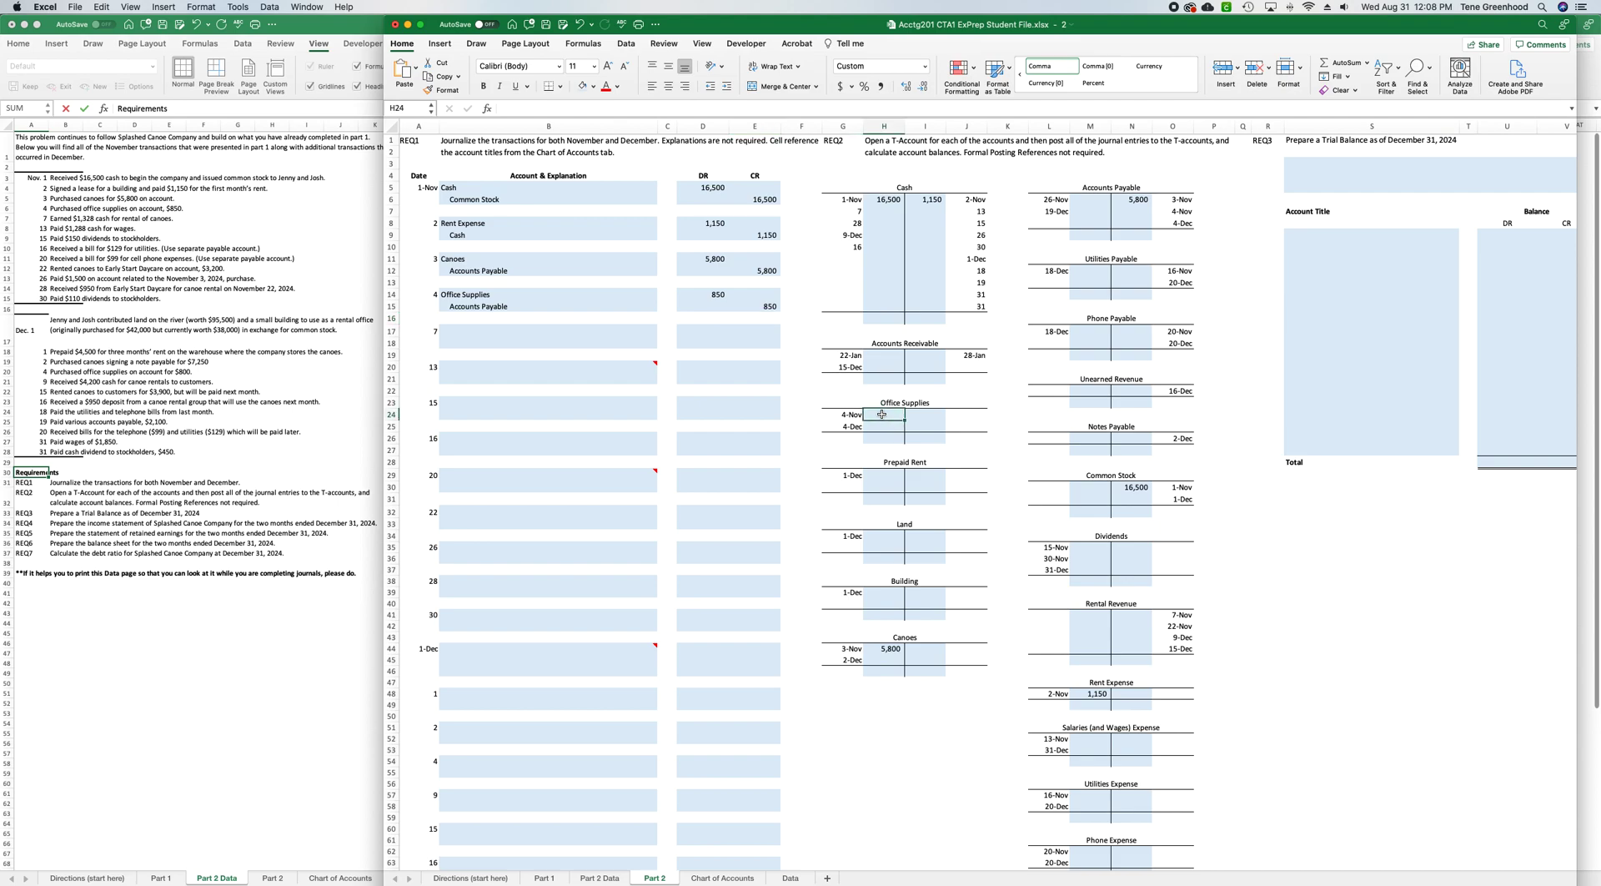
pyautogui.write('=')
pyautogui.click(715, 295)
pyautogui.press('Return')
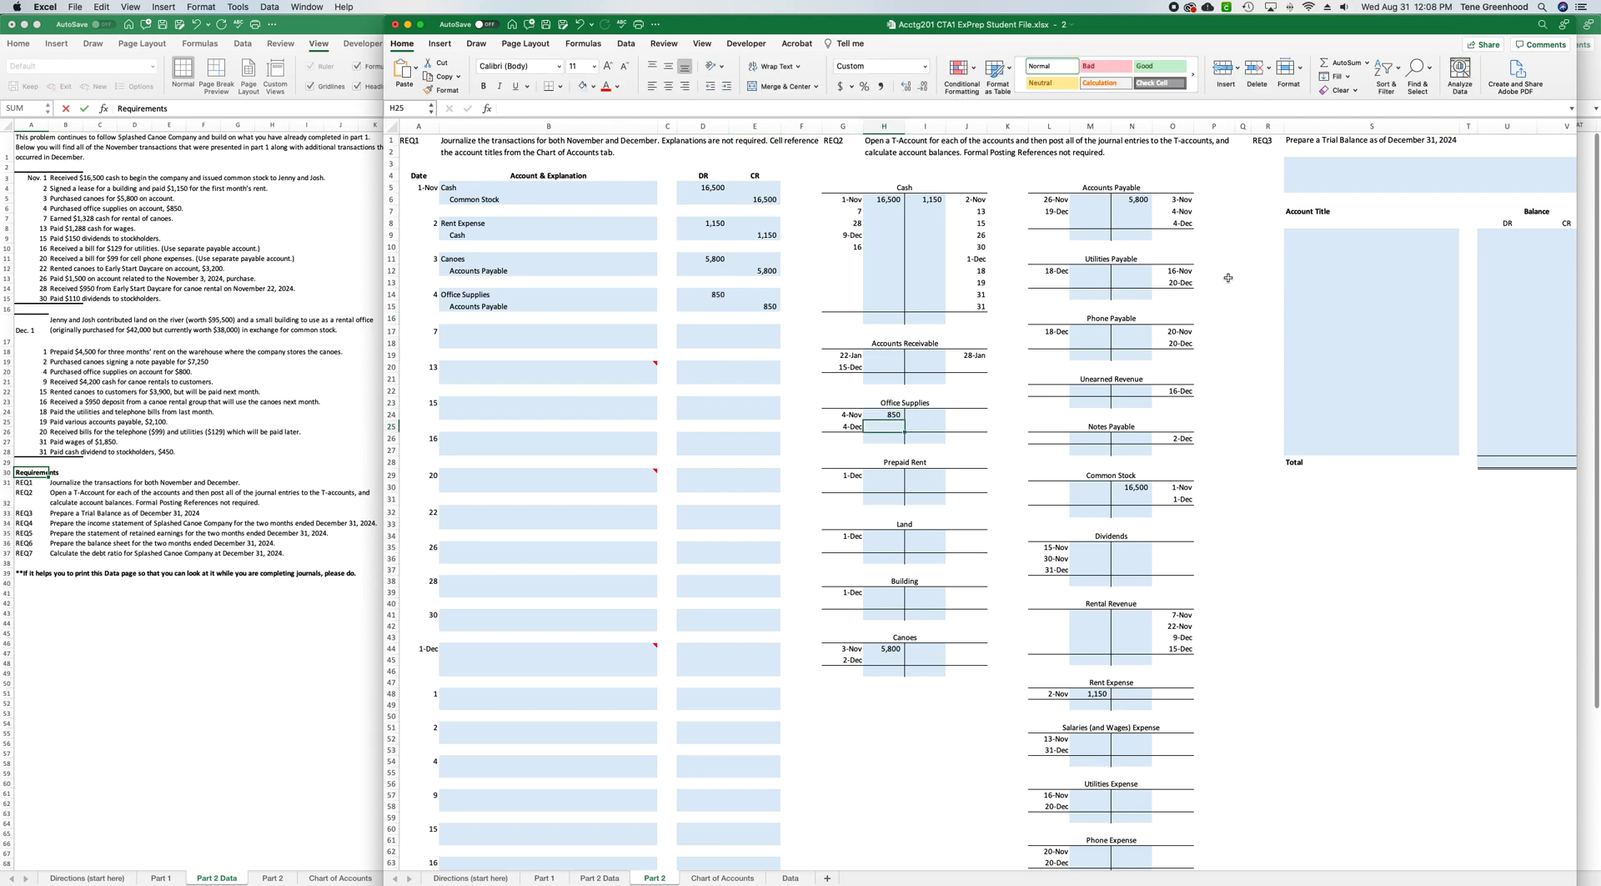
pyautogui.click(1147, 213)
pyautogui.write('=')
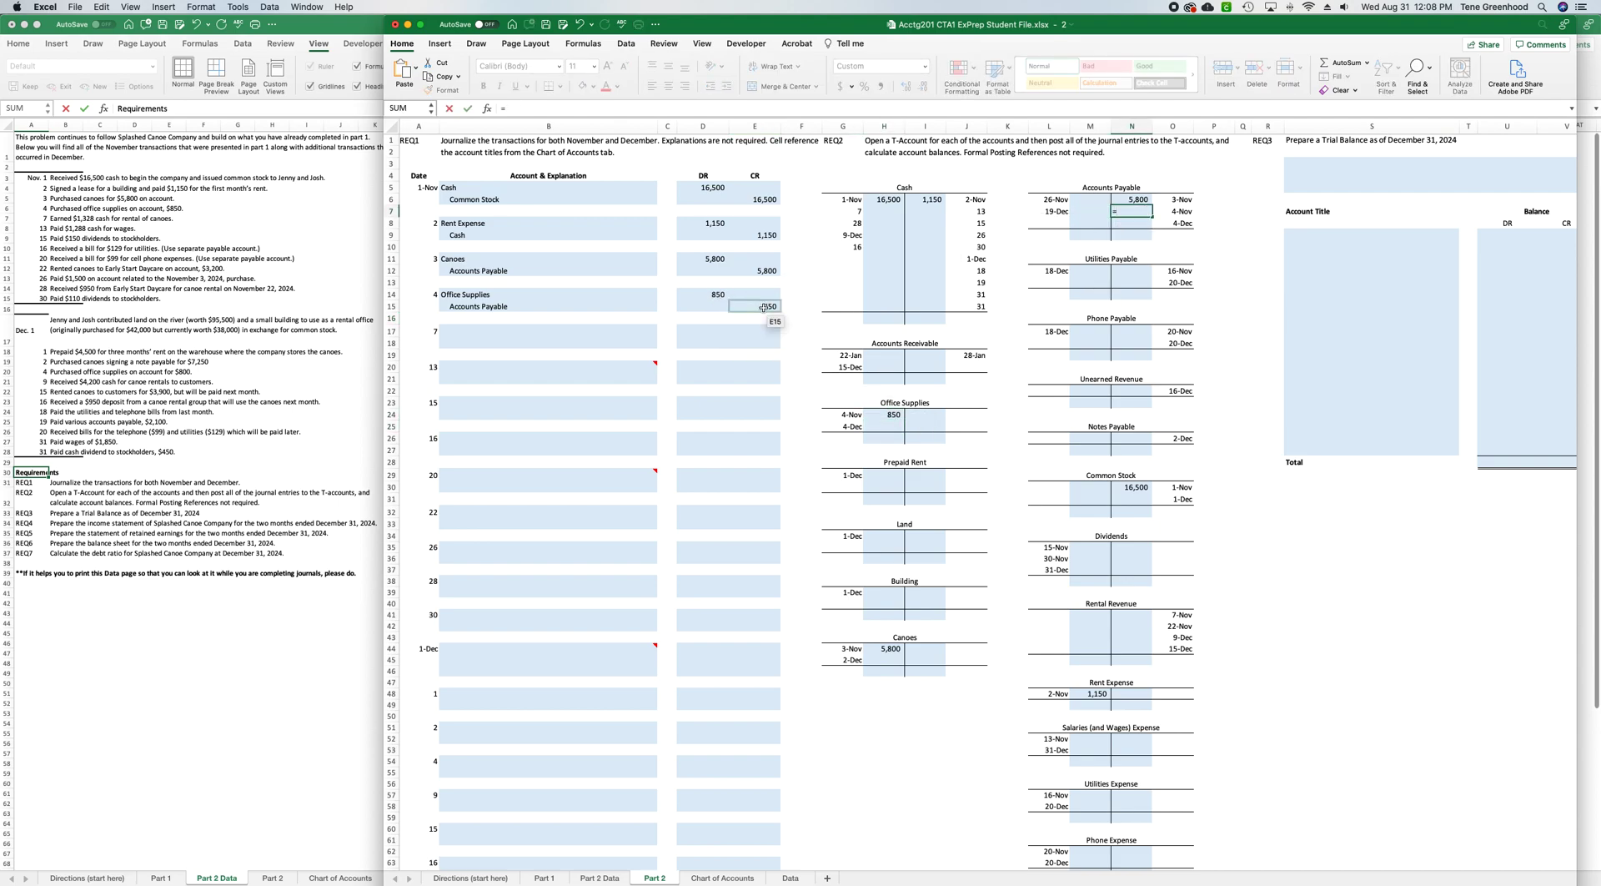
pyautogui.click(763, 307)
pyautogui.press('Return')
pyautogui.click(468, 330)
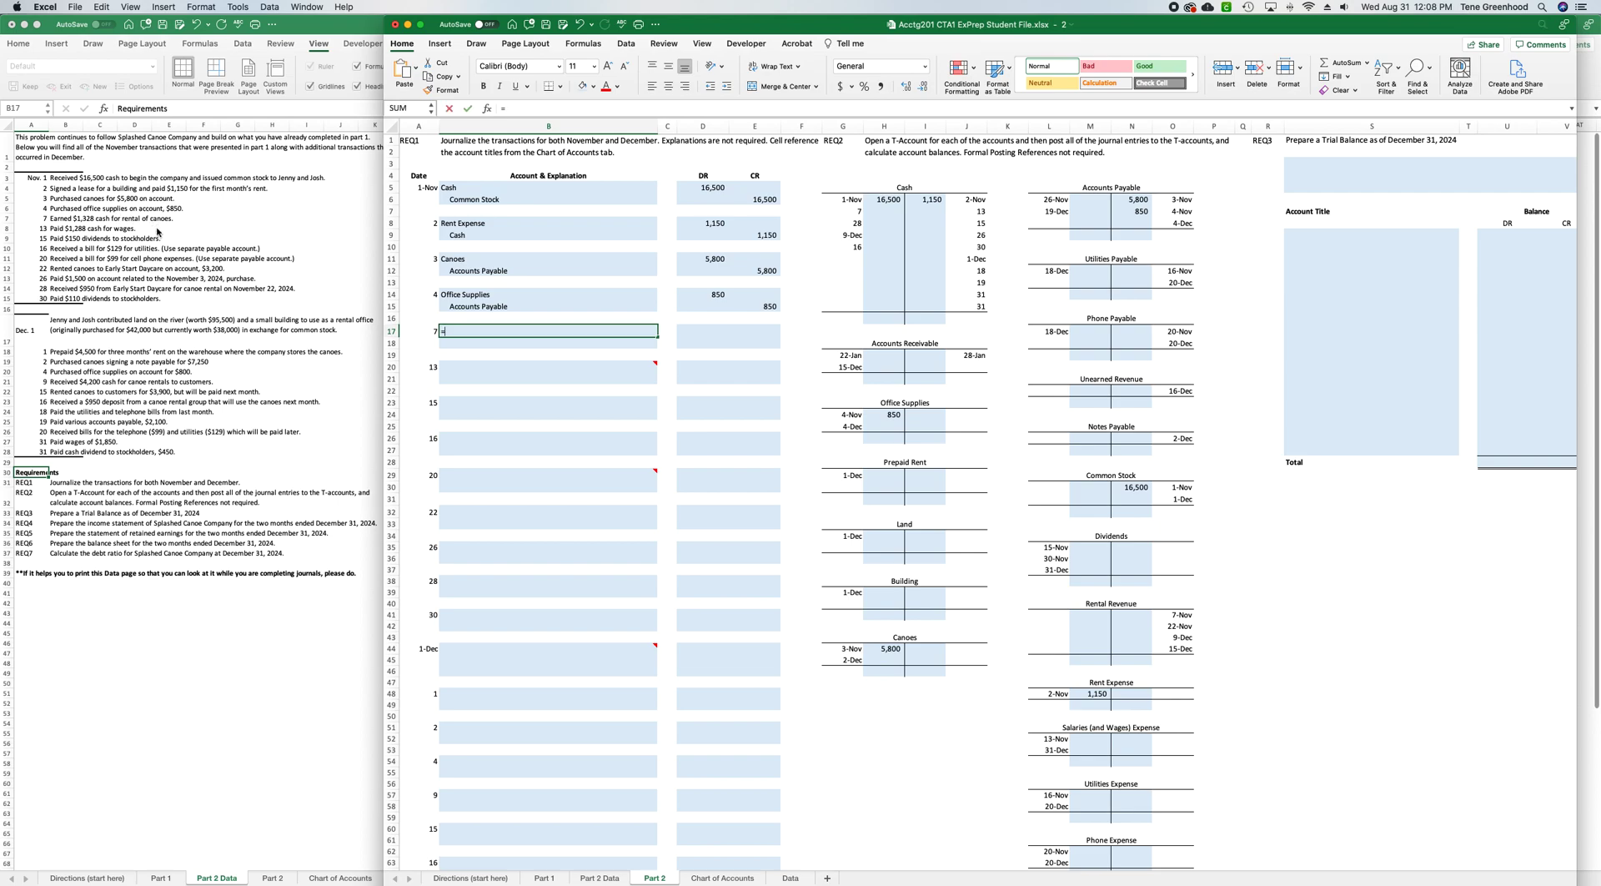
# Link the 7-Nov account titles: Cash (=B5) in B17 and Rental Revenue in B18.
pyautogui.write('=')
pyautogui.click(470, 185)
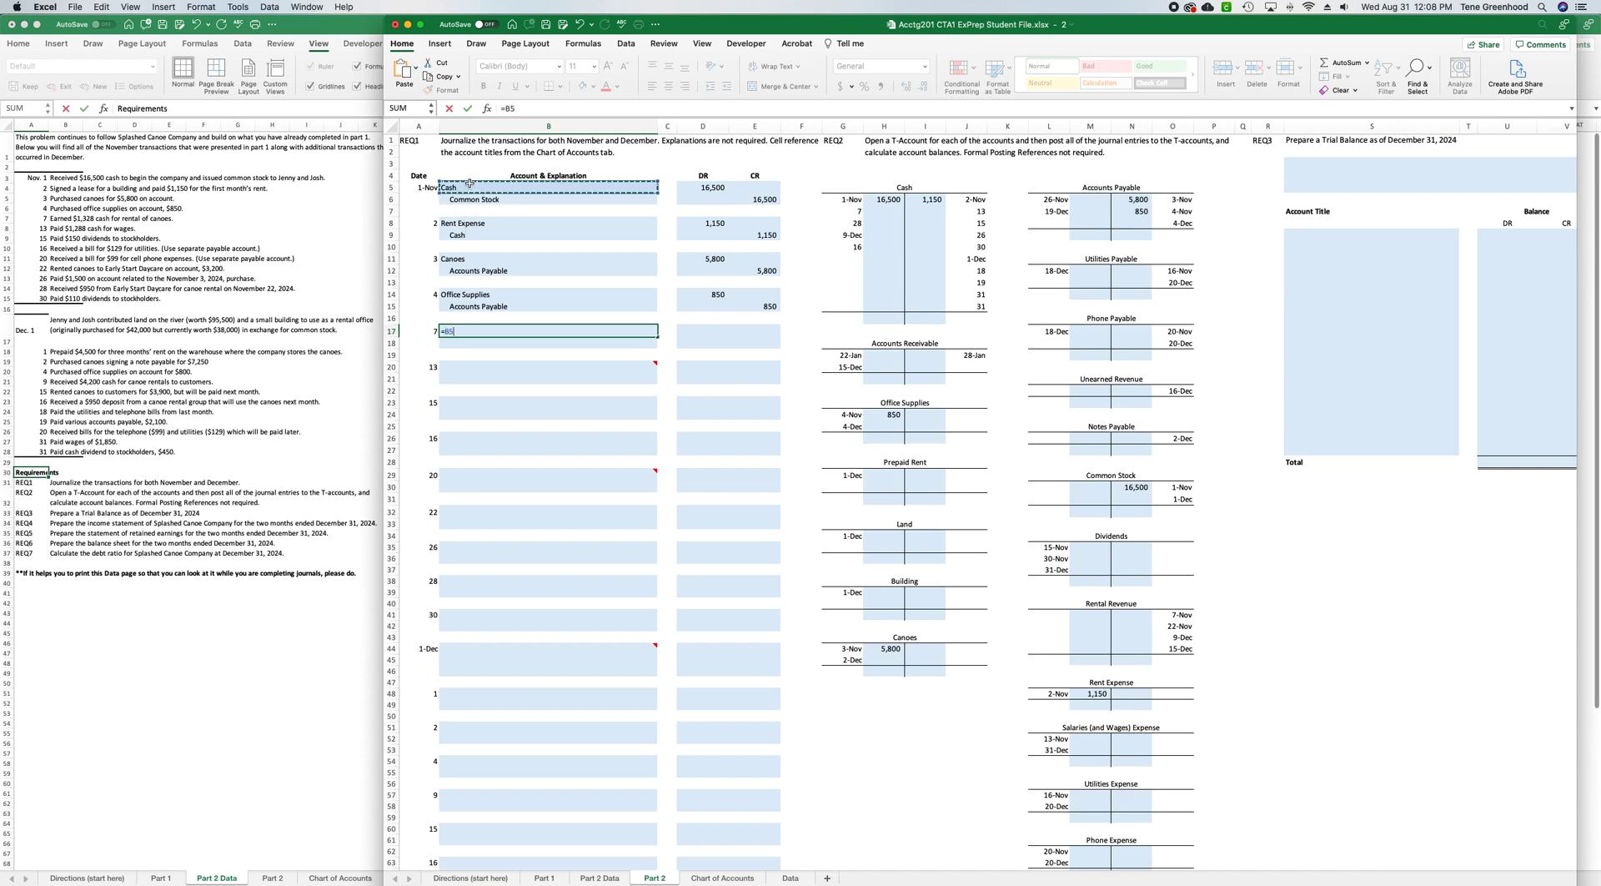
pyautogui.press('Return')
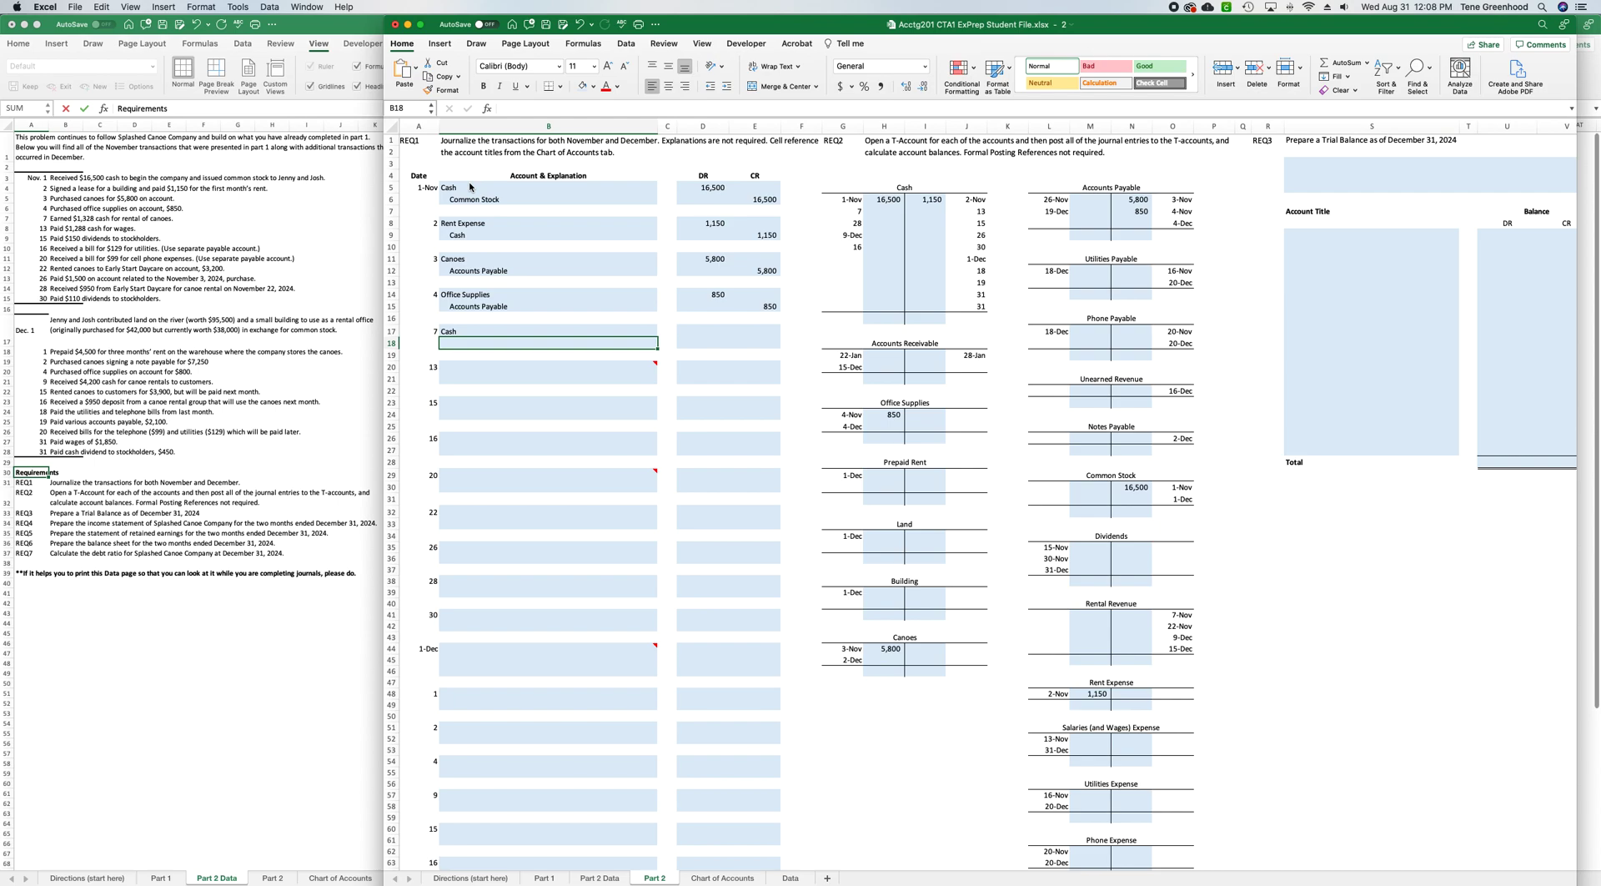
pyautogui.write('=')
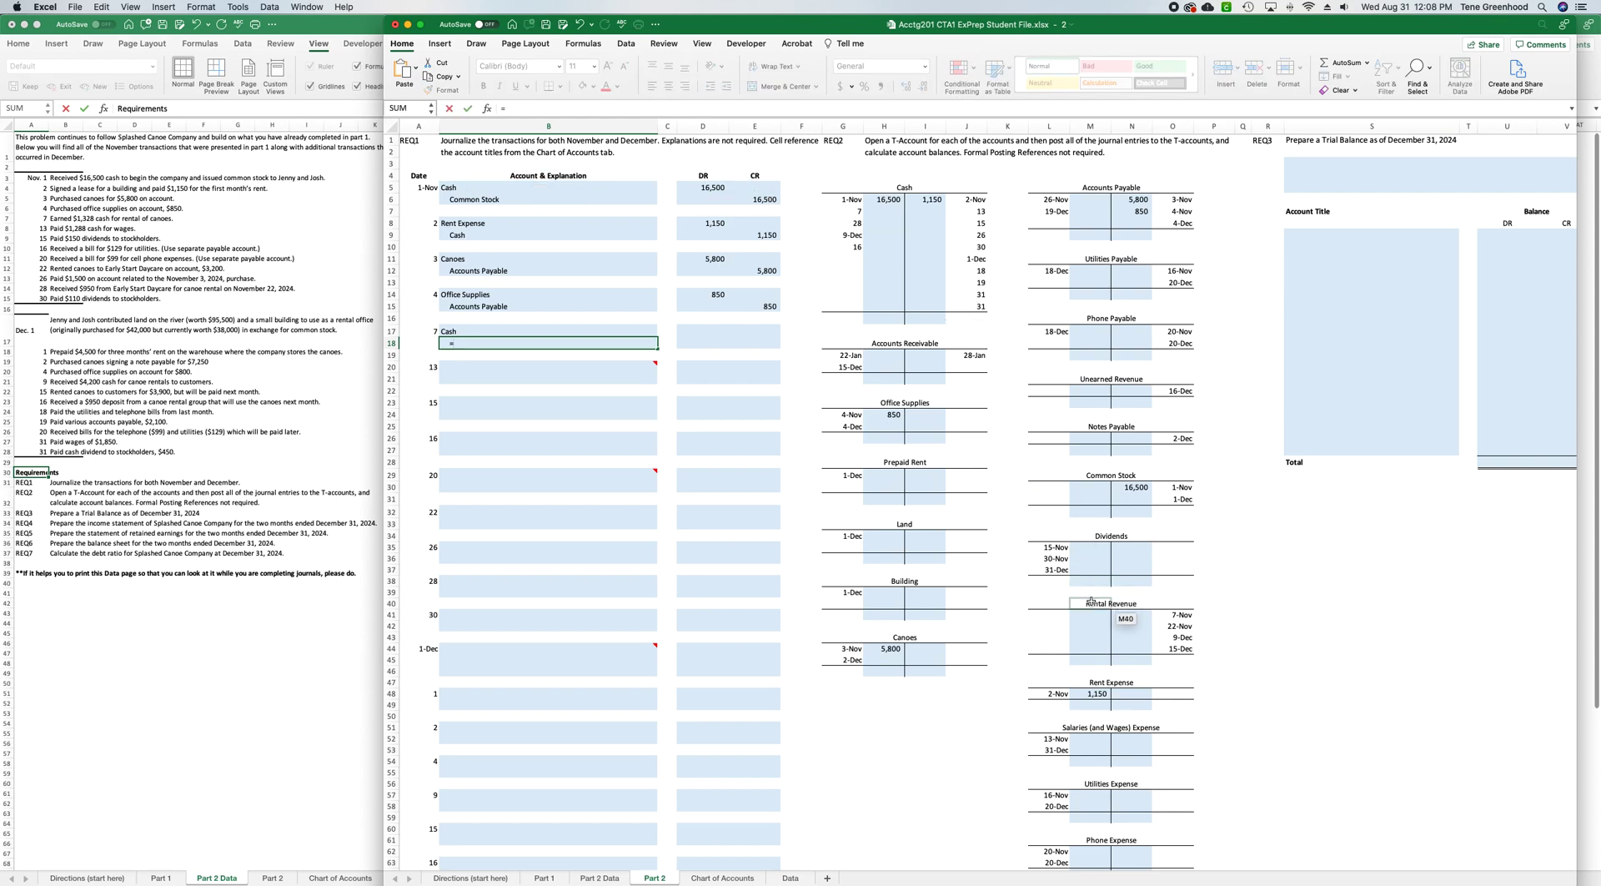
pyautogui.click(1091, 601)
pyautogui.hotkey('shift', 'Return')
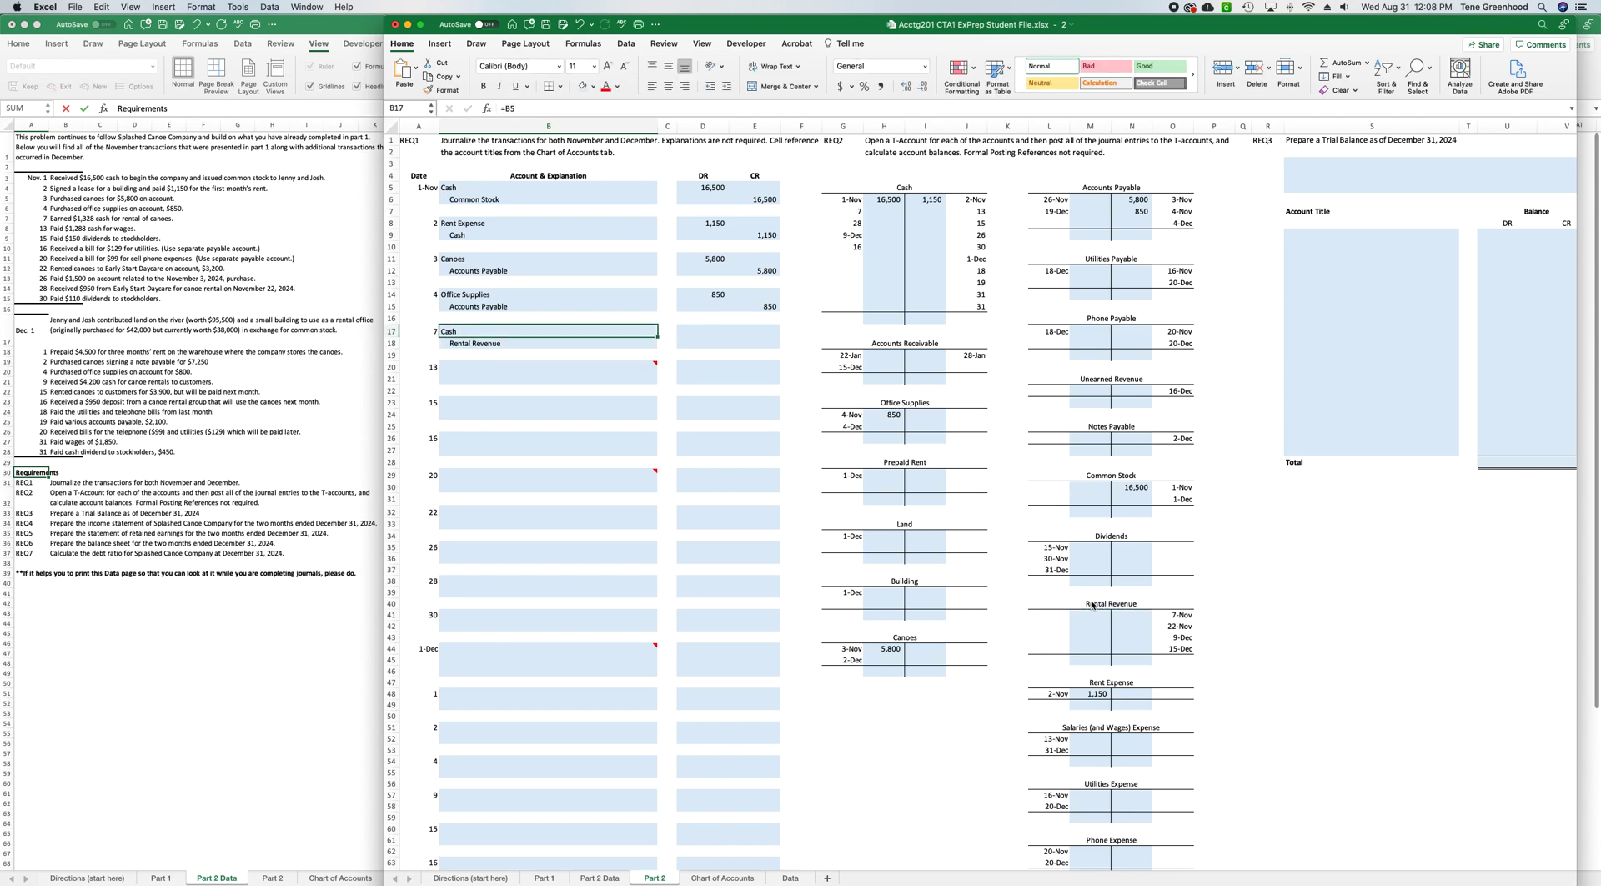
# Enter the 1,328 Cash debit in D17 and set the Rental Revenue credit E18 to =D17.
pyautogui.press('Tab')
pyautogui.press('Tab')
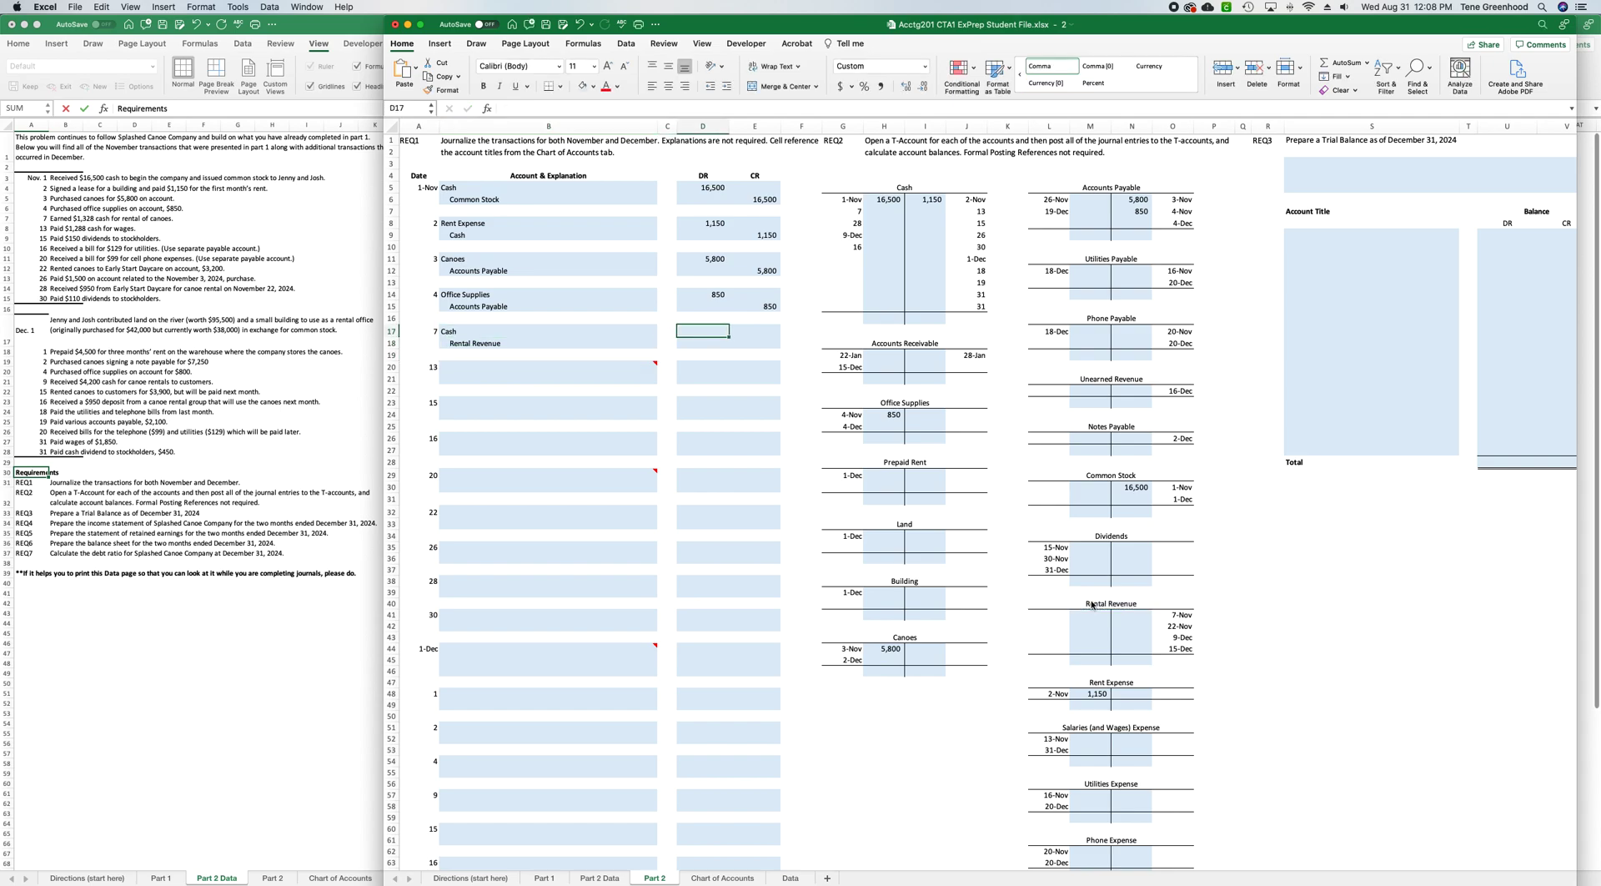
pyautogui.write('1328')
pyautogui.press('Return')
pyautogui.press('Tab')
pyautogui.write('=')
pyautogui.click(714, 331)
pyautogui.press('Return')
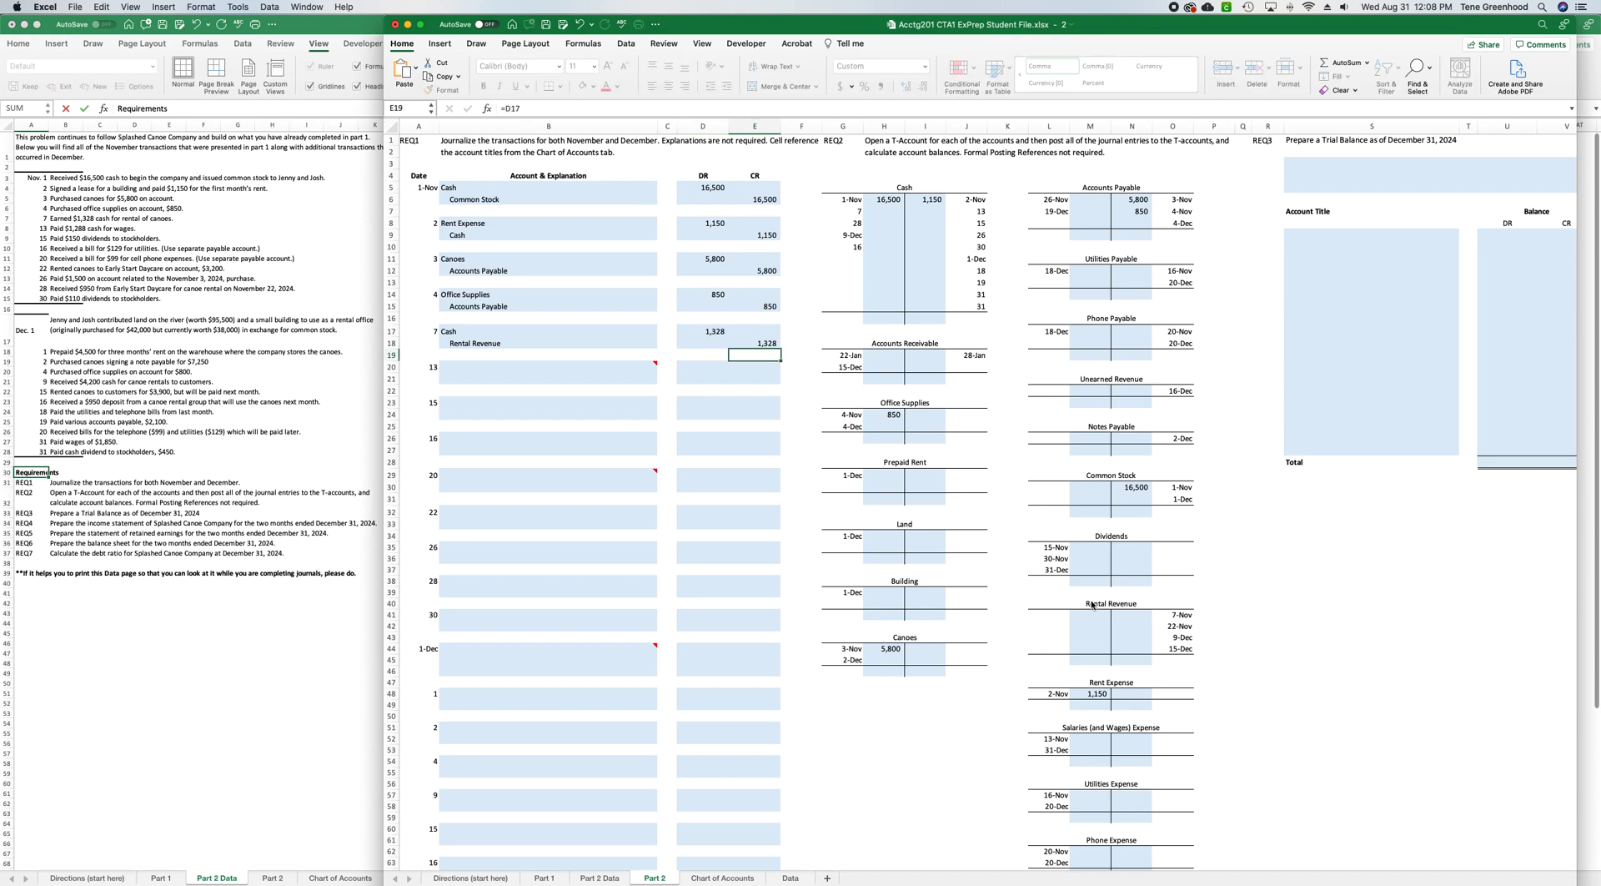
# Link H7 to journal cell D17 and N41 to E18, posting 1,328 to Cash debit and Rental Revenue credit.
pyautogui.click(881, 211)
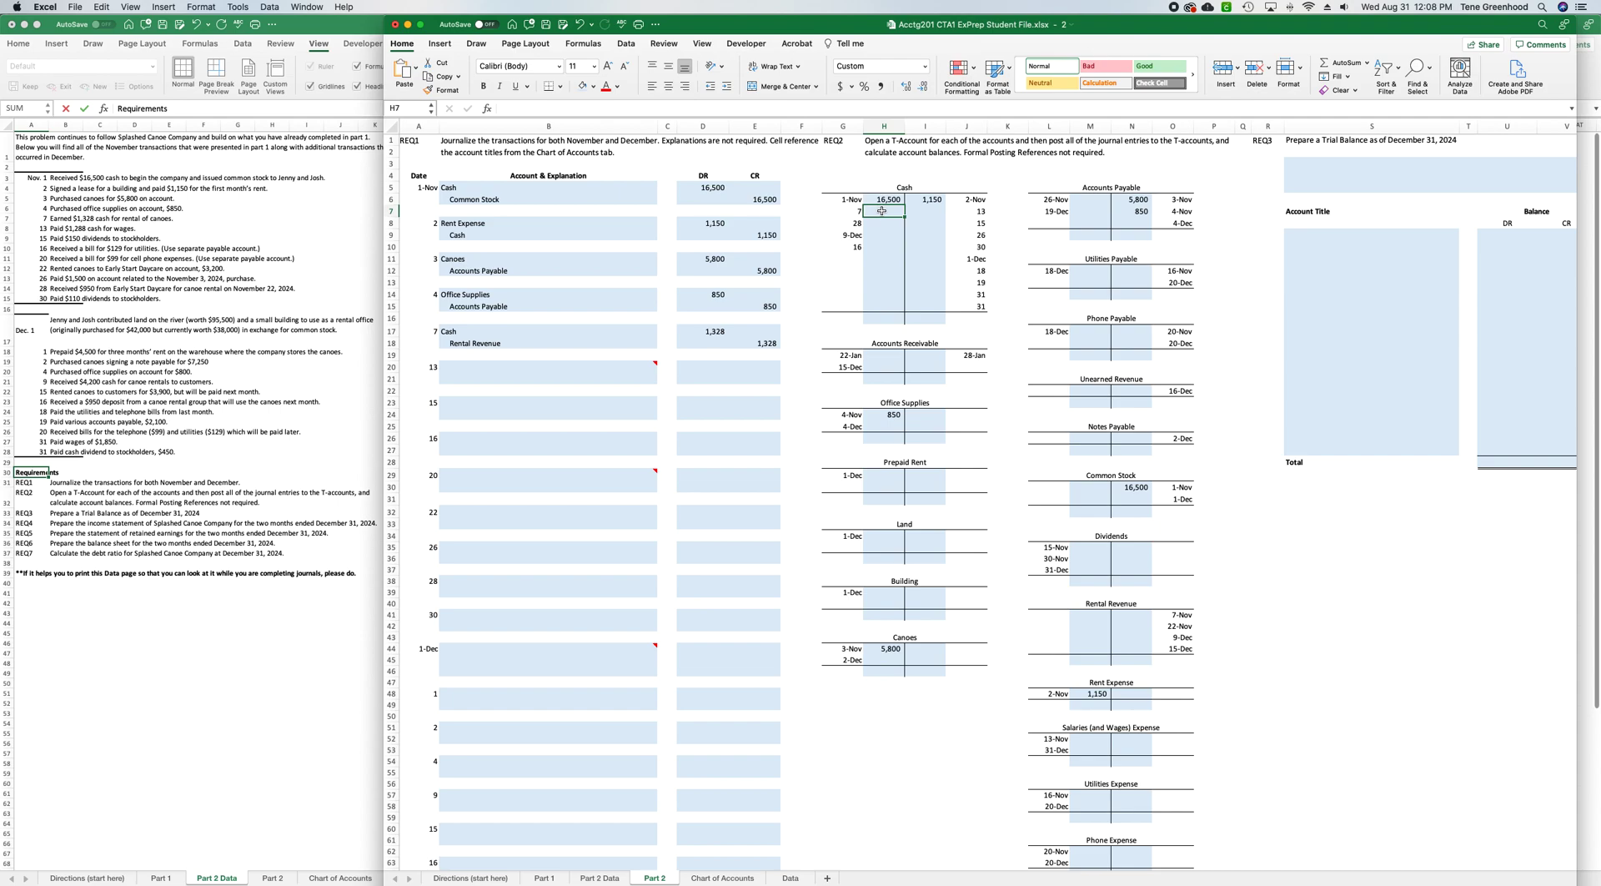
pyautogui.write('=')
pyautogui.click(707, 332)
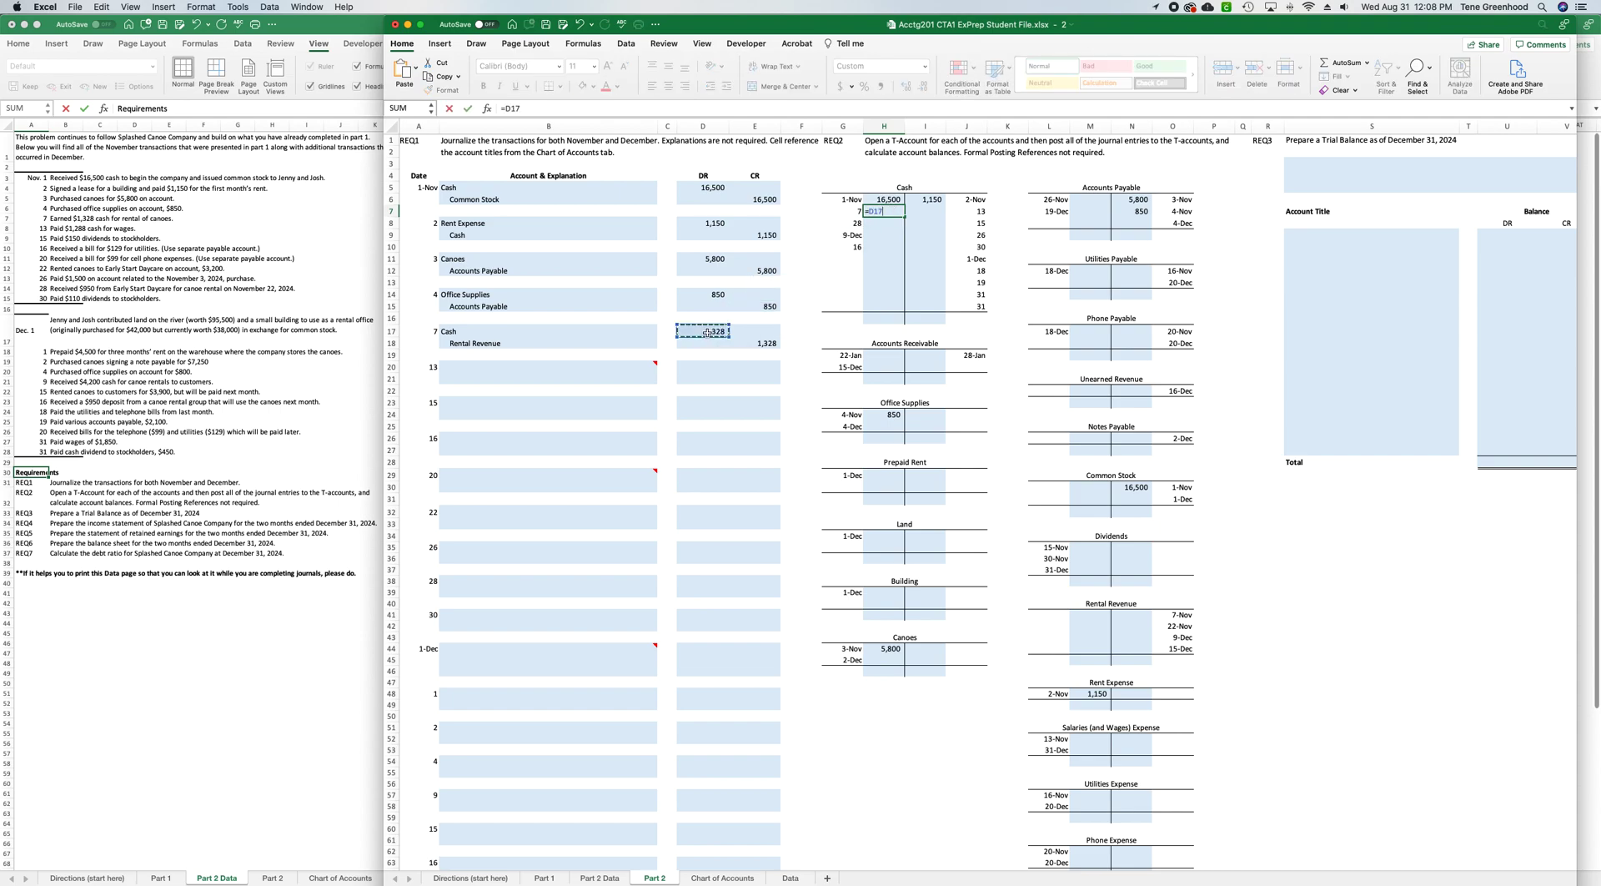
pyautogui.press('Return')
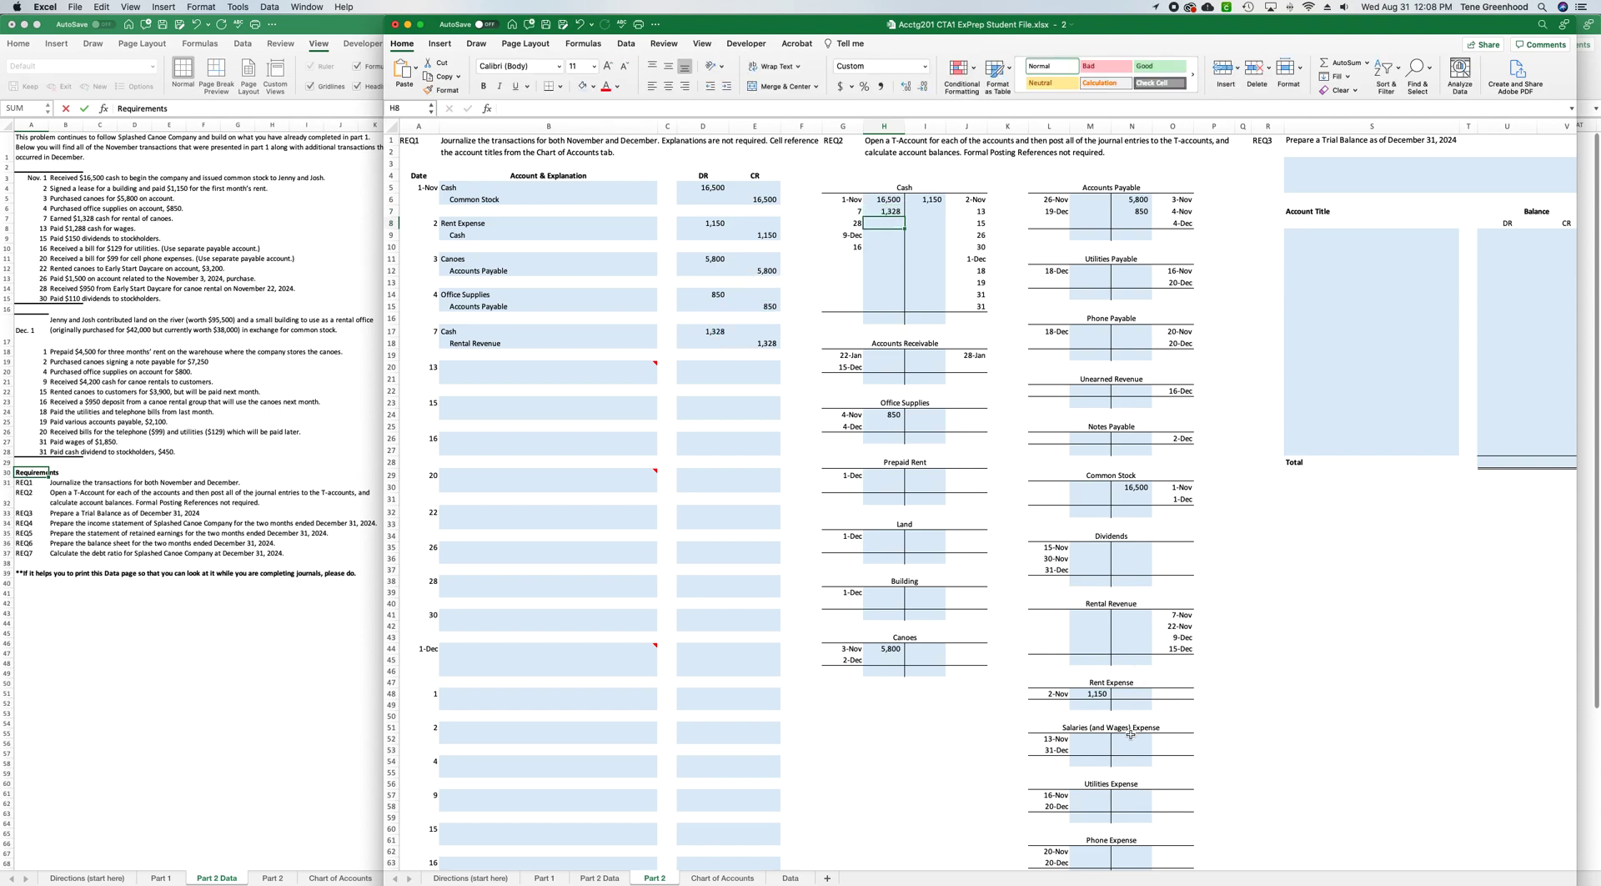
pyautogui.click(1144, 616)
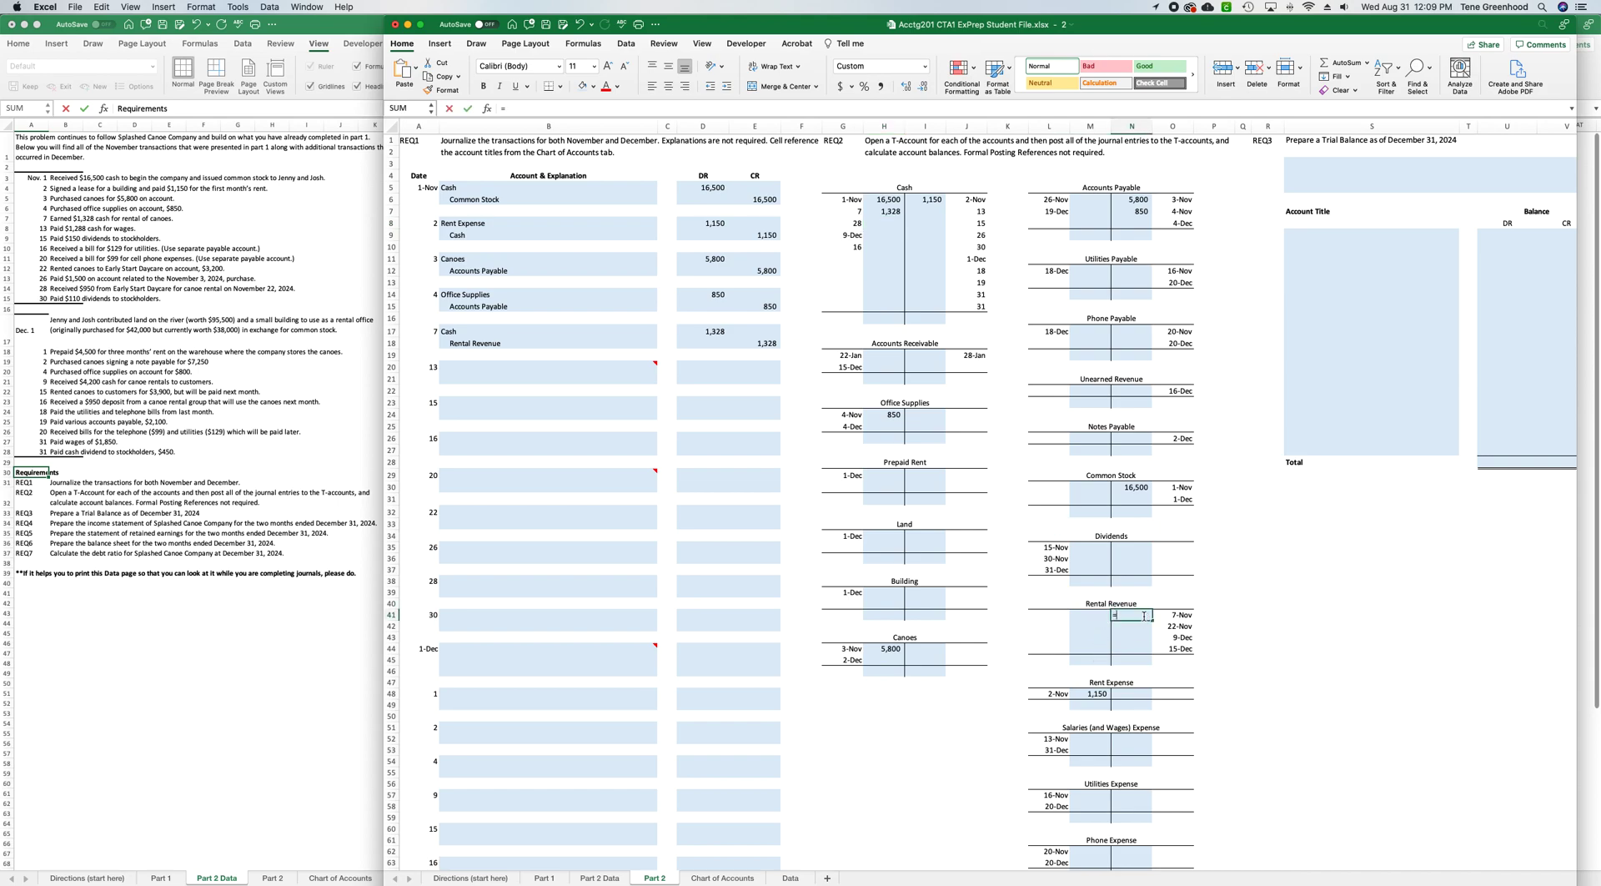
pyautogui.write('=')
pyautogui.click(755, 343)
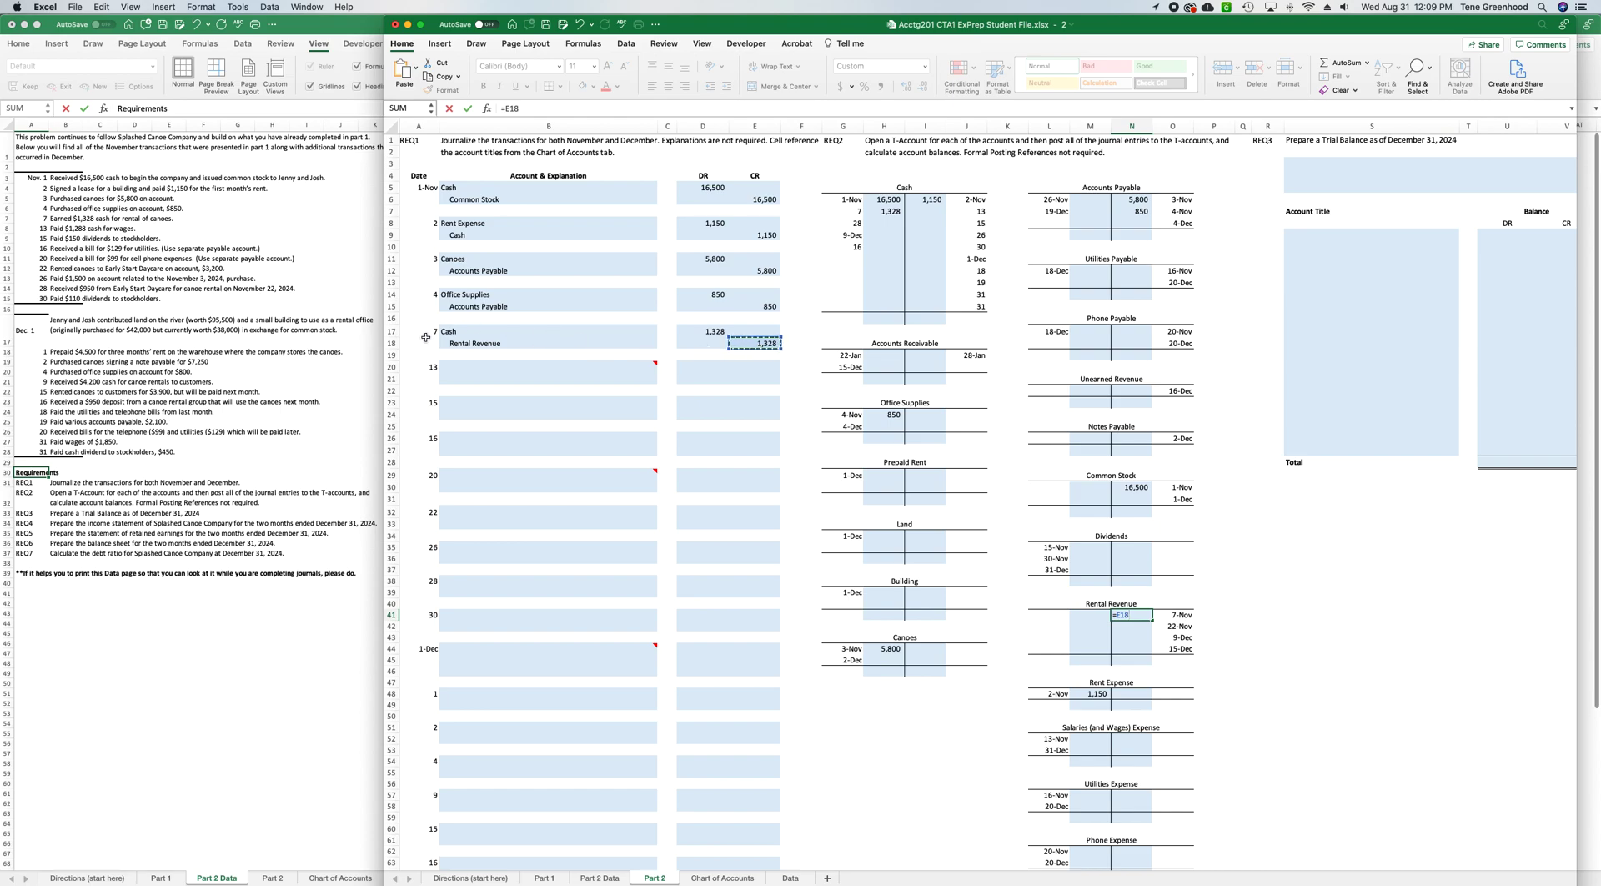
pyautogui.press('Return')
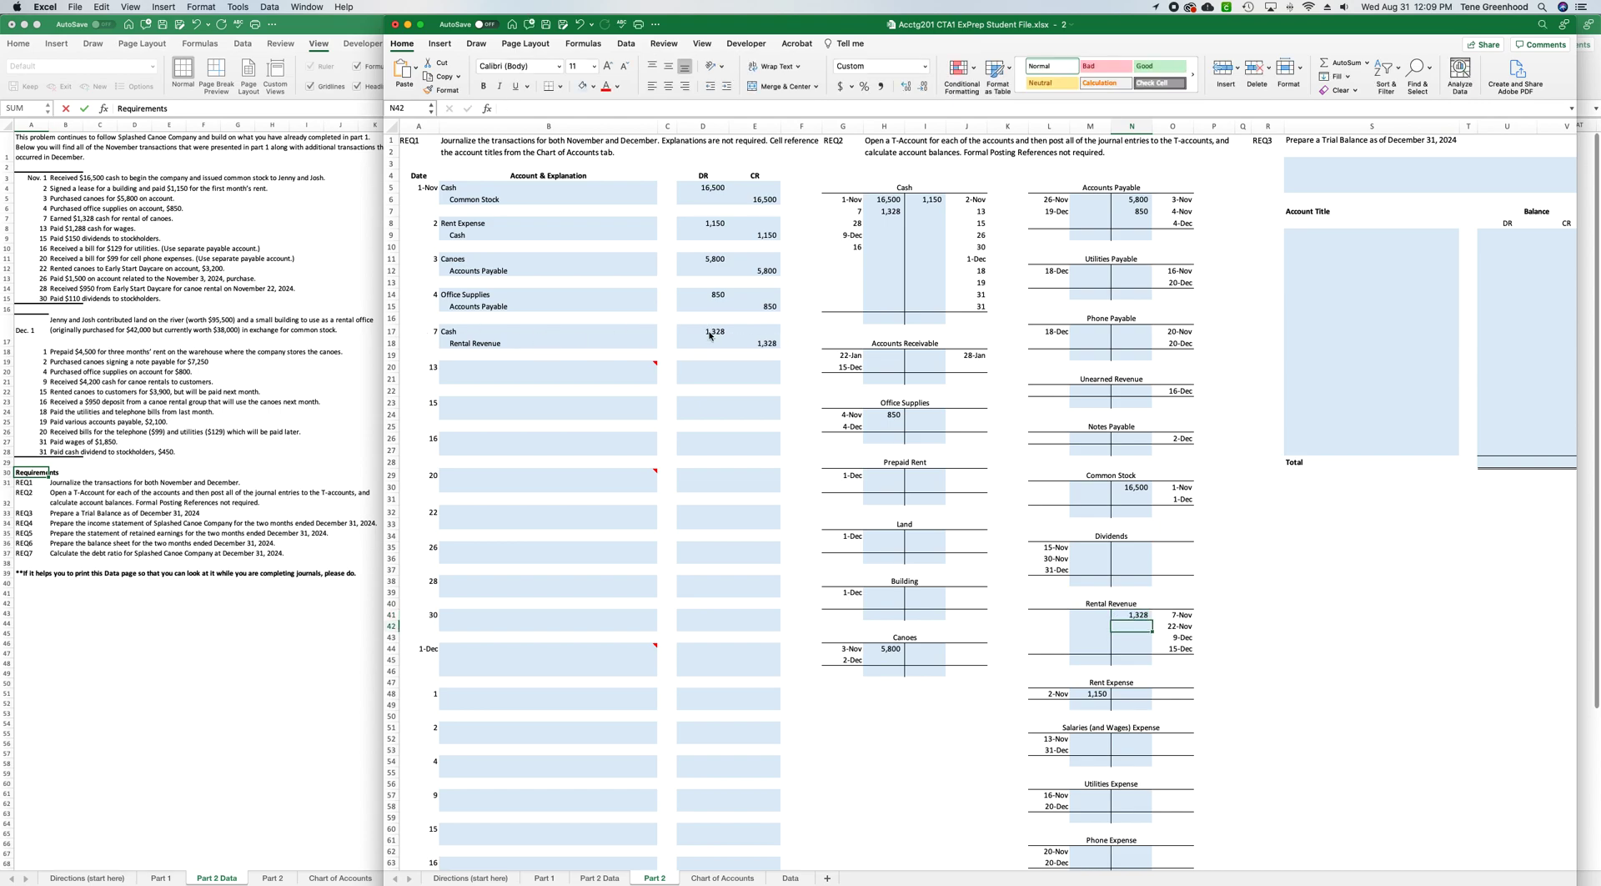
pyautogui.scroll(-5, 598, 484)
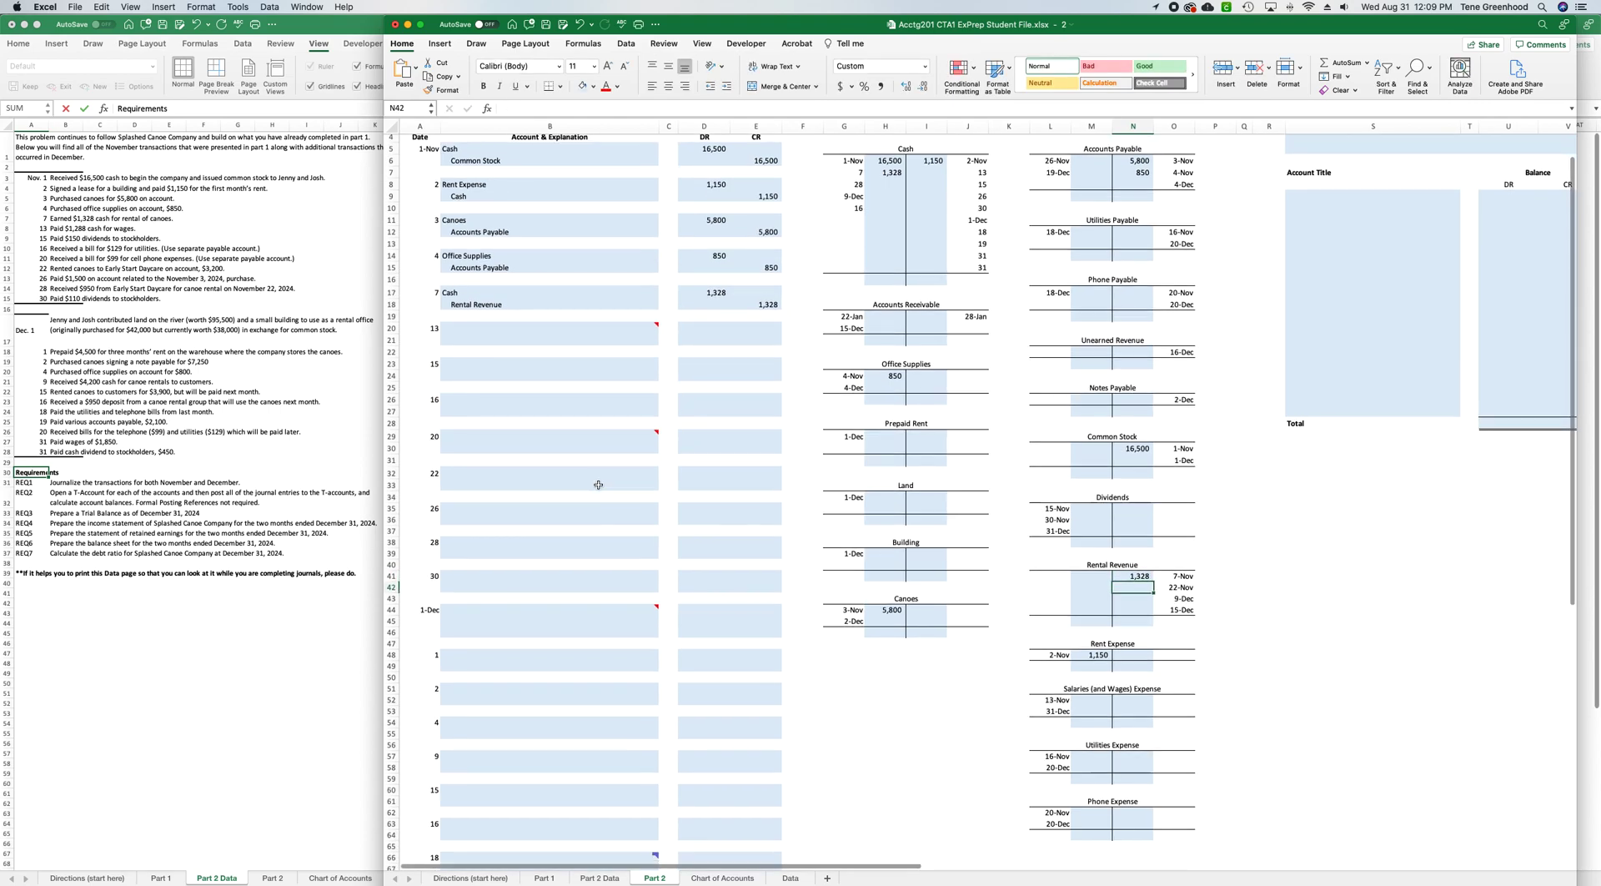
pyautogui.scroll(5, 598, 485)
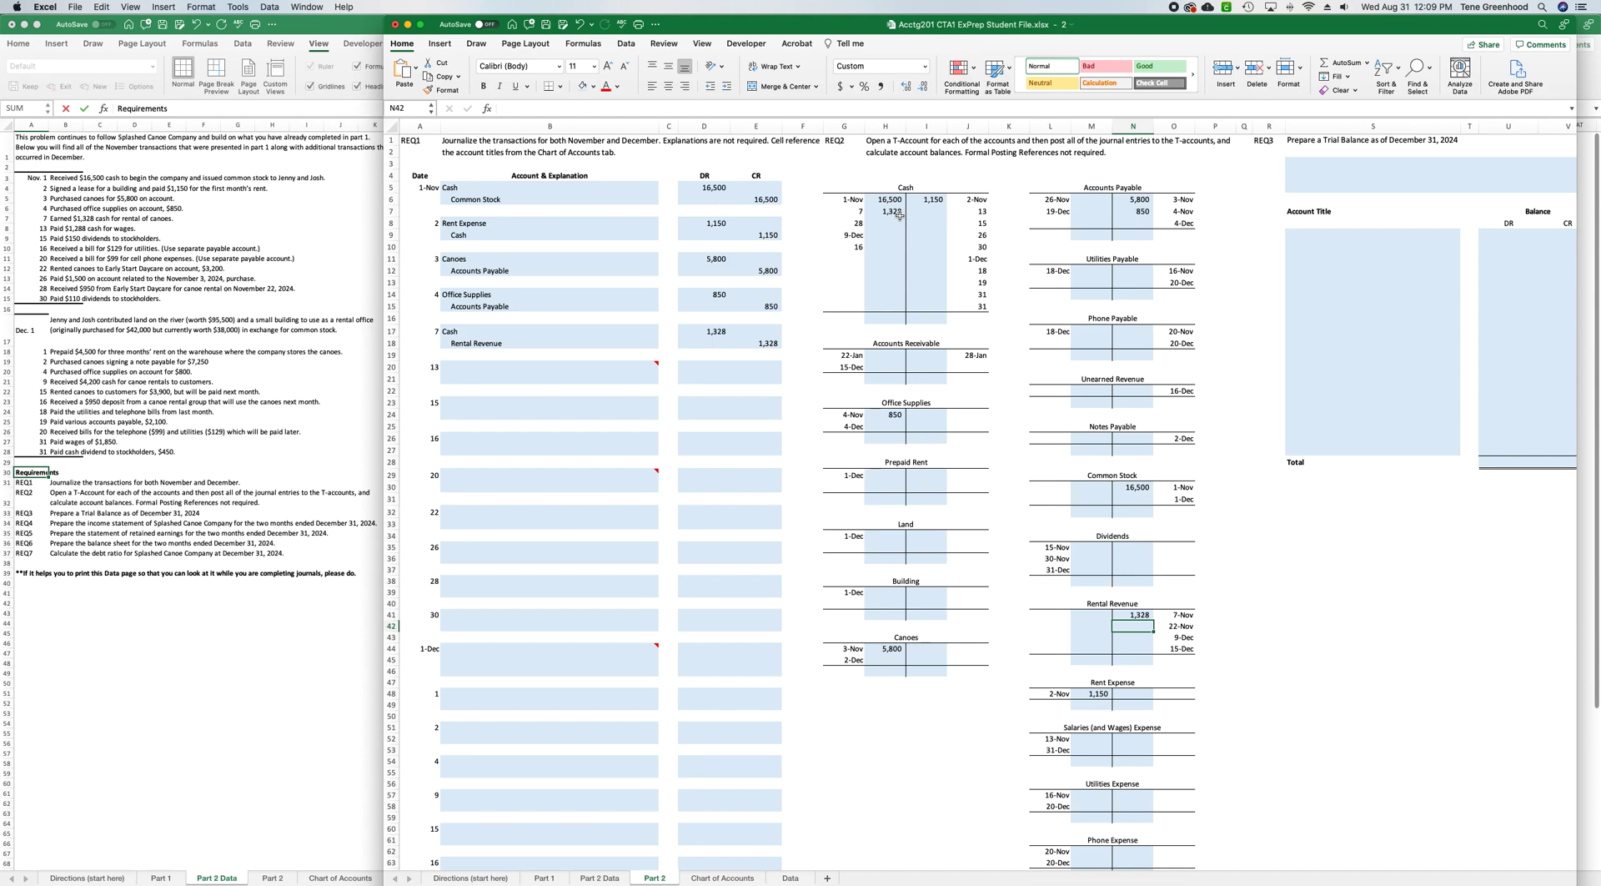
pyautogui.click(878, 316)
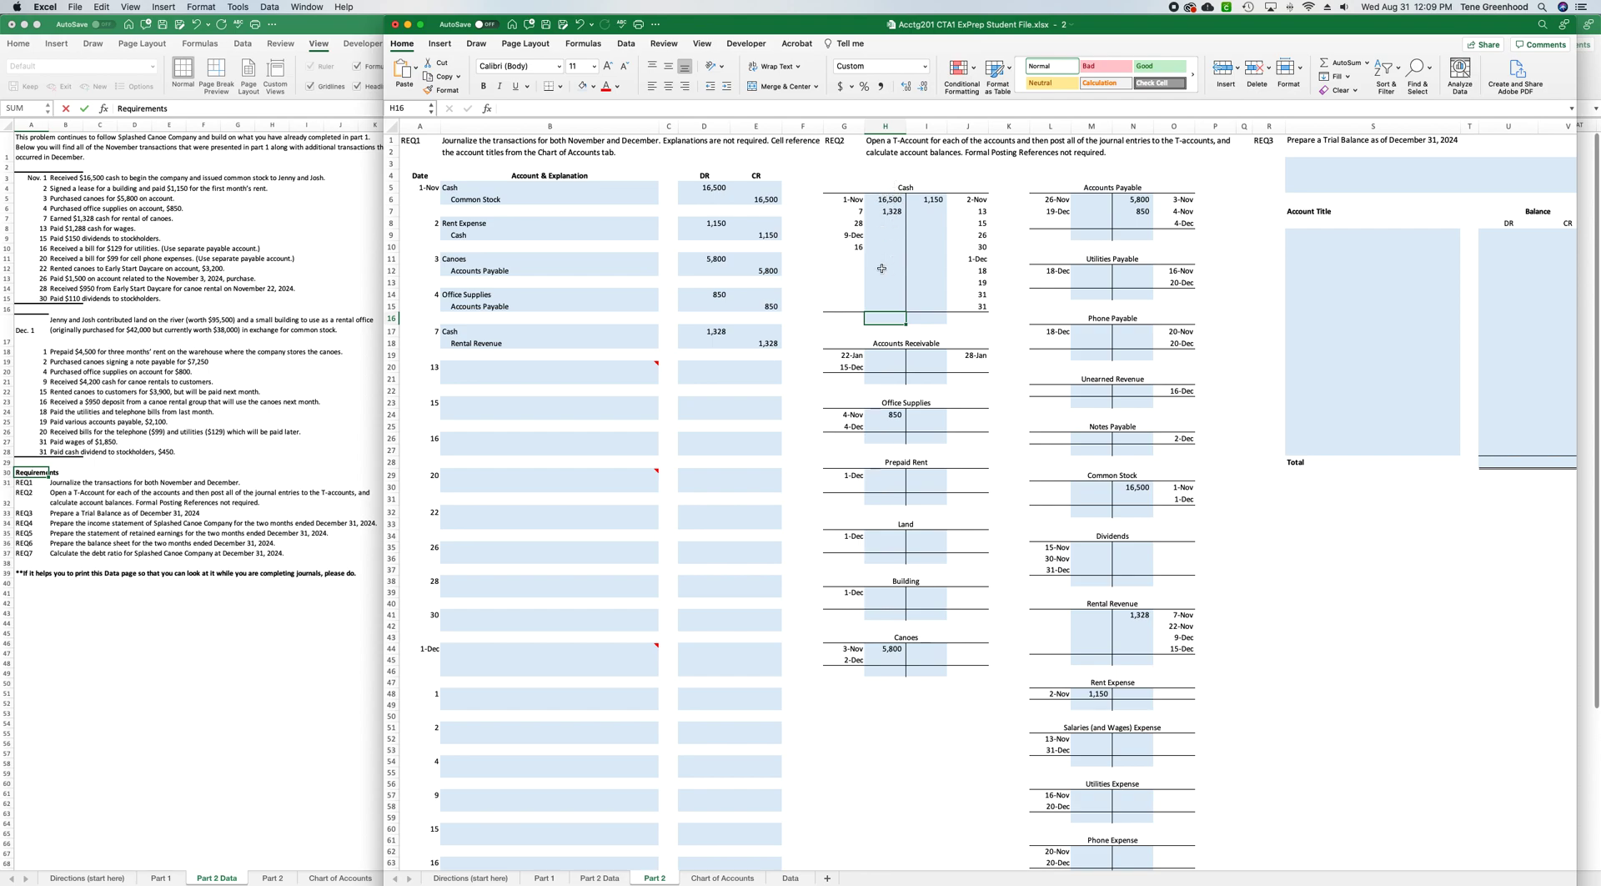
pyautogui.hscroll(3, 882, 321)
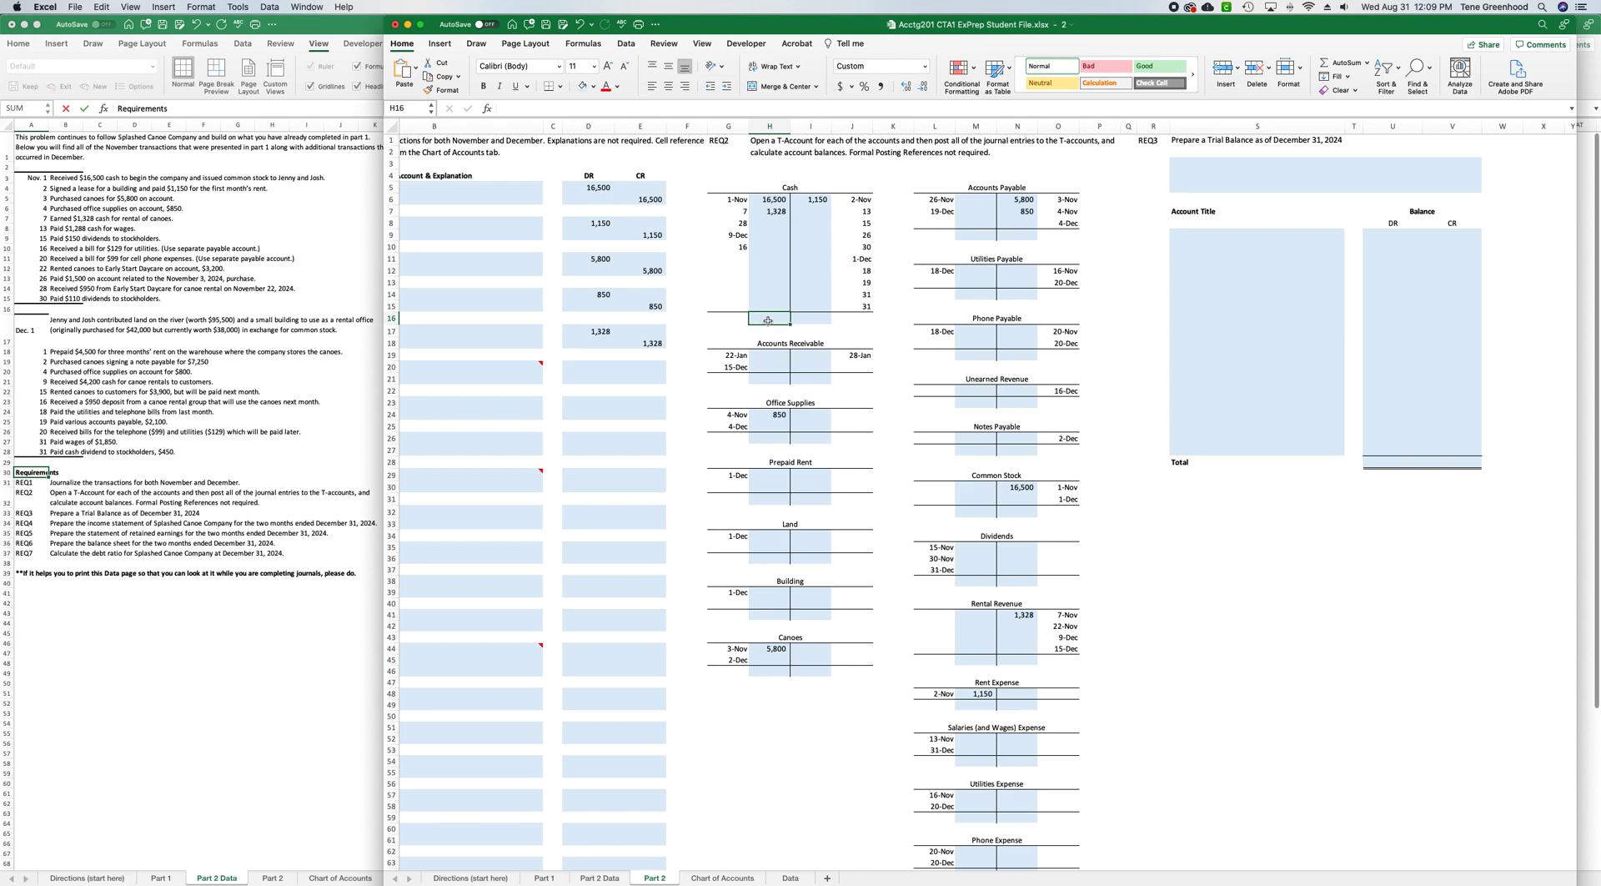
# Enter =SUM(H6:H15)-SUM(I6:I15) in H16 to show the 16,678 Cash balance.
pyautogui.write('=sum')
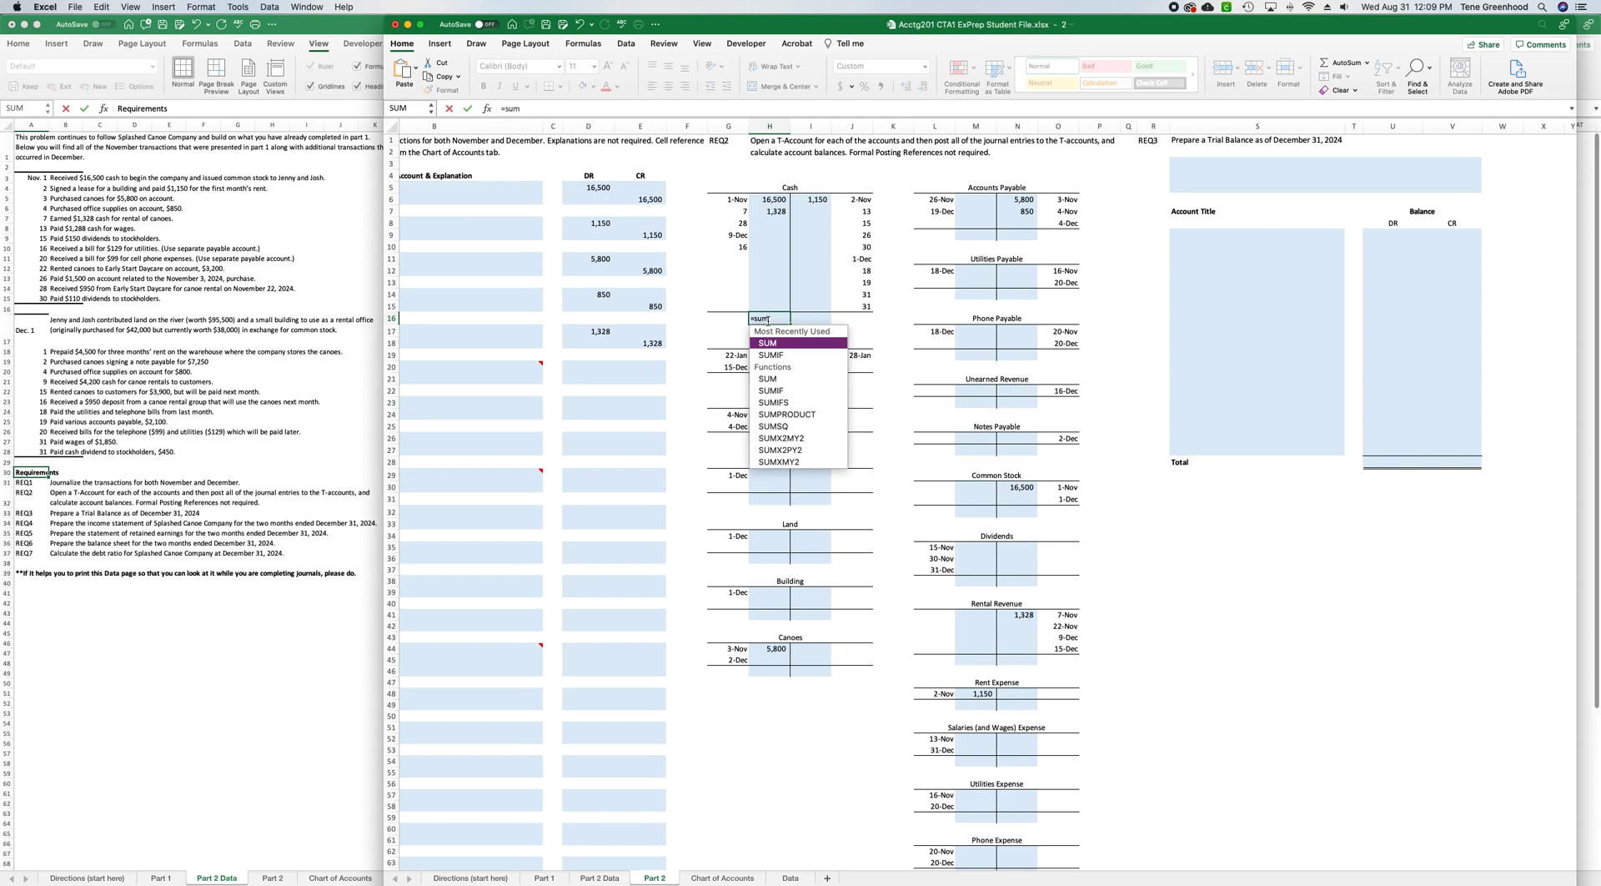
pyautogui.write('(')
pyautogui.moveTo(768, 306); pyautogui.dragTo(766, 202)
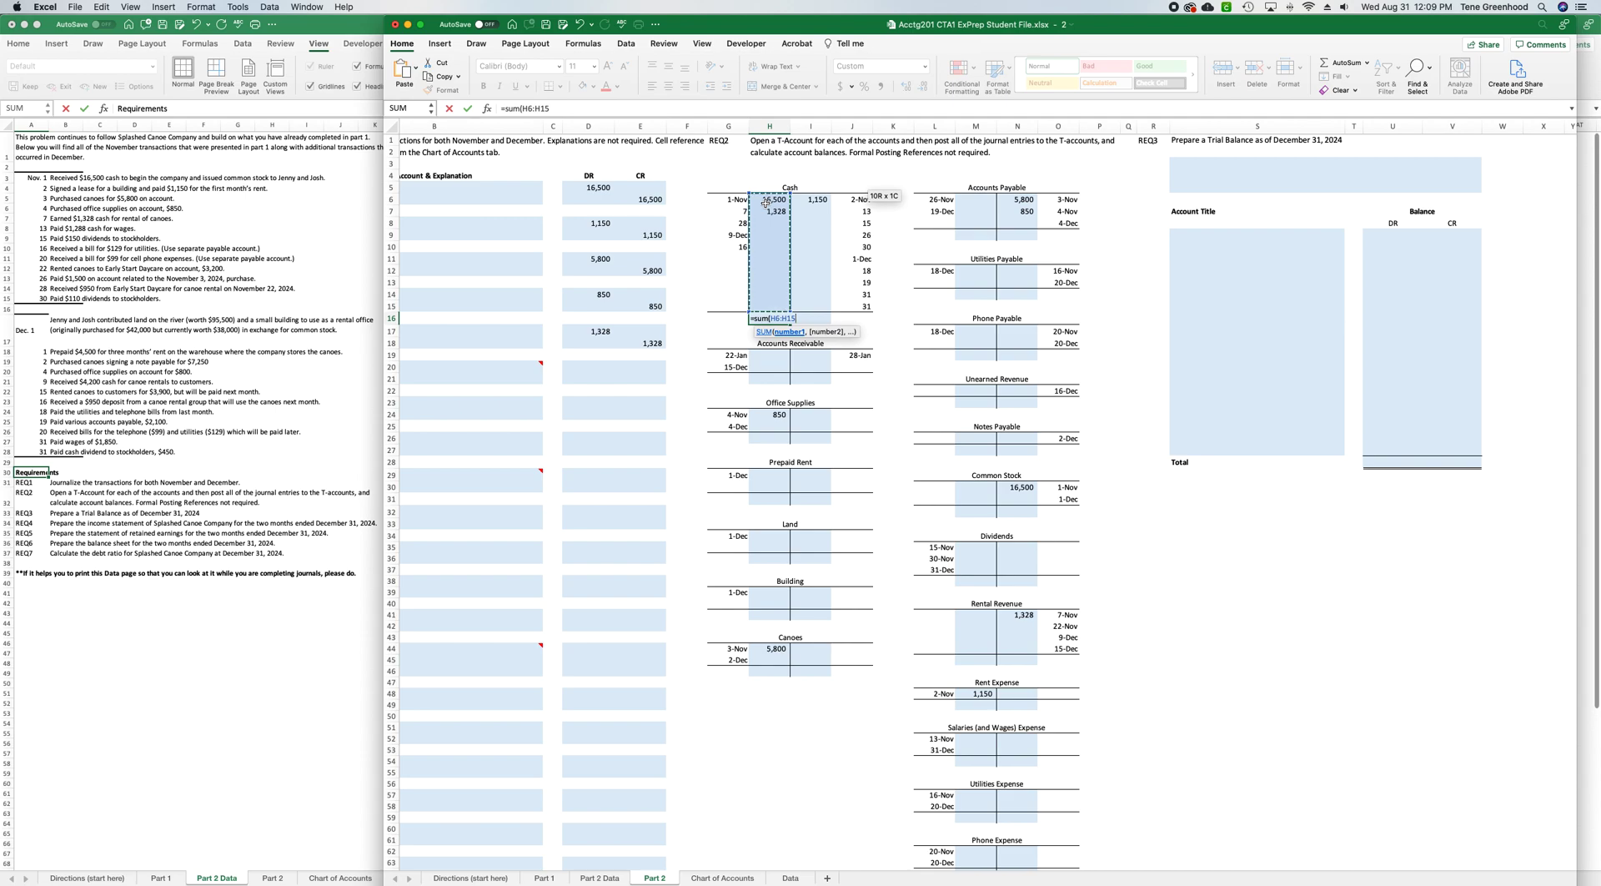
pyautogui.write(')')
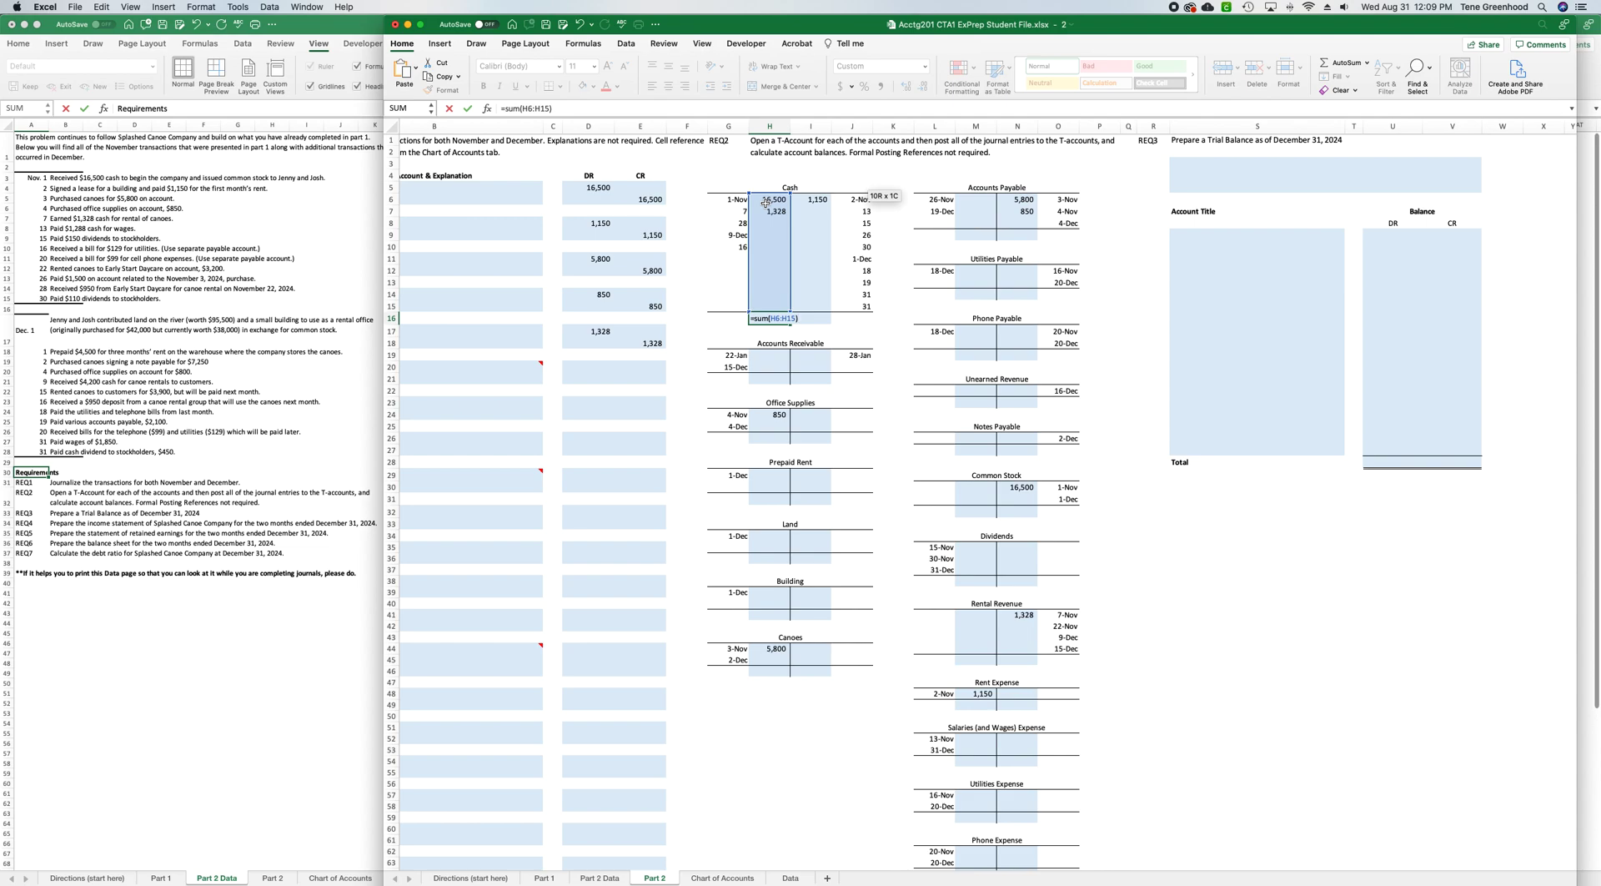
pyautogui.write('-sum')
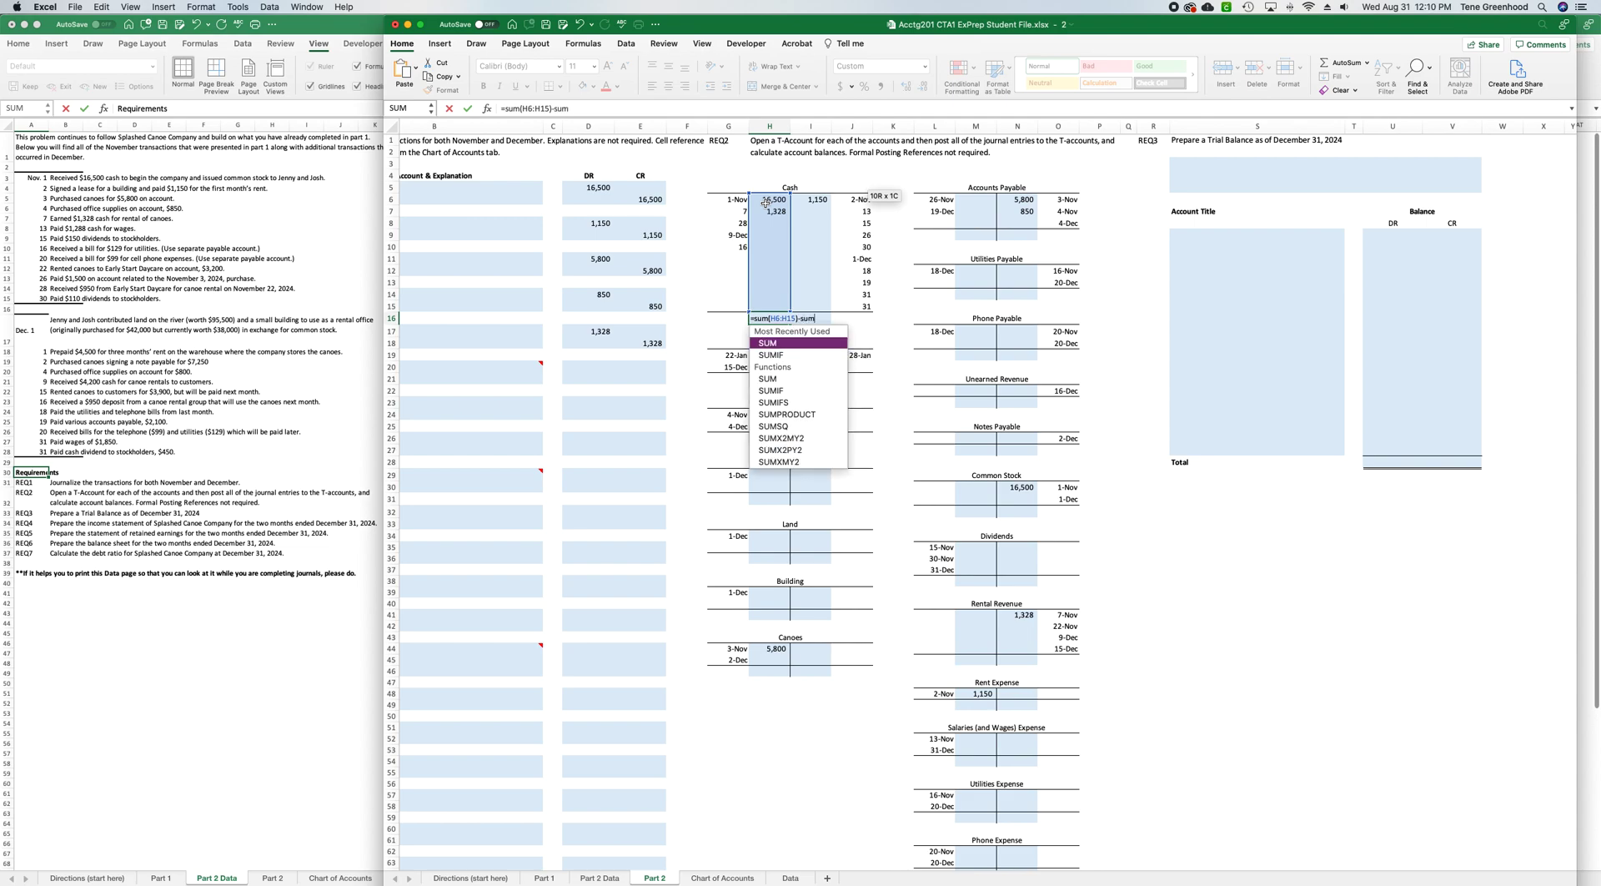
pyautogui.write('(')
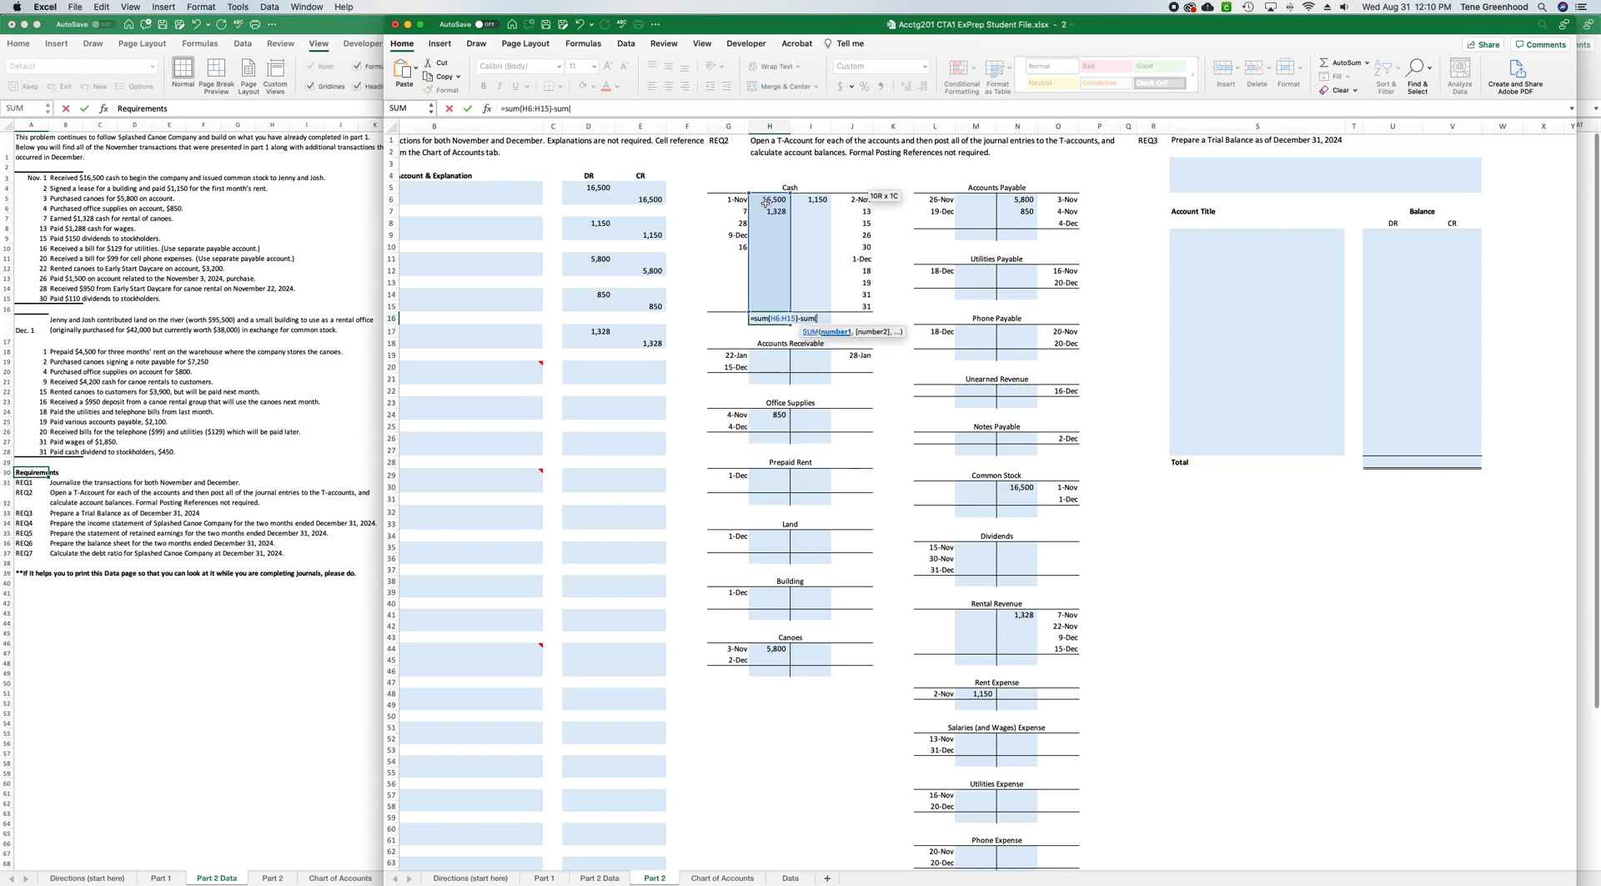
pyautogui.moveTo(811, 200); pyautogui.dragTo(813, 307)
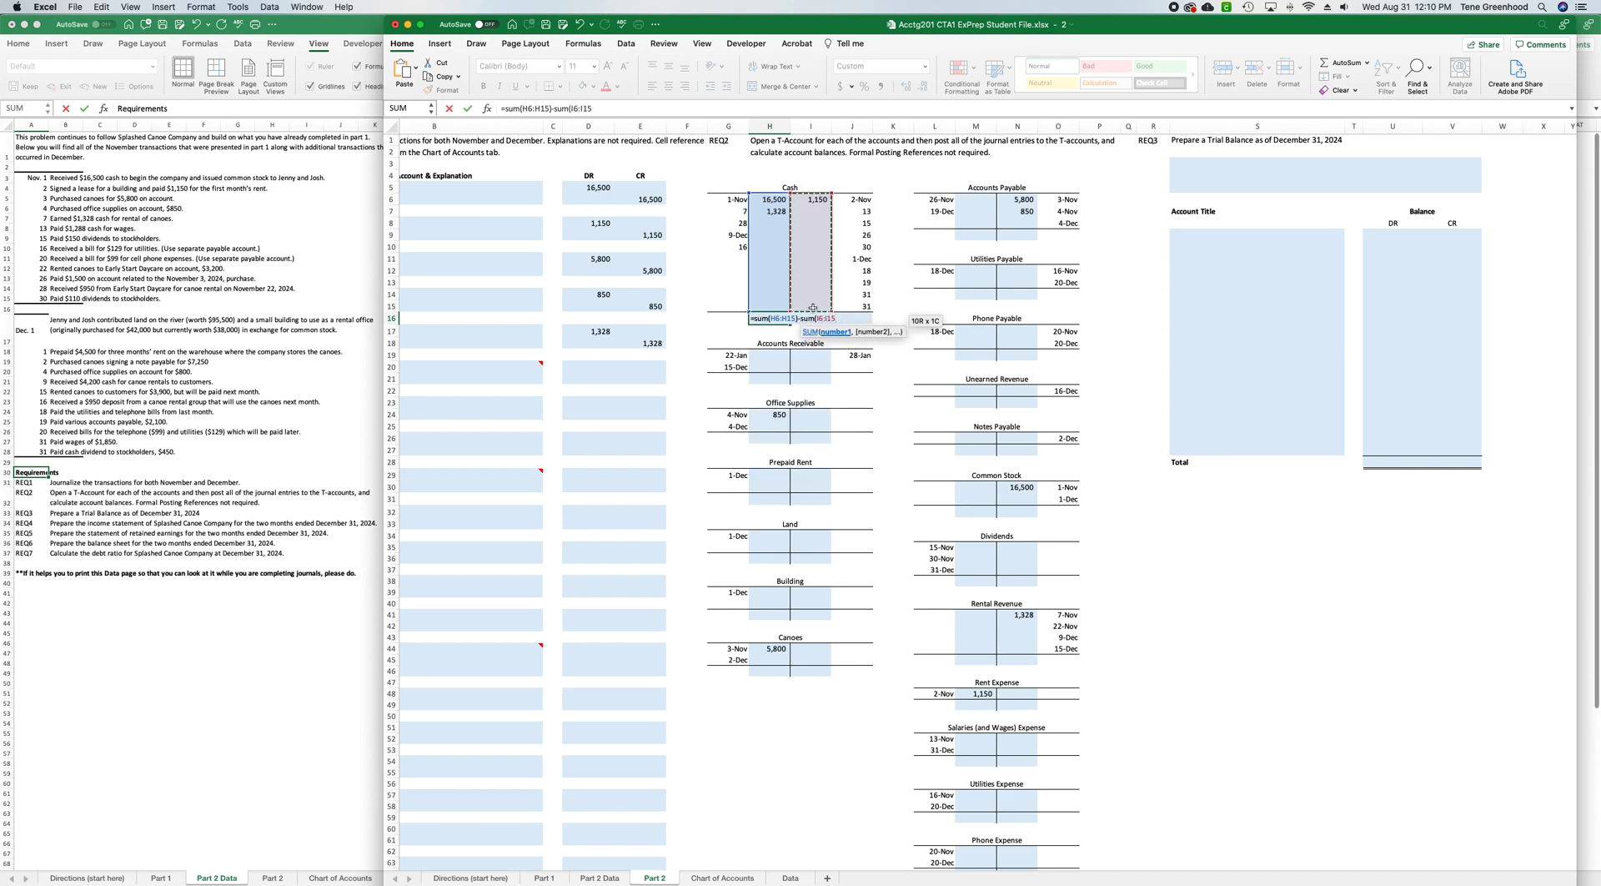
pyautogui.write(')')
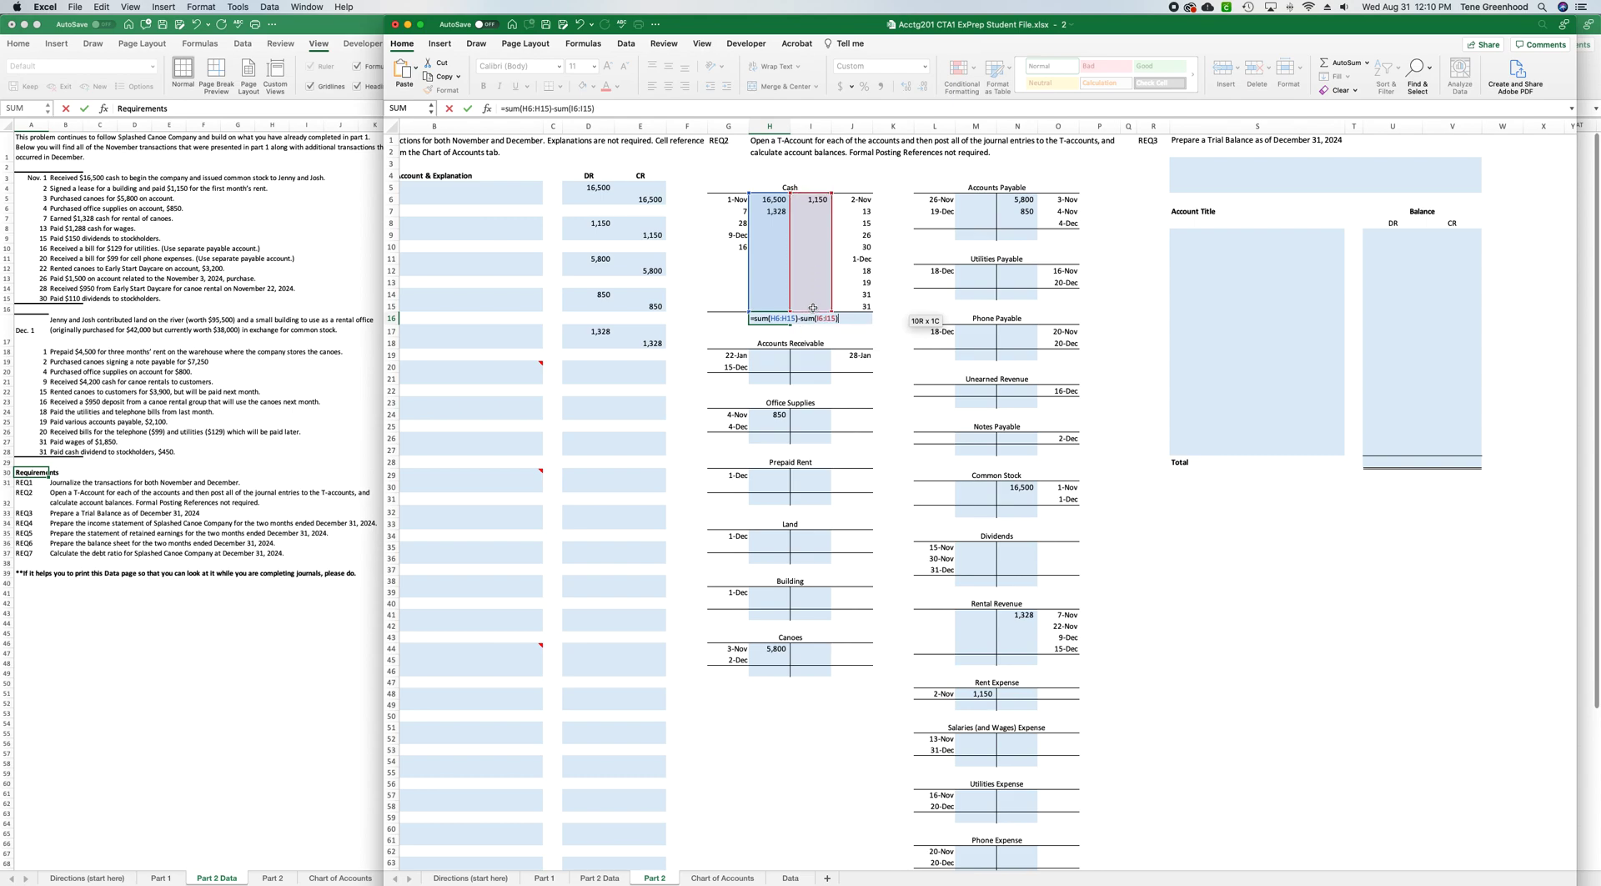
pyautogui.press('Return')
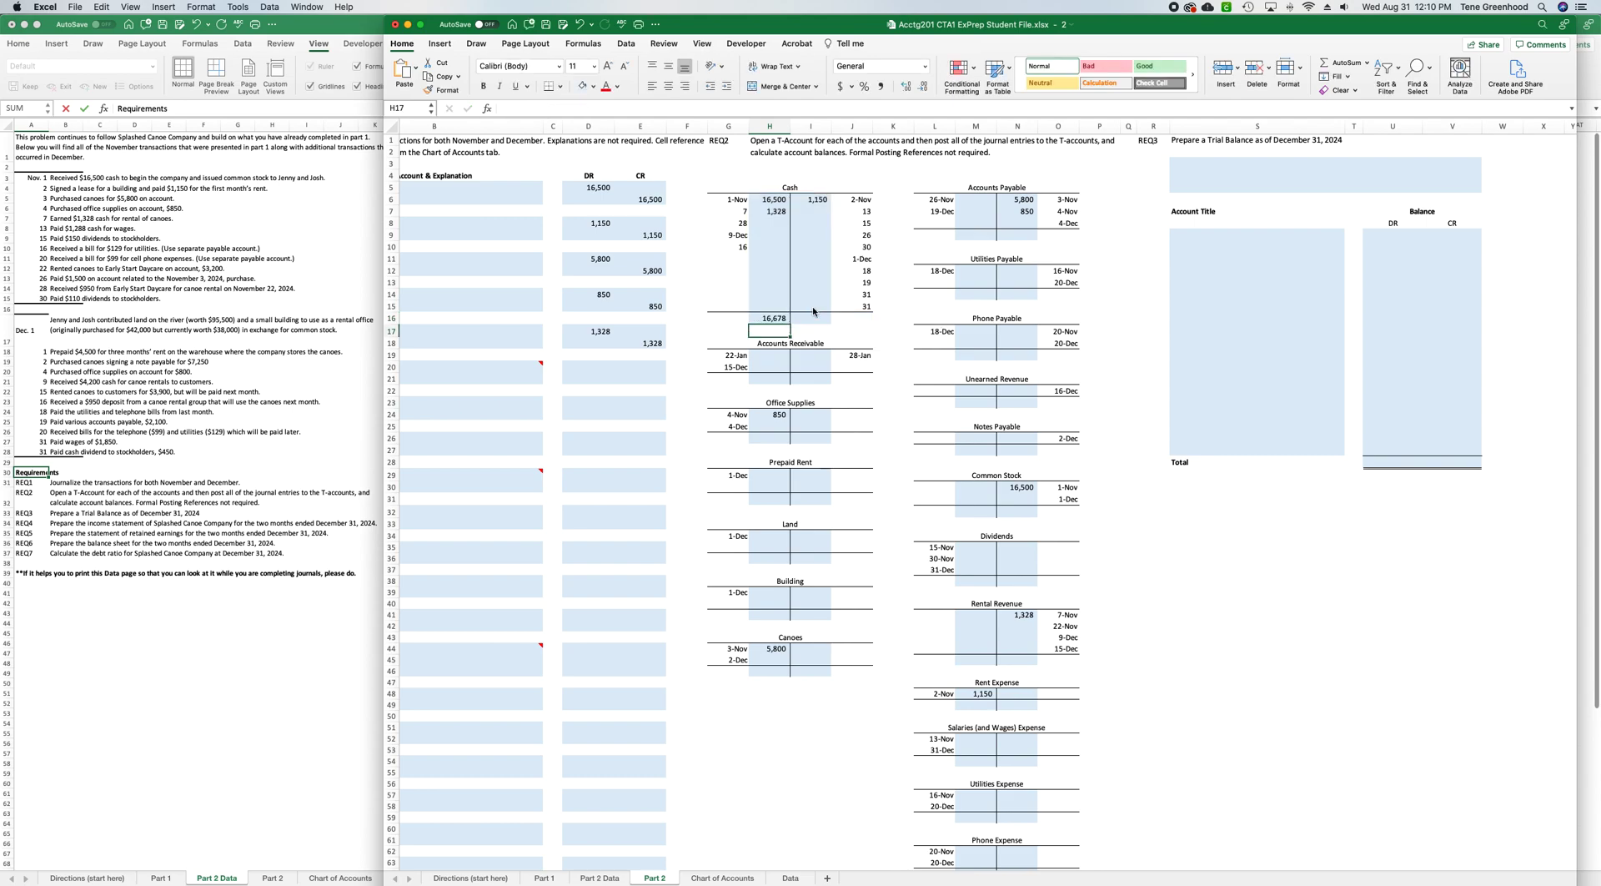
pyautogui.press('Up')
pyautogui.press('Up')
pyautogui.press('Up')
pyautogui.press('Up')
pyautogui.press('Up')
pyautogui.press('Up')
pyautogui.press('Up')
pyautogui.press('Up')
pyautogui.press('Right')
pyautogui.press('Up')
pyautogui.press('Up')
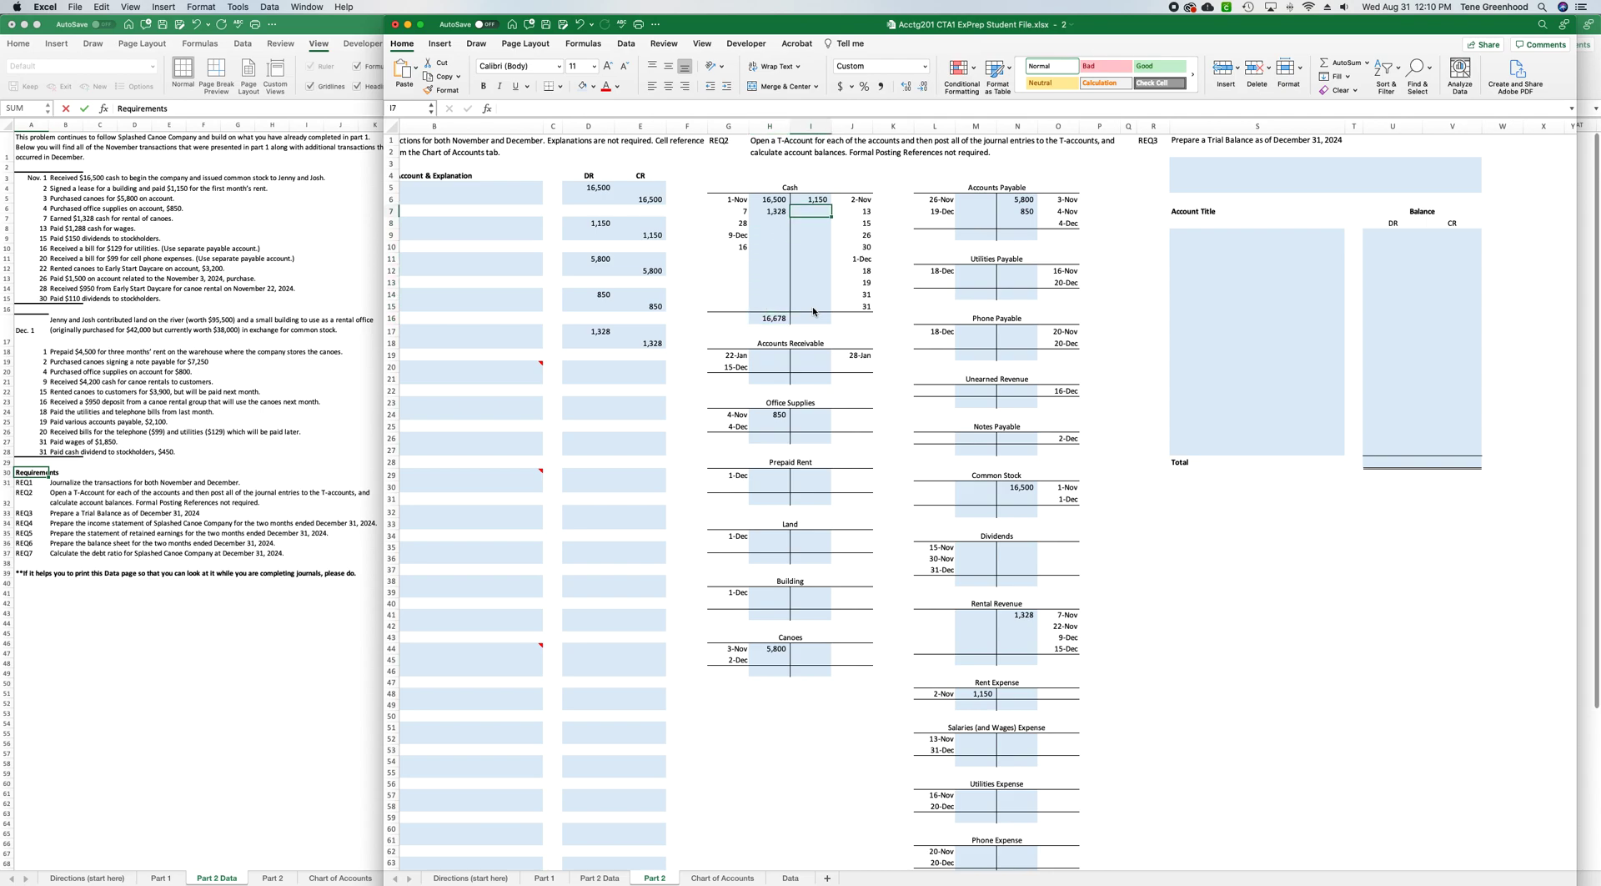
pyautogui.write('150')
pyautogui.press('Return')
pyautogui.write('1,00')
pyautogui.write('000')
pyautogui.press('Return')
pyautogui.write('50')
pyautogui.press('Return')
pyautogui.press('Up')
pyautogui.press('BackSpace')
pyautogui.press('Up')
pyautogui.press('BackSpace')
pyautogui.press('Up')
pyautogui.press('BackSpace')
pyautogui.press('Return')
pyautogui.click(1025, 237)
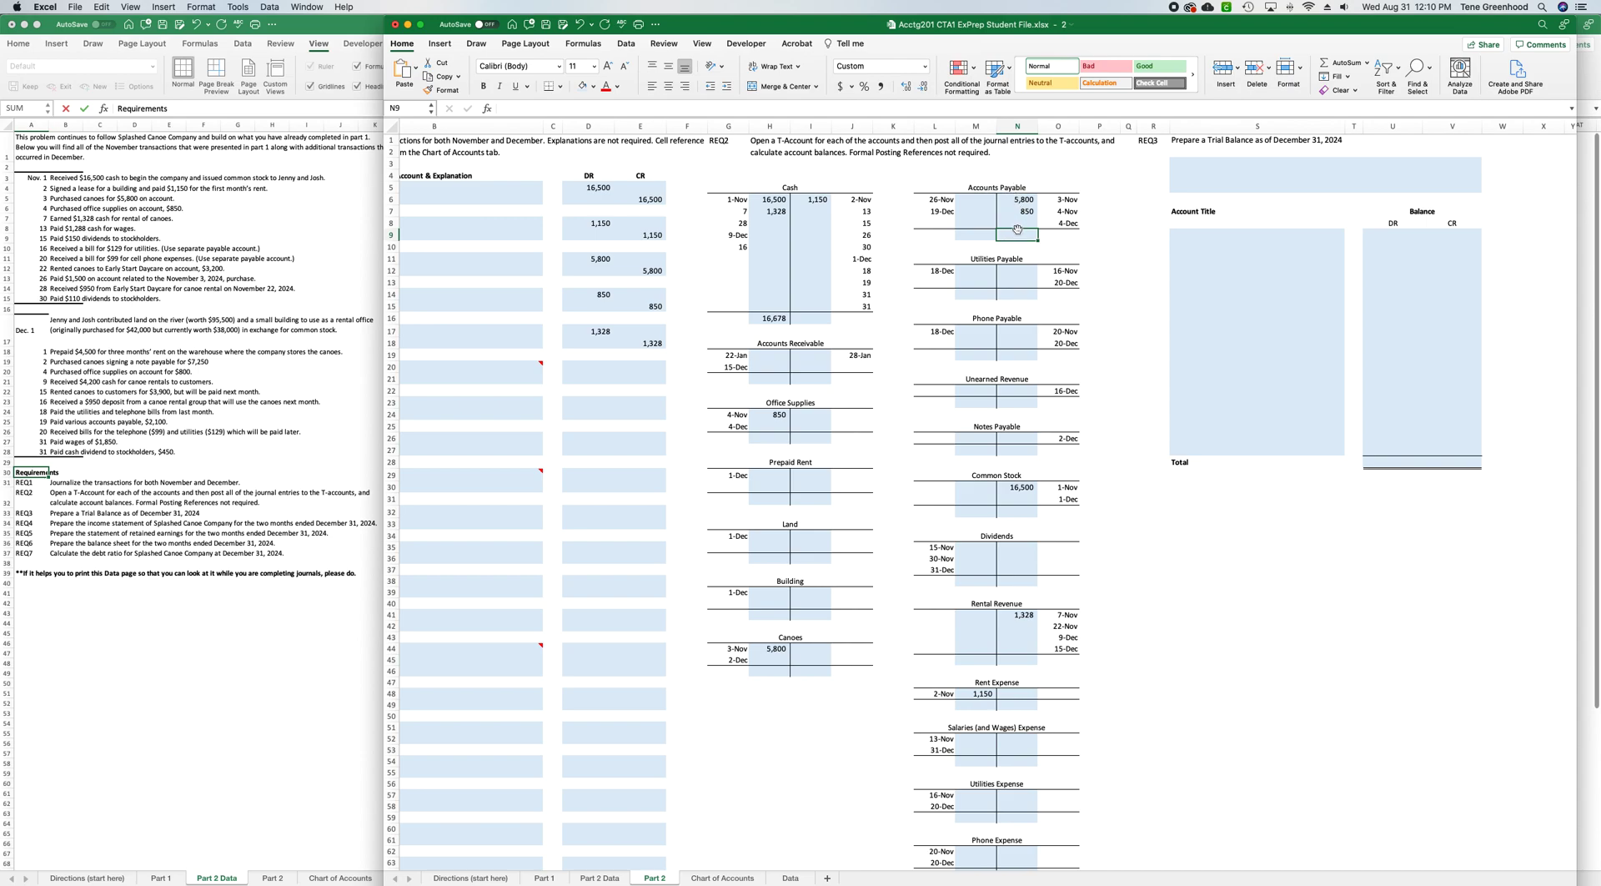
# Enter =SUM(N6:N8)-SUM(M6:M8) in N9 for the 6,650 Accounts Payable balance.
pyautogui.write('=')
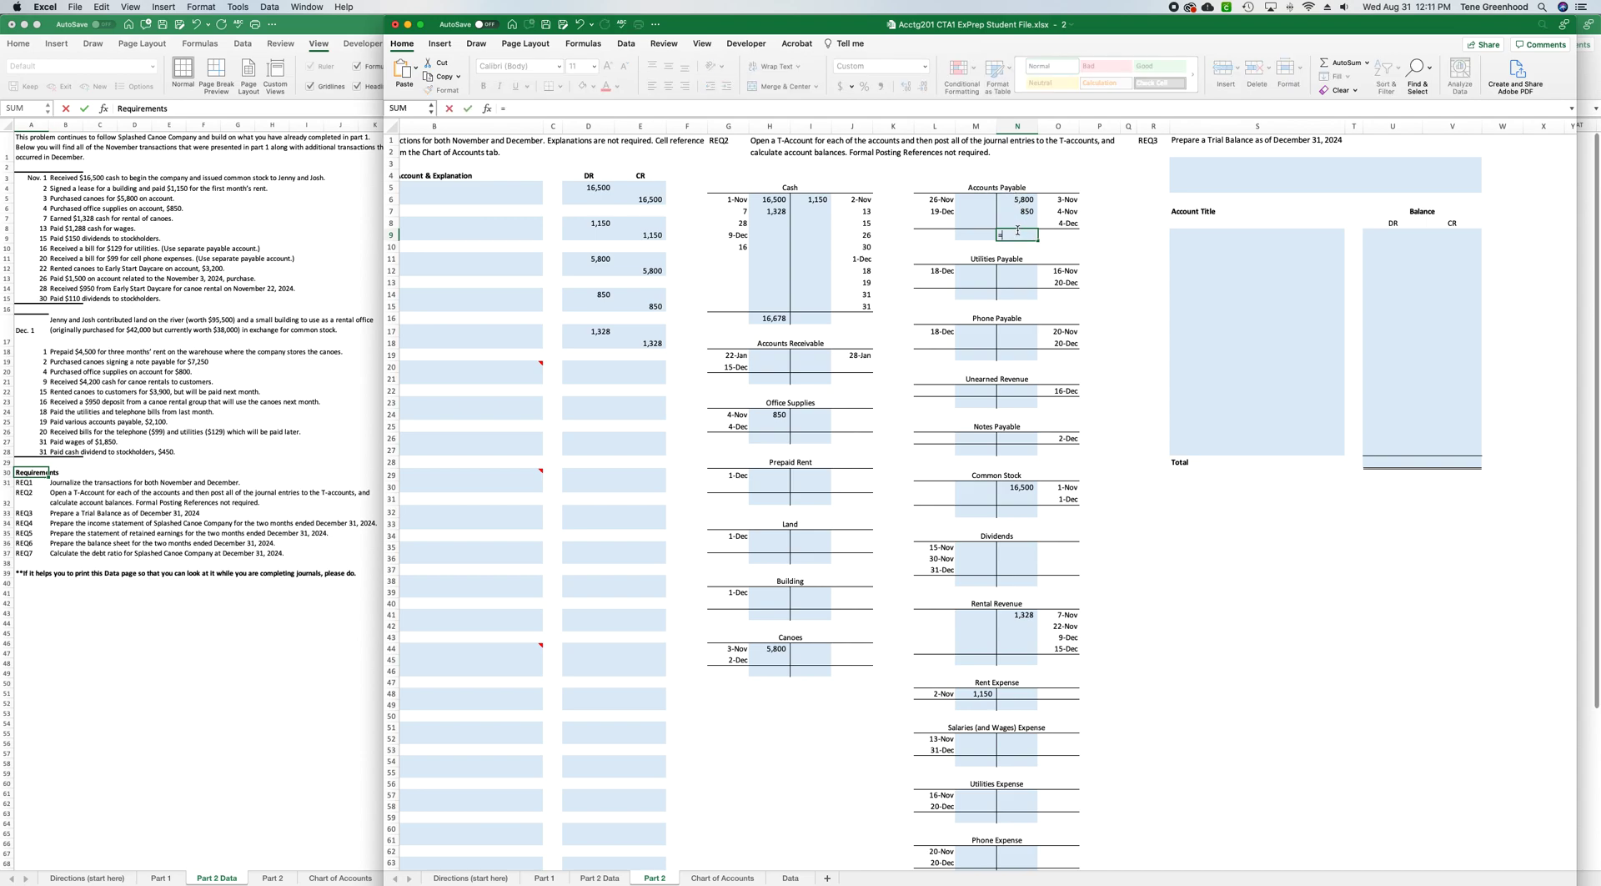
pyautogui.write('sum(')
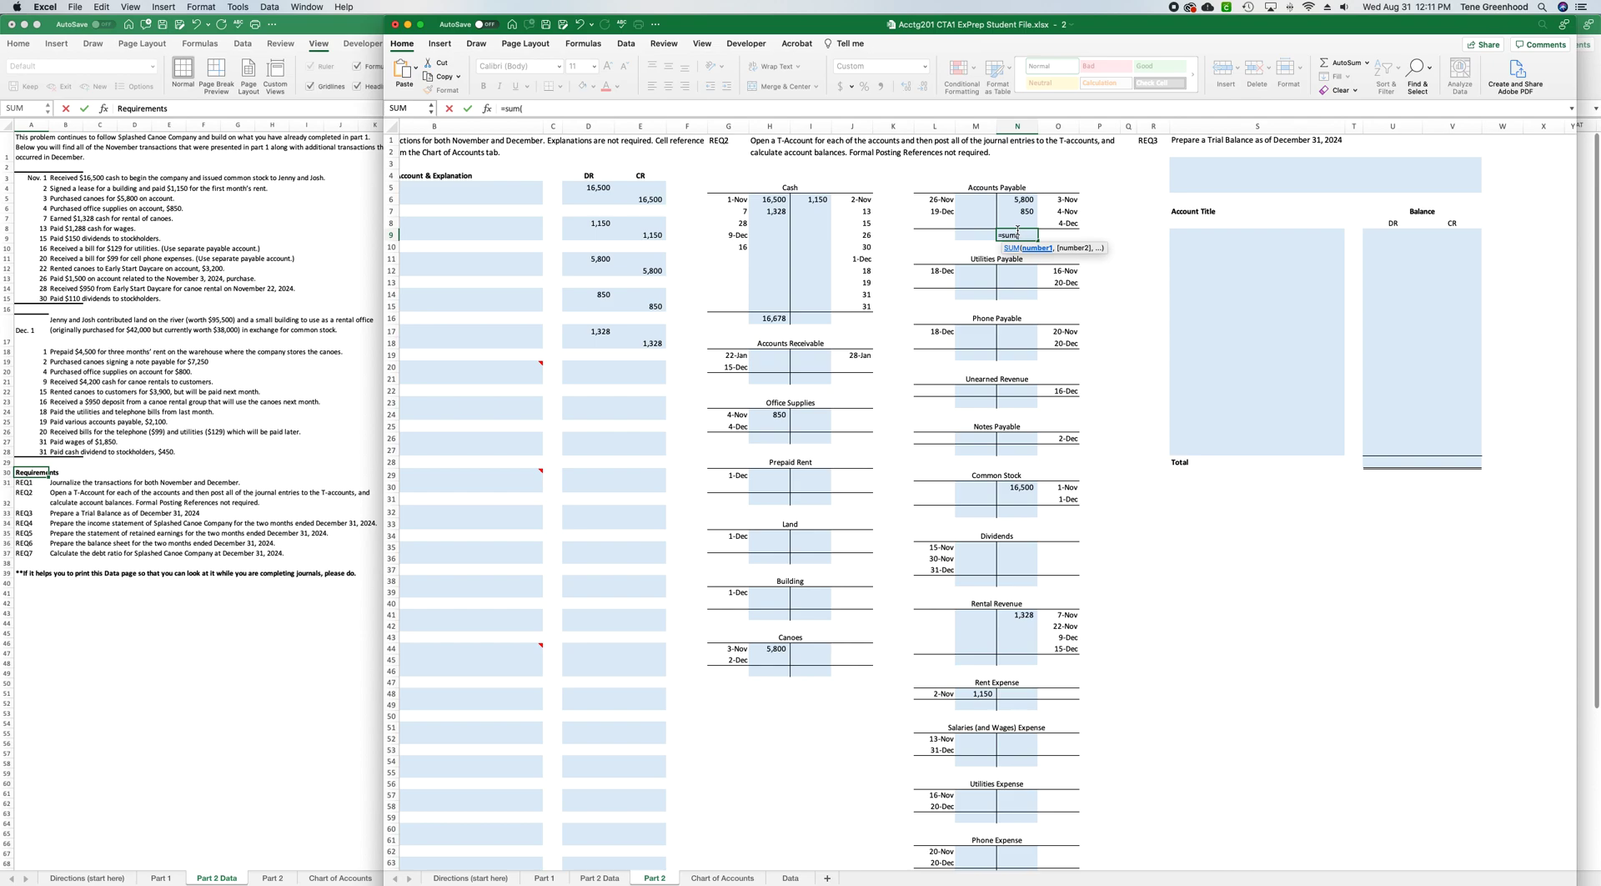
pyautogui.click(1018, 201)
pyautogui.moveTo(1017, 200); pyautogui.dragTo(1017, 221)
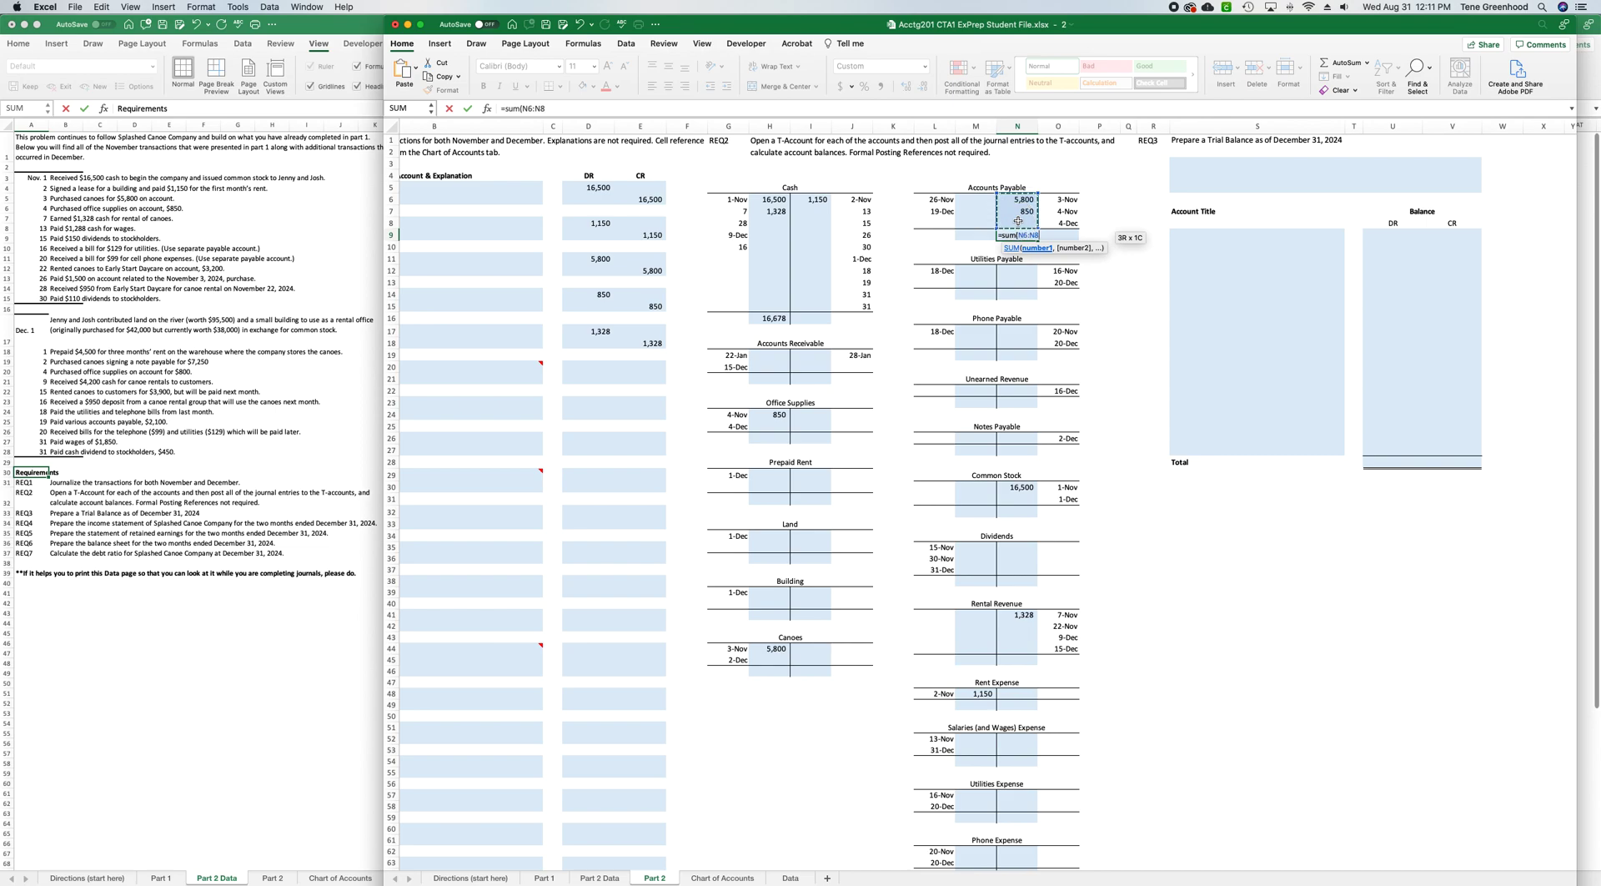
pyautogui.write(')')
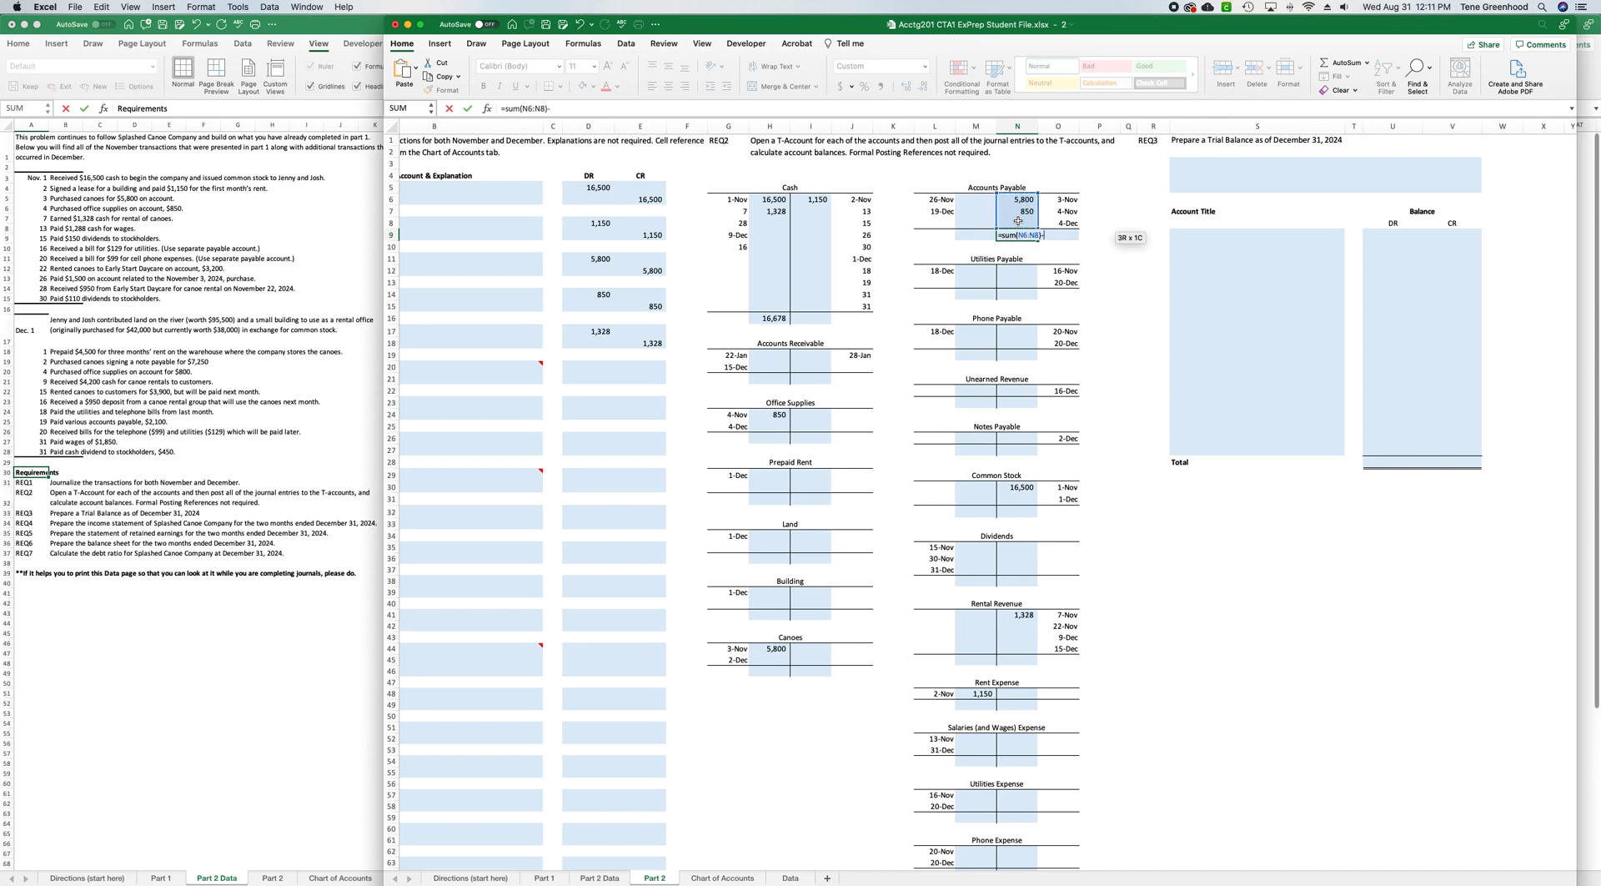
pyautogui.write('-sum')
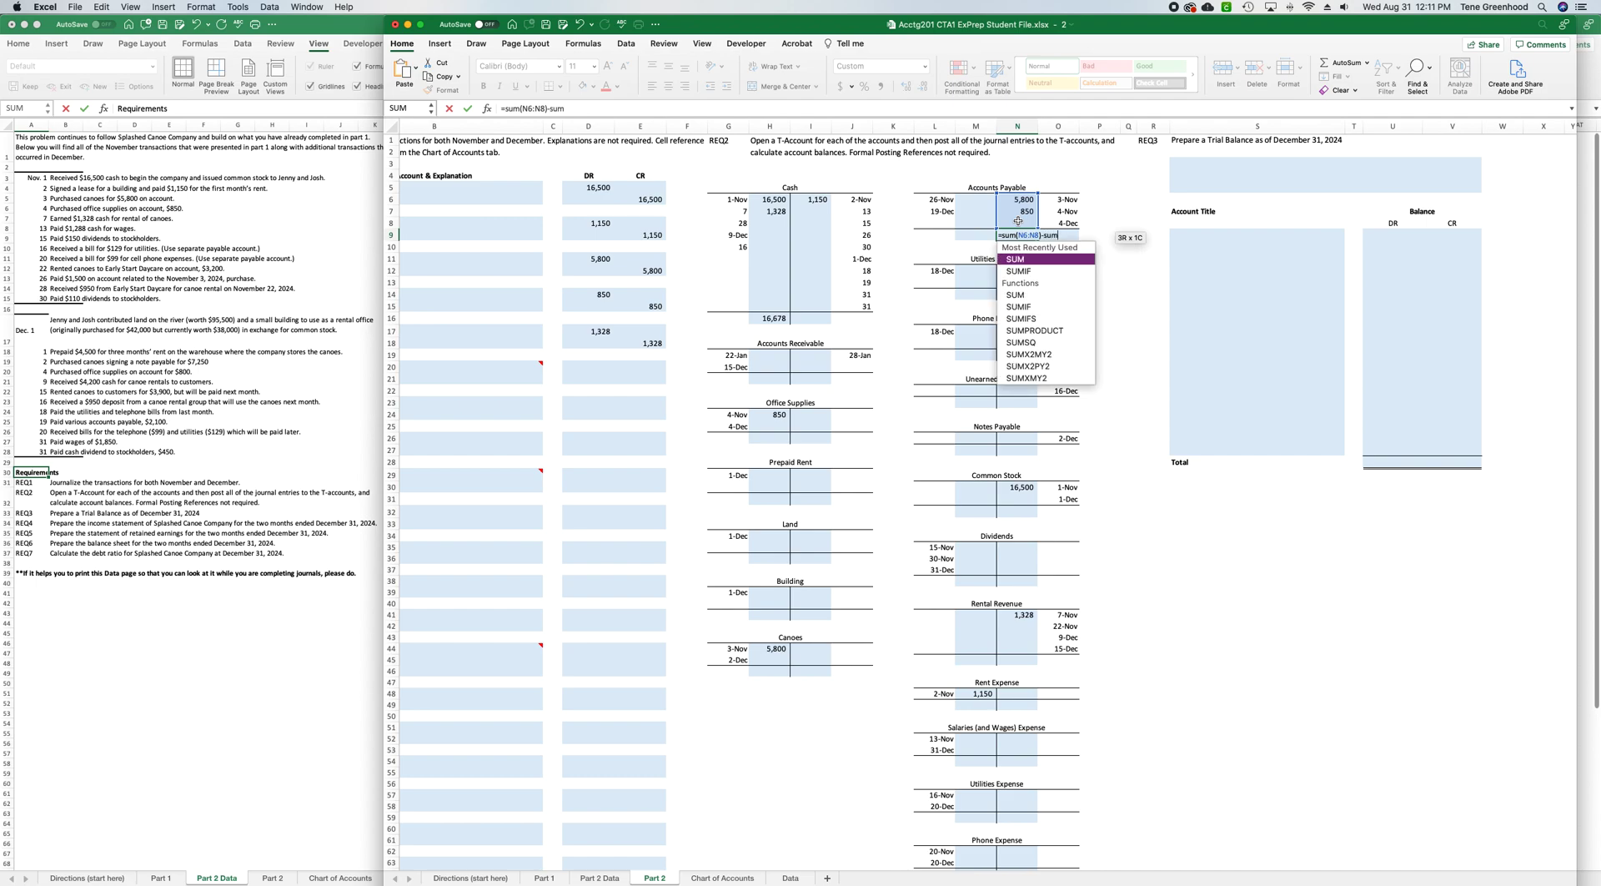
pyautogui.write('(')
pyautogui.click(980, 199)
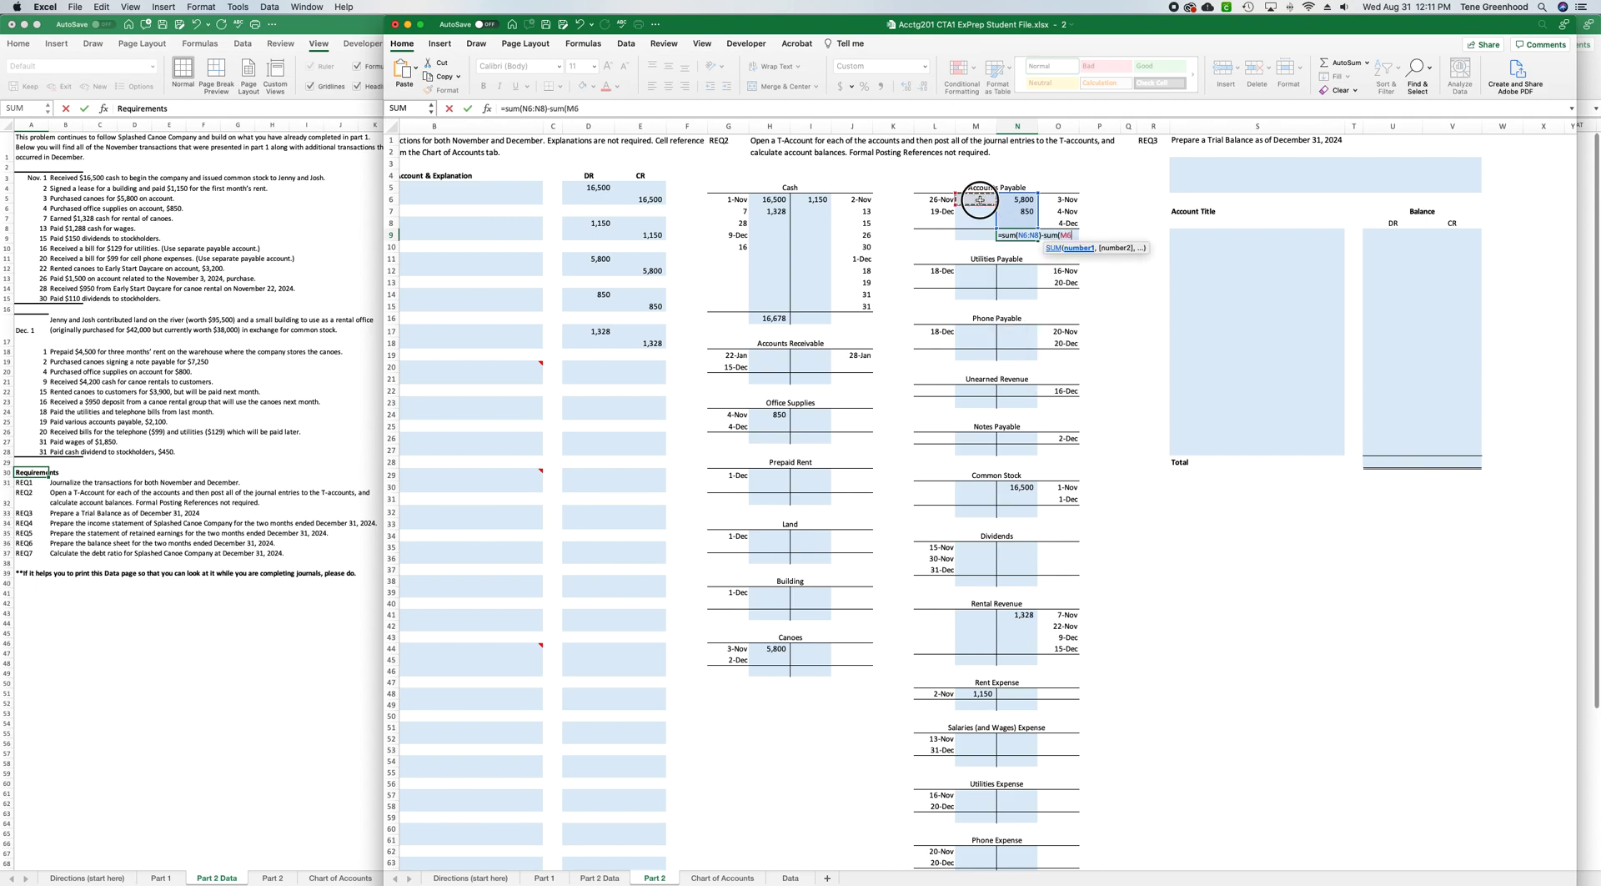
pyautogui.moveTo(980, 199); pyautogui.dragTo(979, 218)
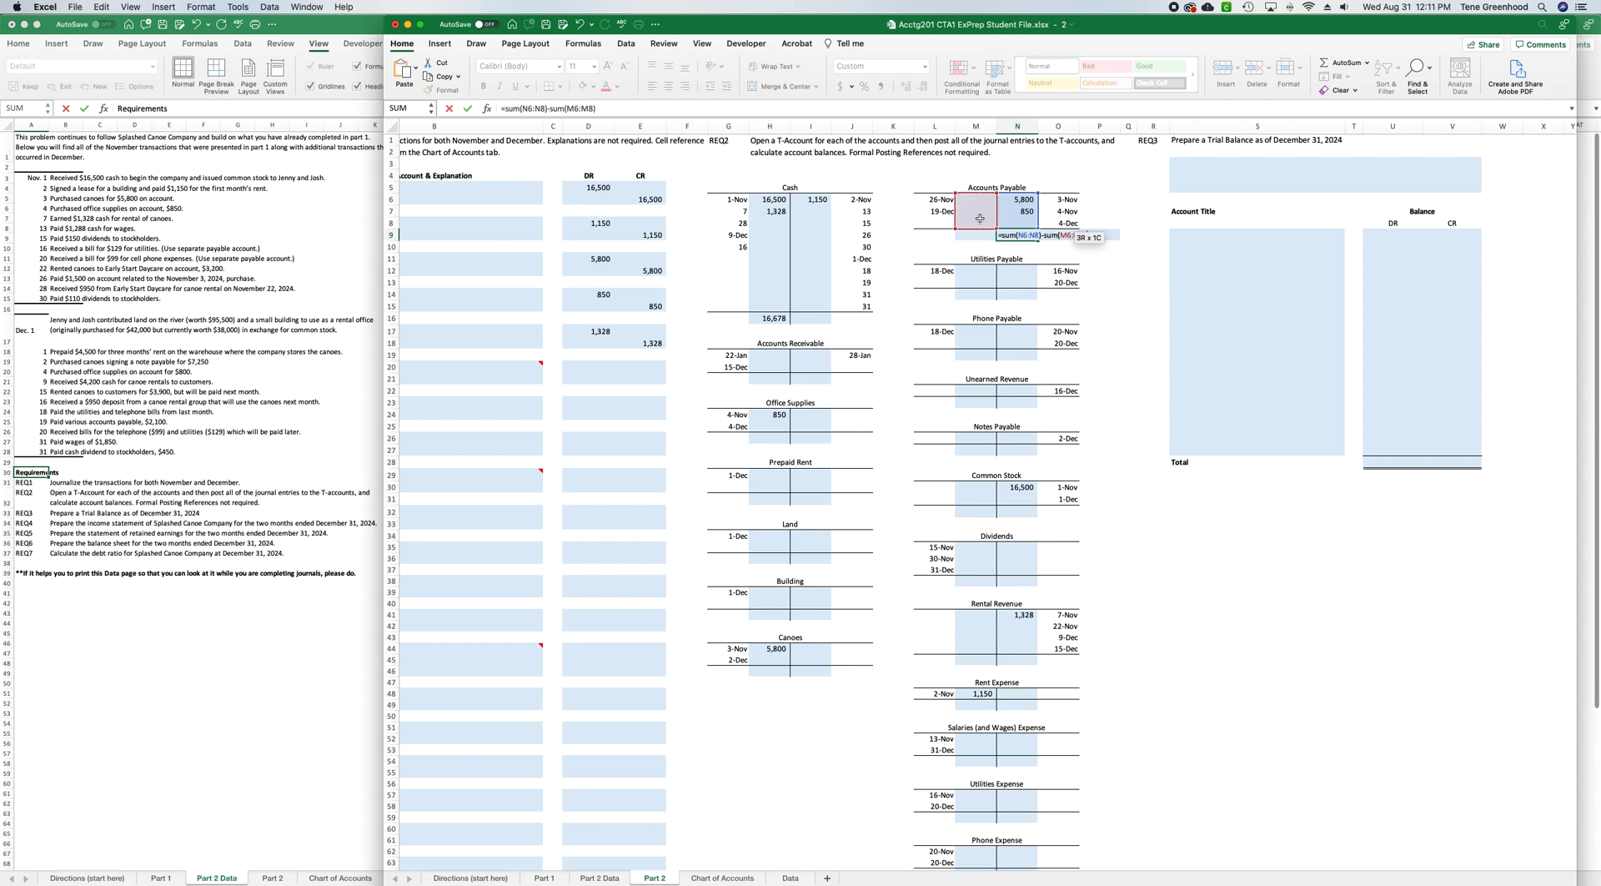
pyautogui.press('Return')
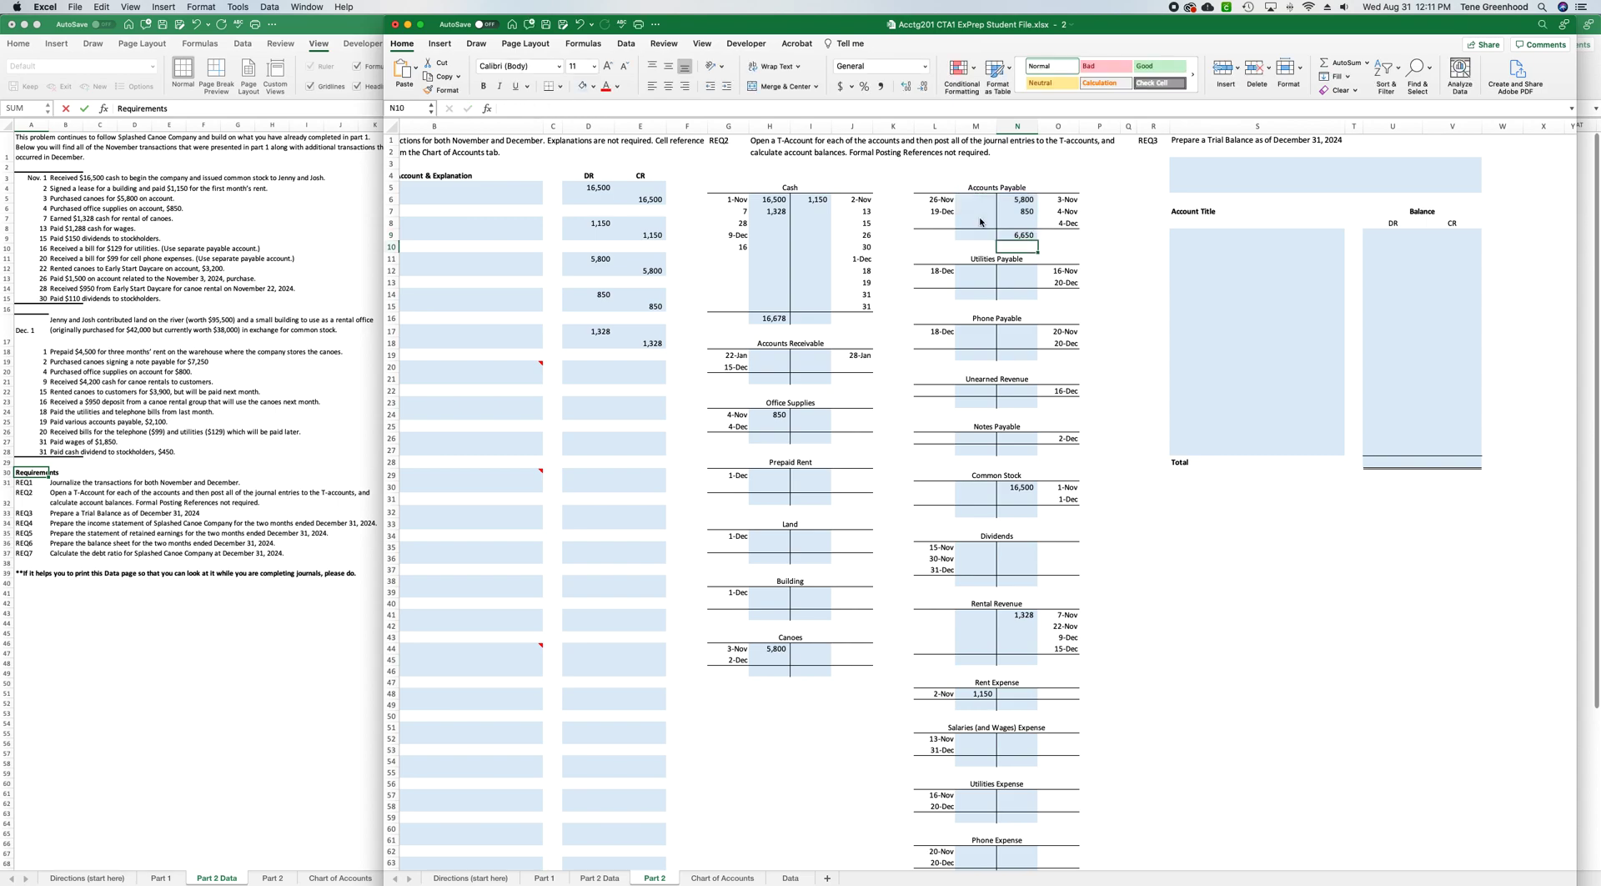
# Paste the Accounts Payable balance formula into N14 and change its debit range to M12:M13.
pyautogui.click(1017, 234)
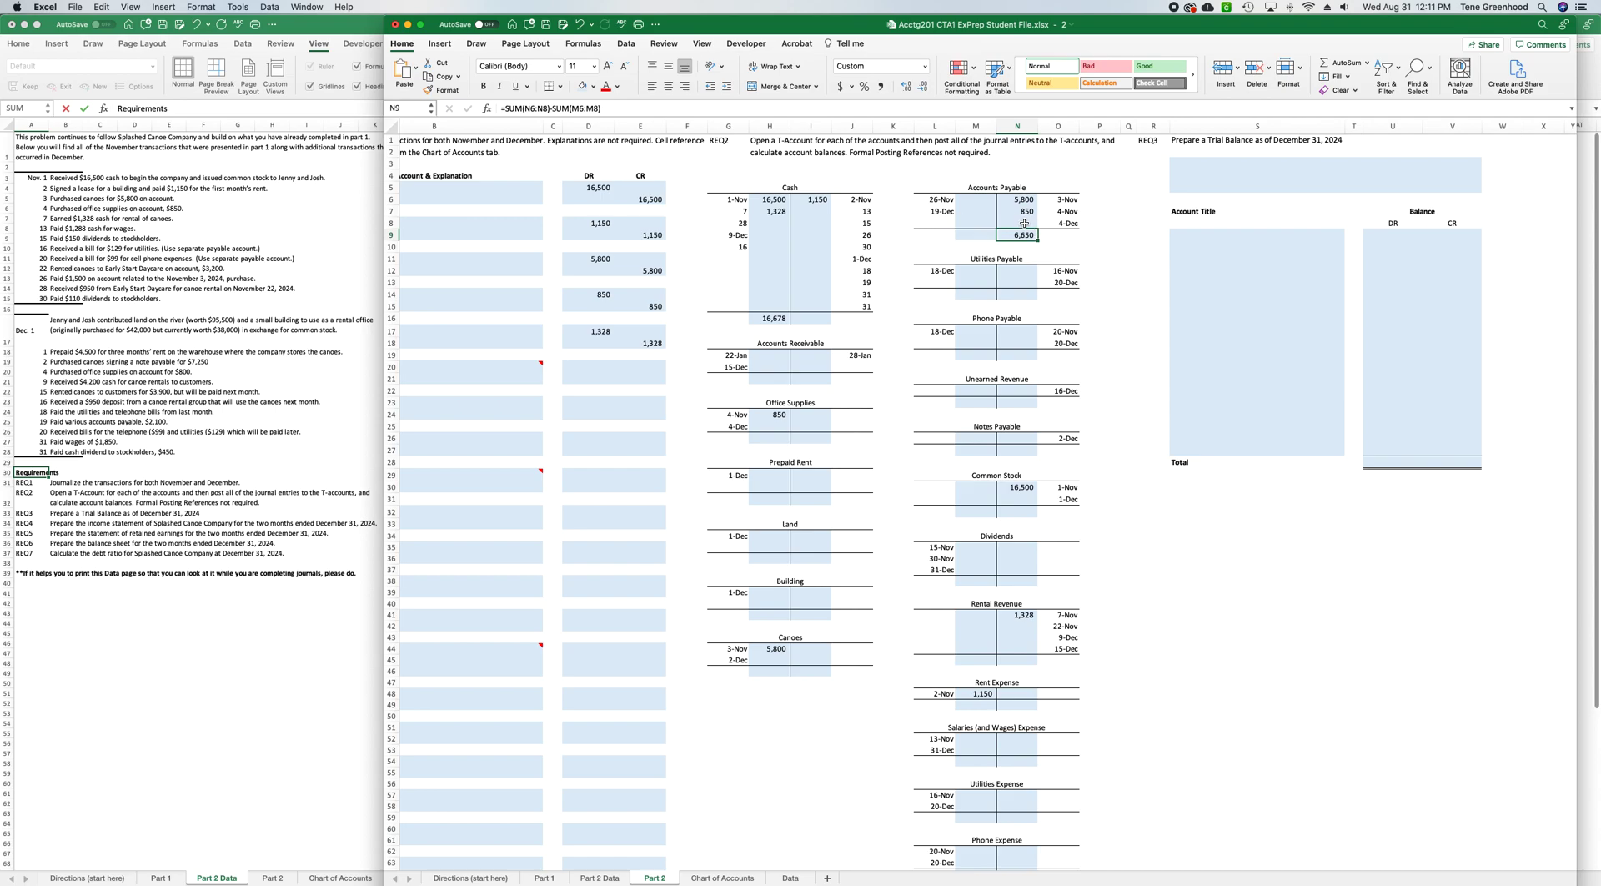
pyautogui.click(1021, 295)
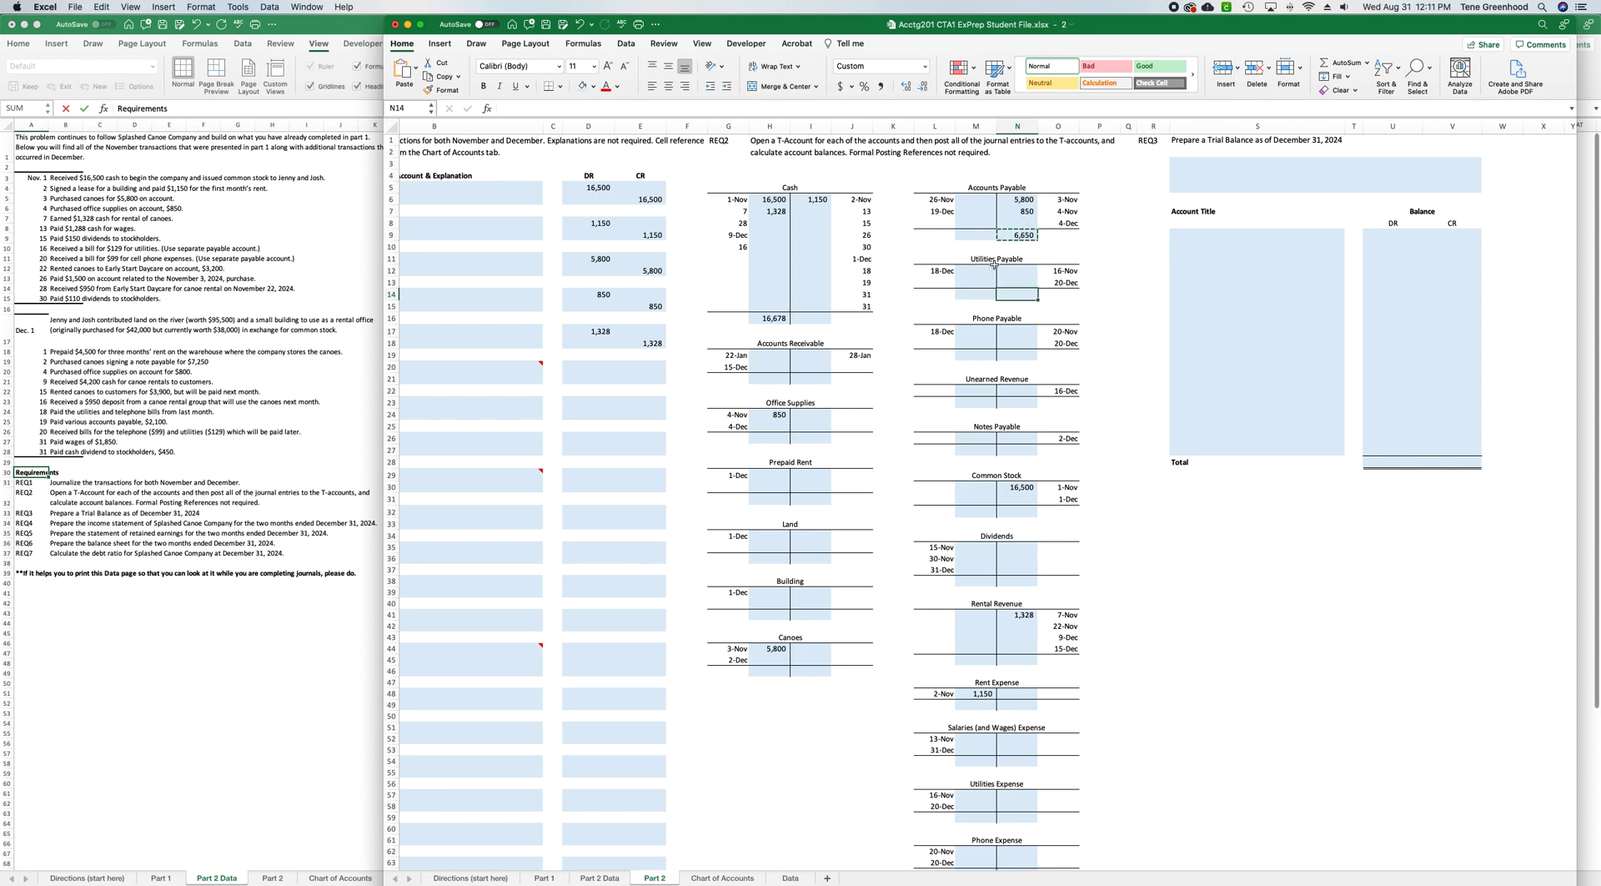
pyautogui.write('=SUM(N11:N13)-SUM(M11:M13)')
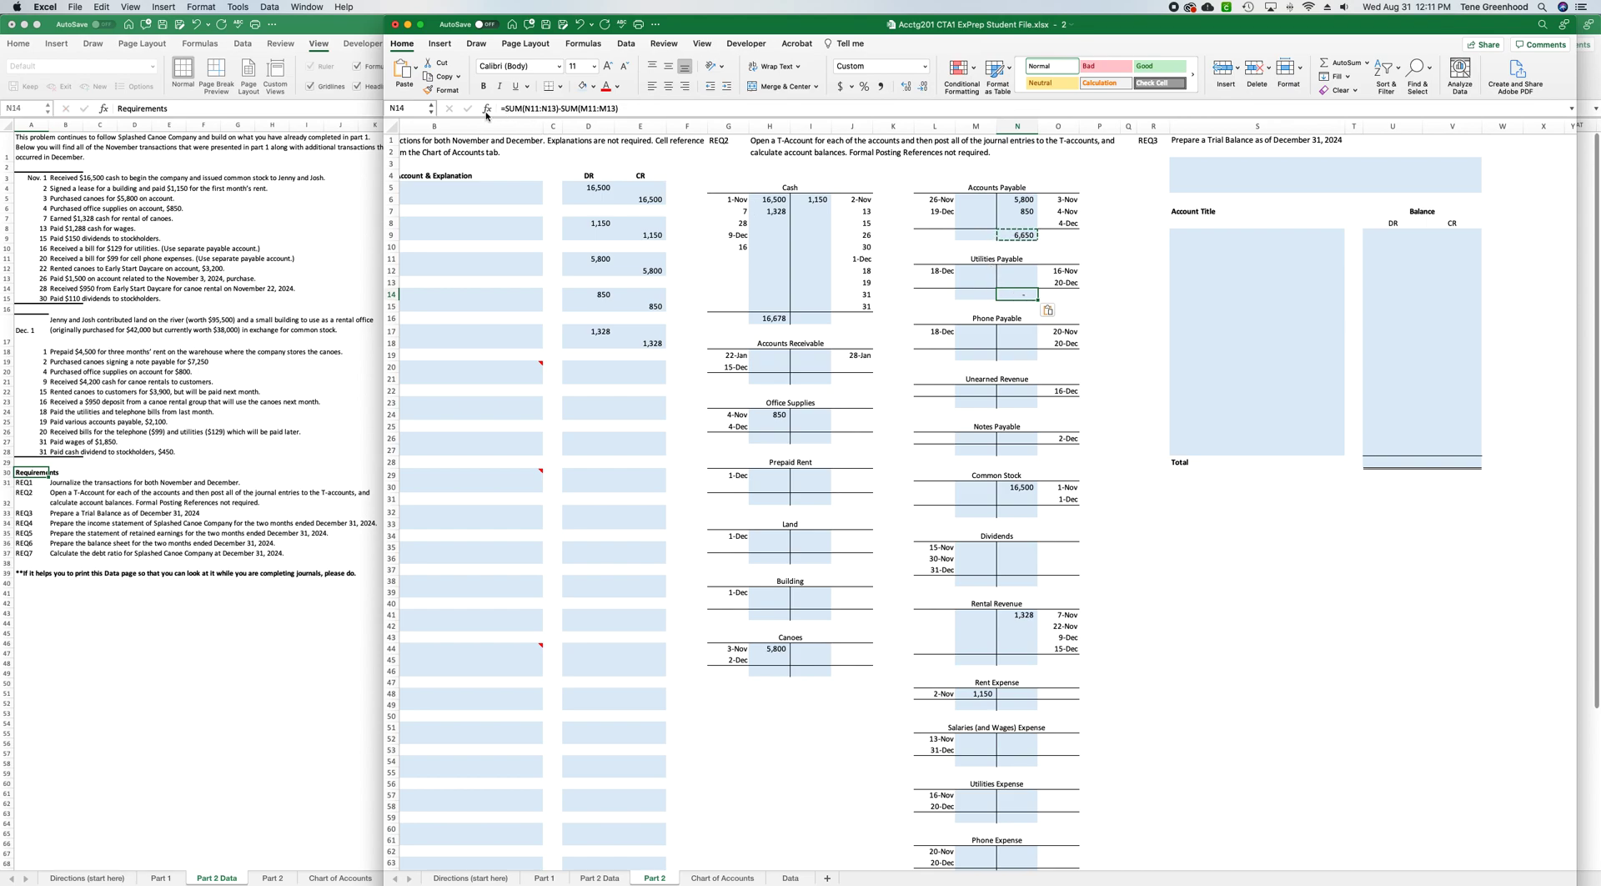
pyautogui.click(538, 109)
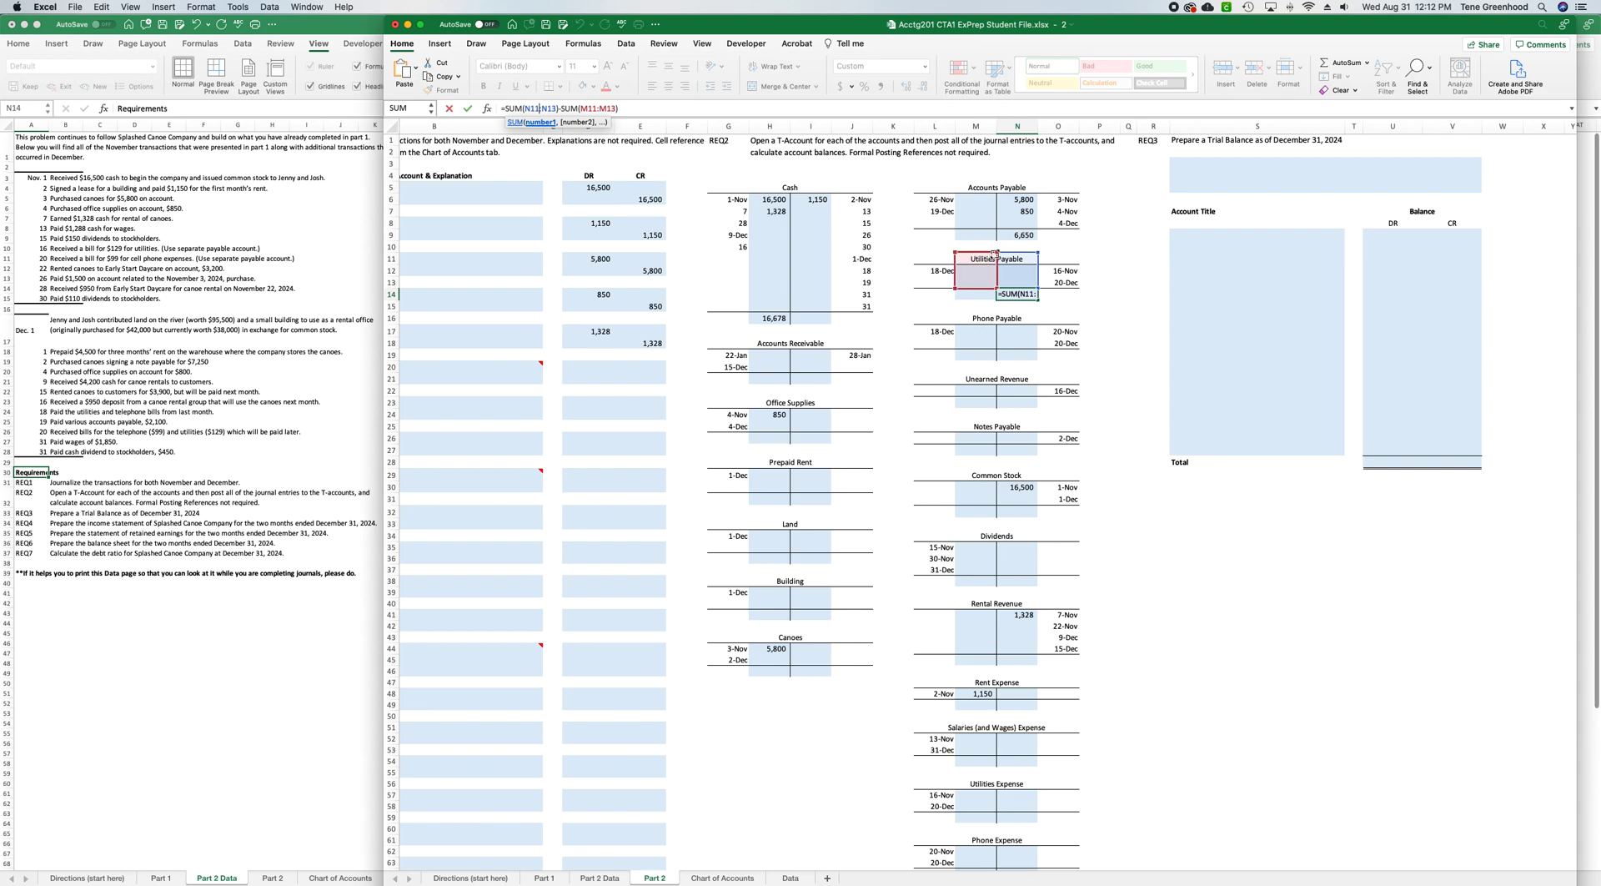
pyautogui.moveTo(995, 252); pyautogui.dragTo(1036, 259)
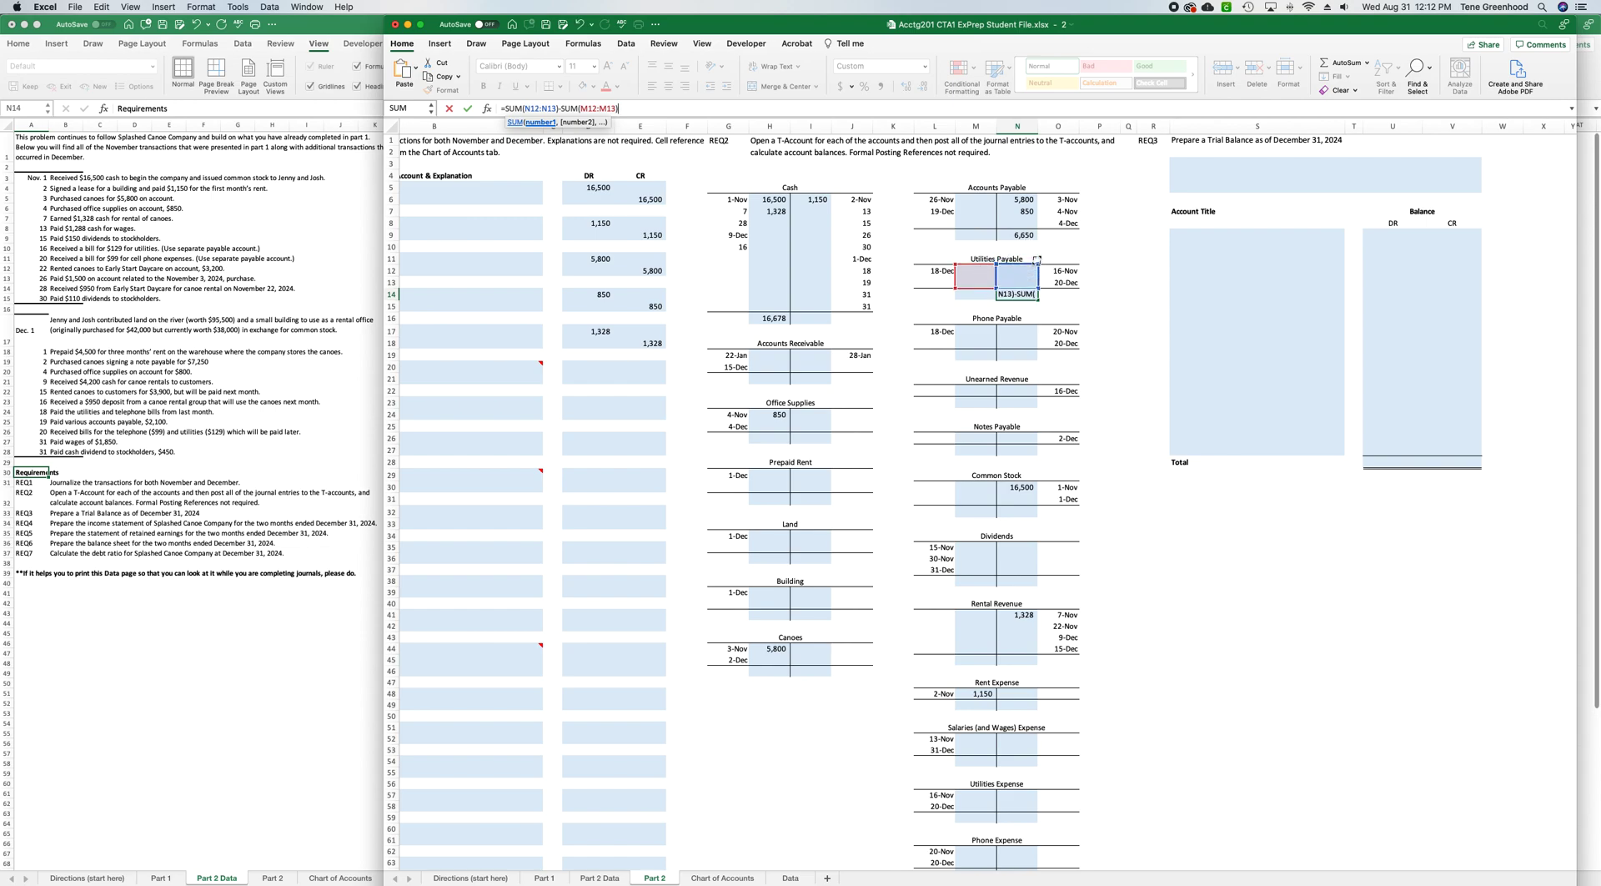
pyautogui.press('Return')
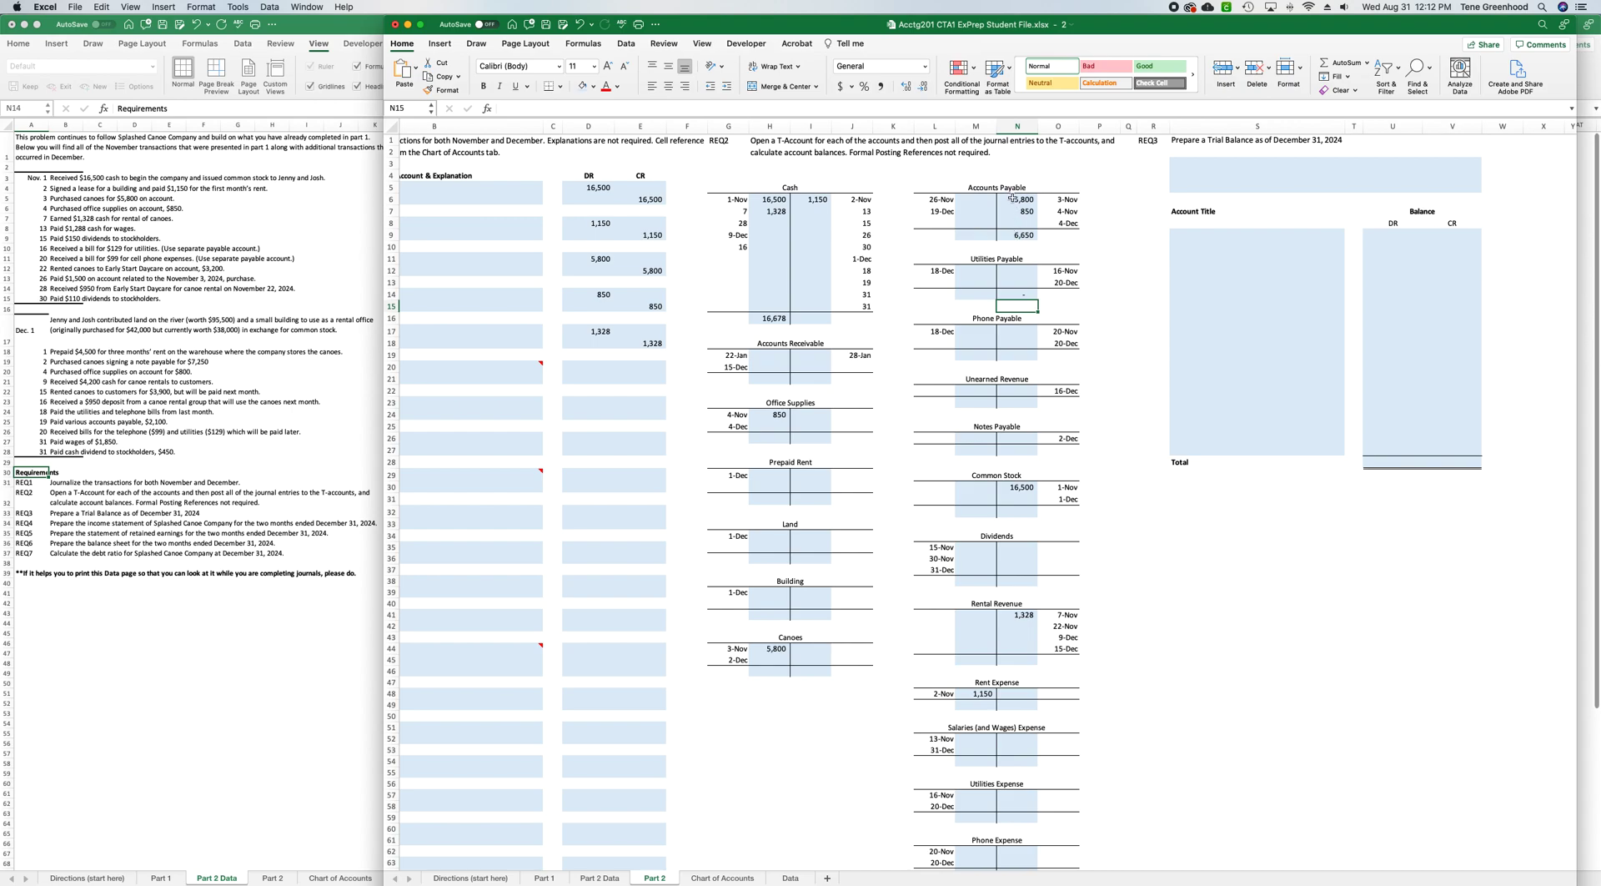
# Copy the Utilities Payable balance formula from N14 into N19 for Phone Payable.
pyautogui.click(1014, 291)
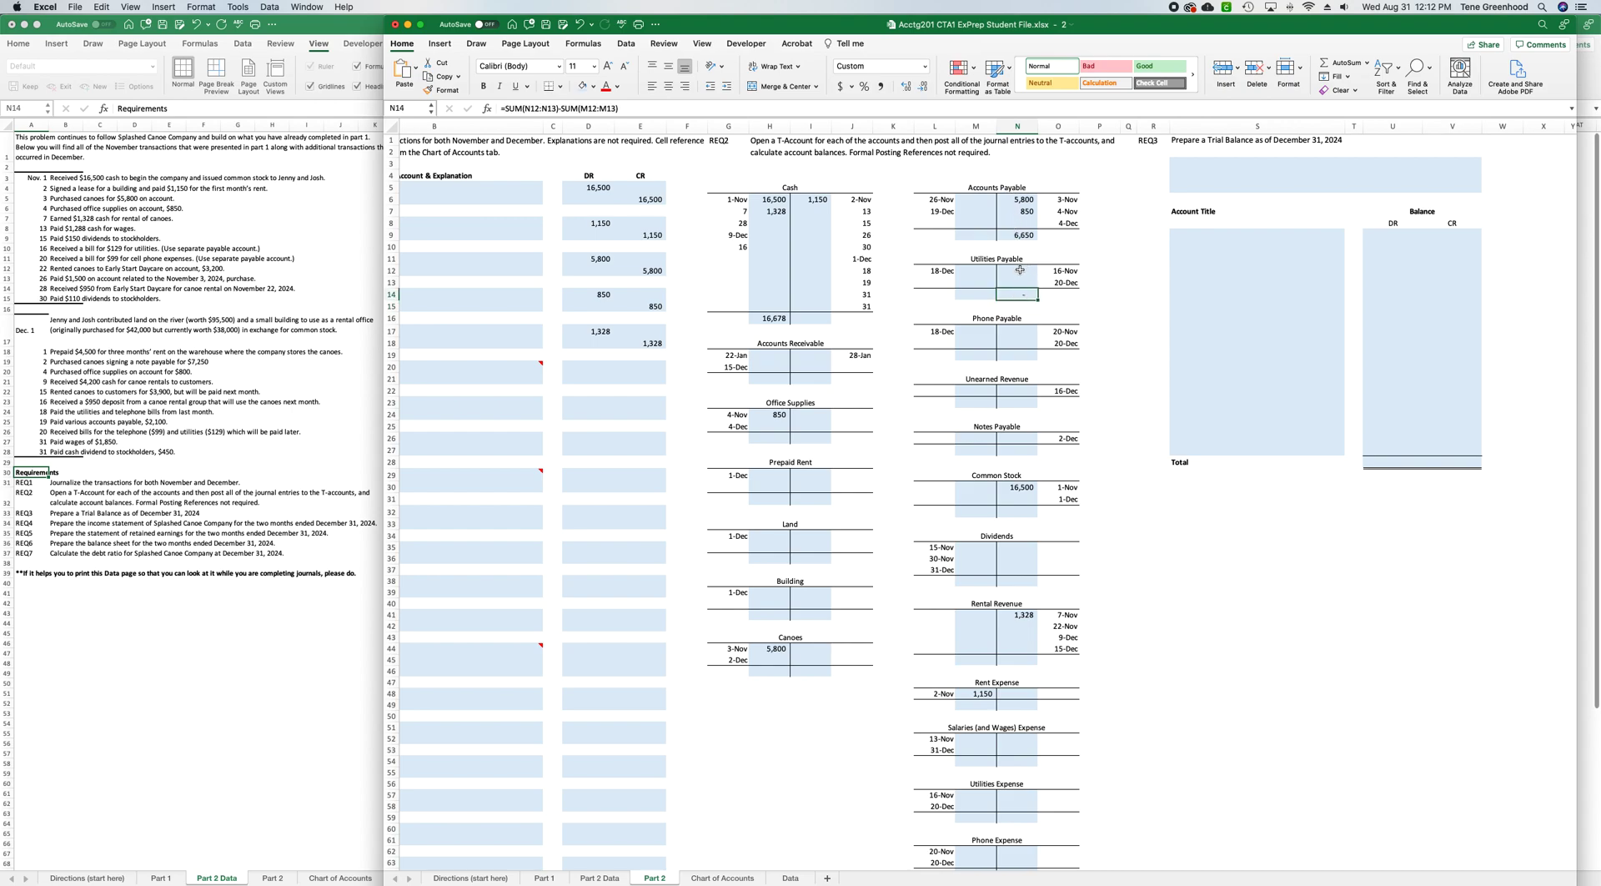
pyautogui.press('cmd+c')
pyautogui.click(1013, 354)
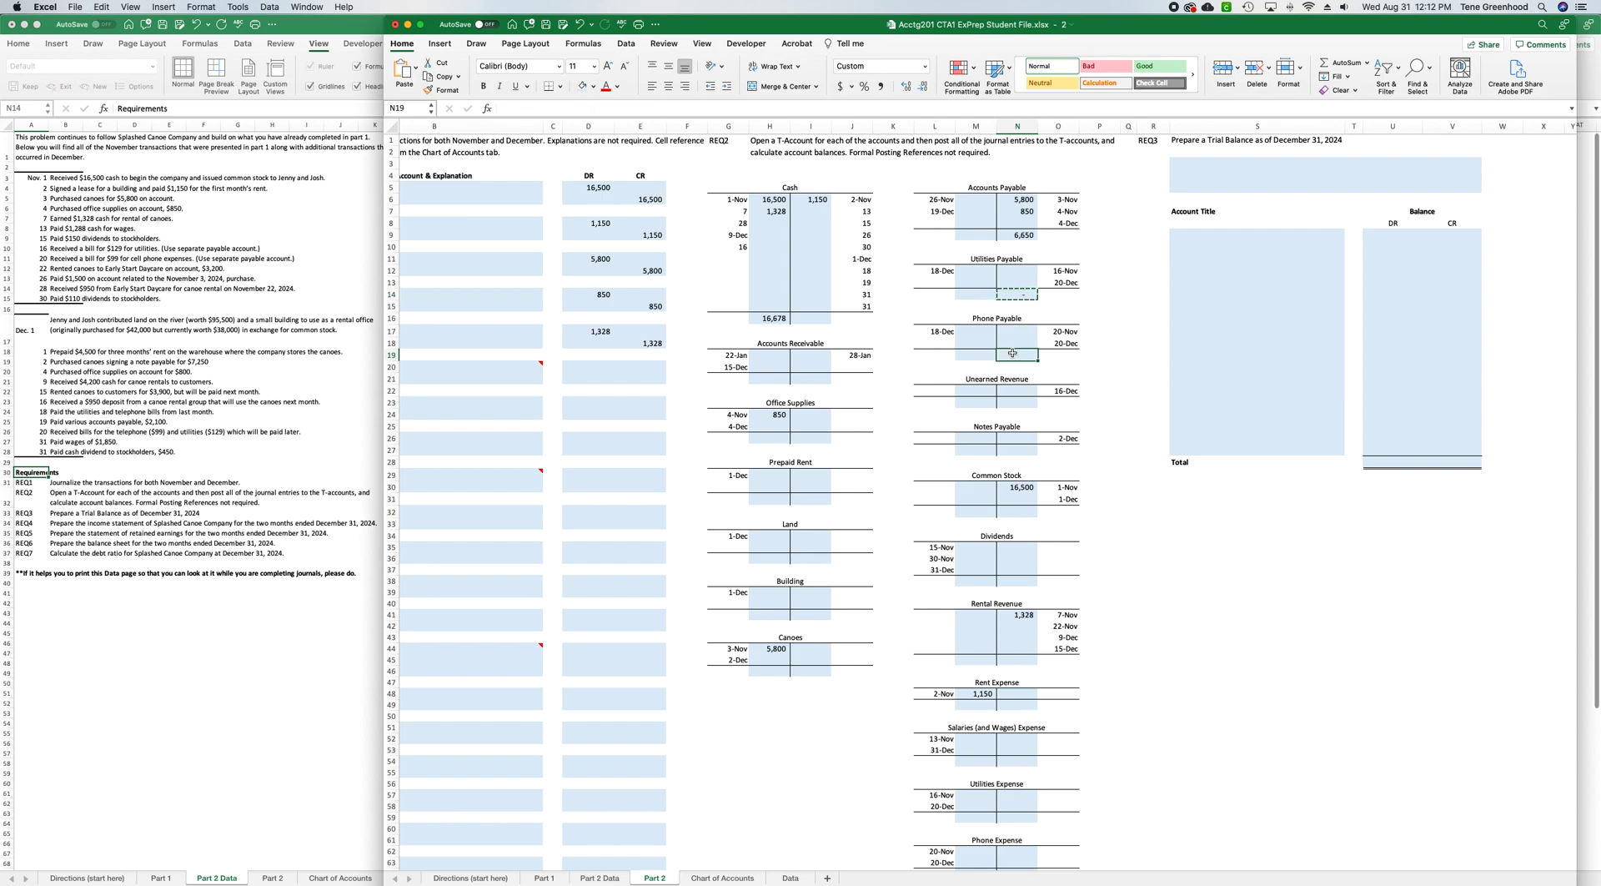
pyautogui.press('cmd+v')
pyautogui.click(553, 108)
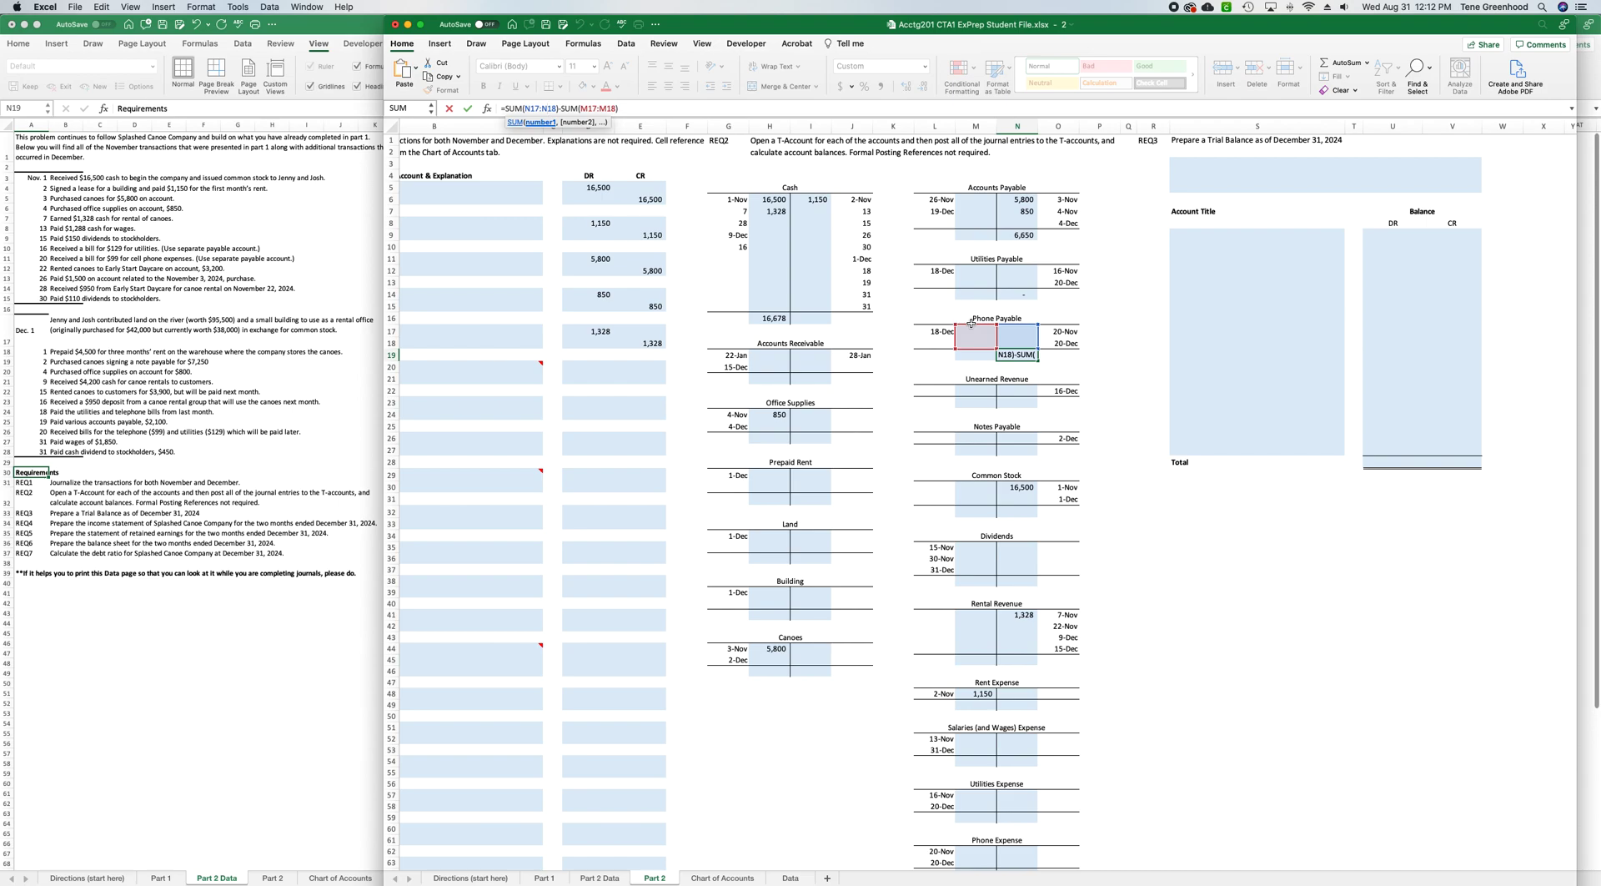
# Copy the Phone Payable balance formula from N19 into the Rental Revenue balance cell N45.
pyautogui.press('Escape')
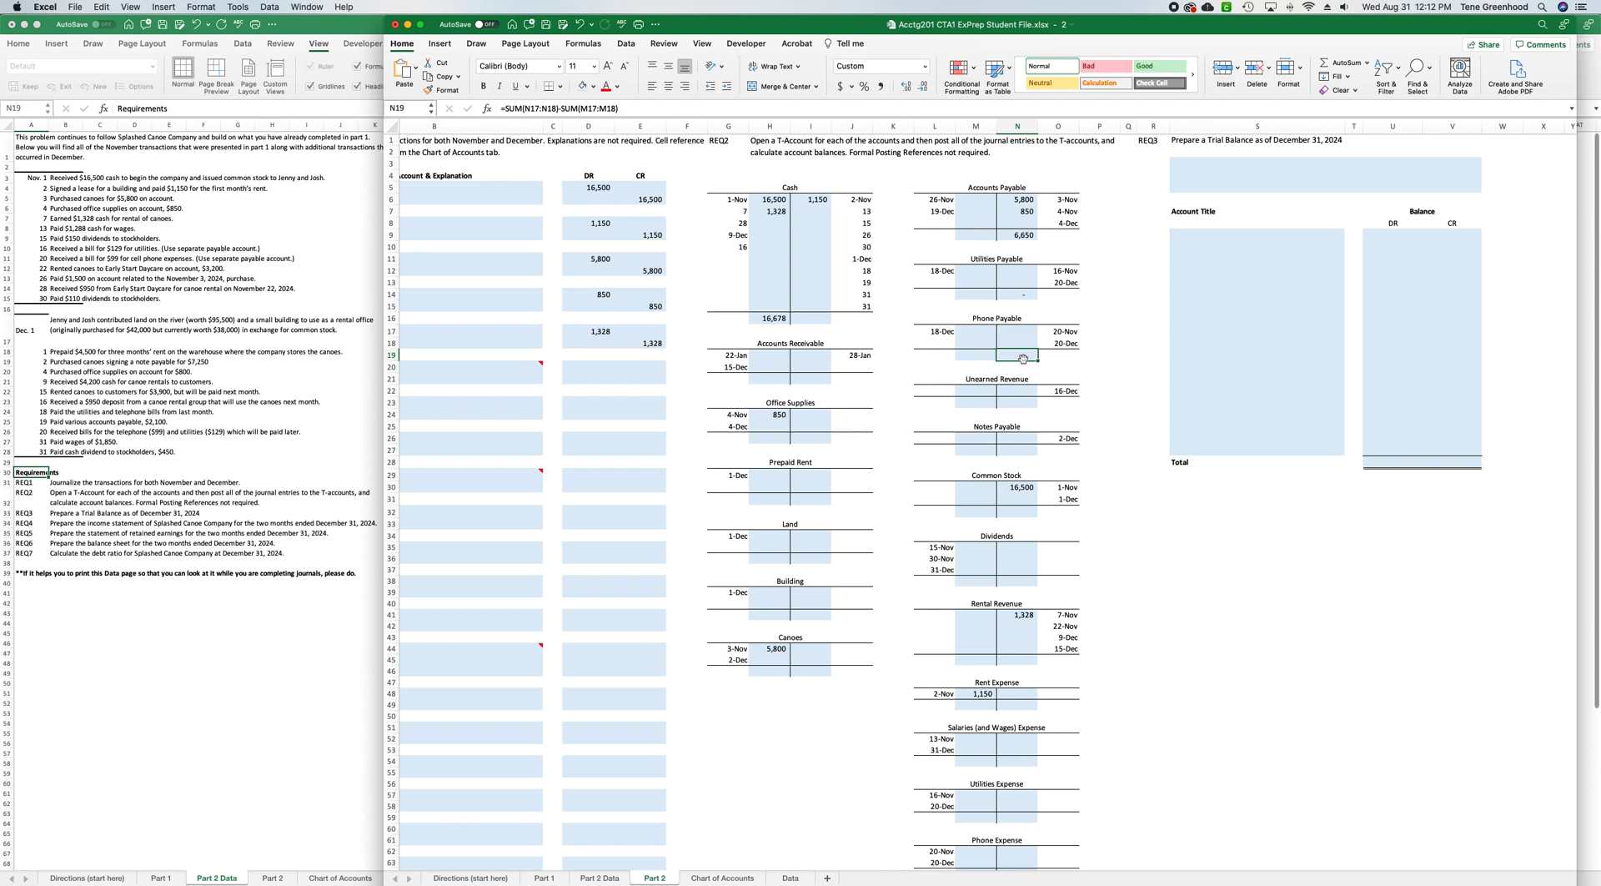
pyautogui.press('super+c')
pyautogui.click(1016, 658)
pyautogui.press('super+v')
pyautogui.click(1100, 671)
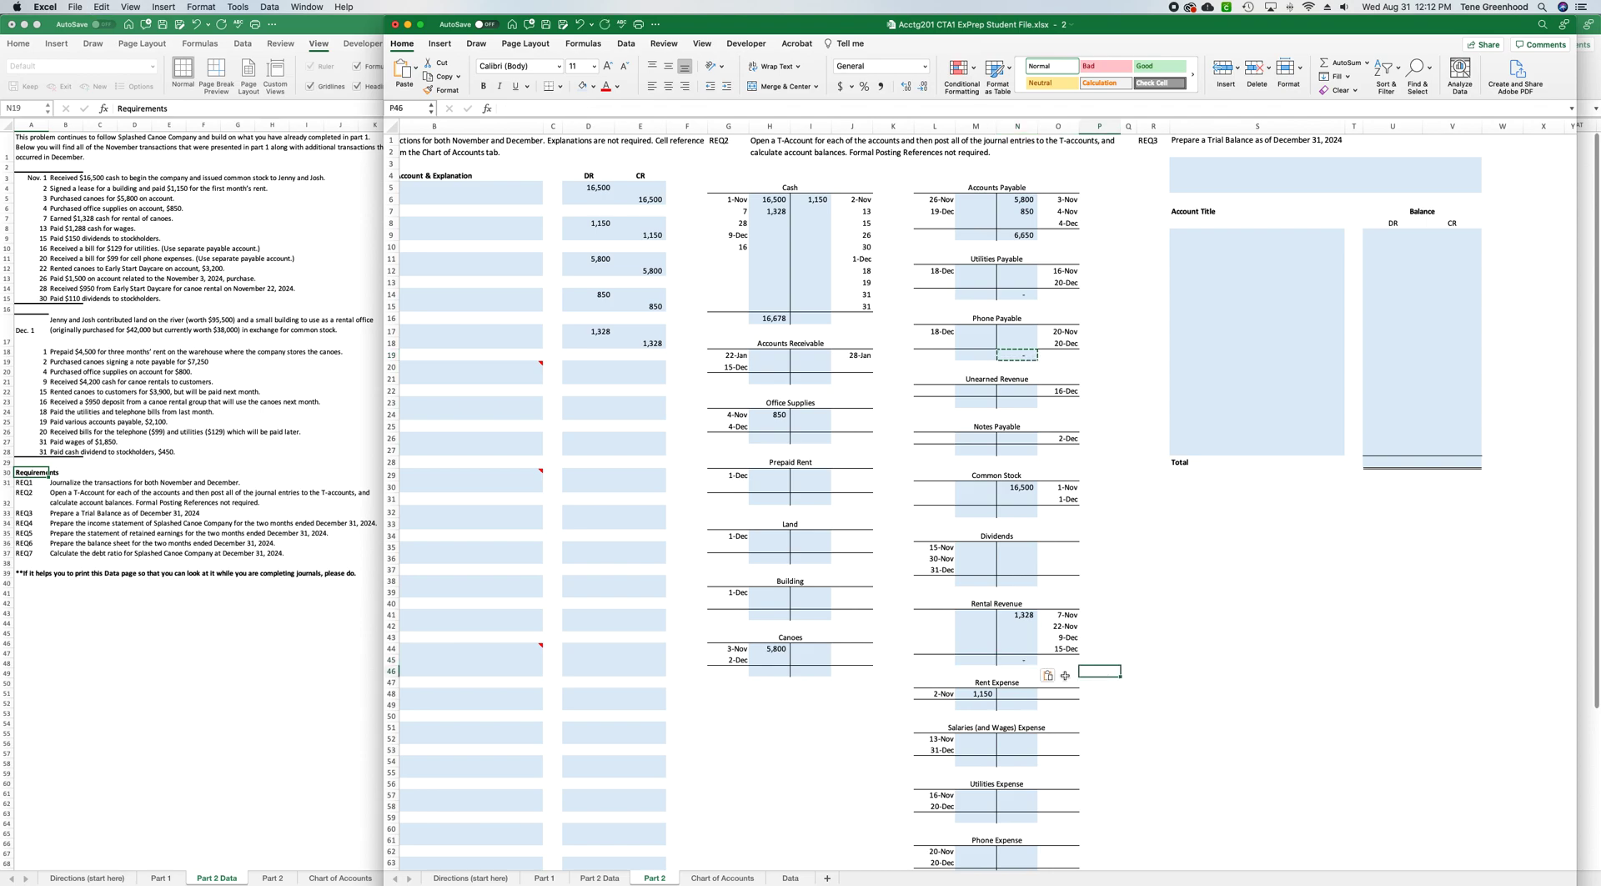
pyautogui.click(1025, 660)
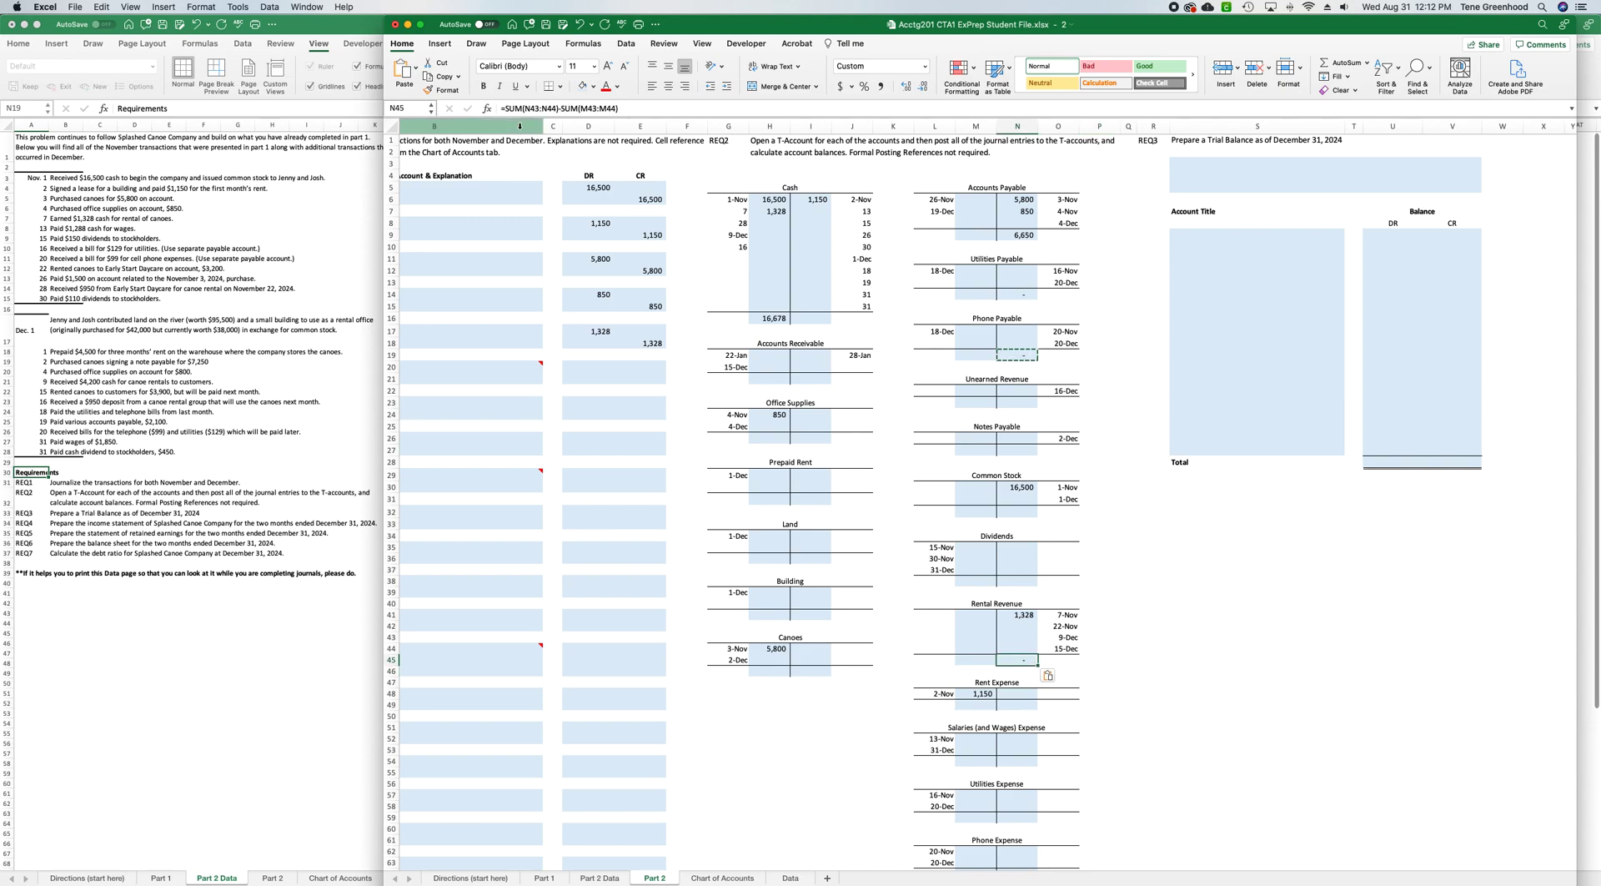
# Edit N45 to =SUM(N41:N44)-SUM(M41:M44), showing a 1,328 credit balance.
pyautogui.click(544, 109)
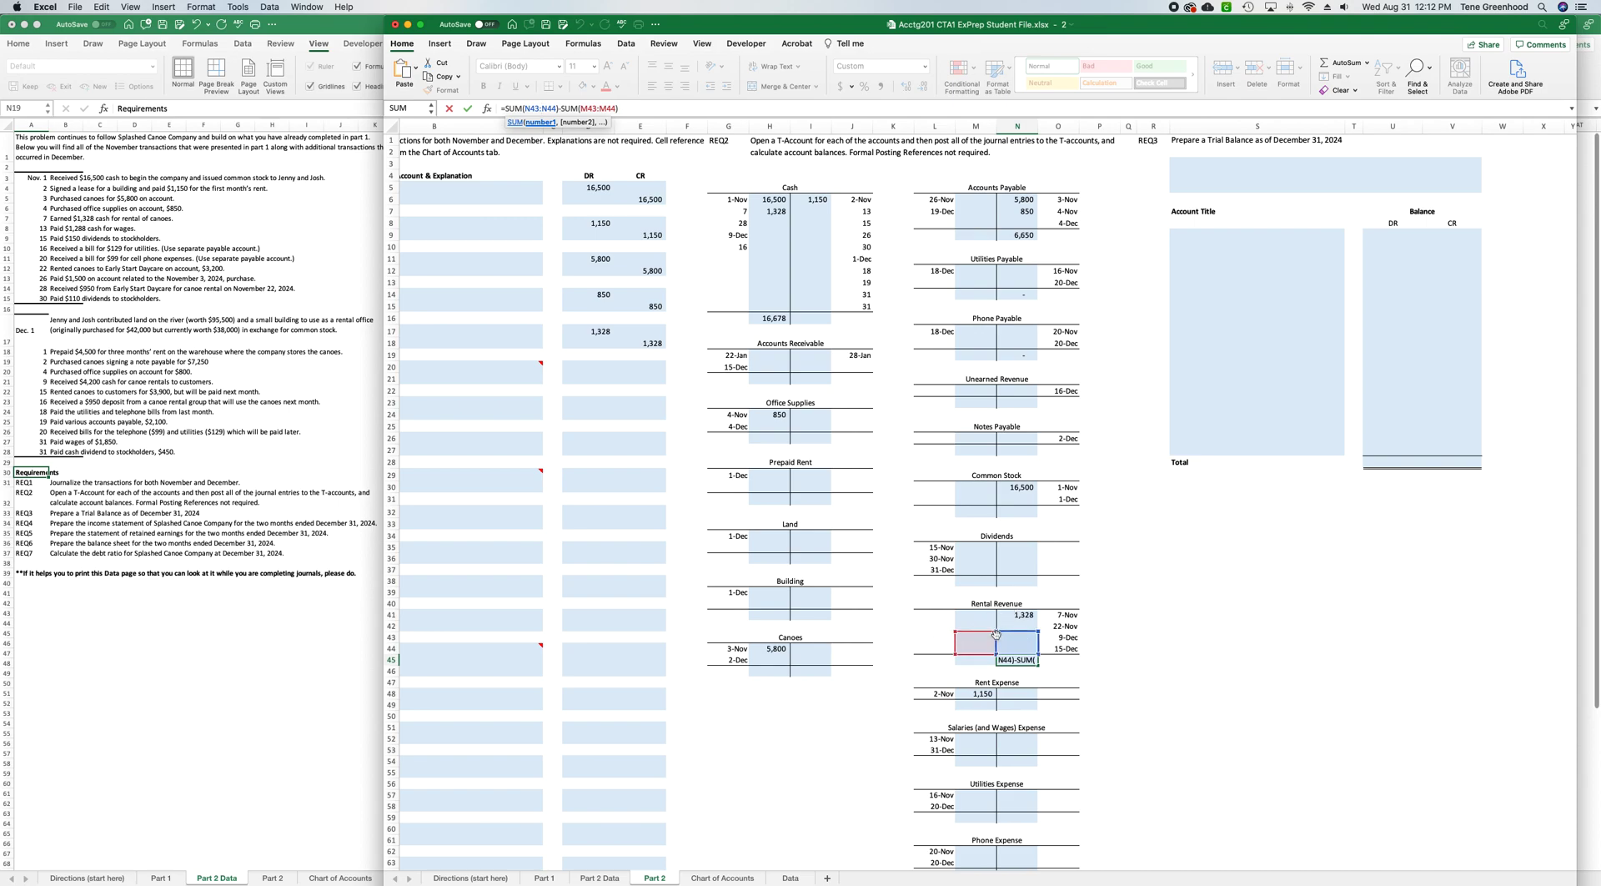
pyautogui.click(1049, 625)
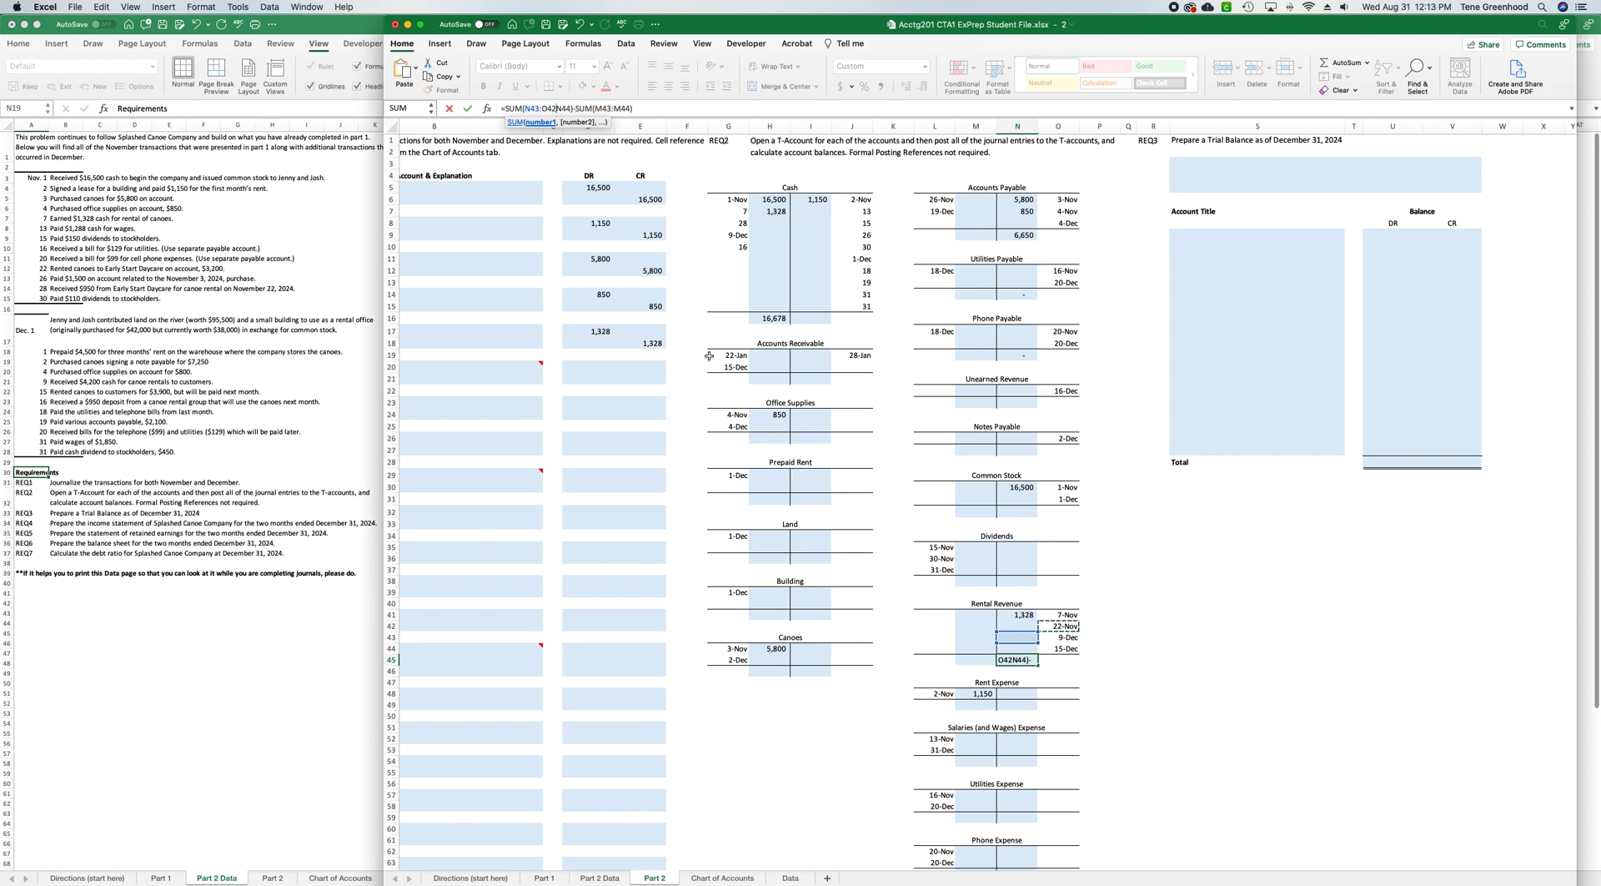
pyautogui.write('\\')
pyautogui.press('Delete')
pyautogui.press('BackSpace')
pyautogui.press('BackSpace')
pyautogui.press('BackSpace')
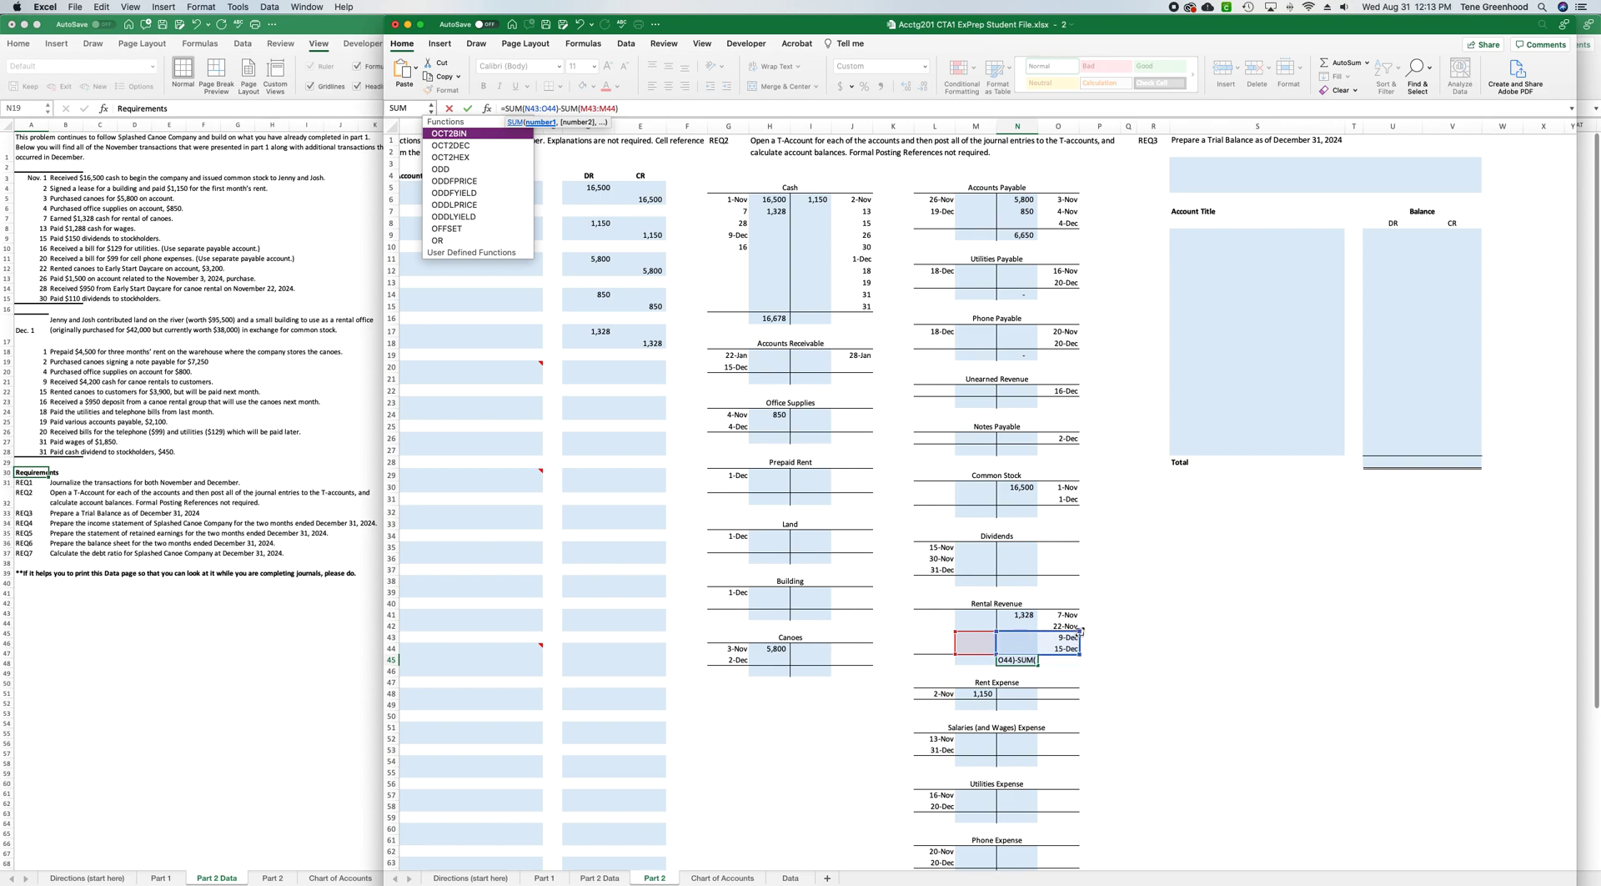
pyautogui.moveTo(1079, 631); pyautogui.dragTo(957, 613)
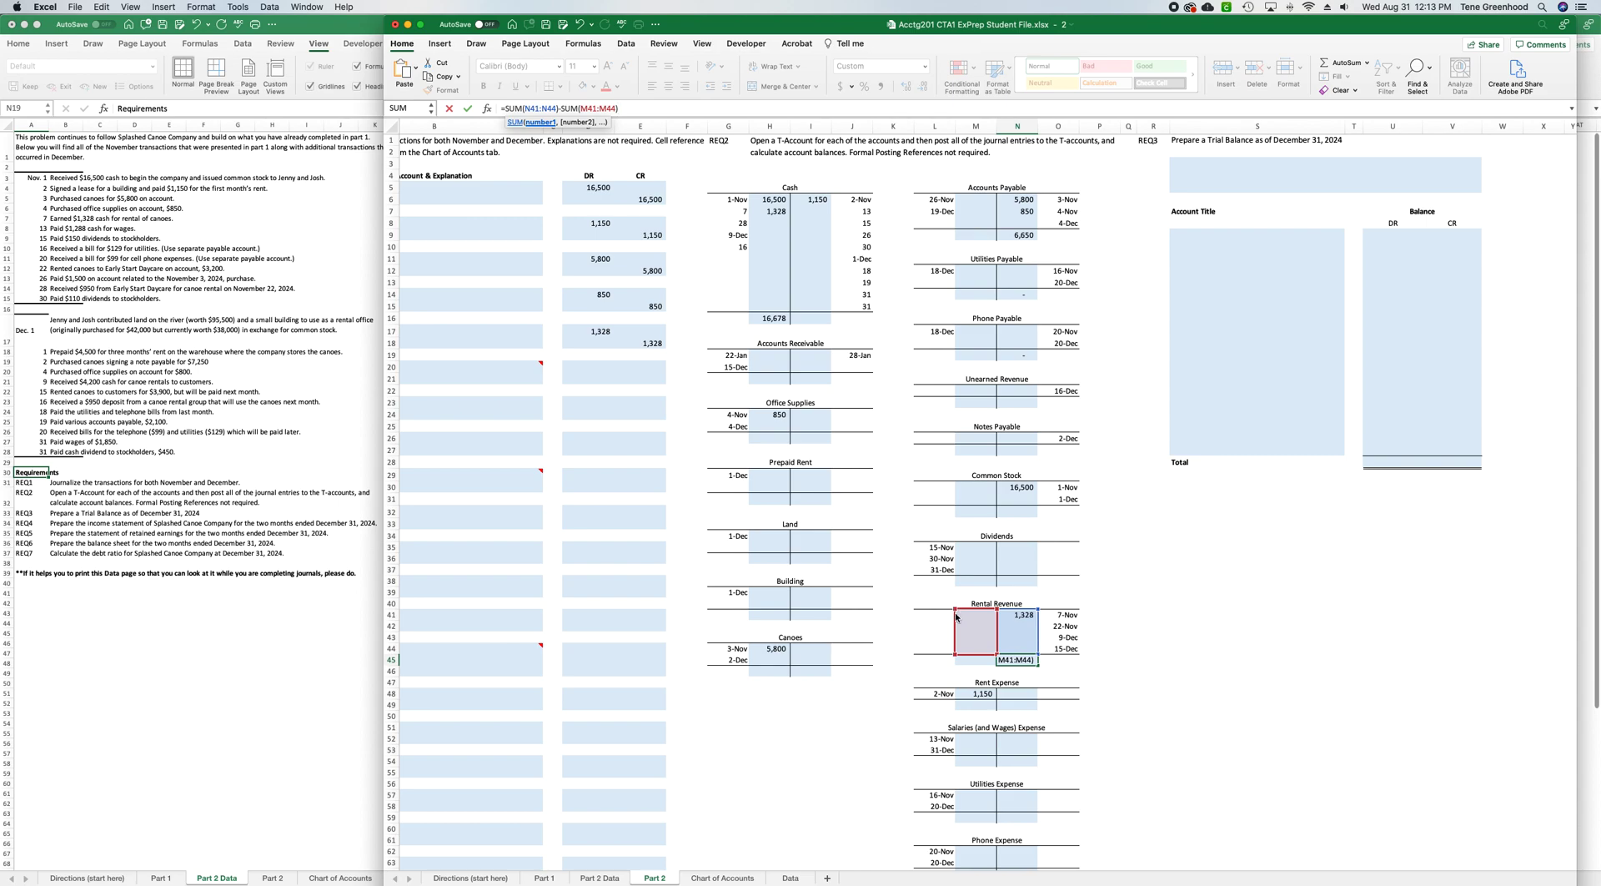
pyautogui.press('Return')
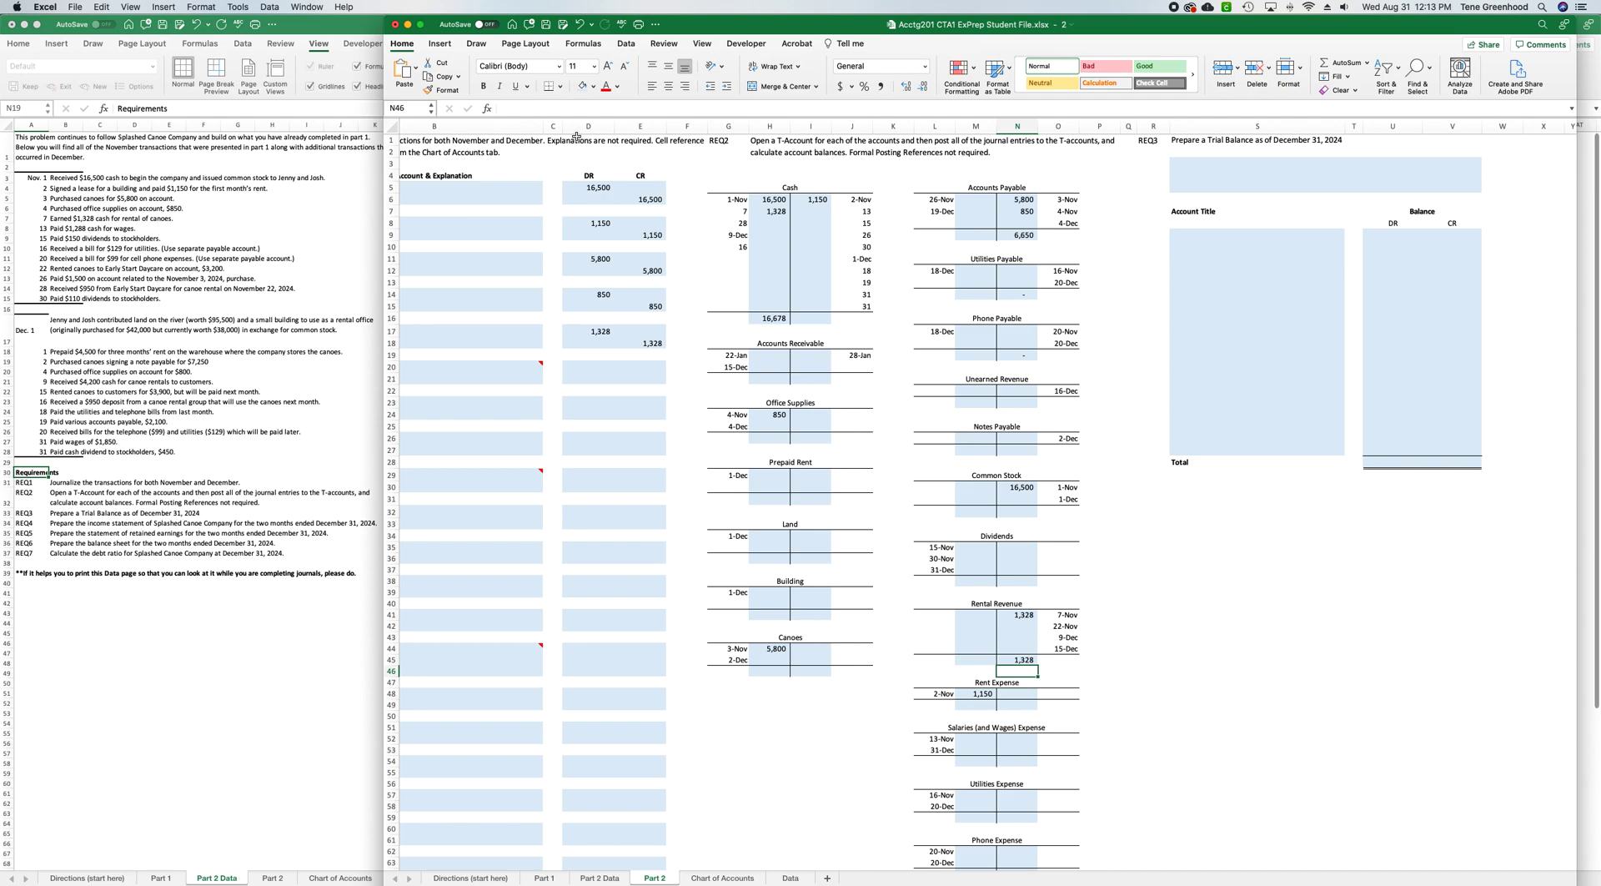
pyautogui.click(1019, 658)
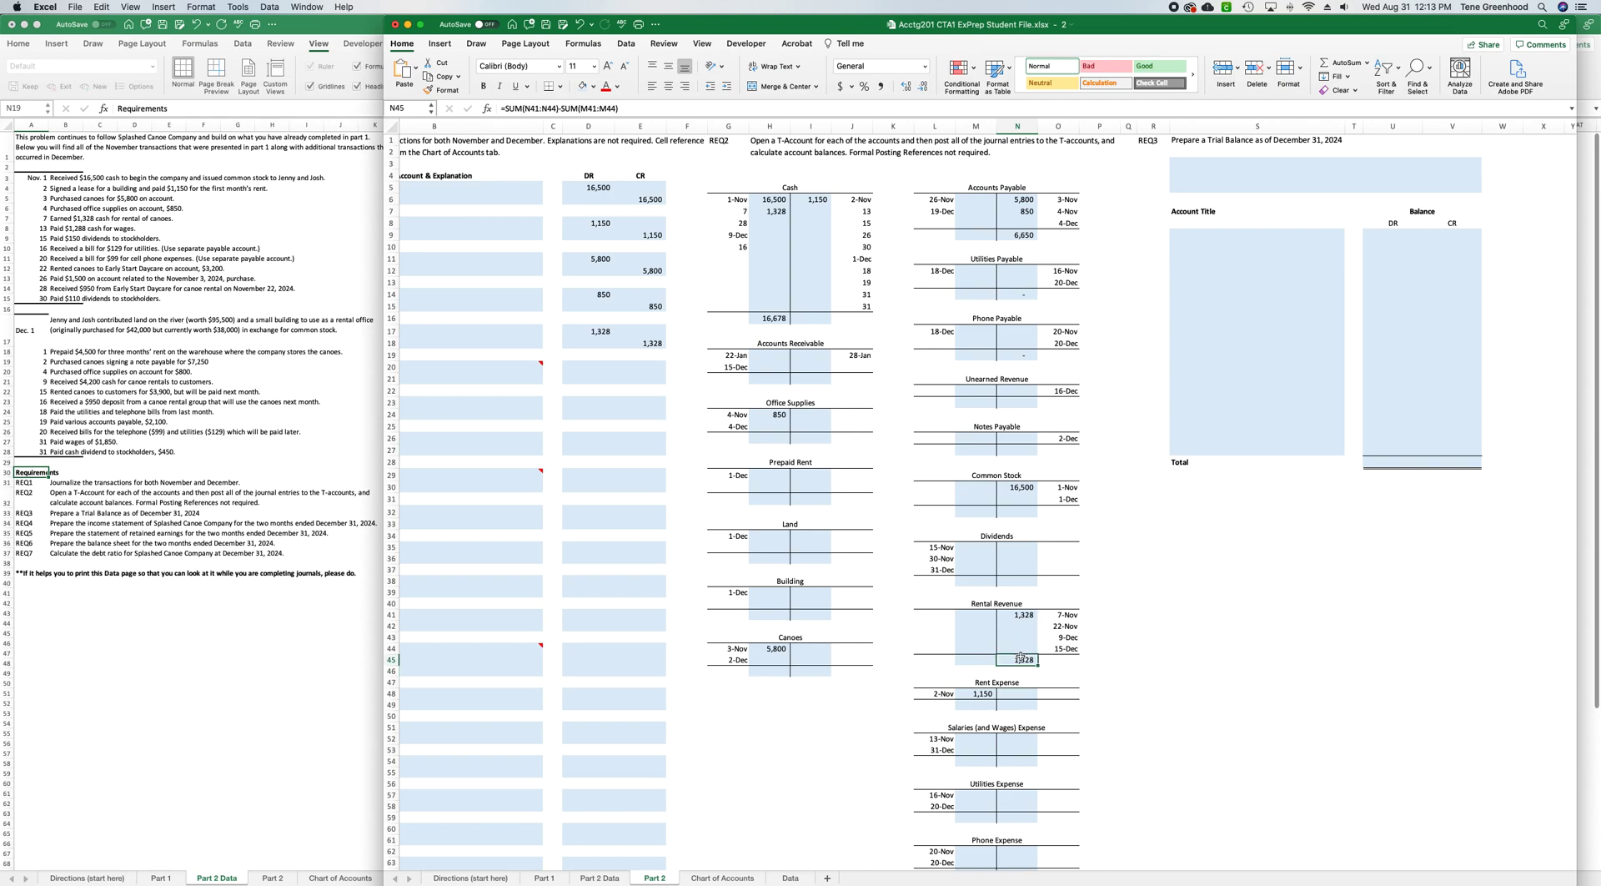
pyautogui.click(595, 109)
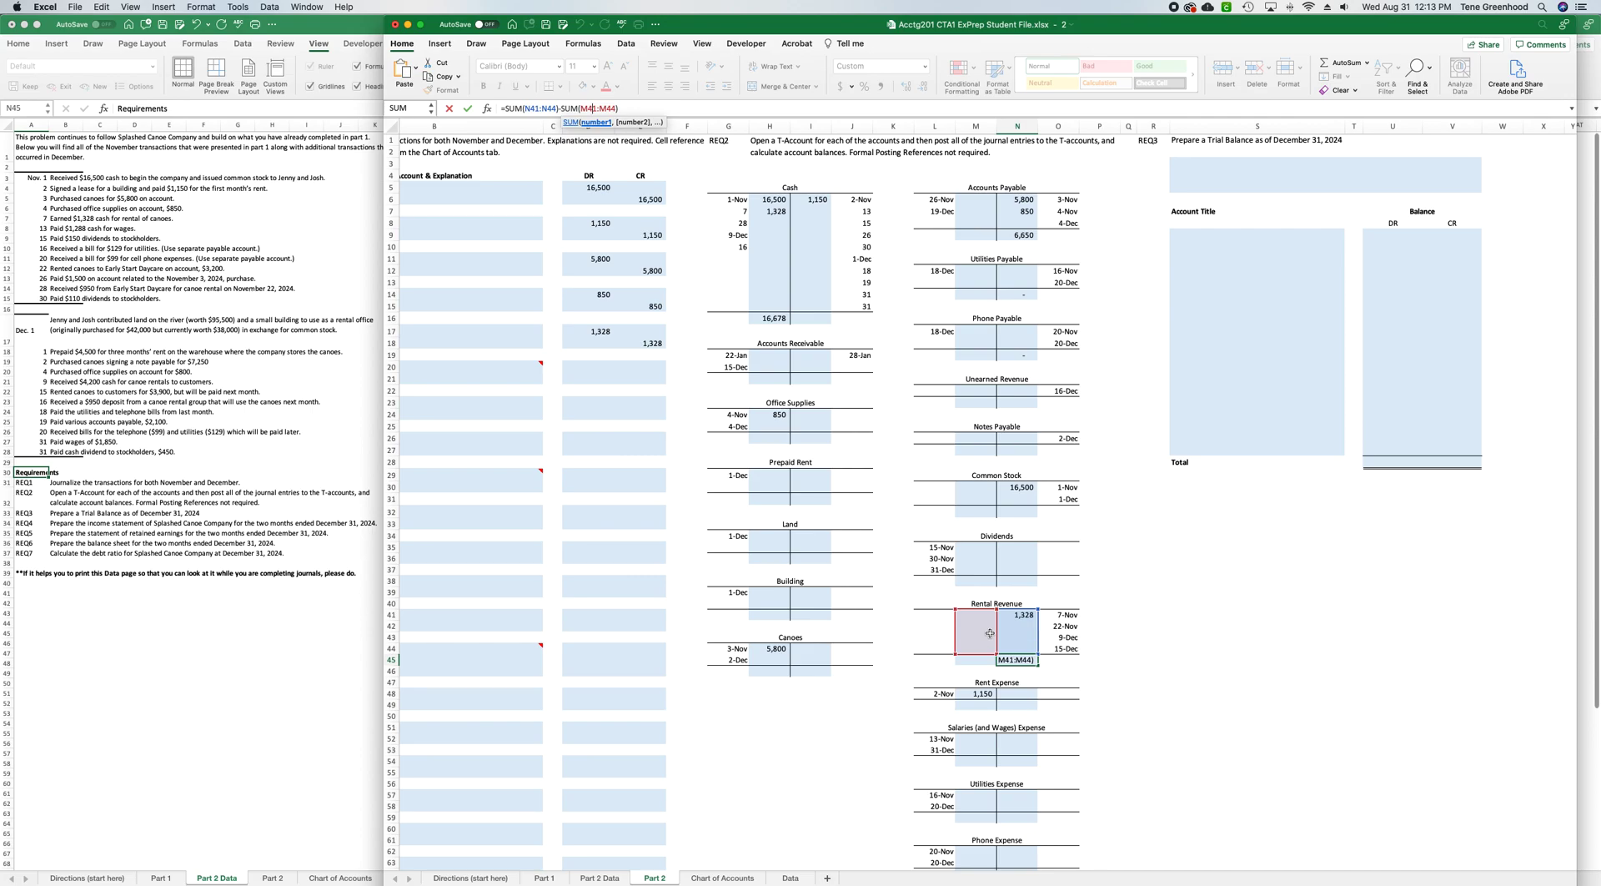
pyautogui.press('Return')
# Link trial balance S9 to the Cash title (=G5) and U9 to its 16,678 balance (=H16).
pyautogui.hscroll(5, 1244, 501)
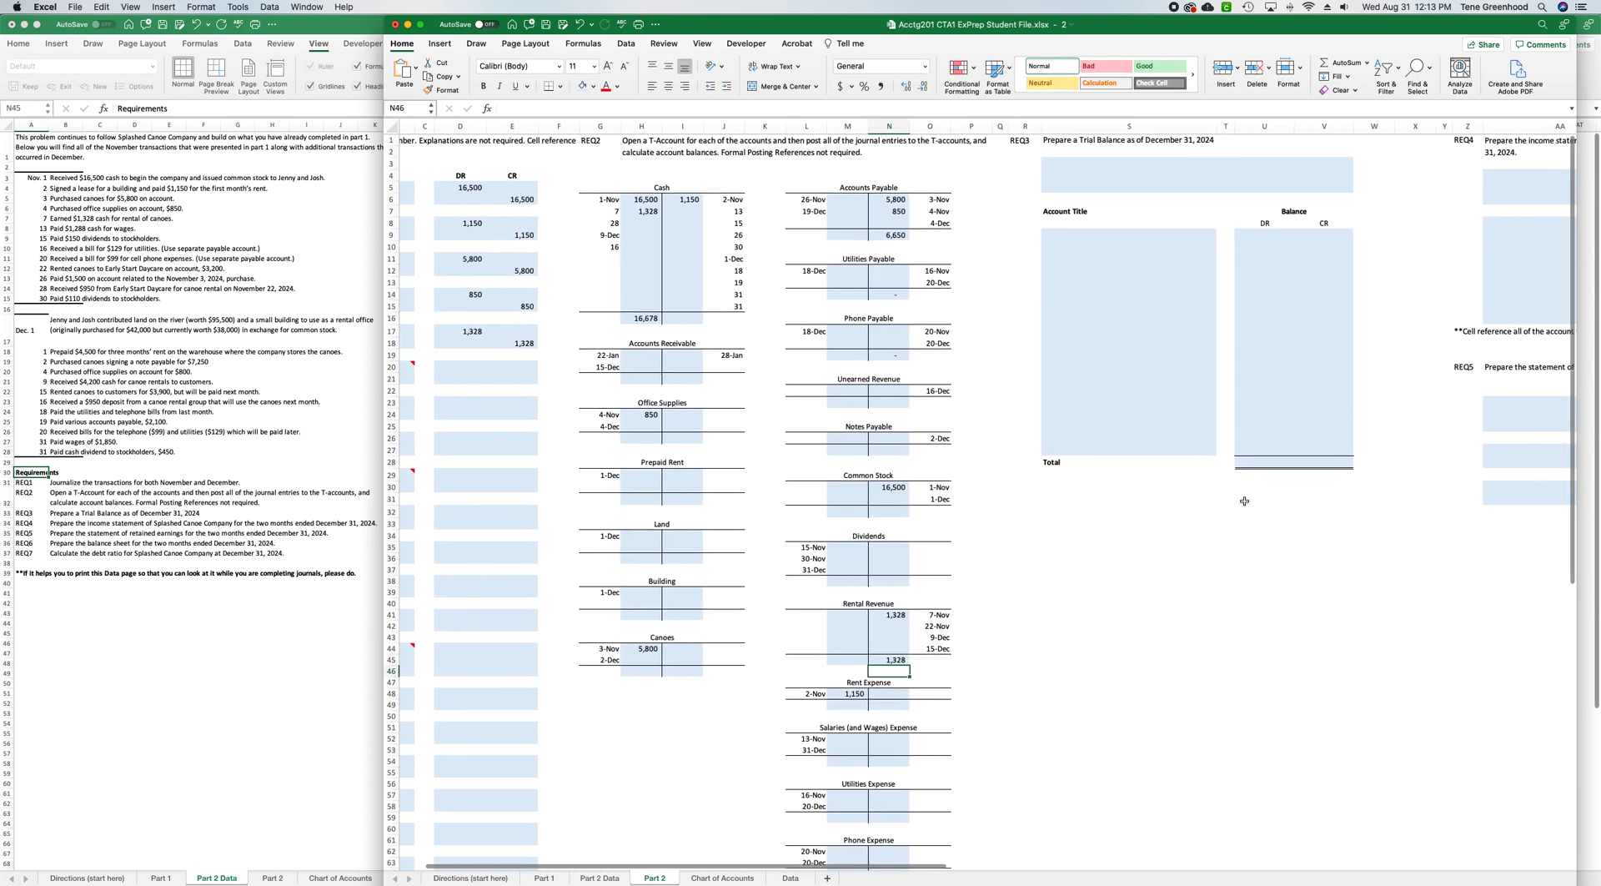
pyautogui.hscroll(3, 1244, 500)
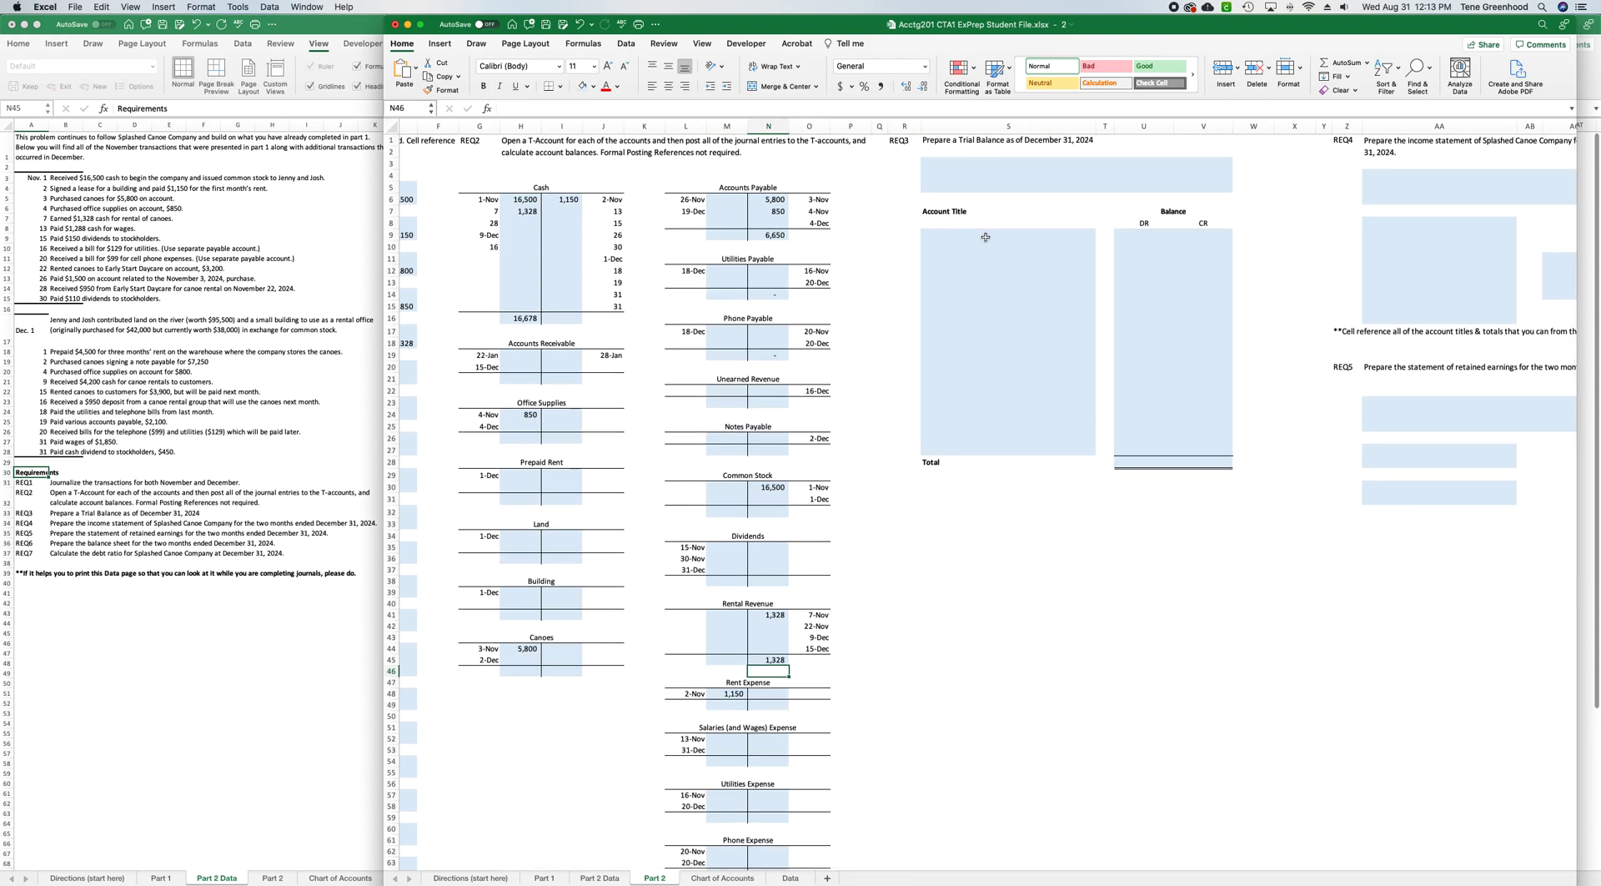
pyautogui.click(934, 234)
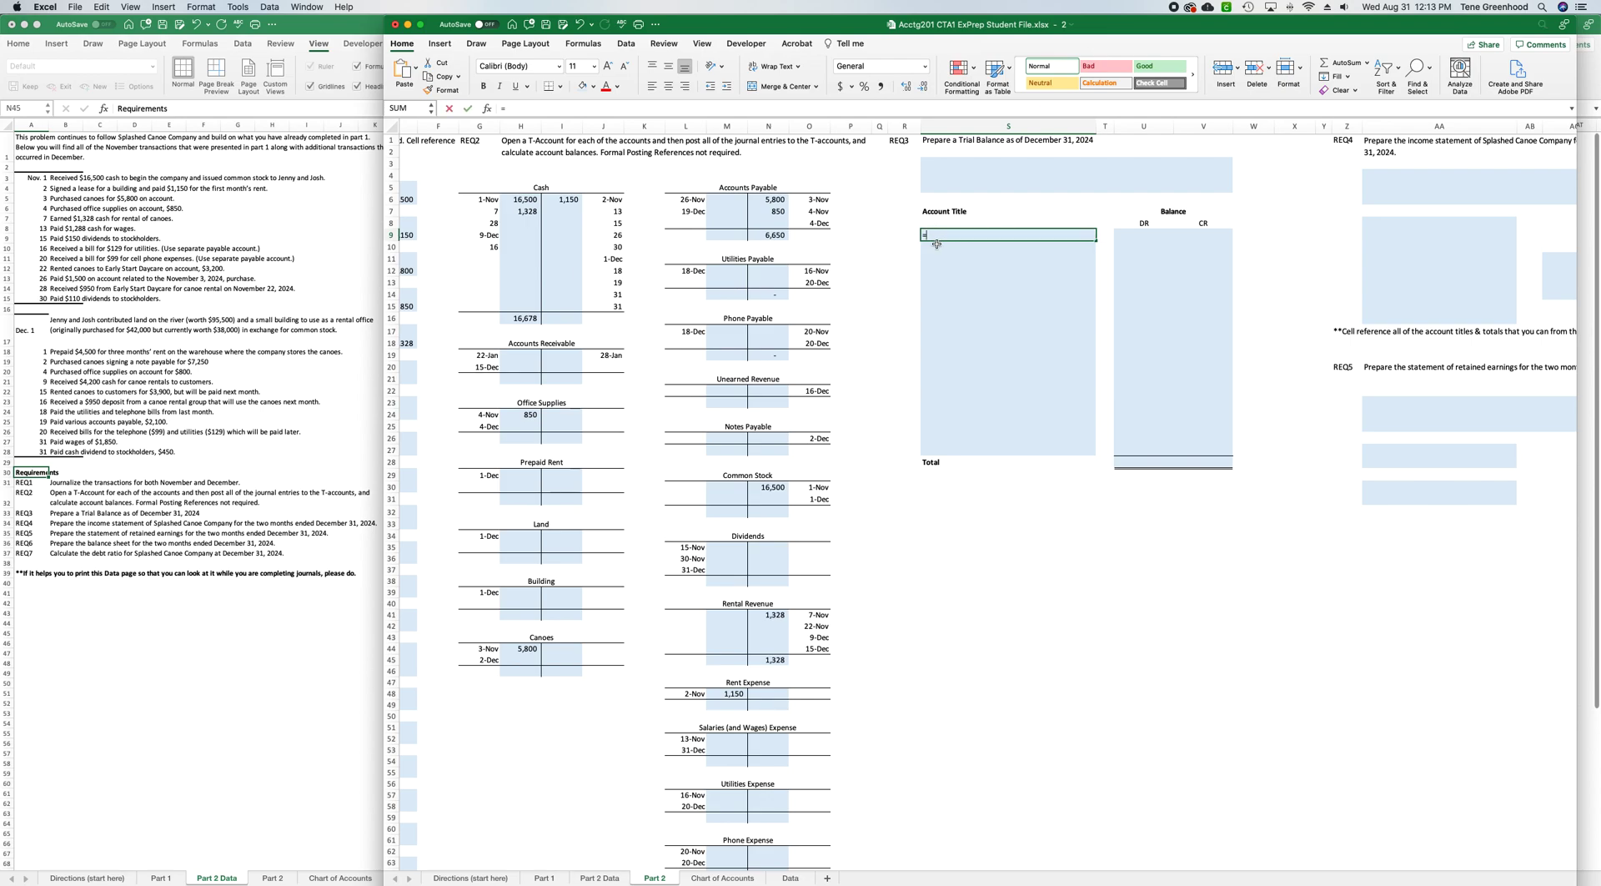
pyautogui.write('=')
pyautogui.click(516, 186)
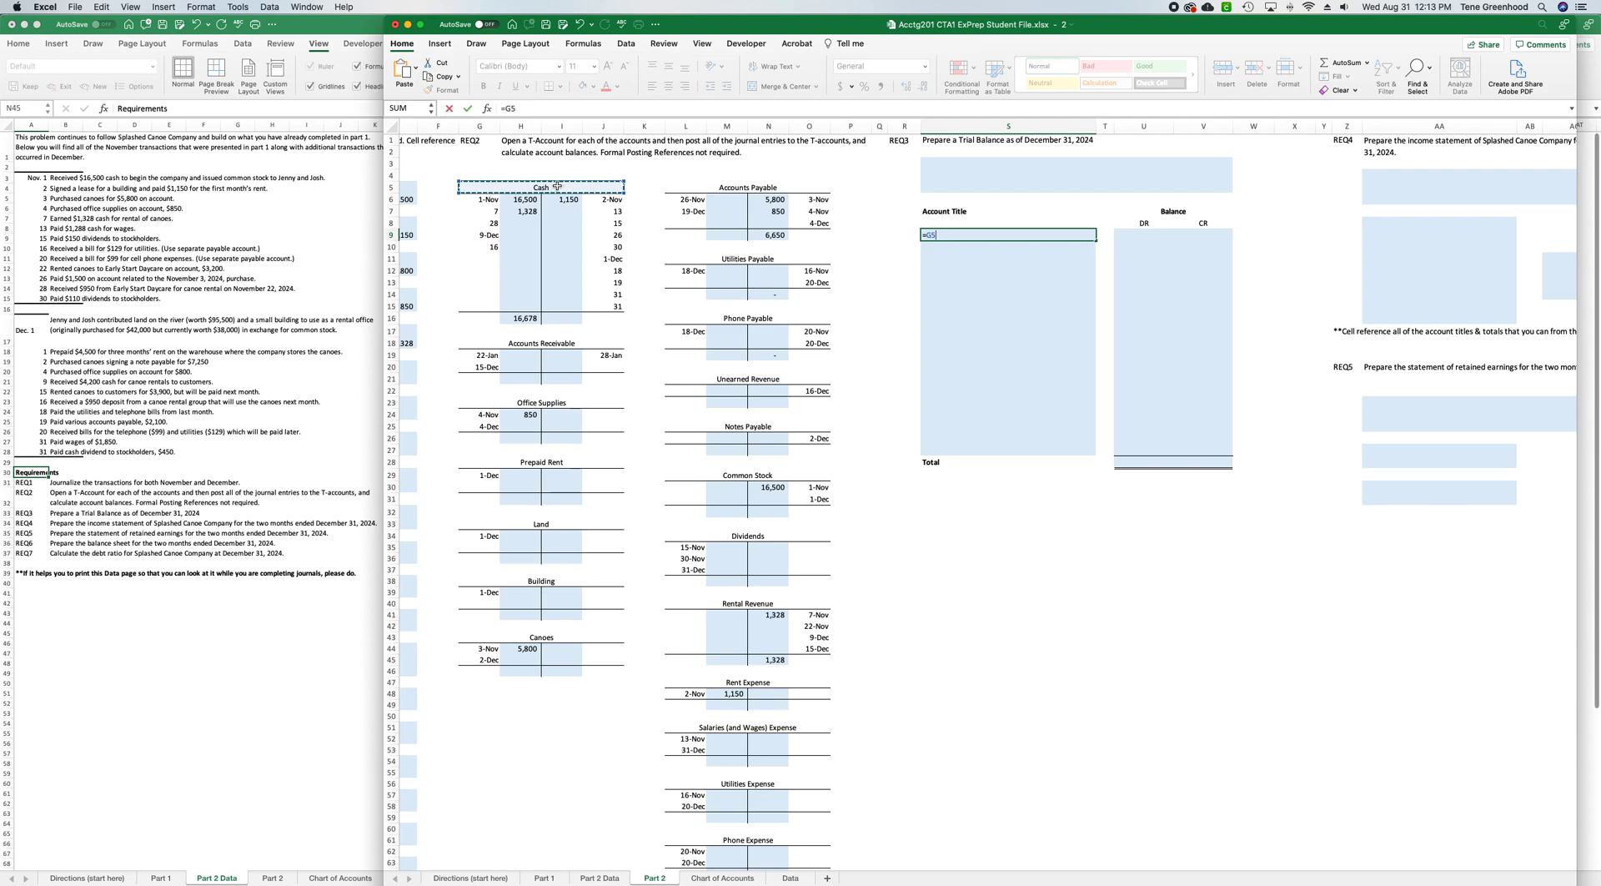
pyautogui.press('Return')
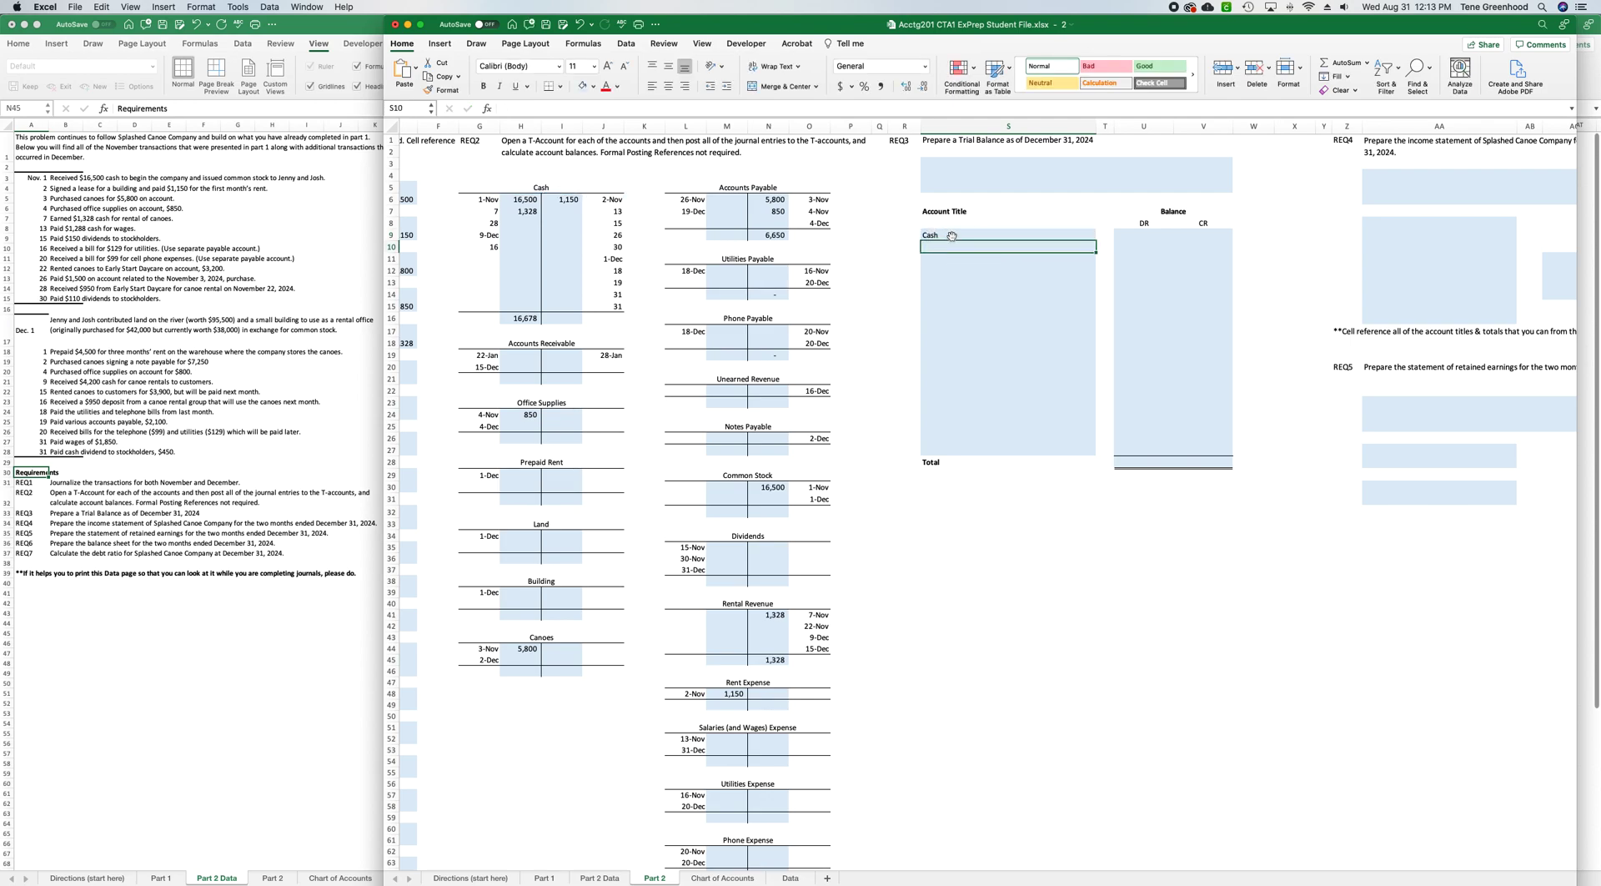
pyautogui.click(1122, 237)
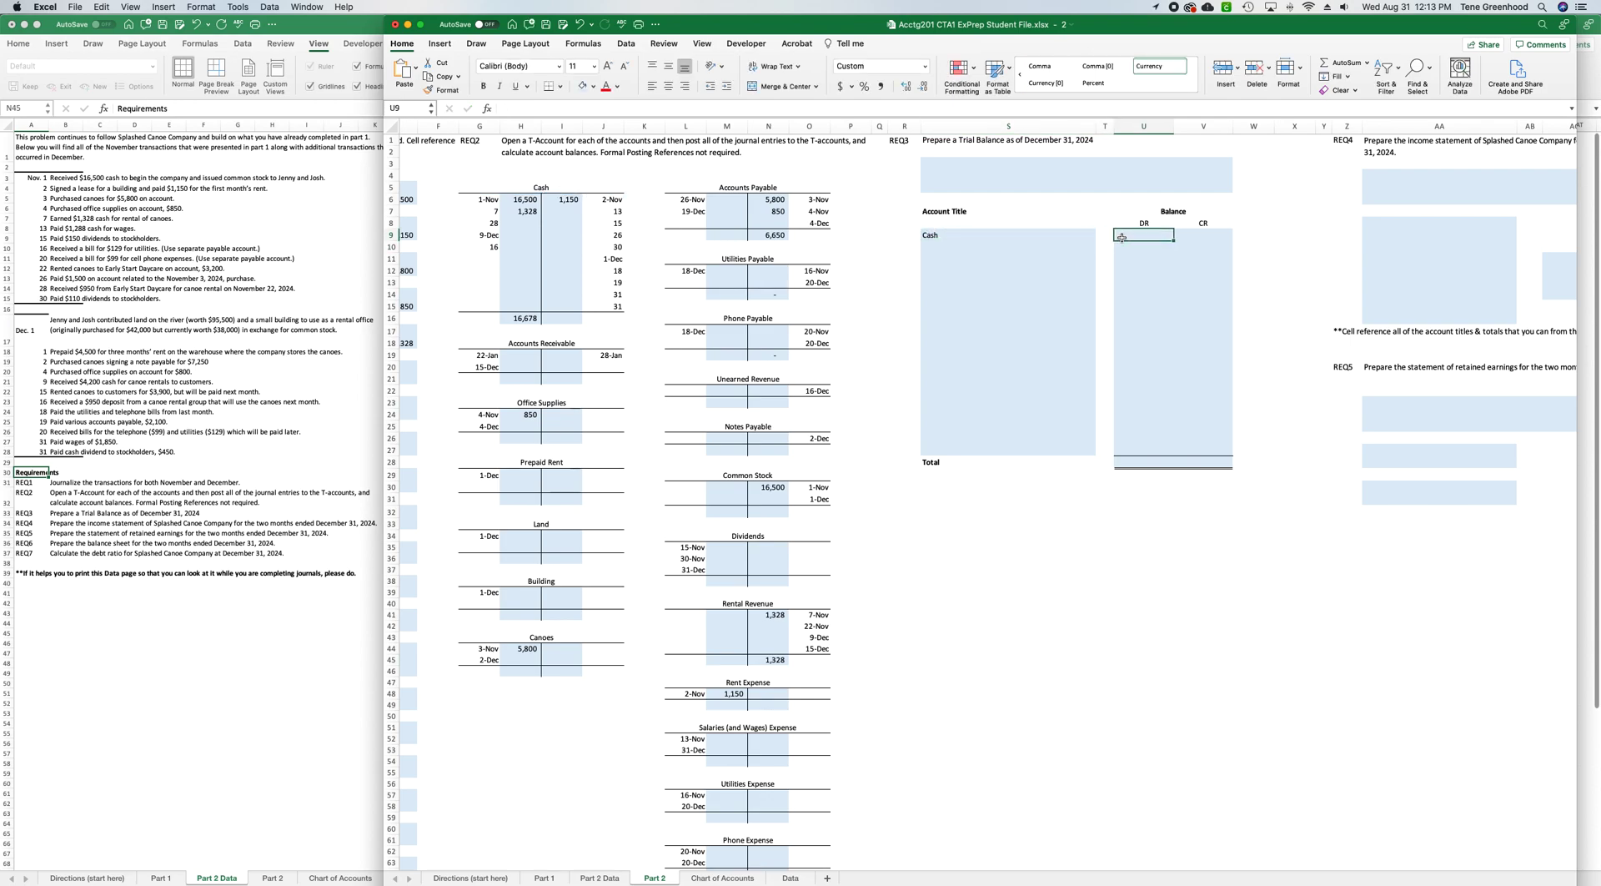
pyautogui.write('=')
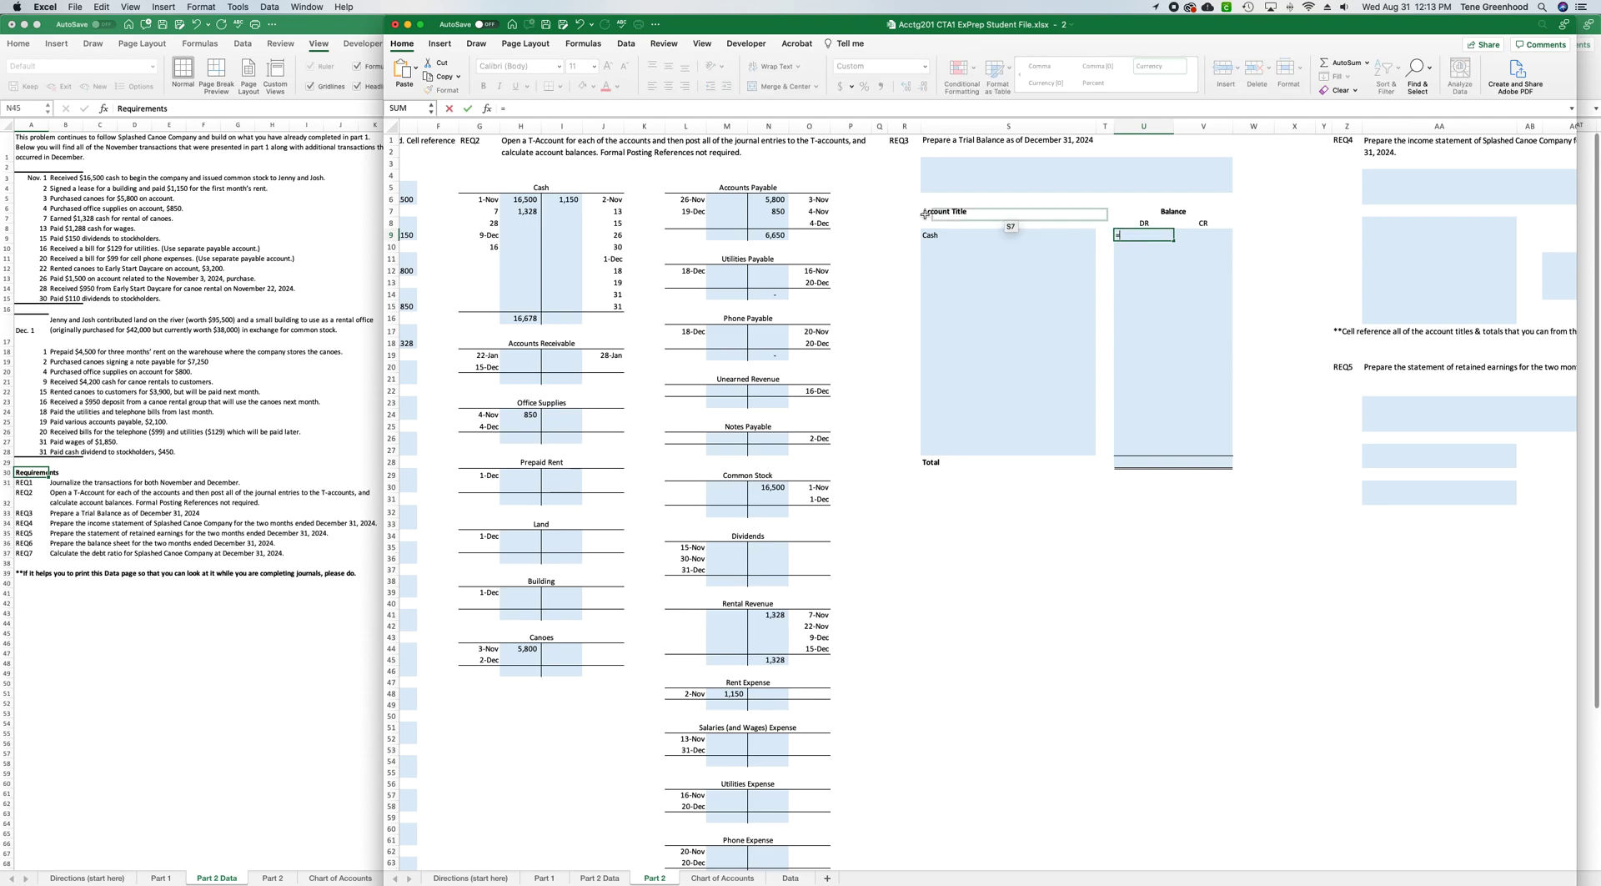
pyautogui.click(523, 318)
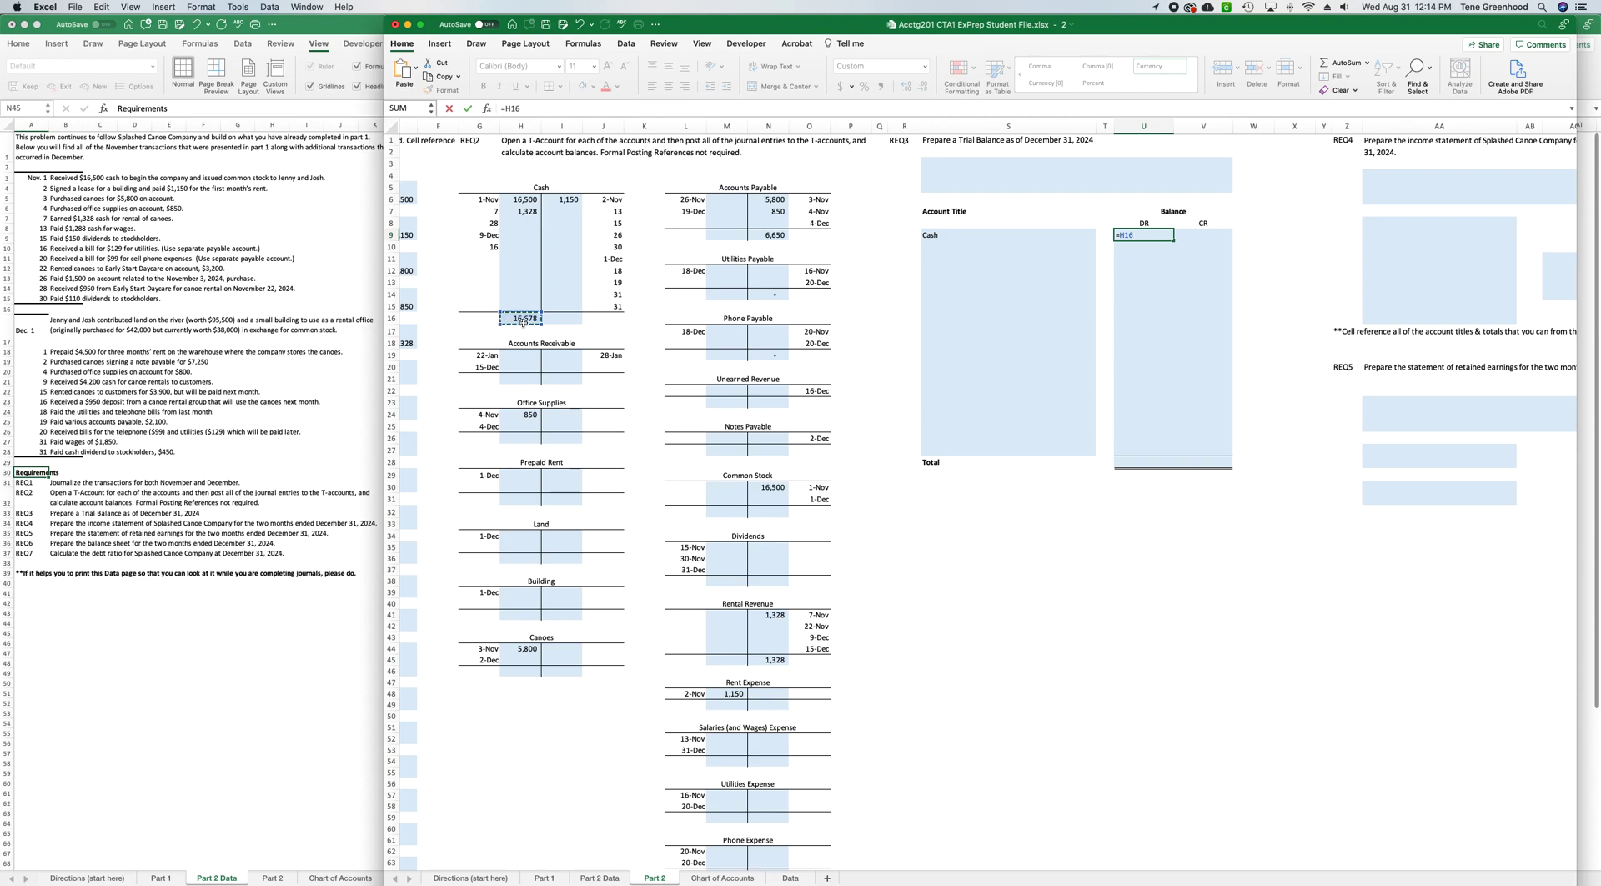
pyautogui.press('Return')
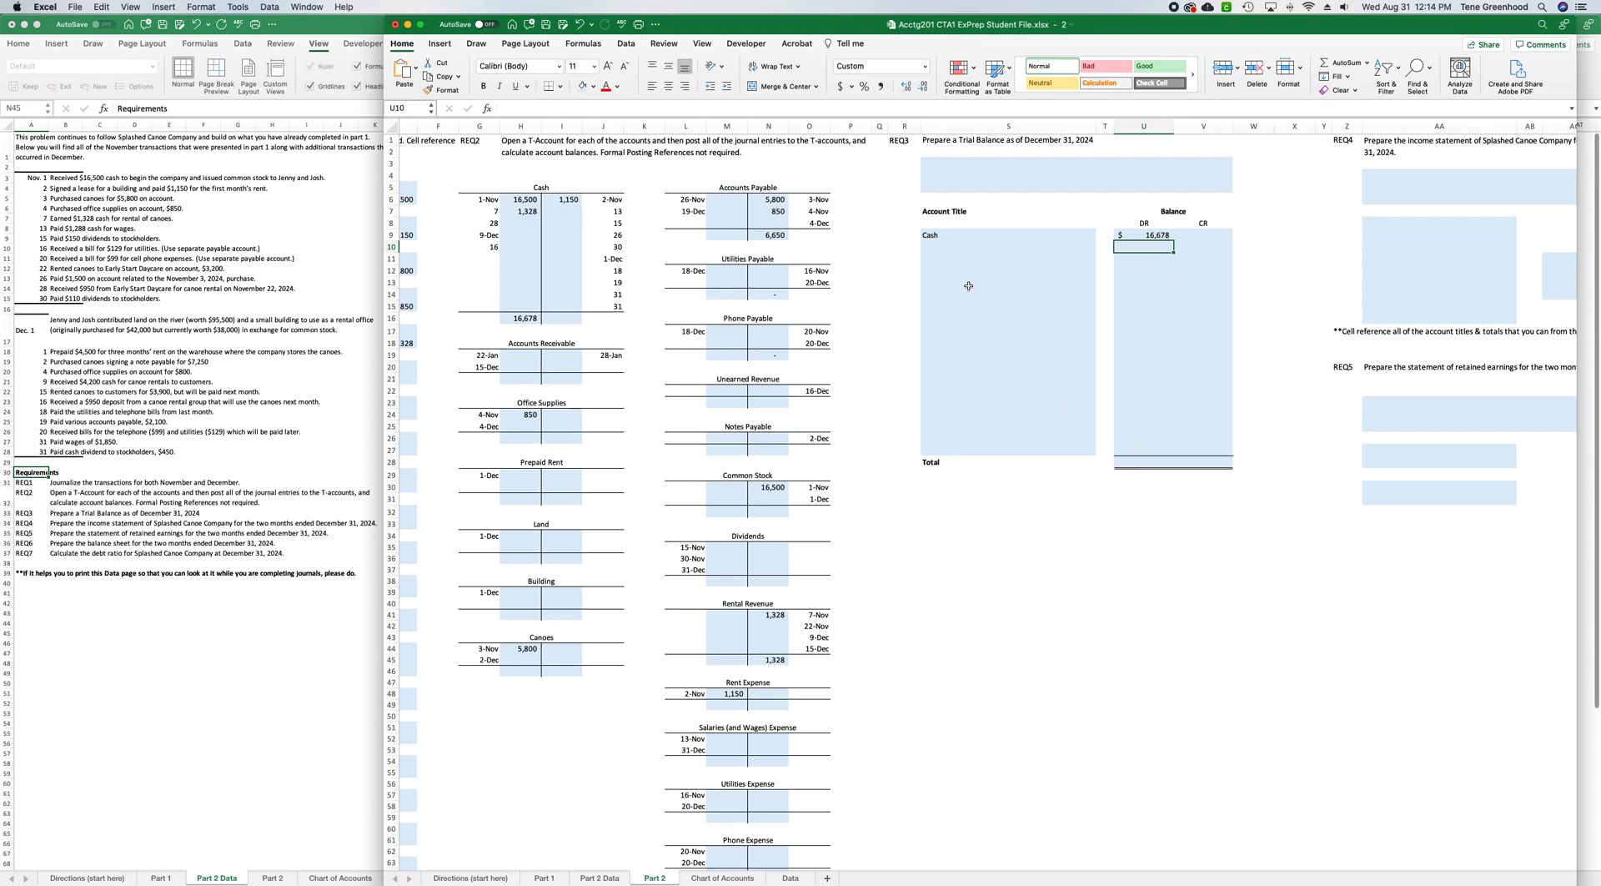
# Link S10 to the Accounts Receivable title with =G18.
pyautogui.click(936, 247)
pyautogui.write('=')
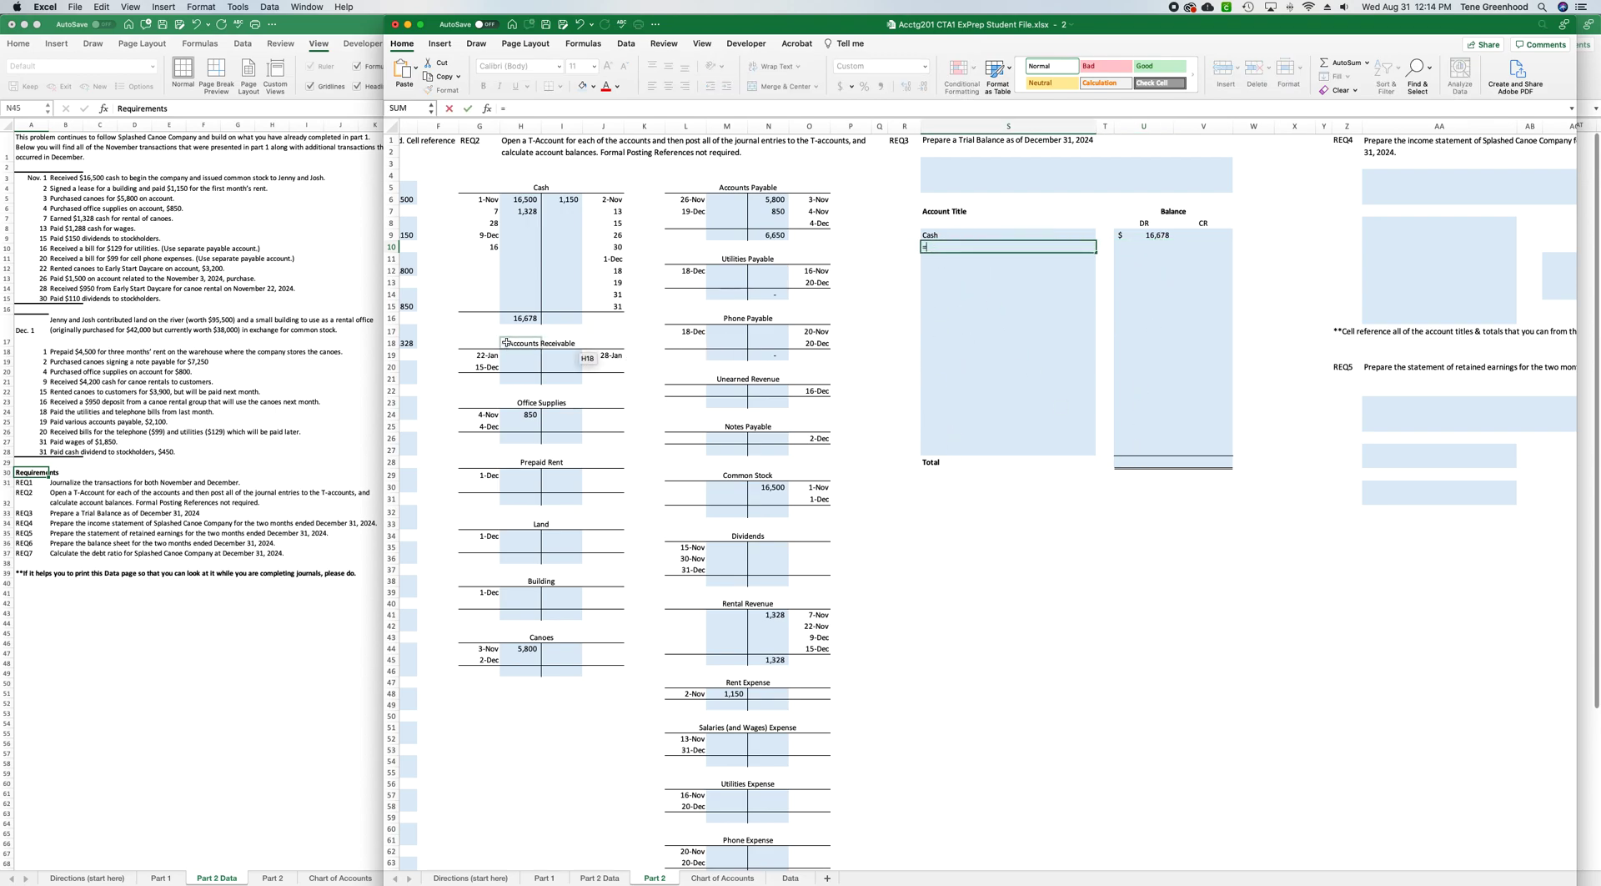
pyautogui.click(506, 342)
pyautogui.press('Return')
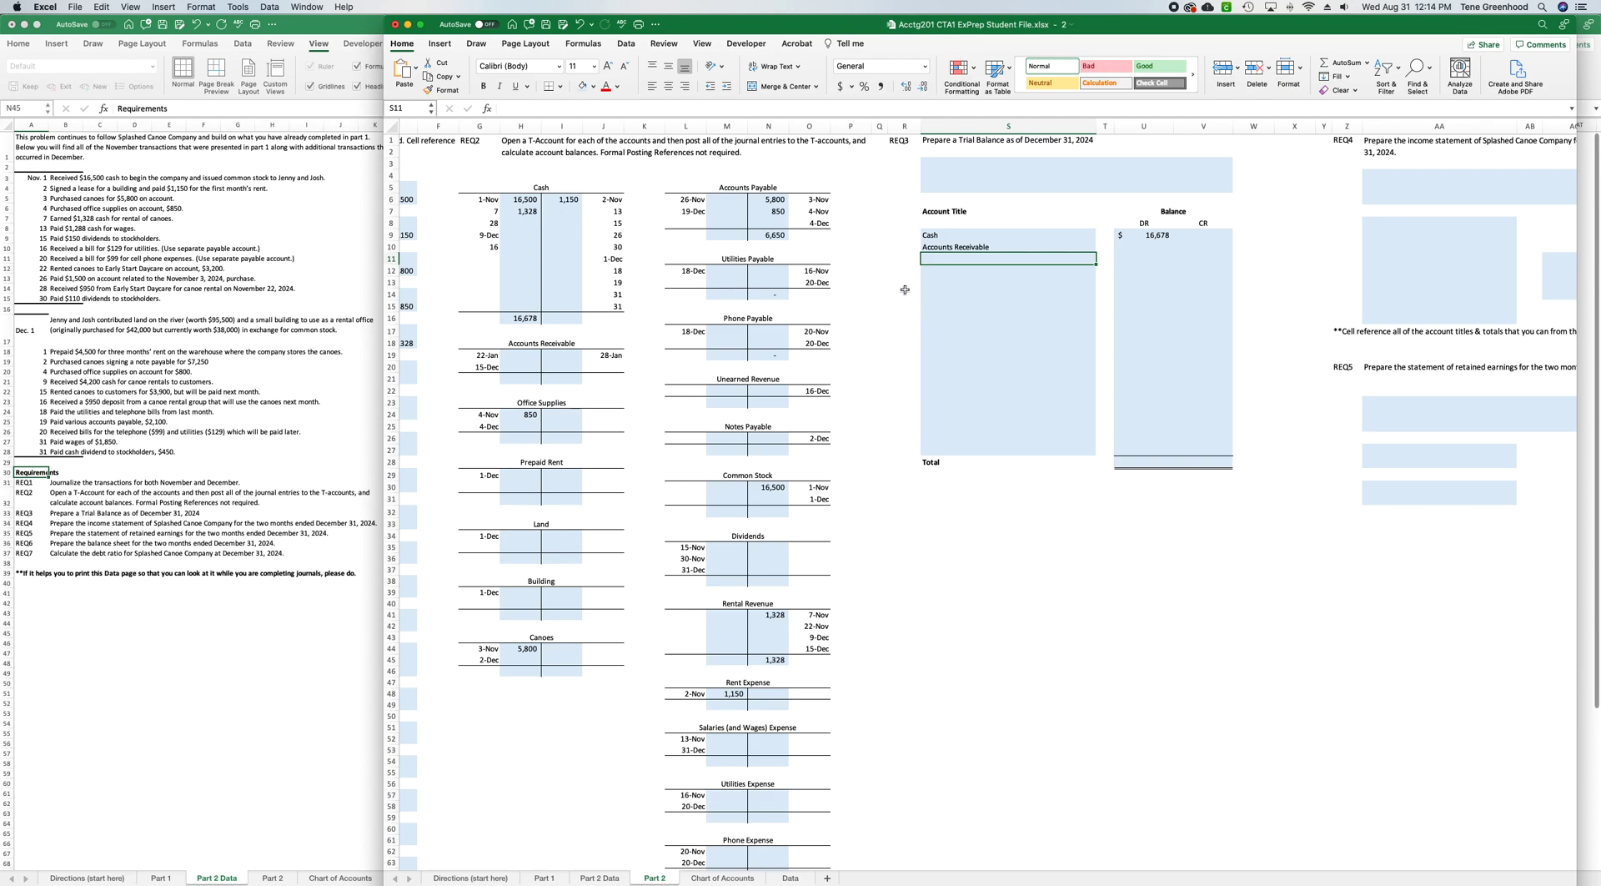
pyautogui.click(1138, 465)
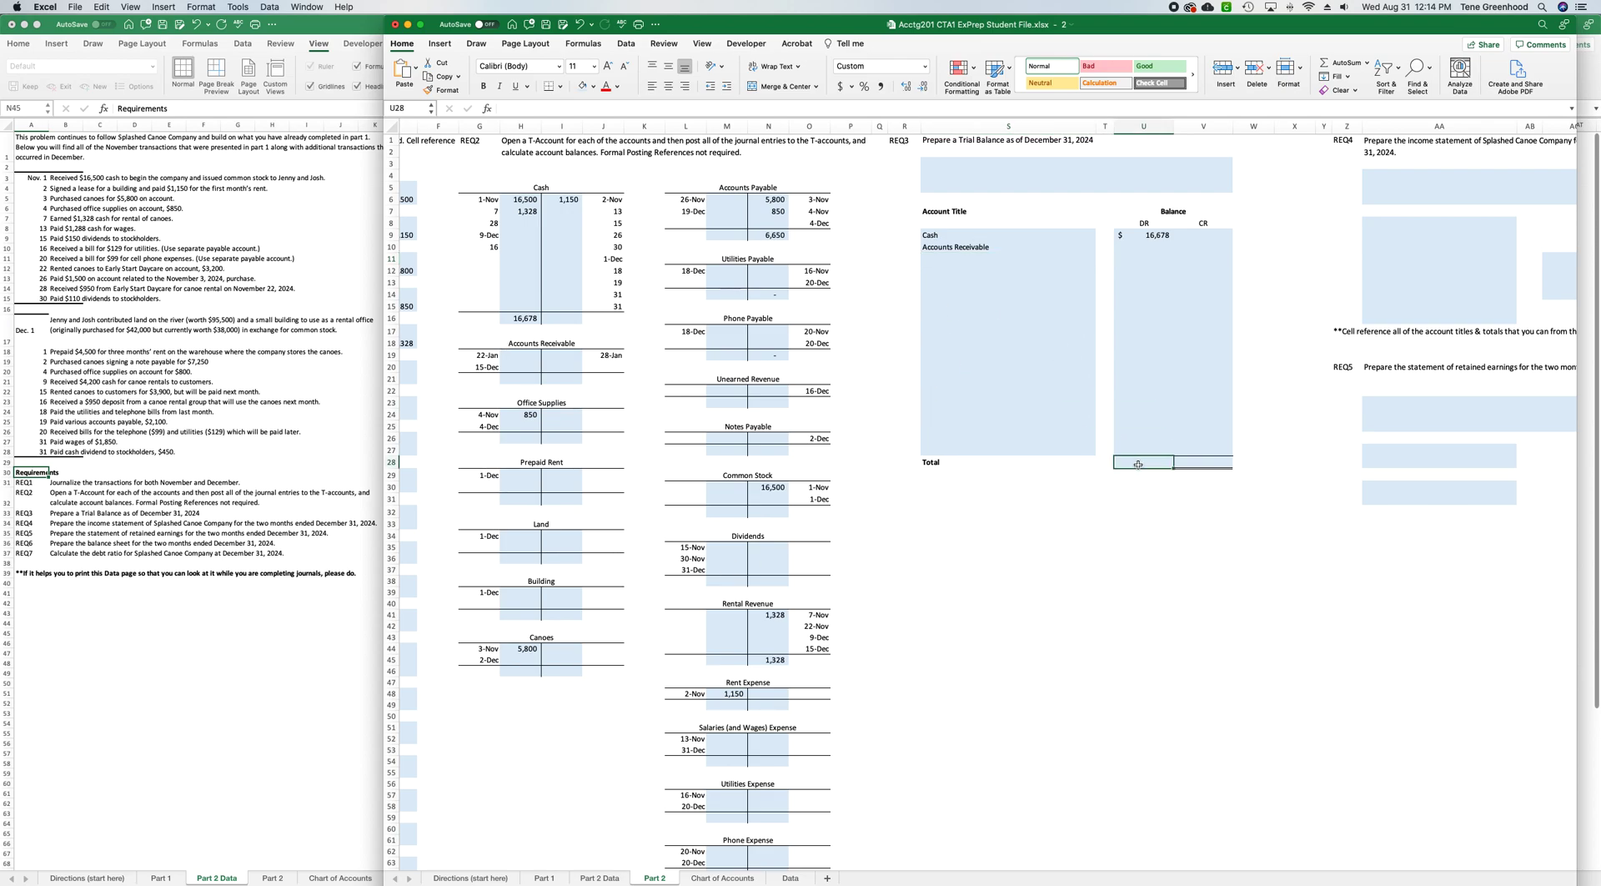
# Enter =SUM(U9:U27) in U28 so the DR column totals 16,678.
pyautogui.write('=')
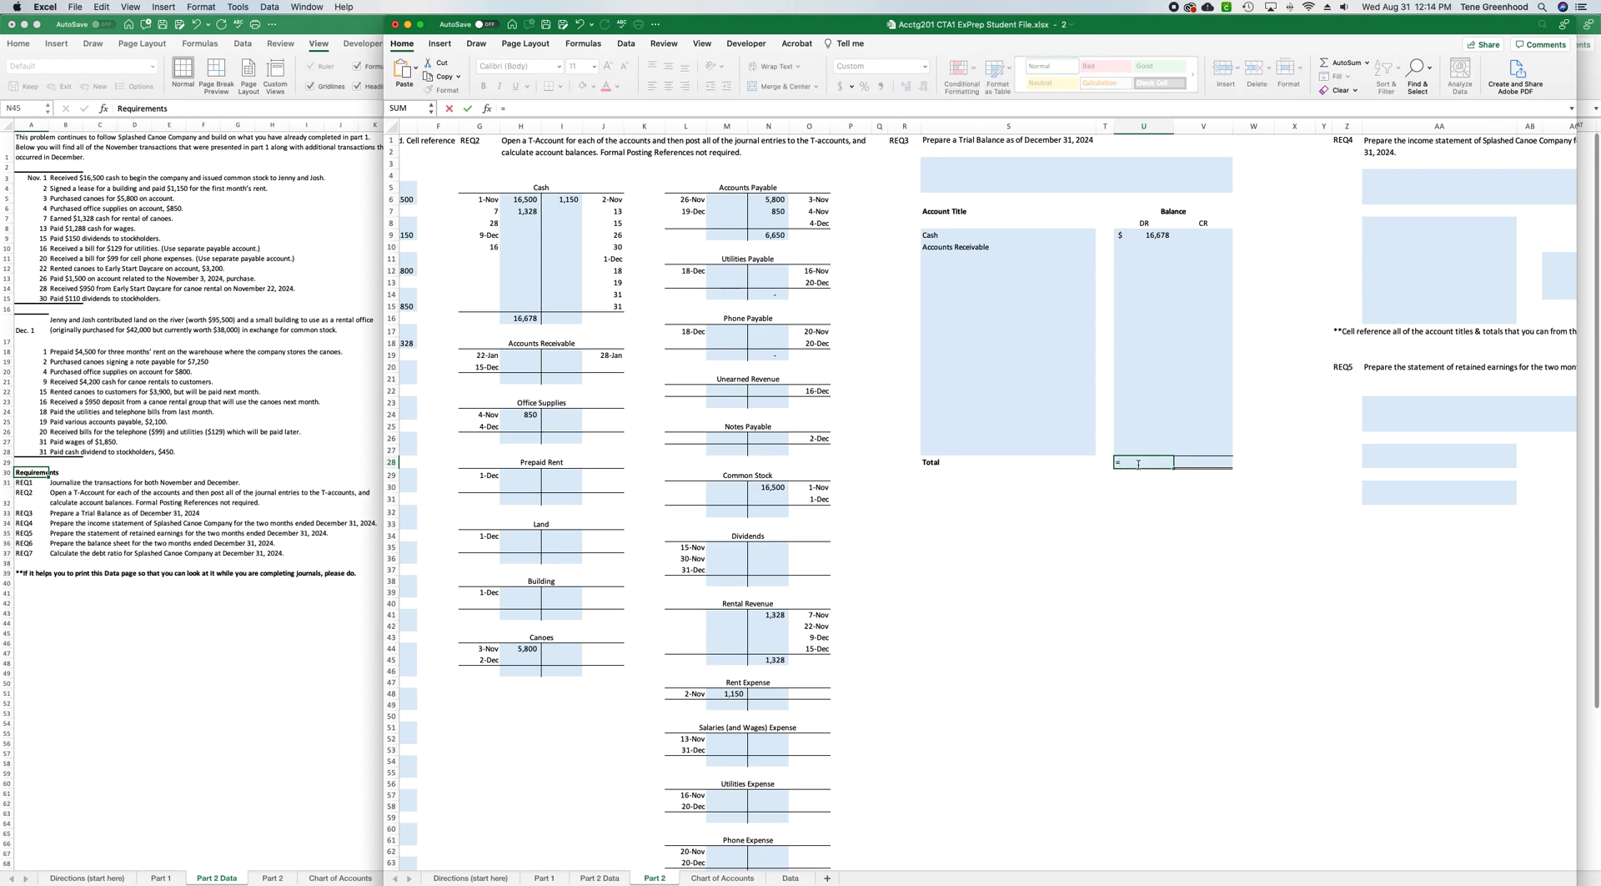
pyautogui.write('sum(')
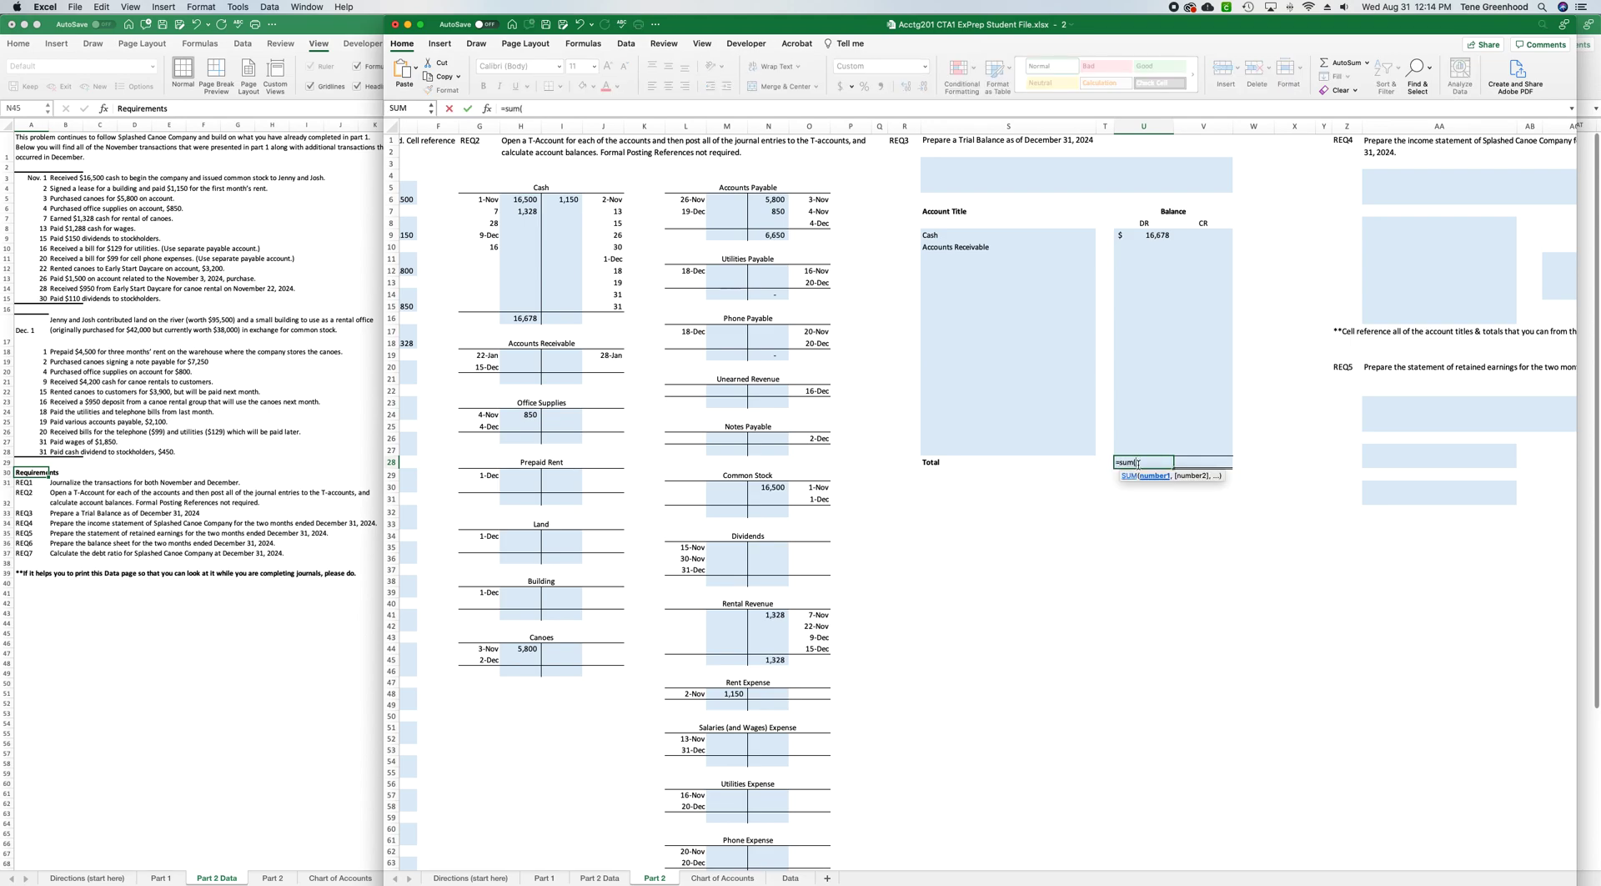
pyautogui.click(1142, 236)
pyautogui.moveTo(1143, 254); pyautogui.dragTo(1130, 452)
pyautogui.press('Return')
pyautogui.hscroll(3, 1129, 453)
pyautogui.scroll(-1, 1129, 453)
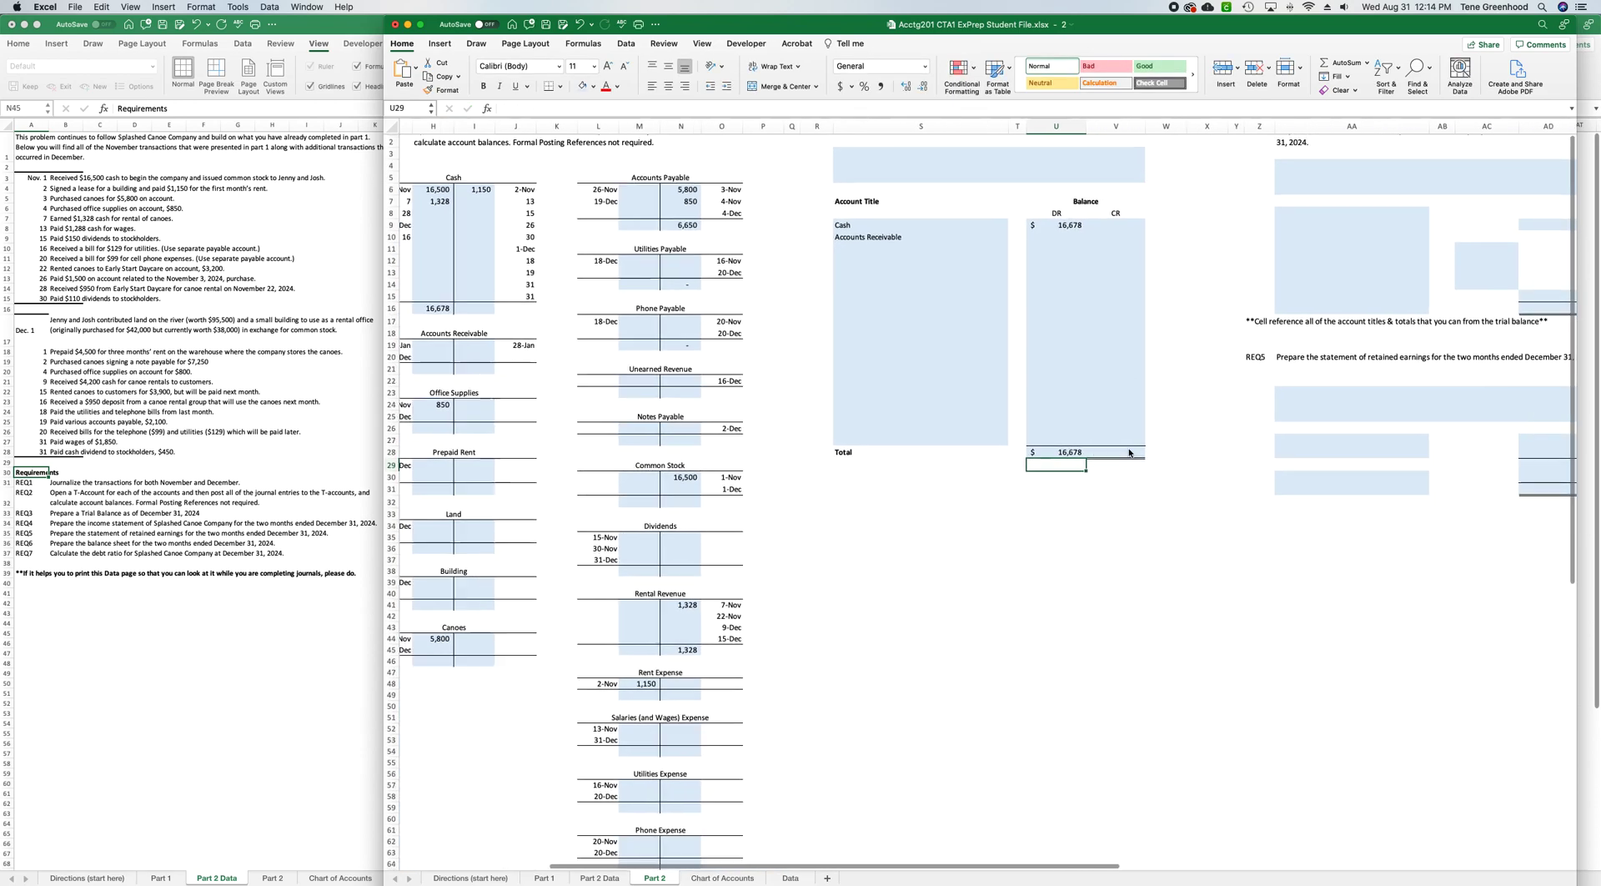
pyautogui.click(1041, 448)
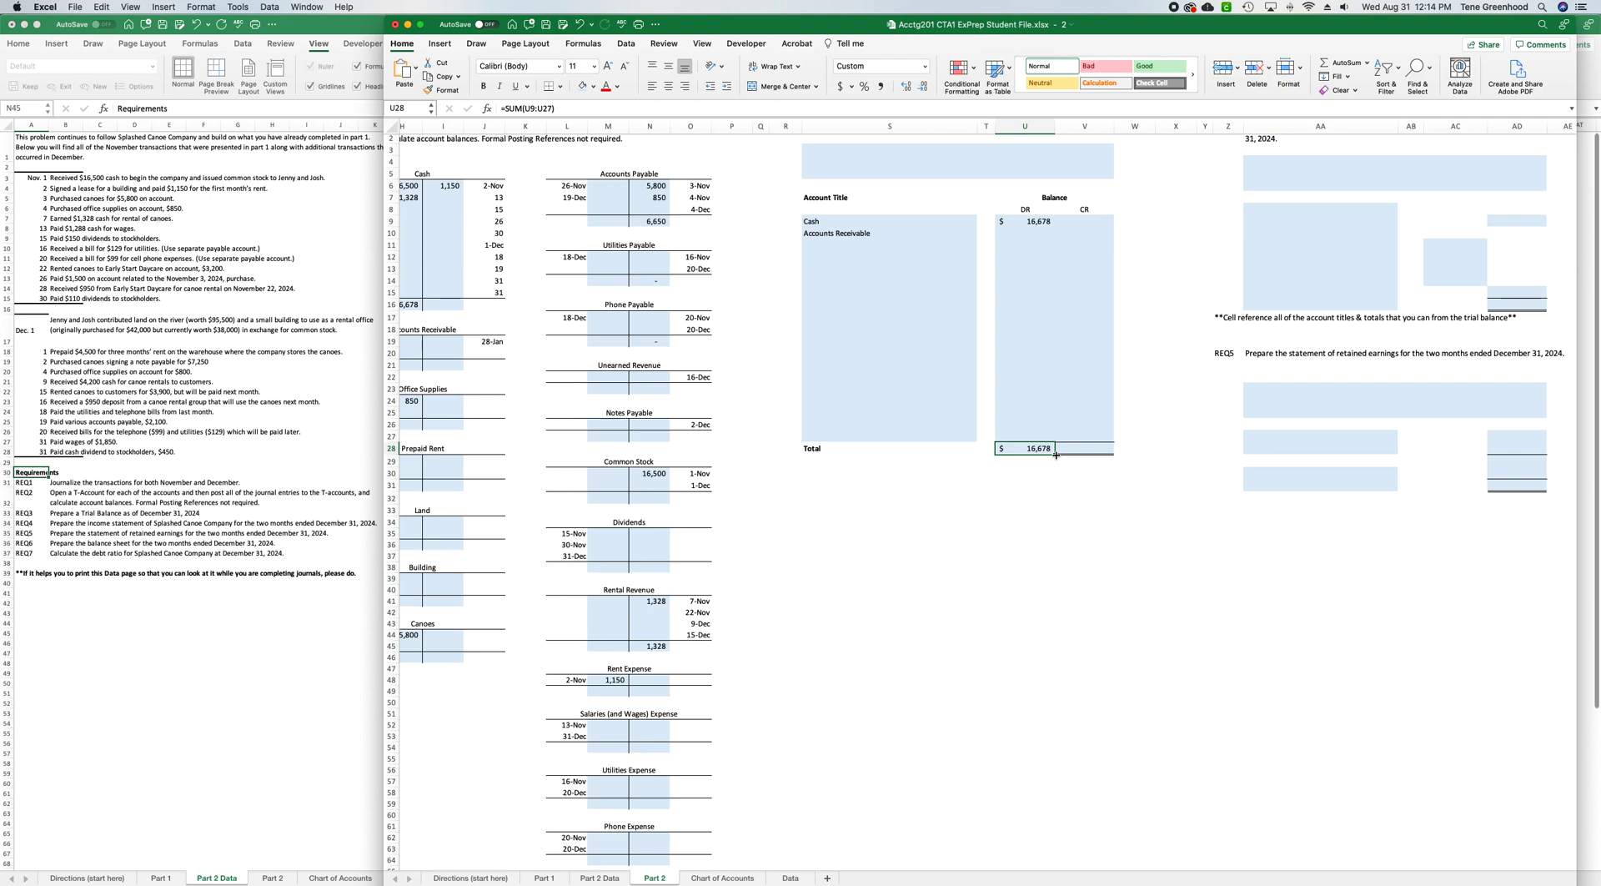
# Fill the total formula across to V28, summing the CR column (currently a dash).
pyautogui.click(1055, 455)
pyautogui.moveTo(1064, 455); pyautogui.dragTo(1107, 452)
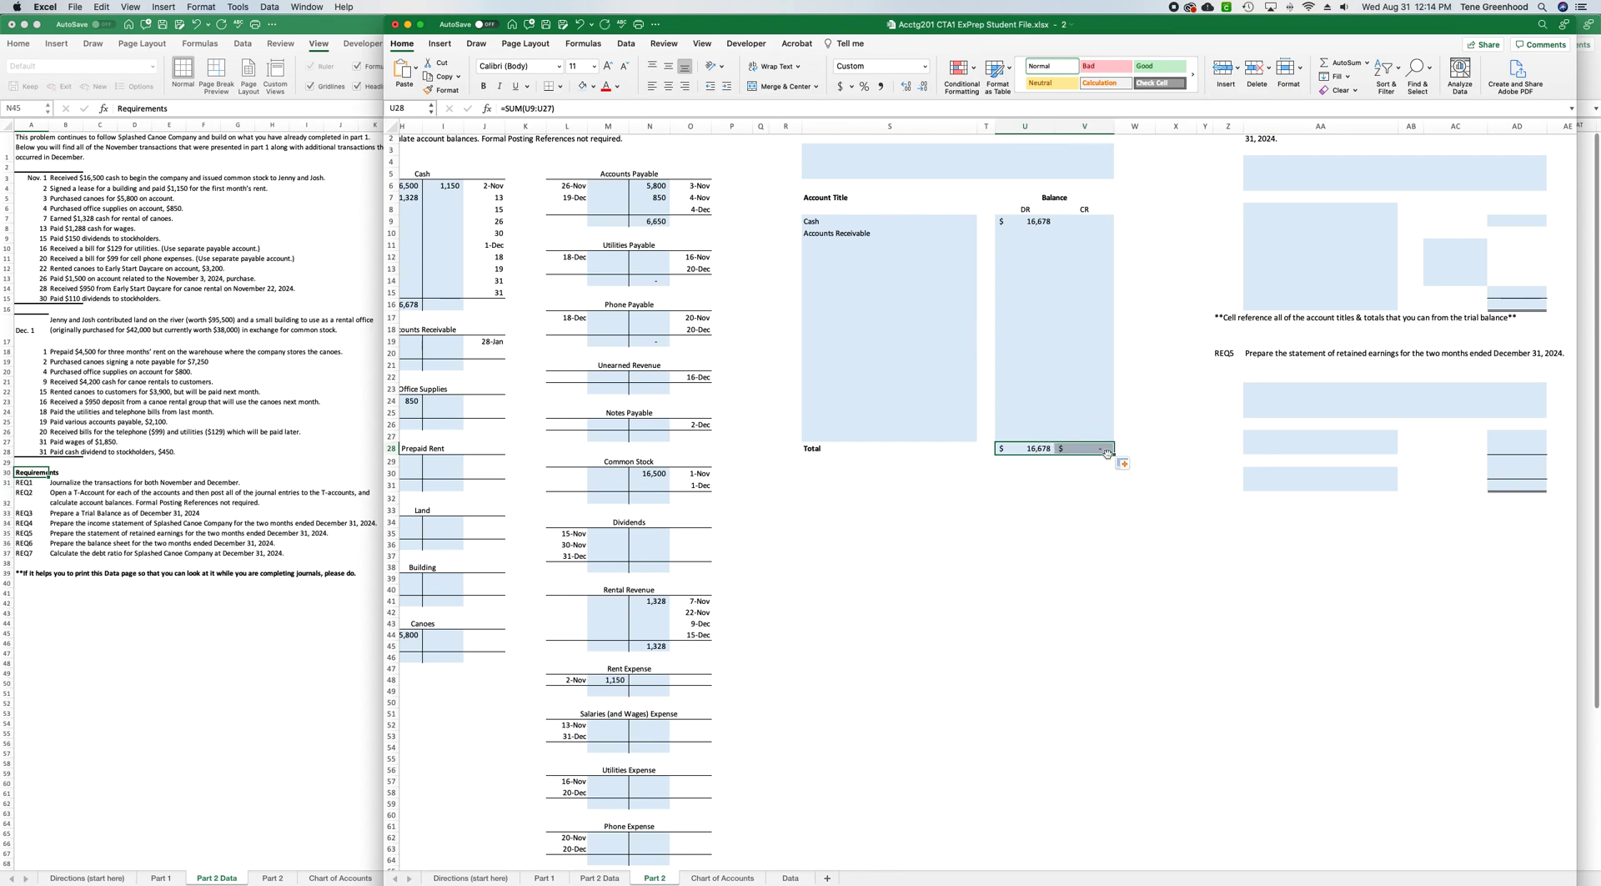
pyautogui.hscroll(6, 1107, 452)
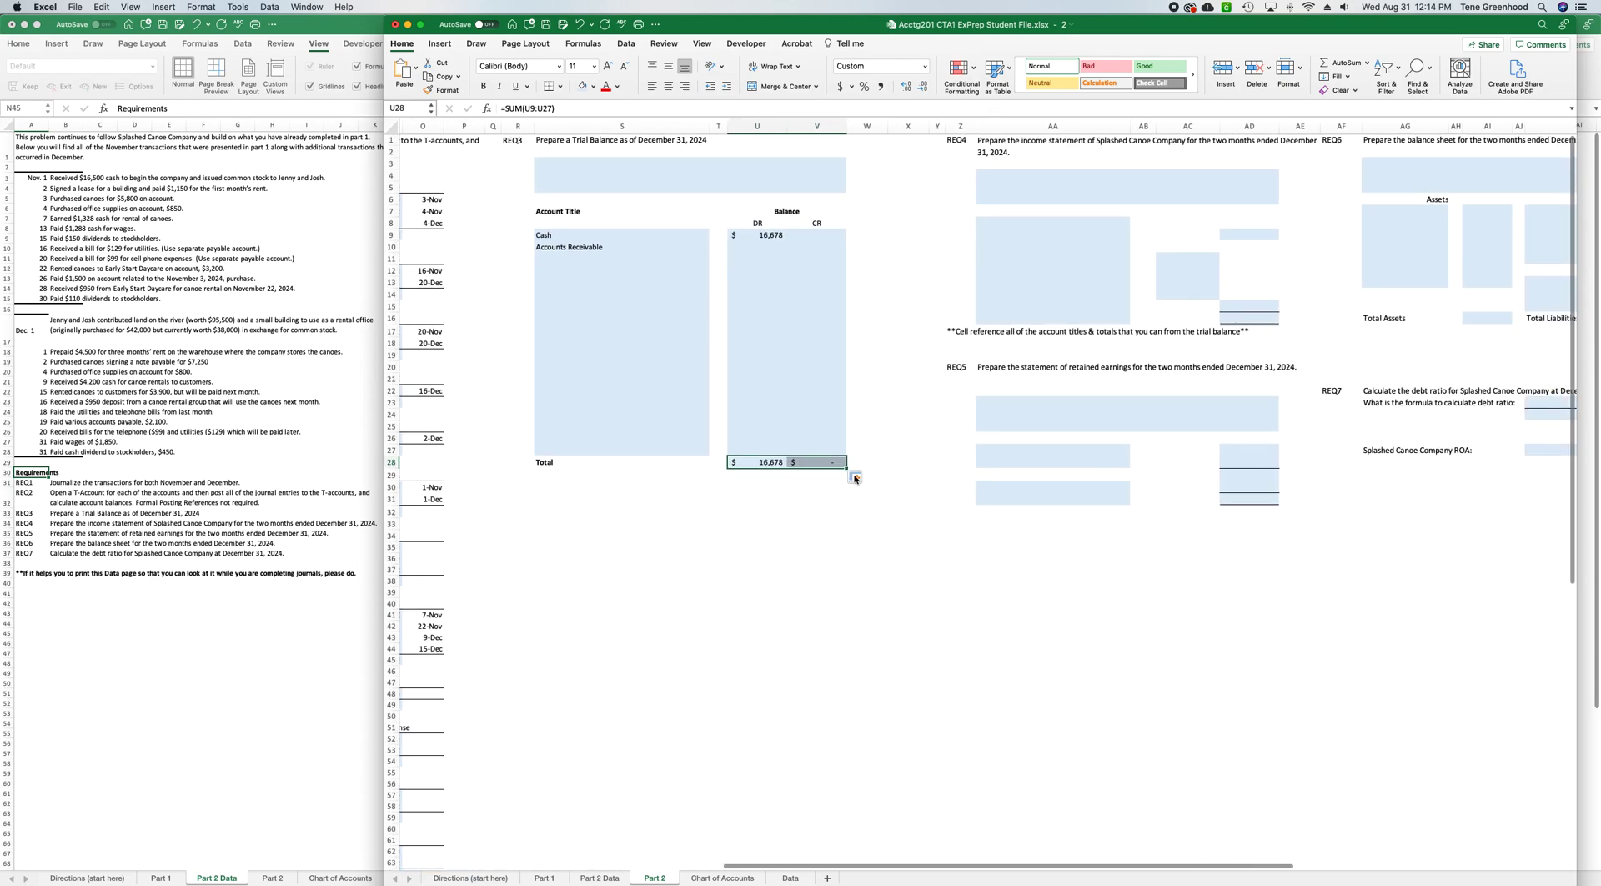
pyautogui.click(791, 474)
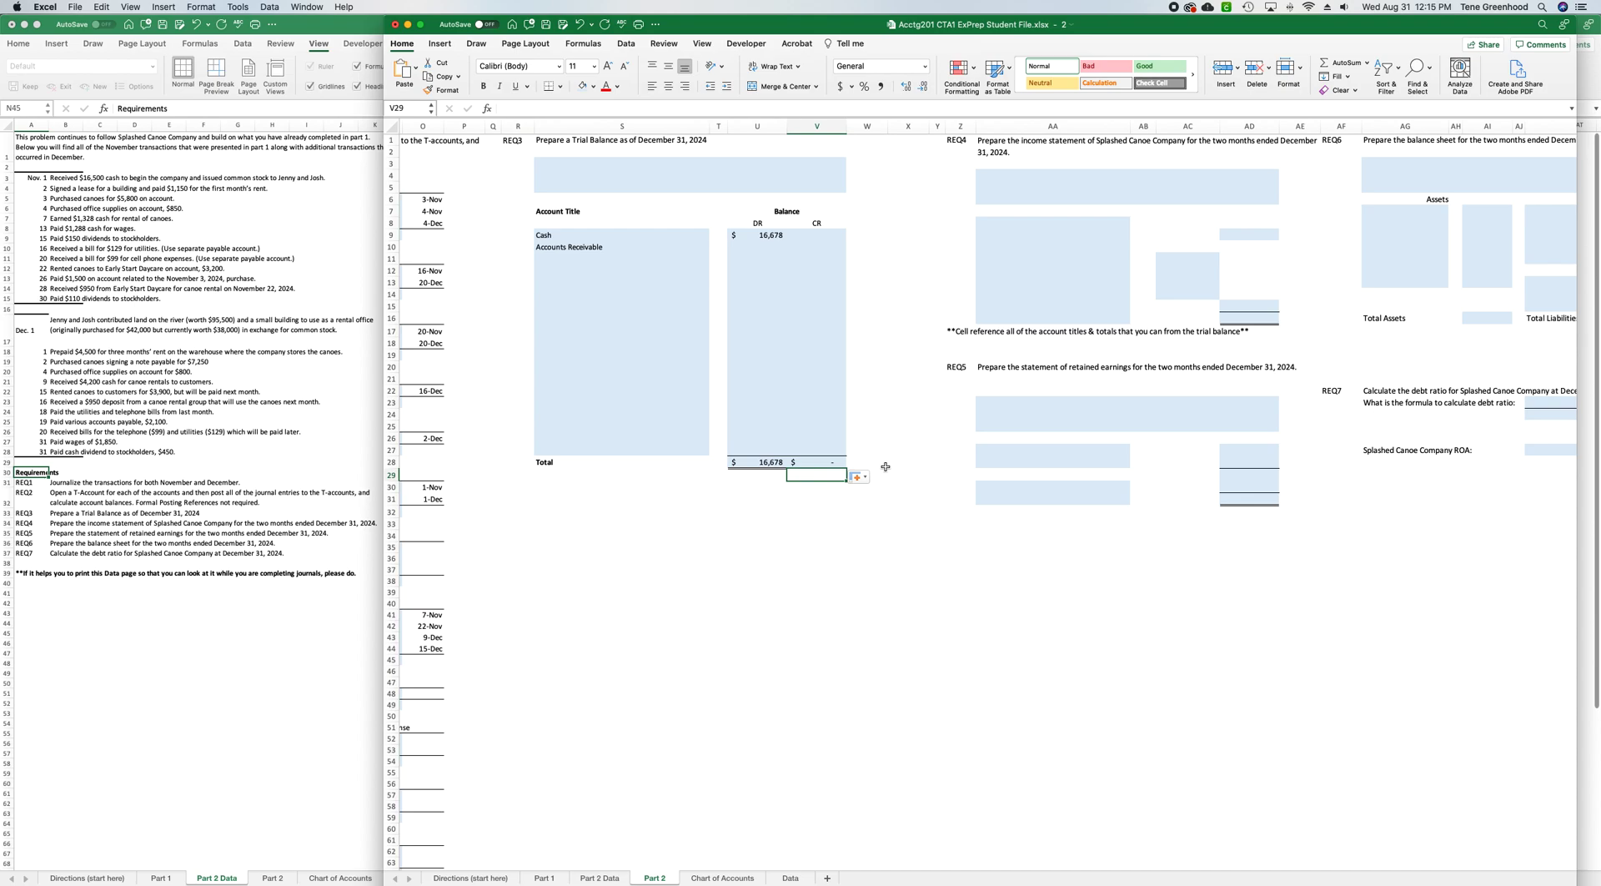
pyautogui.click(790, 463)
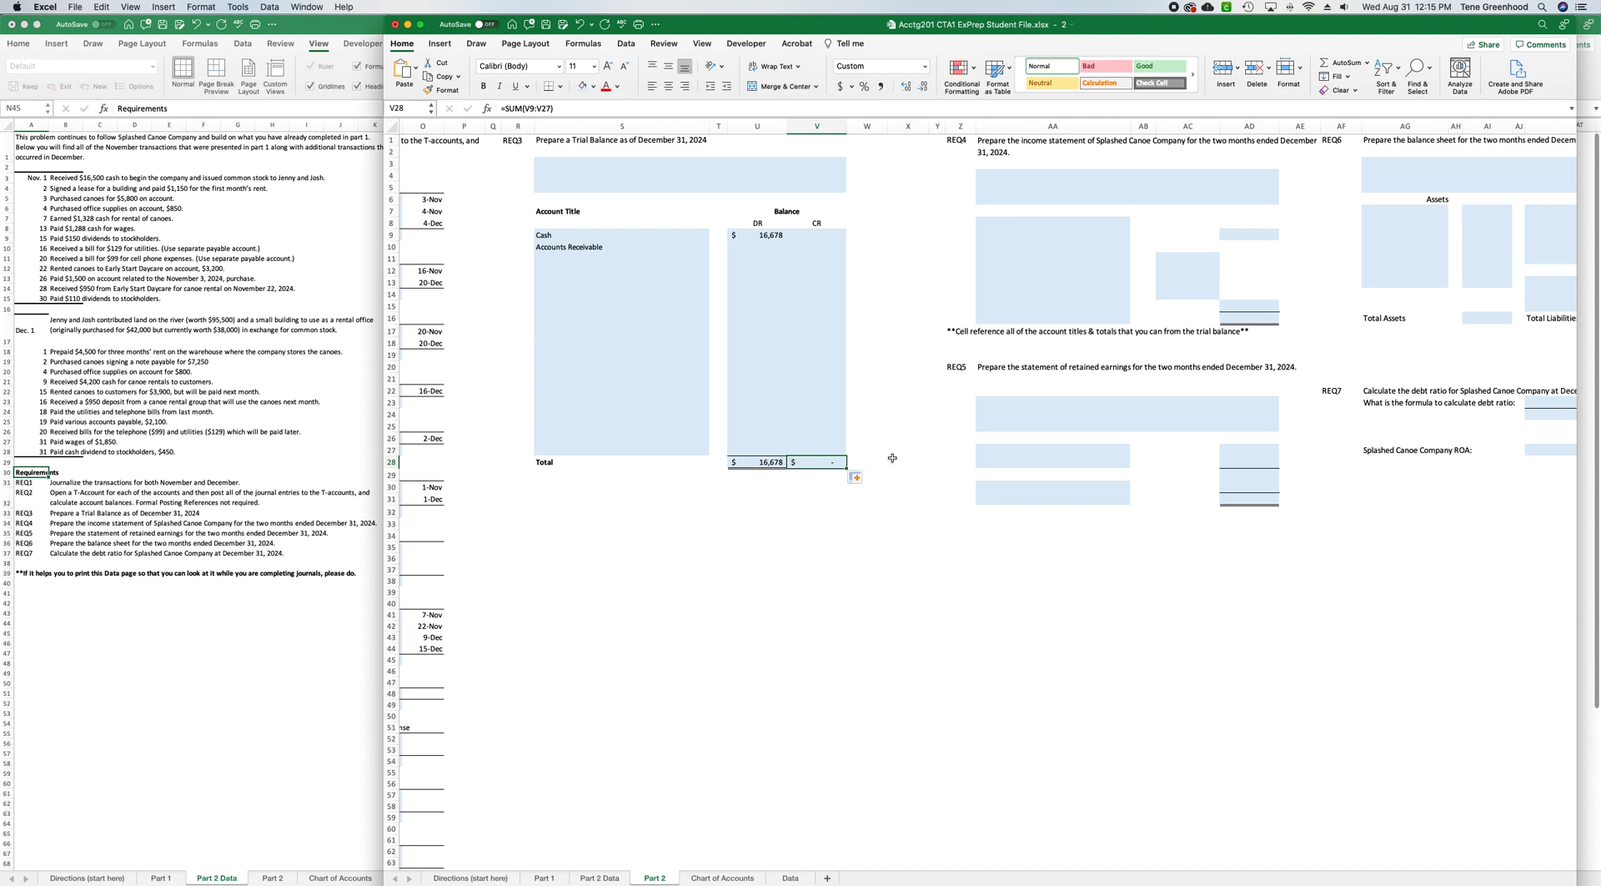
pyautogui.hscroll(5, 892, 458)
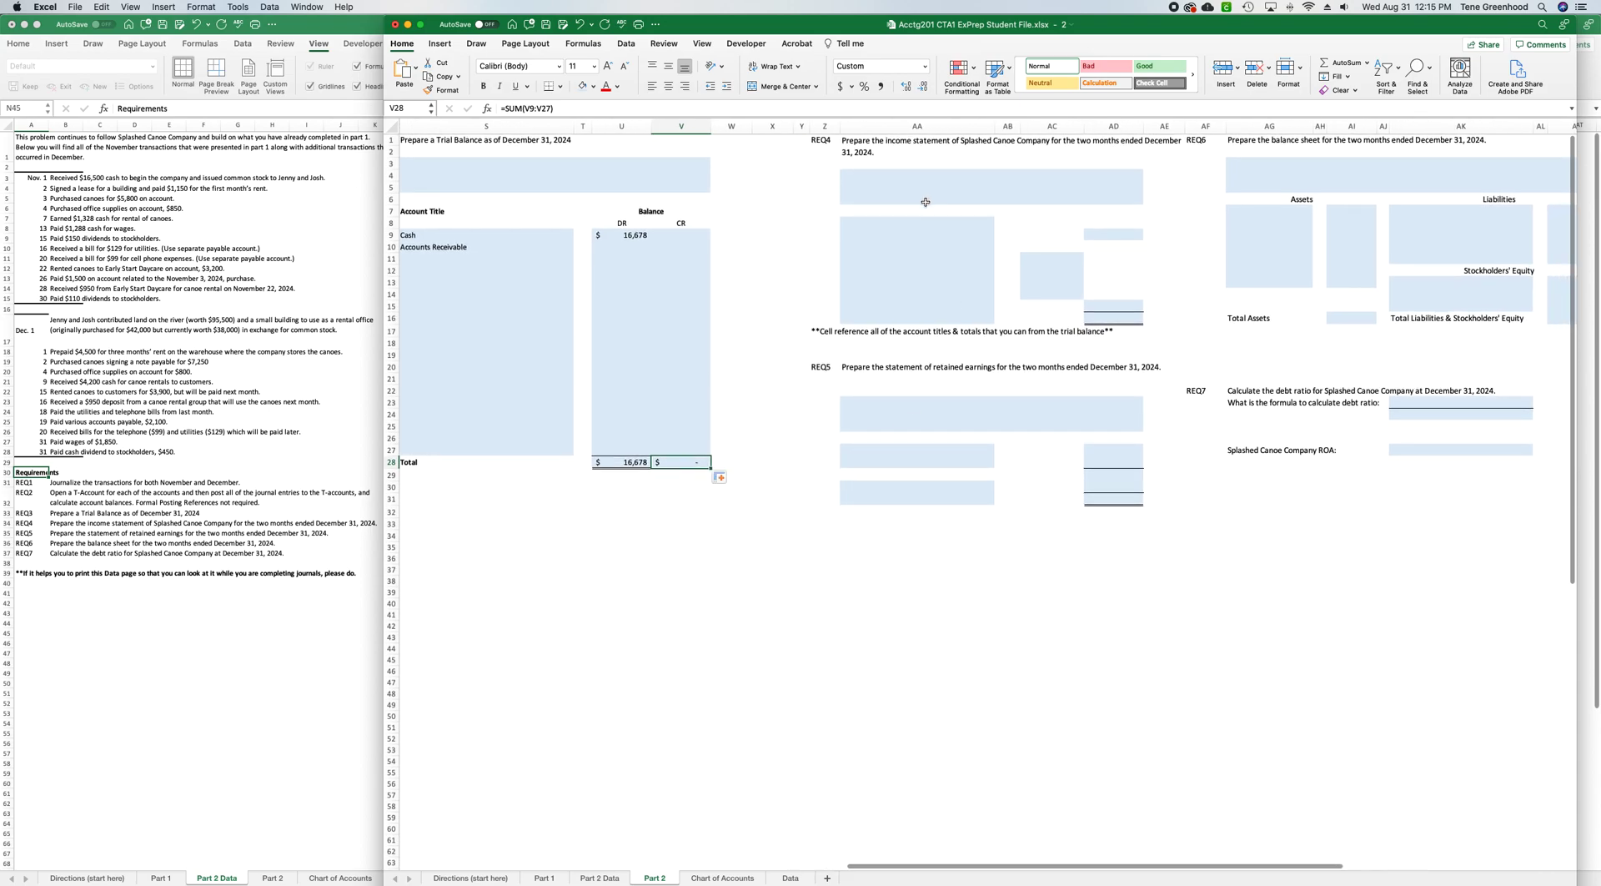
pyautogui.hscroll(4, 926, 202)
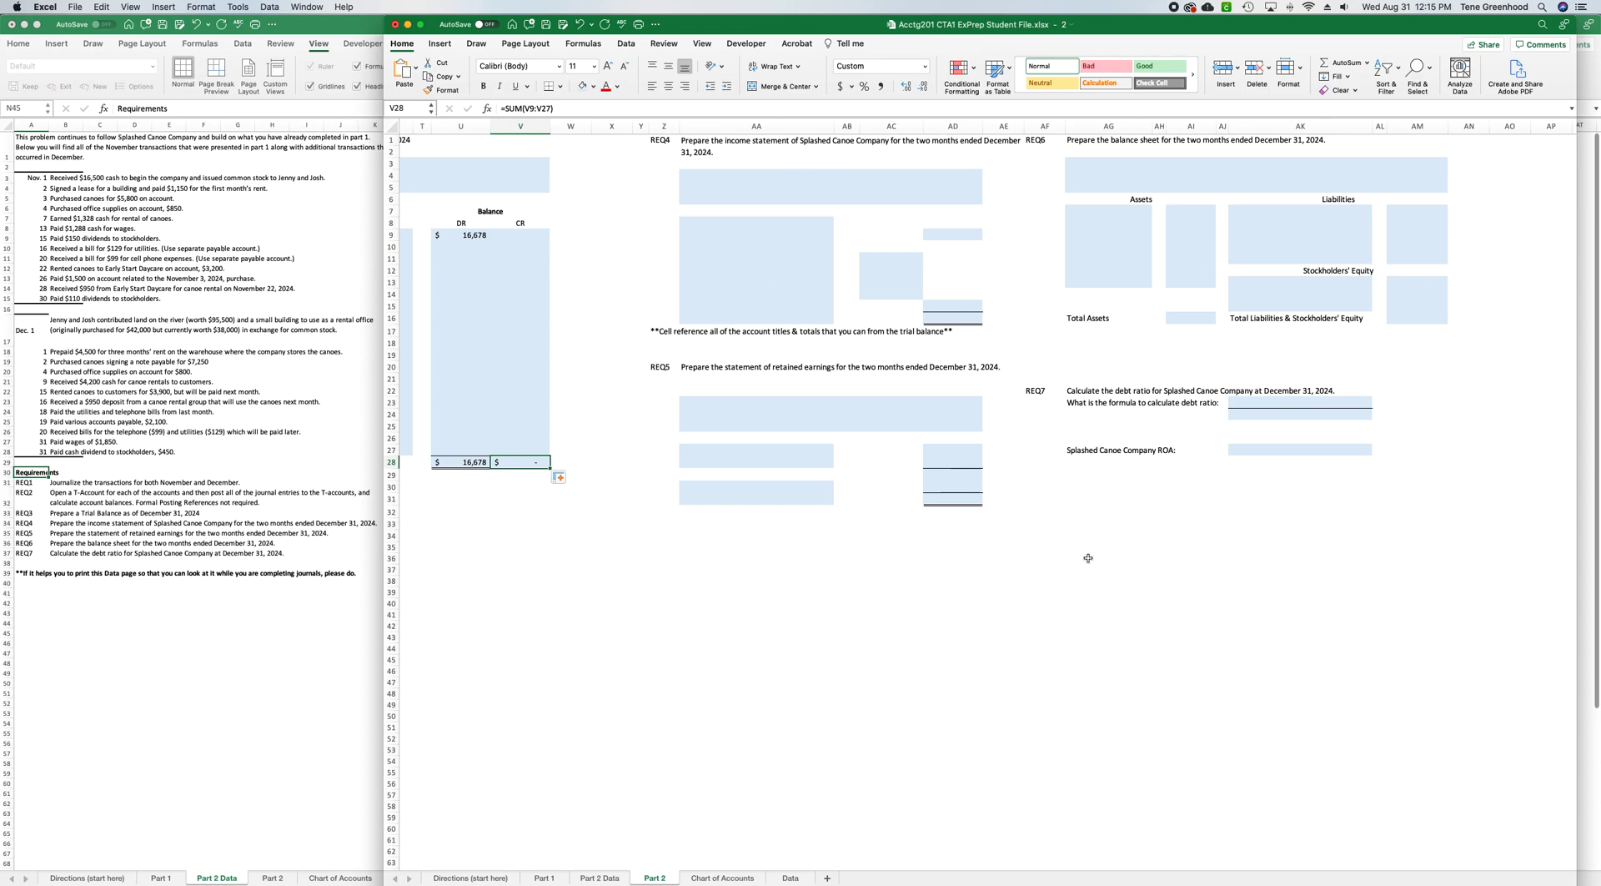
pyautogui.hscroll(-3, 1087, 557)
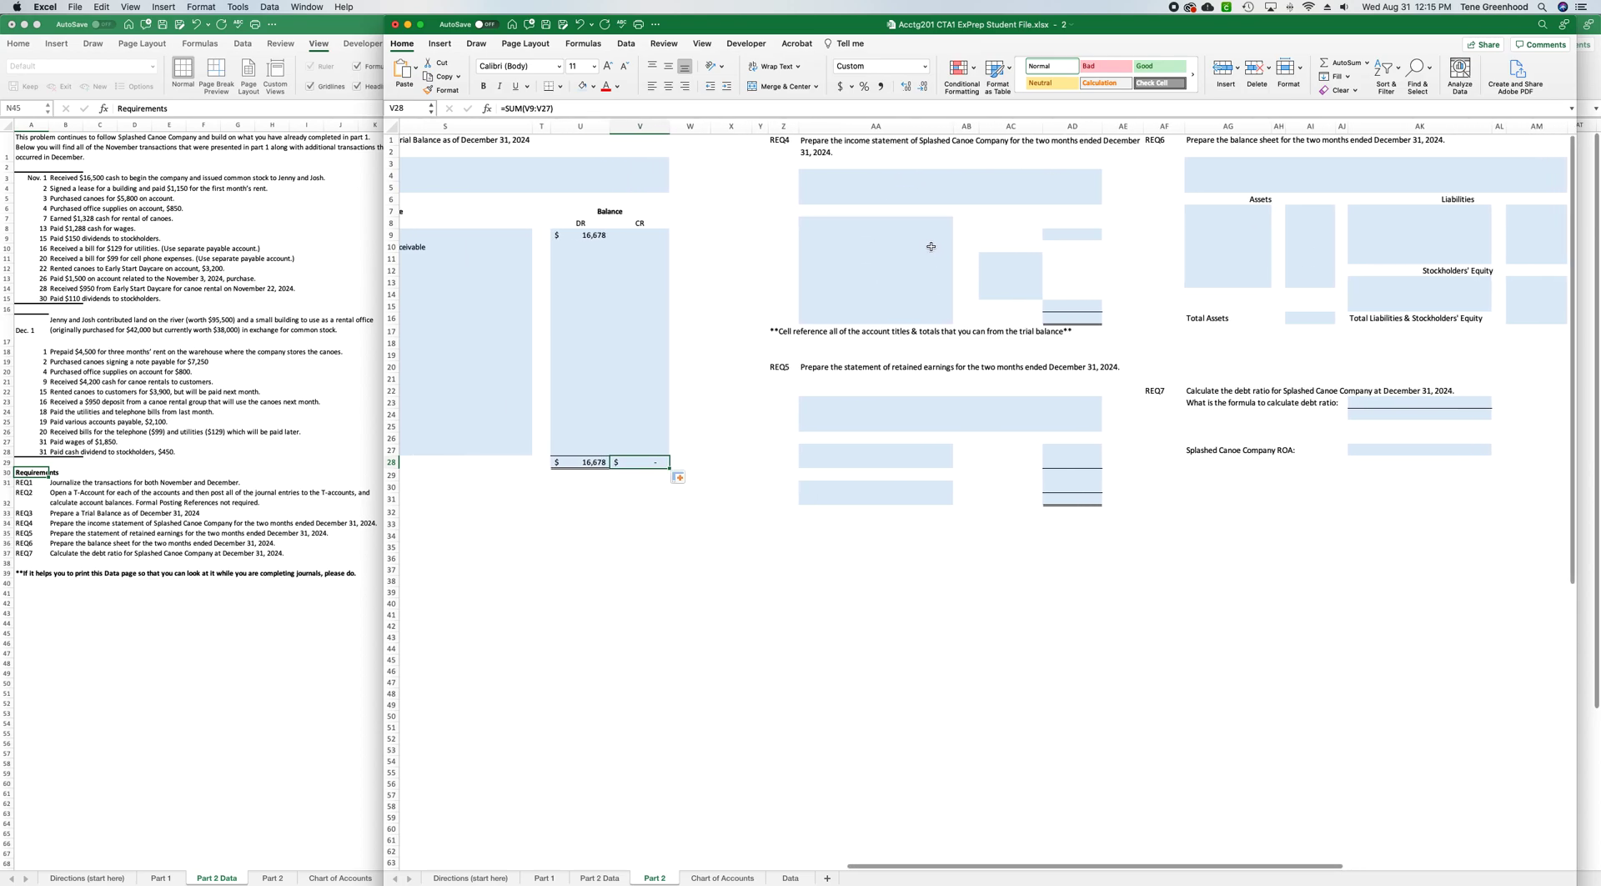
pyautogui.click(865, 247)
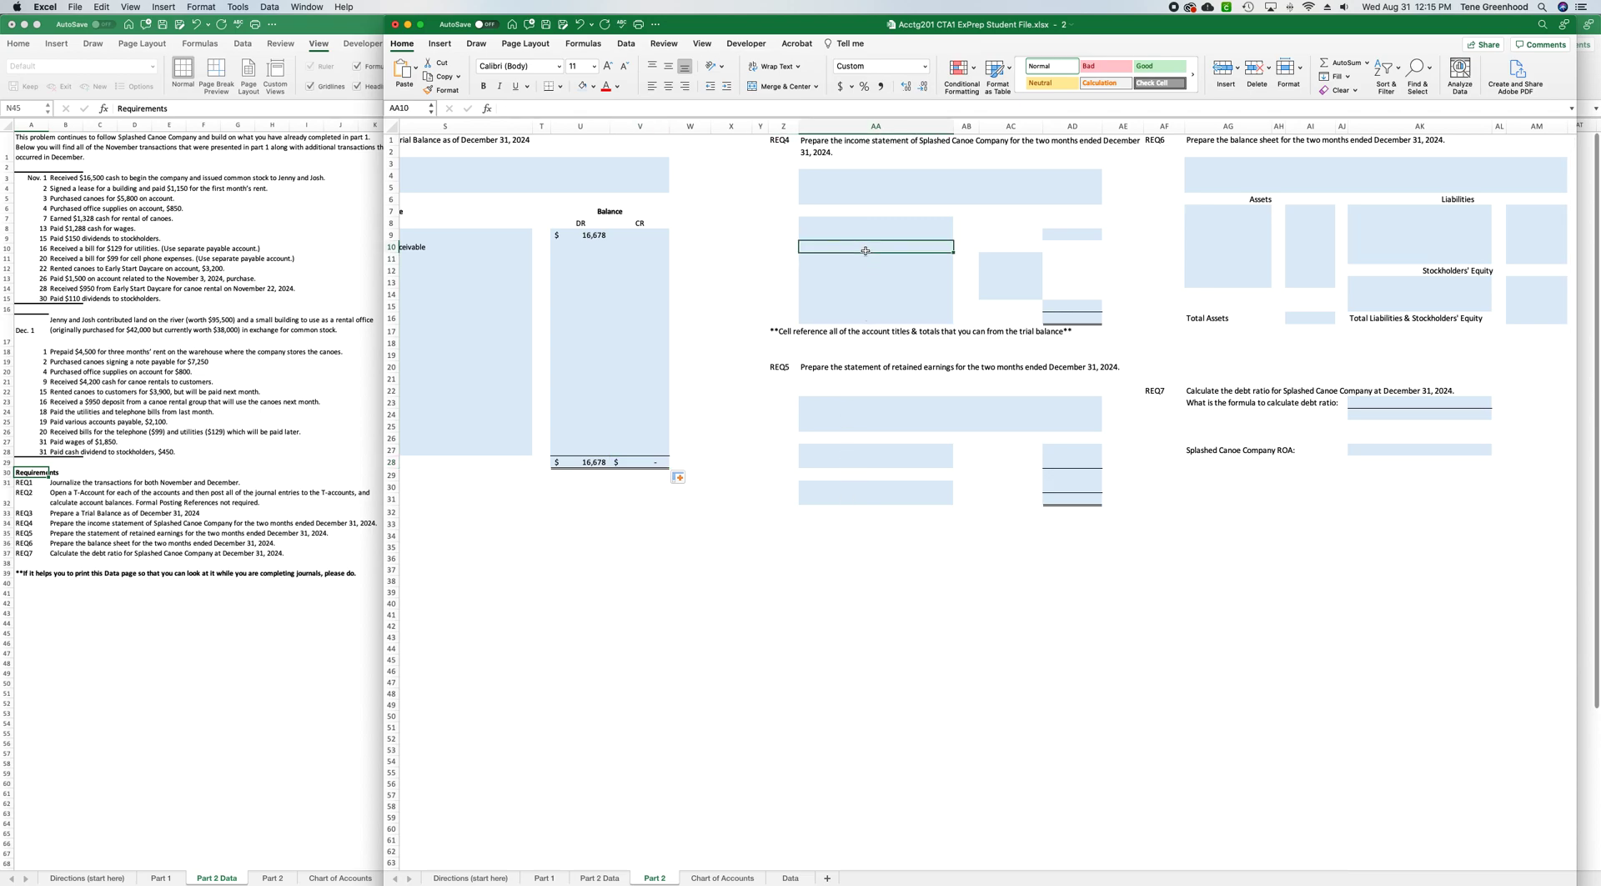
pyautogui.click(895, 226)
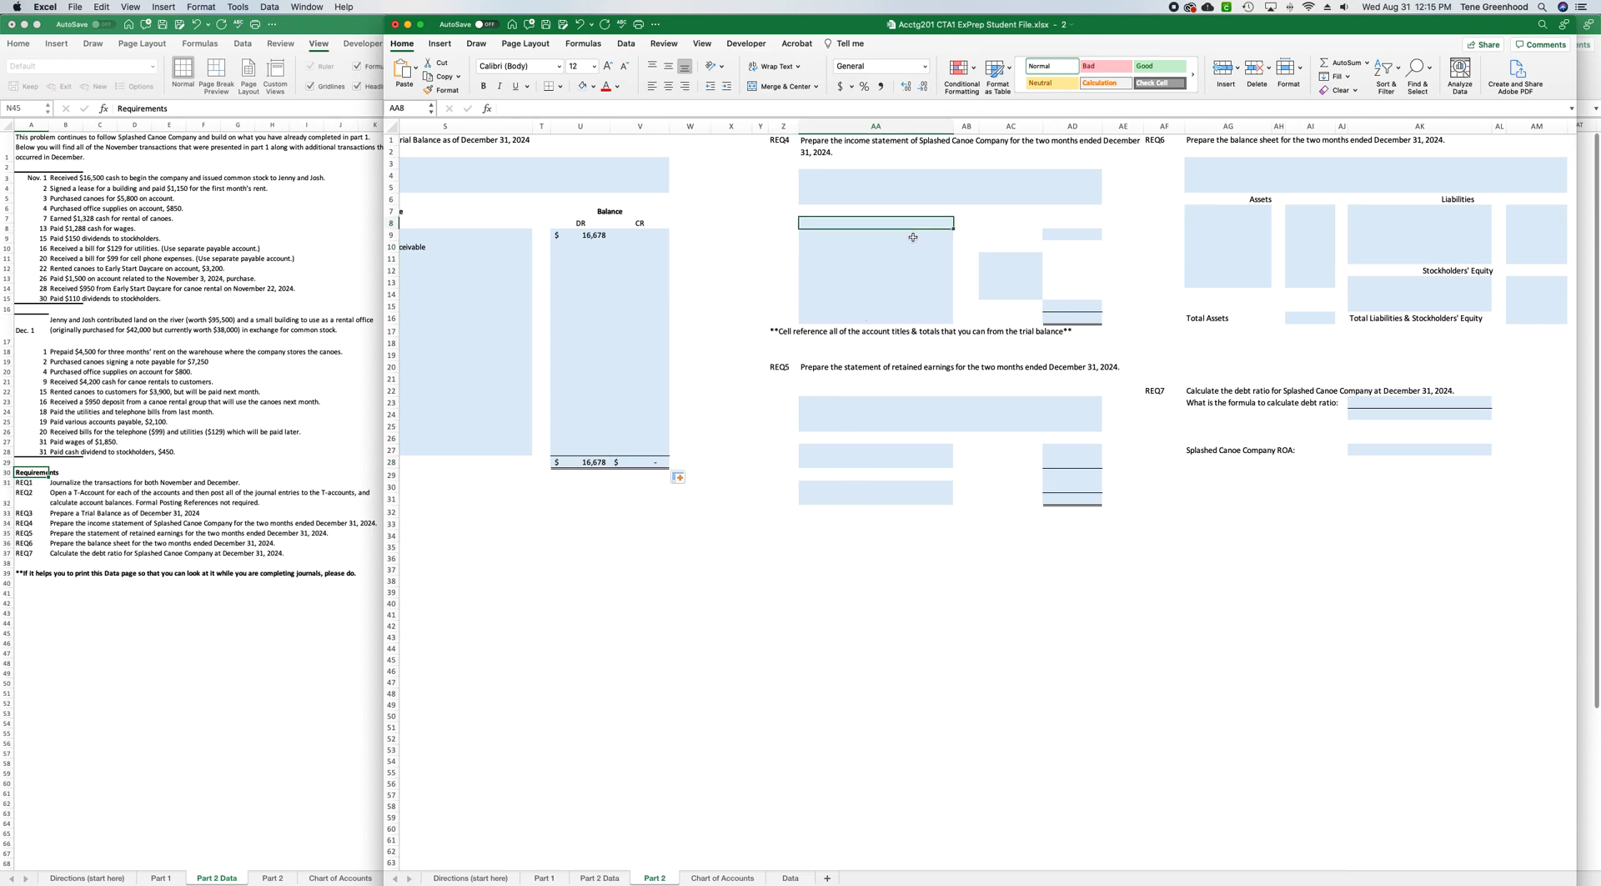
pyautogui.click(914, 237)
pyautogui.hscroll(-4, 734, 254)
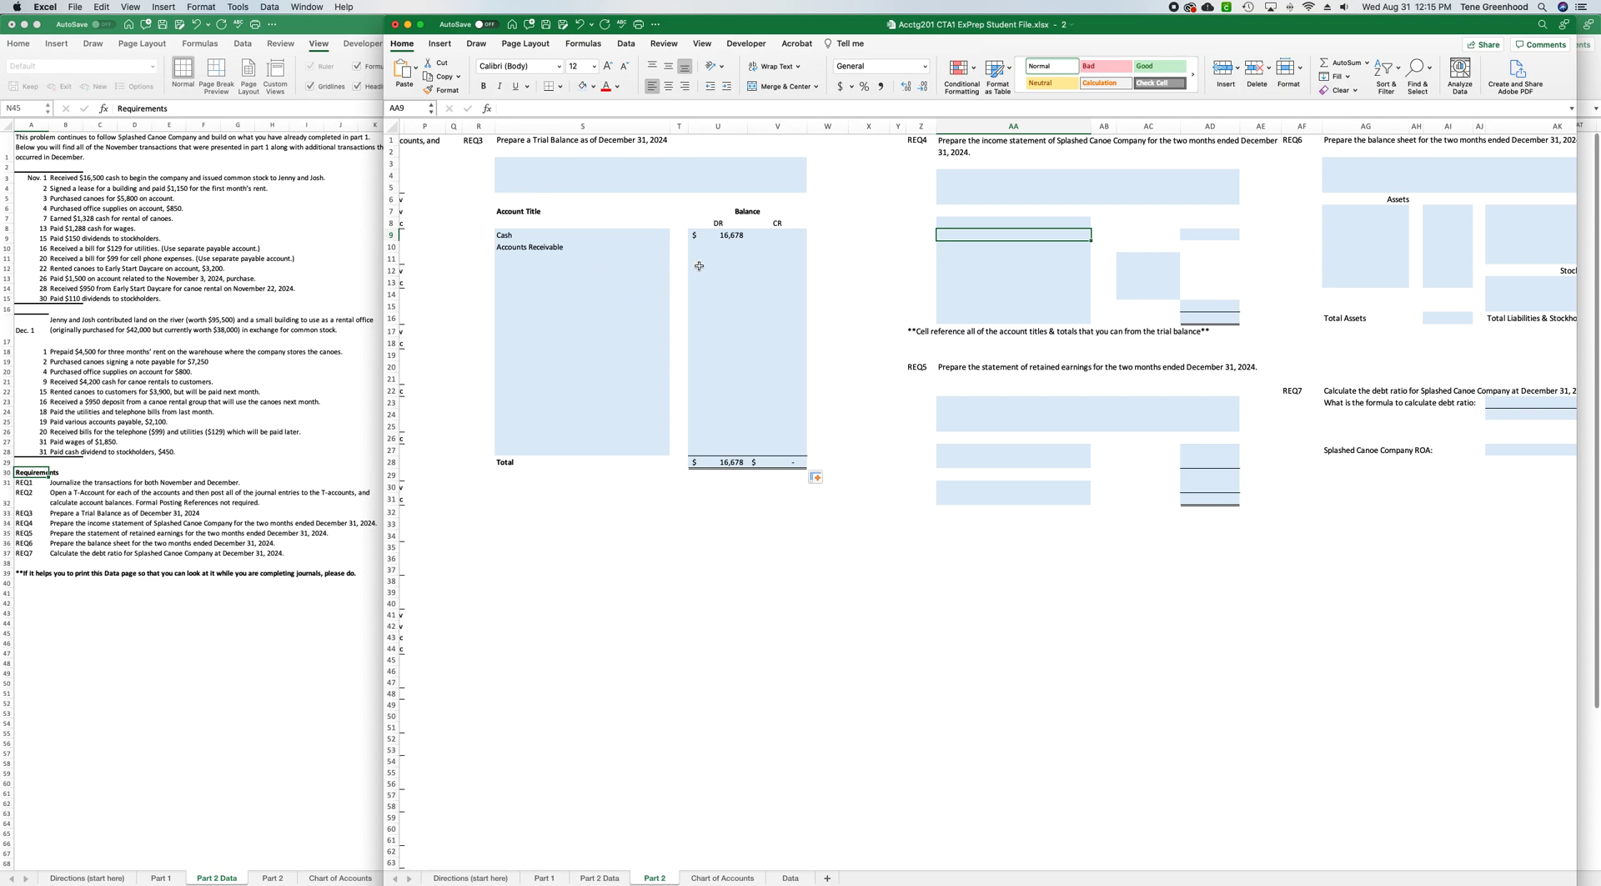
pyautogui.hscroll(5, 1022, 296)
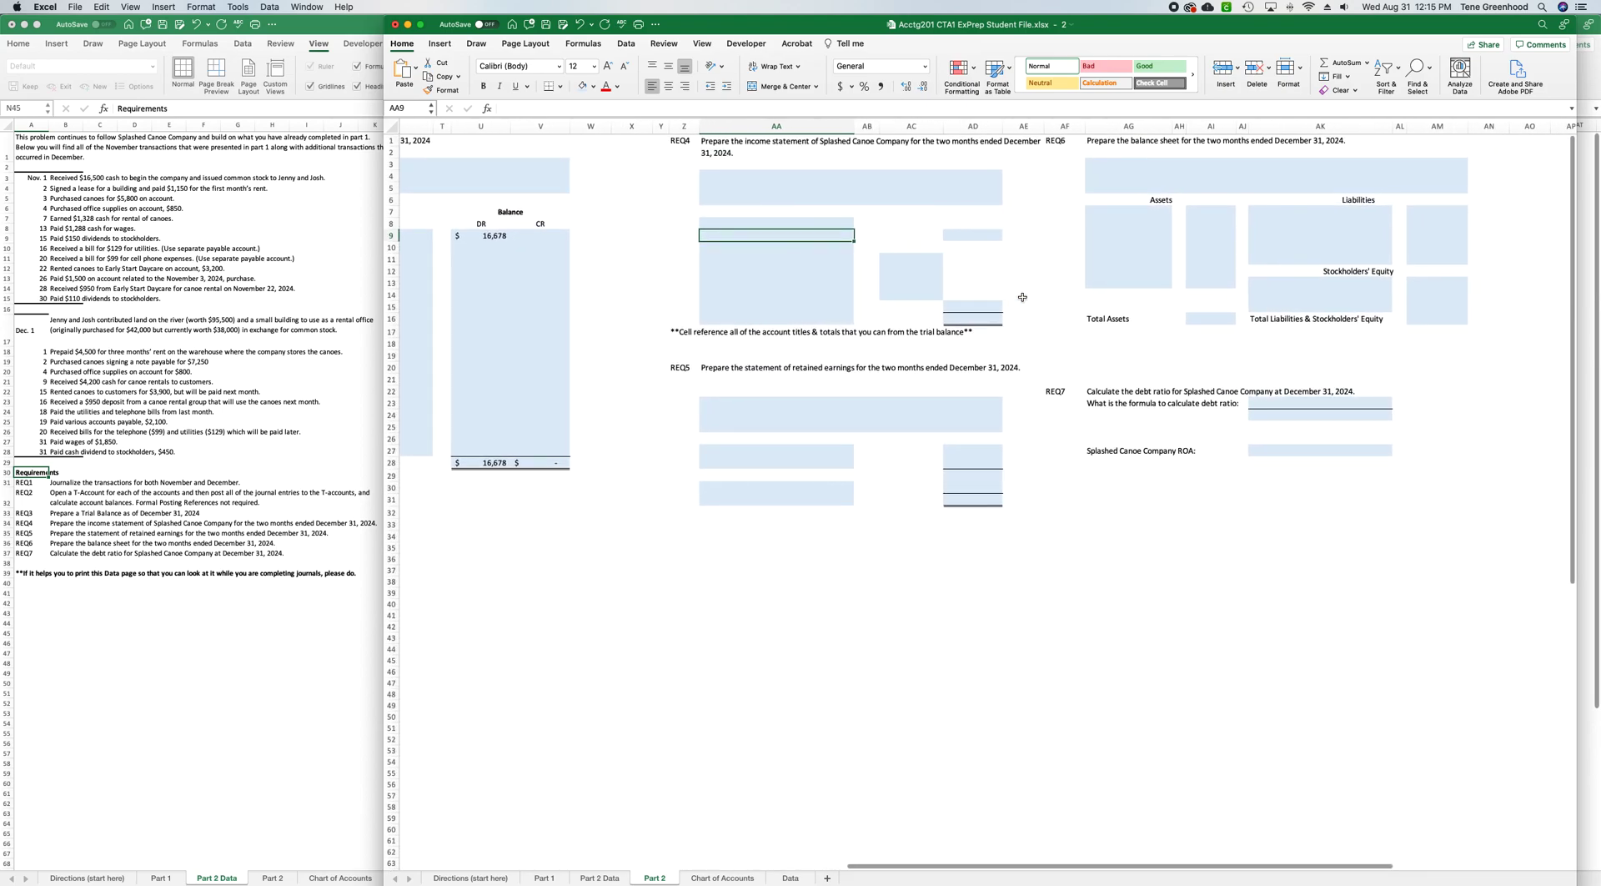